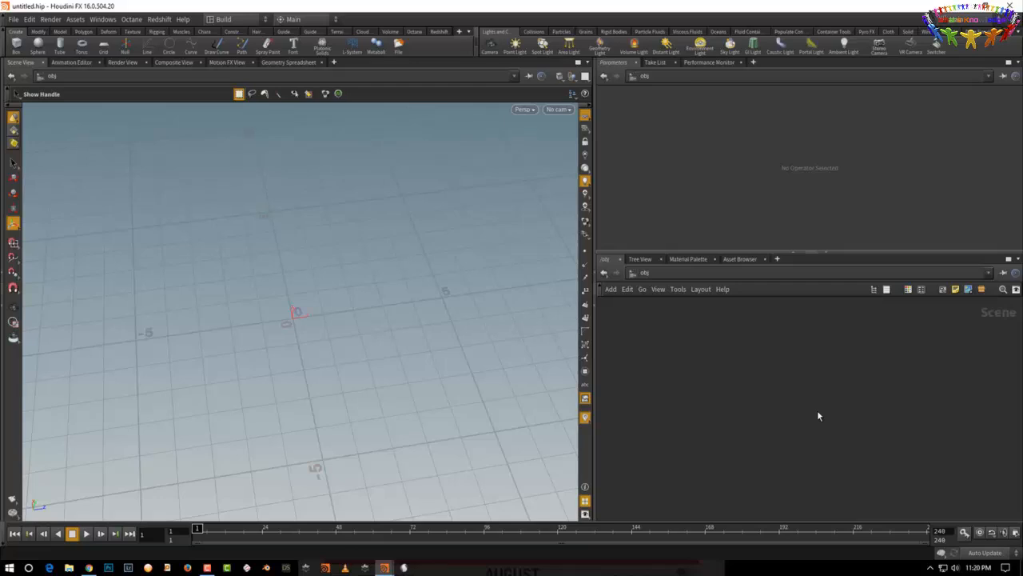
- Add a Grid object to the empty scene and enter its geometry network
{"action": "key", "text": "Tab"}
{"action": "type", "text": "gri"}
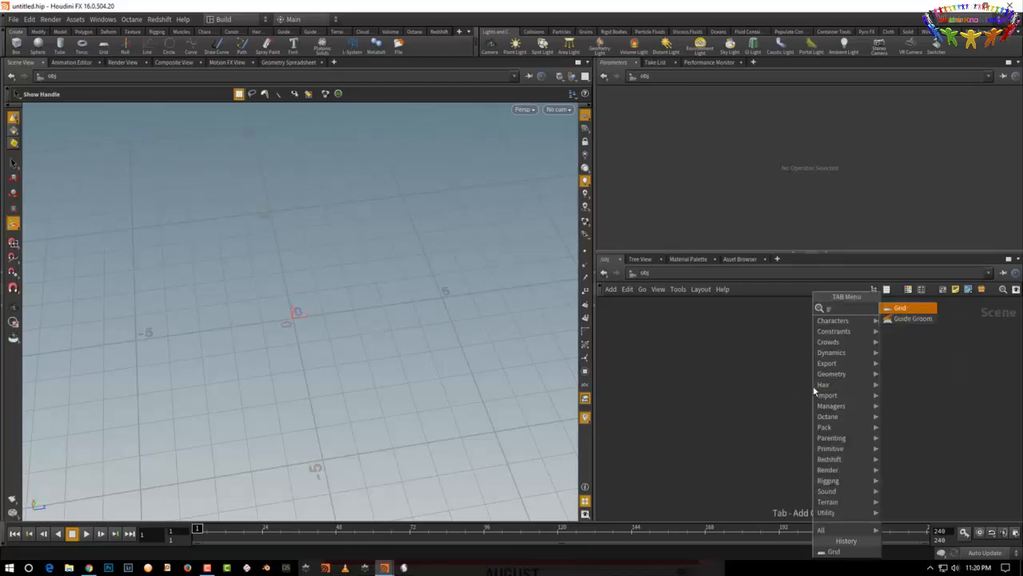
{"action": "left_click", "coordinate": [903, 309]}
{"action": "left_click", "coordinate": [792, 370]}
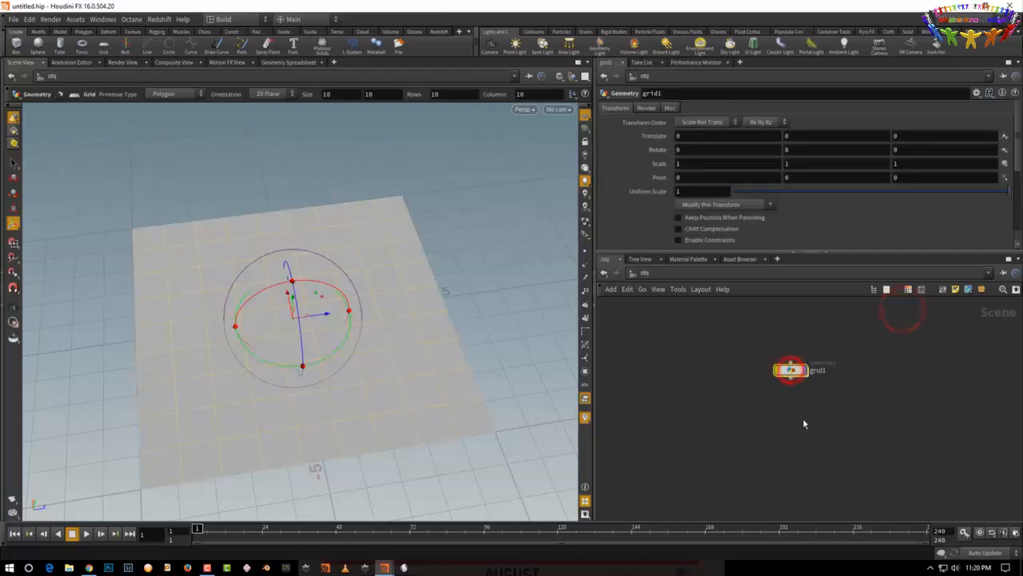
{"action": "key", "text": "i"}
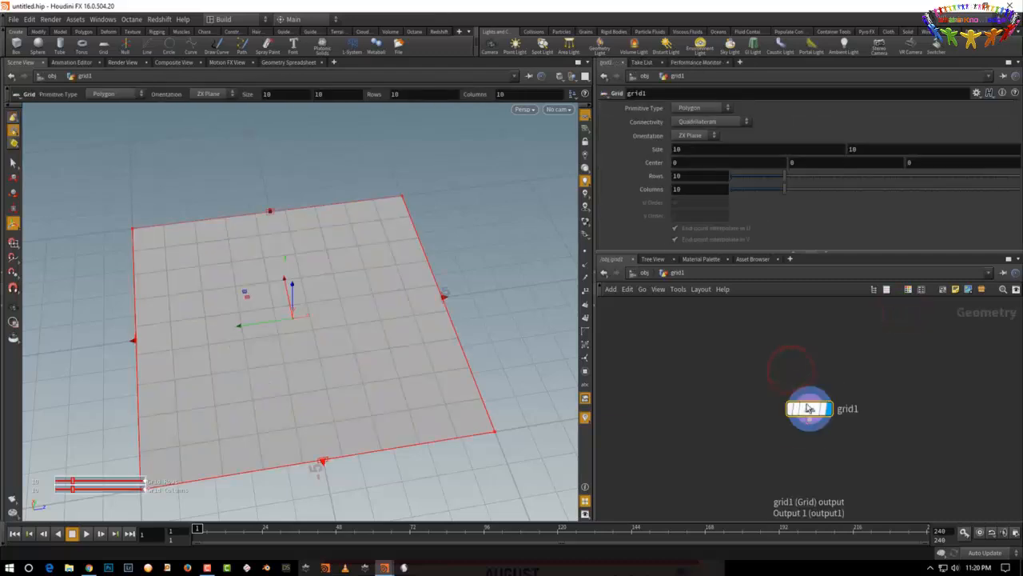
- Set the grid's rows and columns to 30 each
{"action": "left_click", "coordinate": [909, 180]}
{"action": "left_click", "coordinate": [906, 189]}
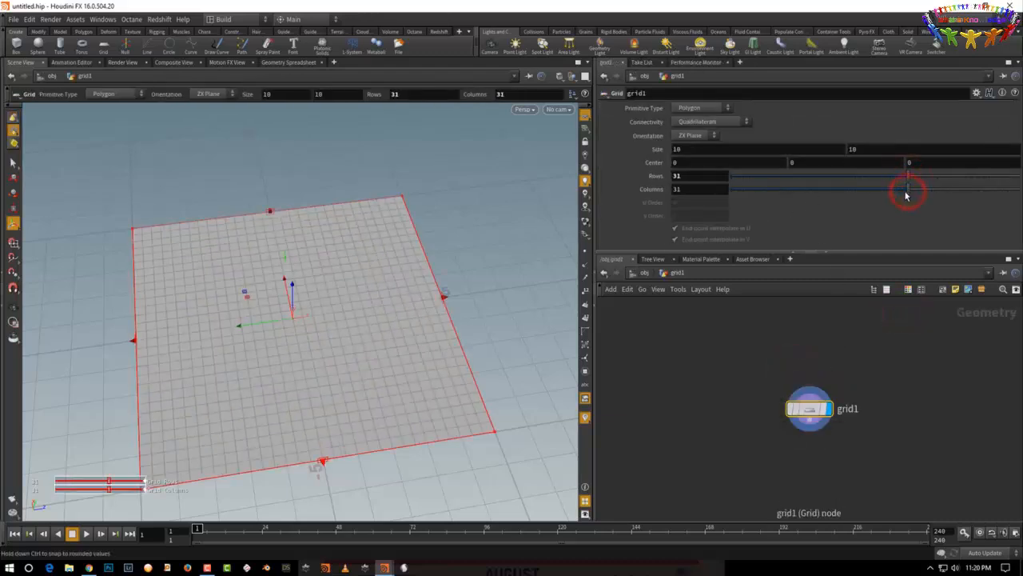
{"action": "left_click", "coordinate": [904, 176]}
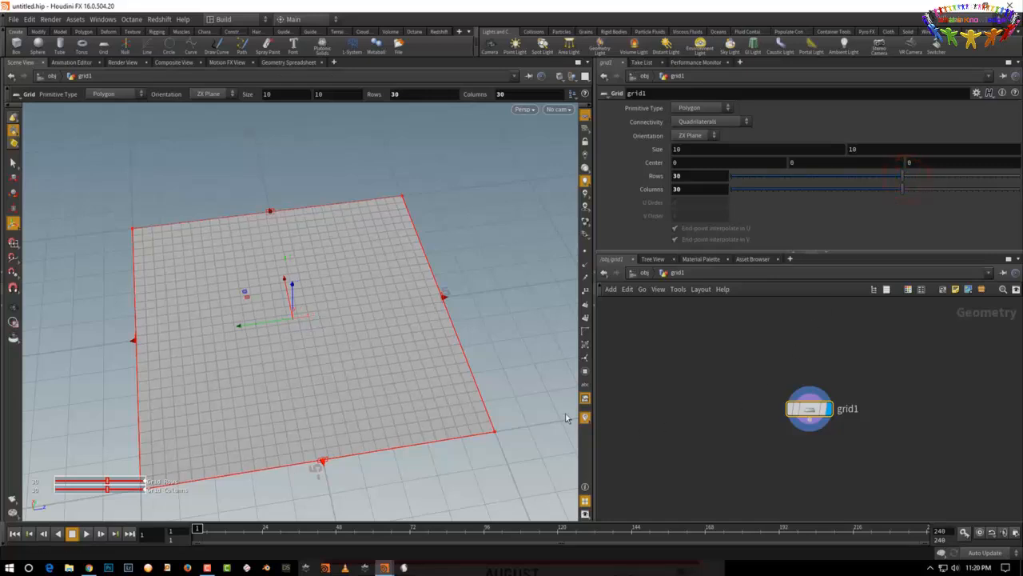
{"action": "key", "text": "Escape"}
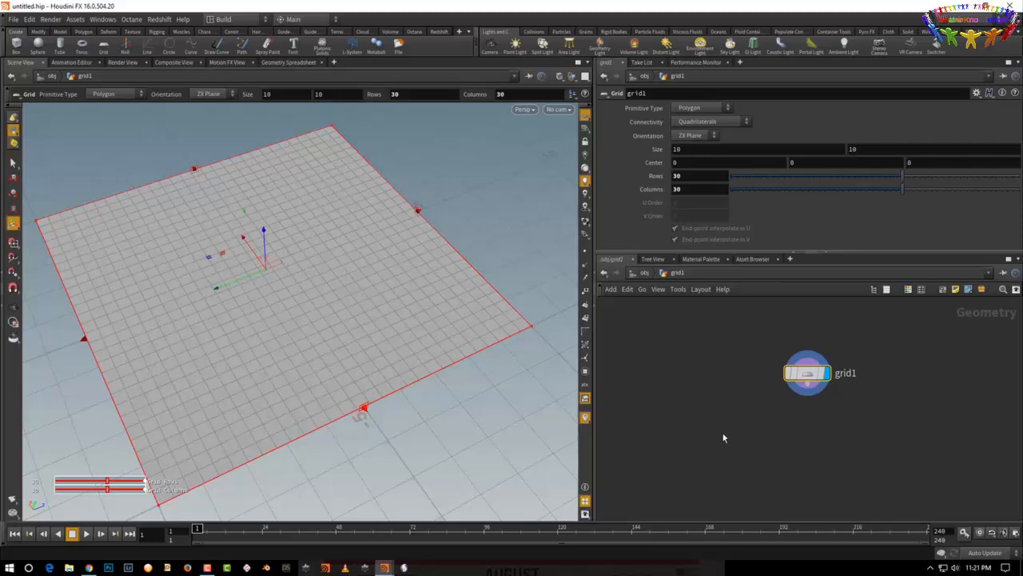
- Add a Group node to the grid's network and enlarge the parameter area to view its options
{"action": "key", "text": "Tab"}
{"action": "type", "text": "grou"}
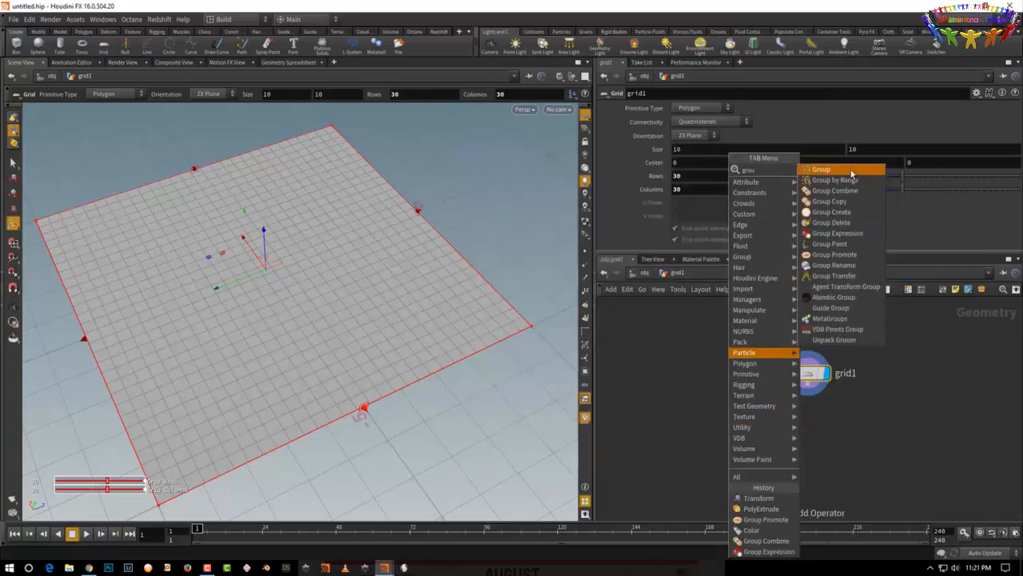
{"action": "left_click", "coordinate": [850, 169]}
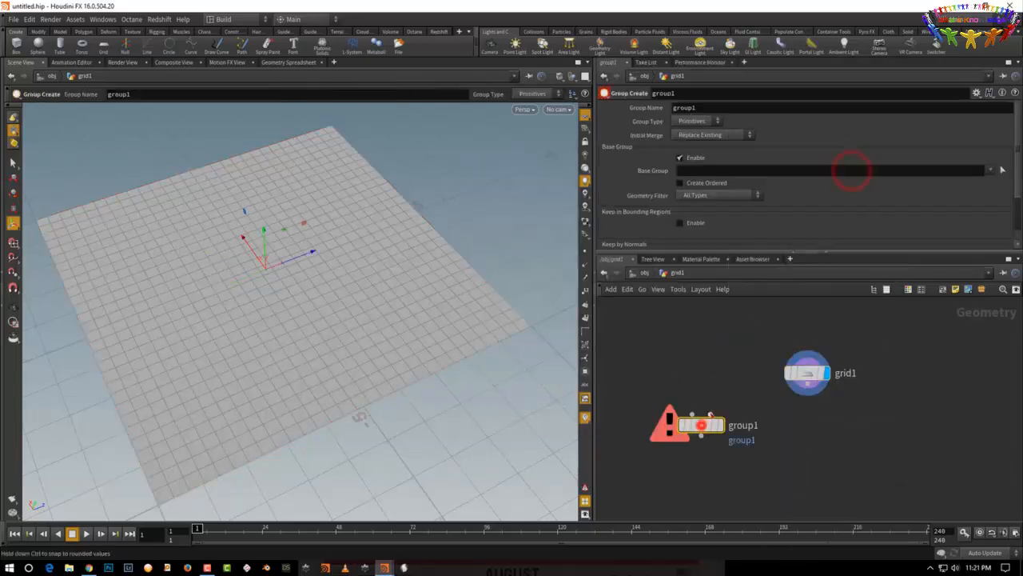
{"action": "left_click_drag", "start_coordinate": [692, 252], "coordinate": [693, 273]}
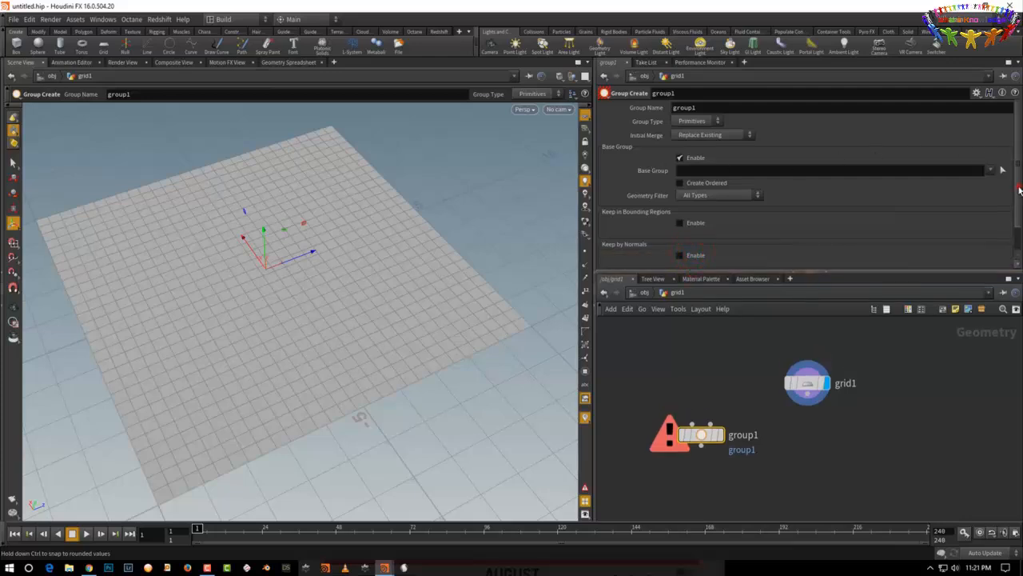
{"action": "left_click_drag", "start_coordinate": [1017, 187], "coordinate": [1019, 191]}
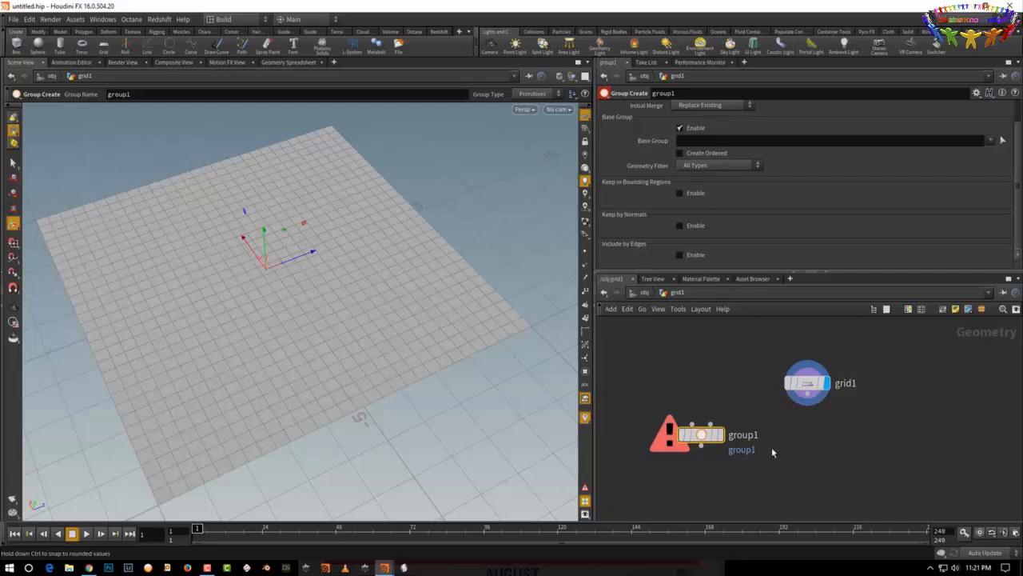
- Add a Group by Range node beside the Group node
{"action": "middle_click_drag", "start_coordinate": [783, 448], "coordinate": [781, 423]}
{"action": "key", "text": "Tab"}
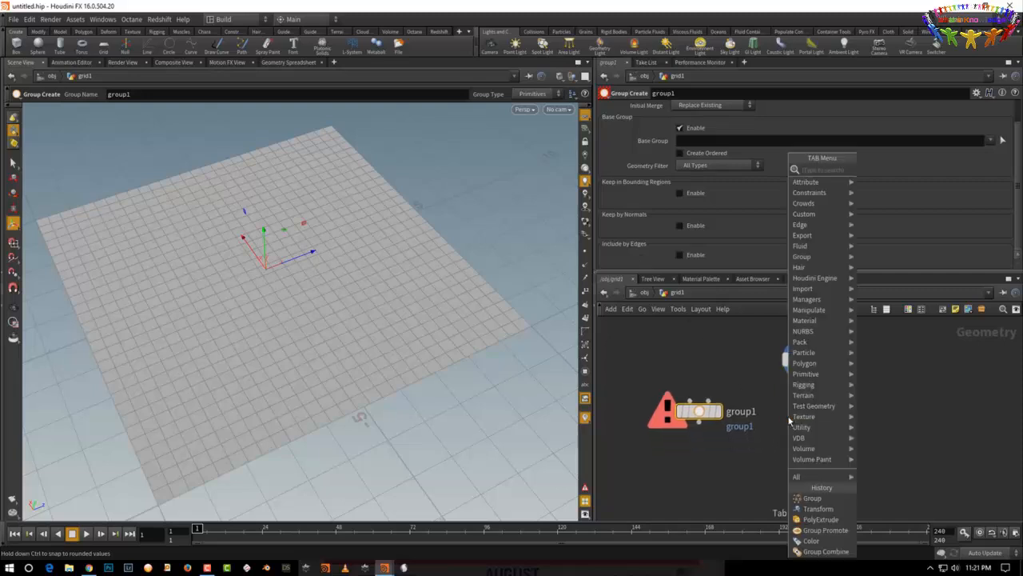
{"action": "mouse_move", "coordinate": [802, 256]}
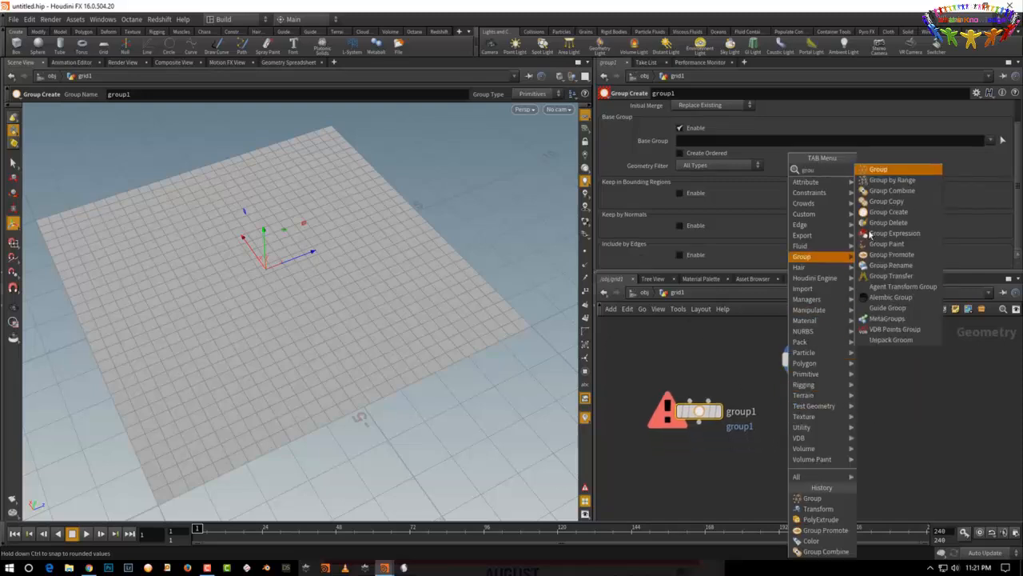
{"action": "left_click", "coordinate": [892, 180]}
{"action": "left_click", "coordinate": [844, 411]}
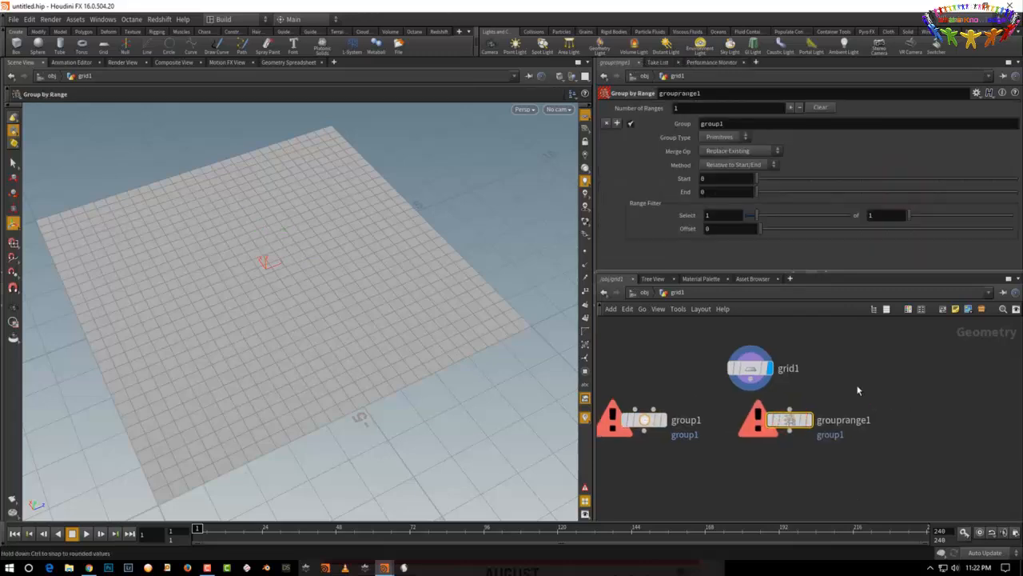
- Add a Group Expression node beside the range node, inspect its internal network, and return to the grid's network
{"action": "key", "text": "Tab"}
{"action": "type", "text": "gr"}
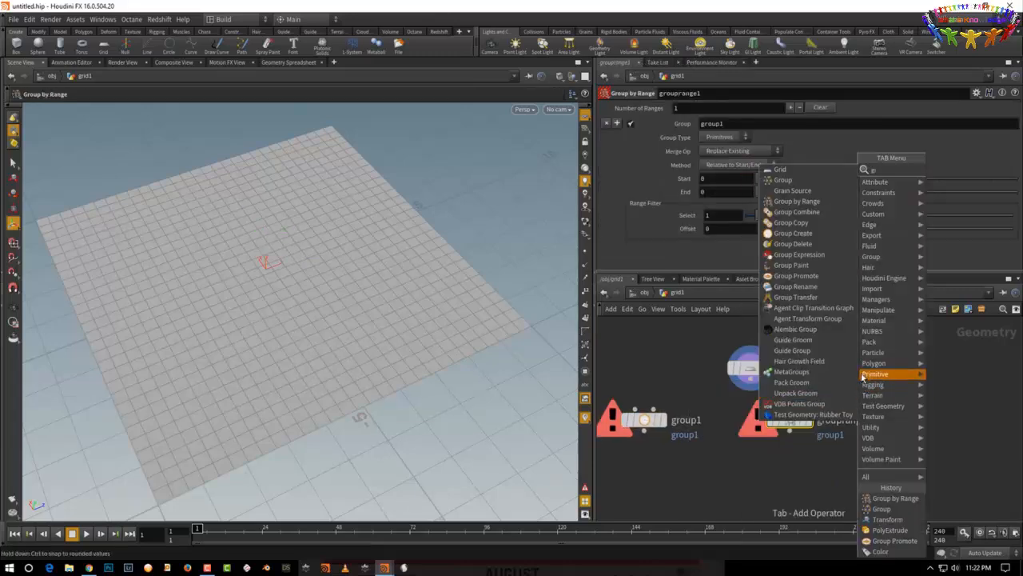
{"action": "type", "text": "ex"}
{"action": "left_click", "coordinate": [977, 172]}
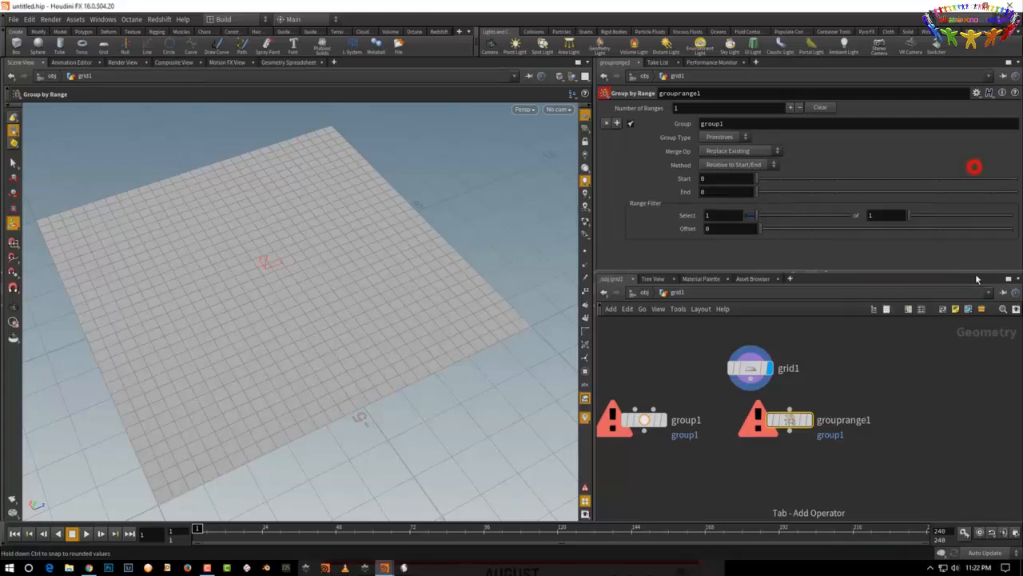
{"action": "left_click", "coordinate": [952, 415]}
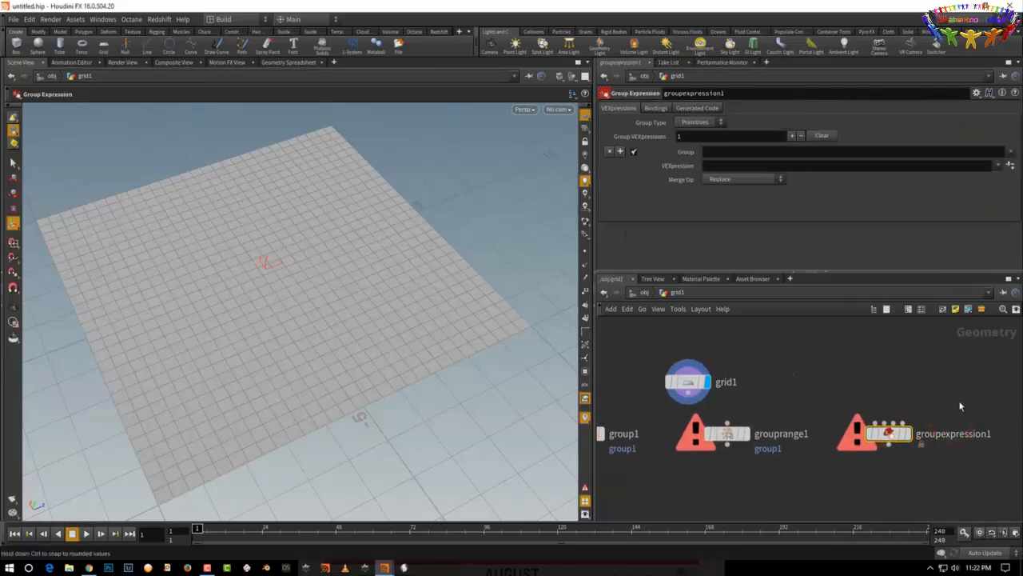
{"action": "double_click", "coordinate": [892, 434]}
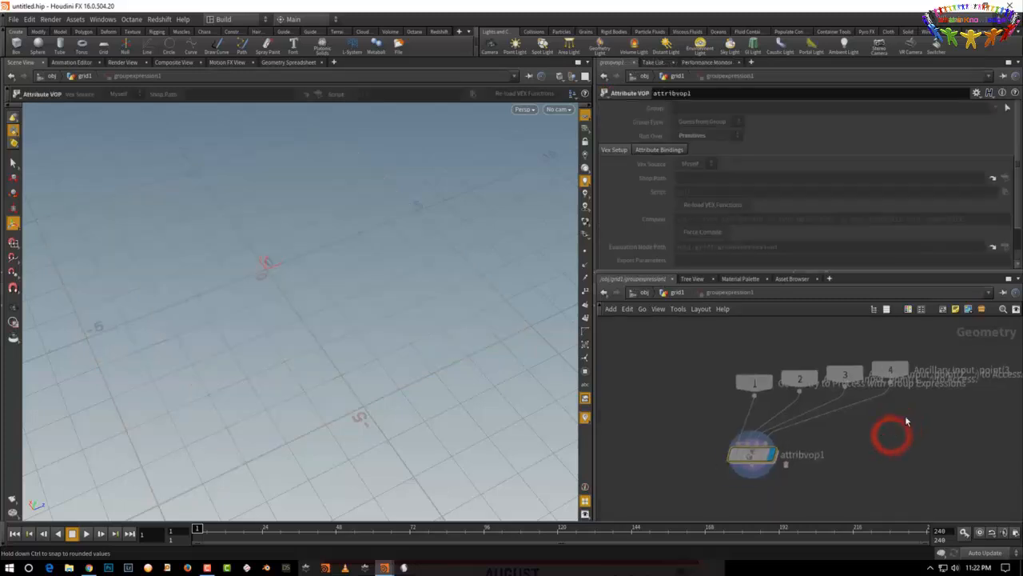
{"action": "left_click", "coordinate": [712, 409]}
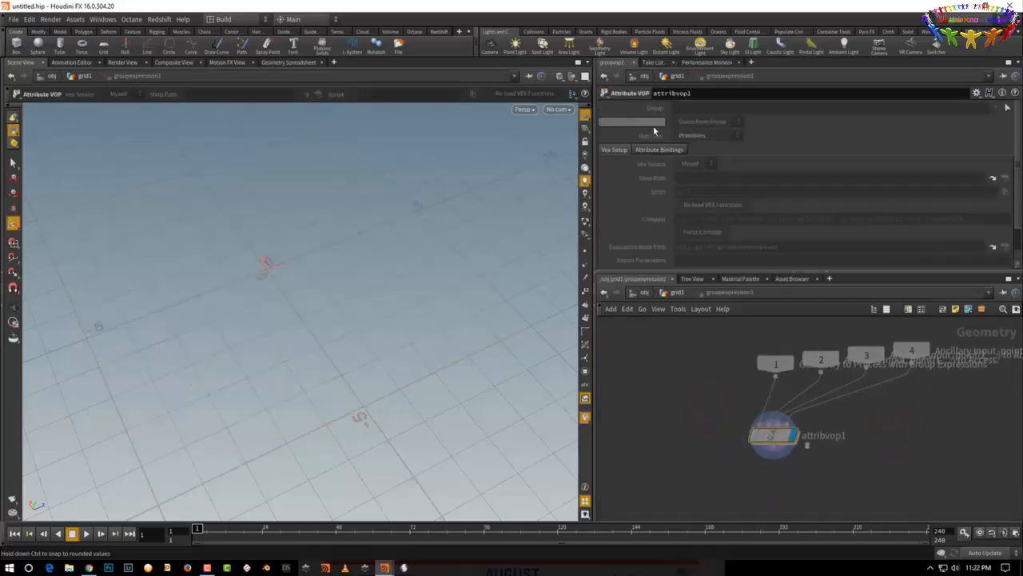
{"action": "key", "text": "u"}
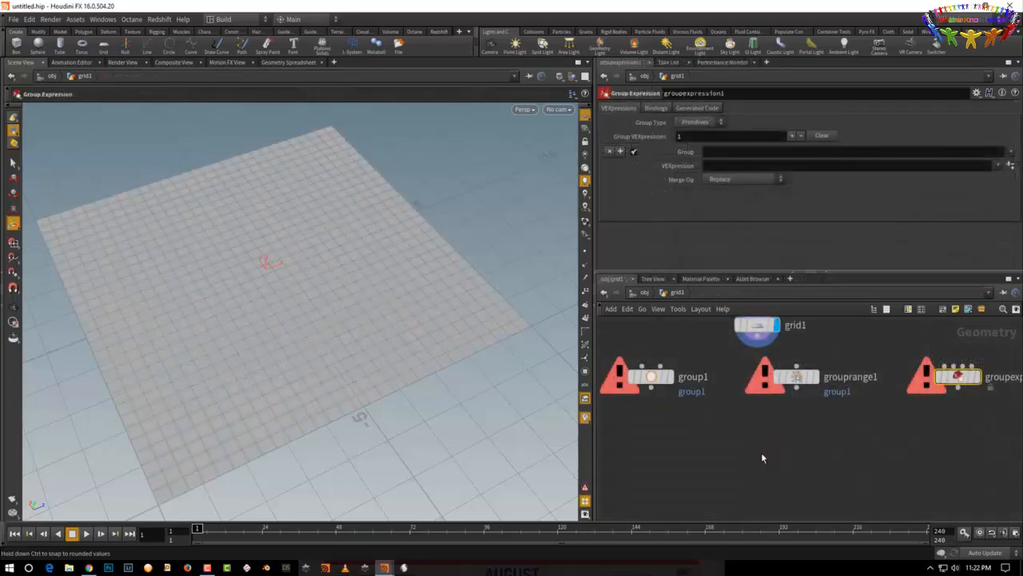
- Add a Group Combine node below the row of group nodes
{"action": "key", "text": "Tab"}
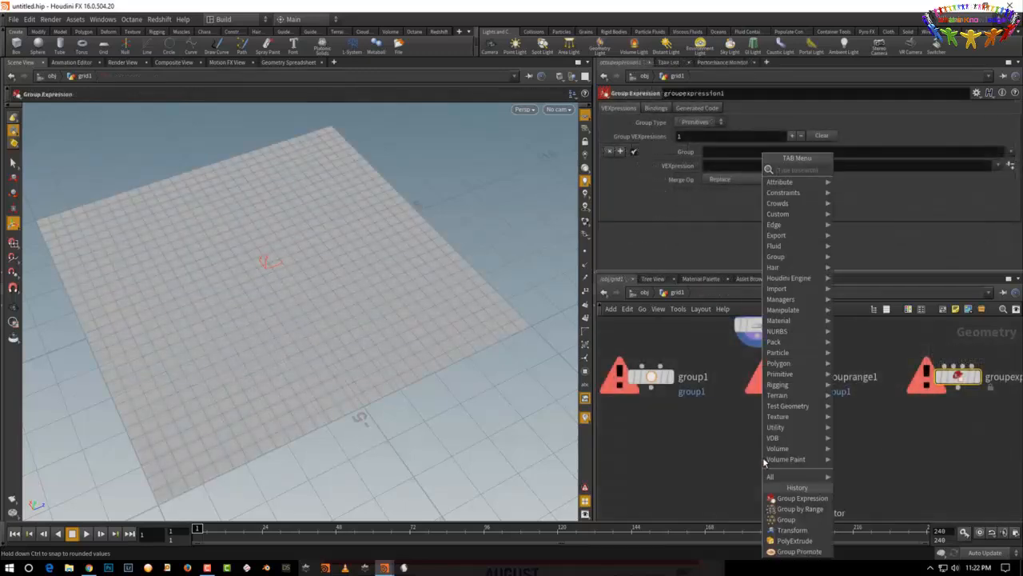
{"action": "type", "text": "grou"}
{"action": "left_click", "coordinate": [870, 212]}
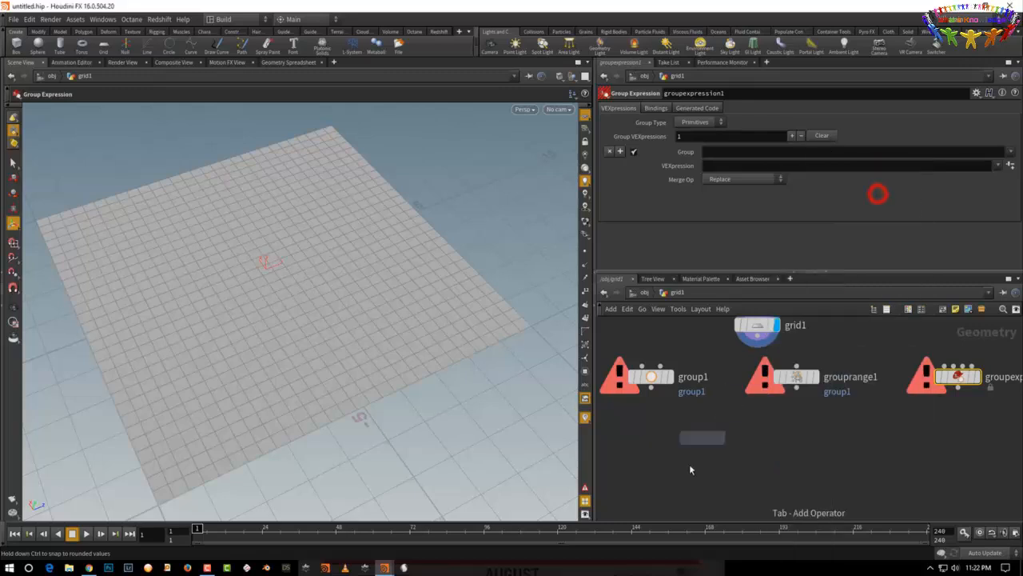
{"action": "left_click", "coordinate": [716, 461]}
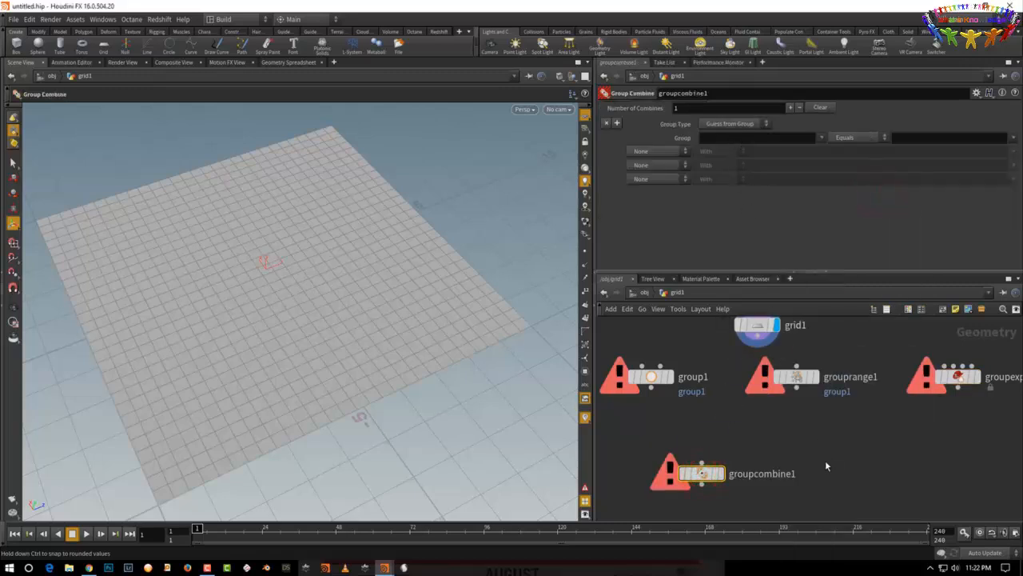
{"action": "middle_click_drag", "start_coordinate": [825, 459], "coordinate": [792, 435]}
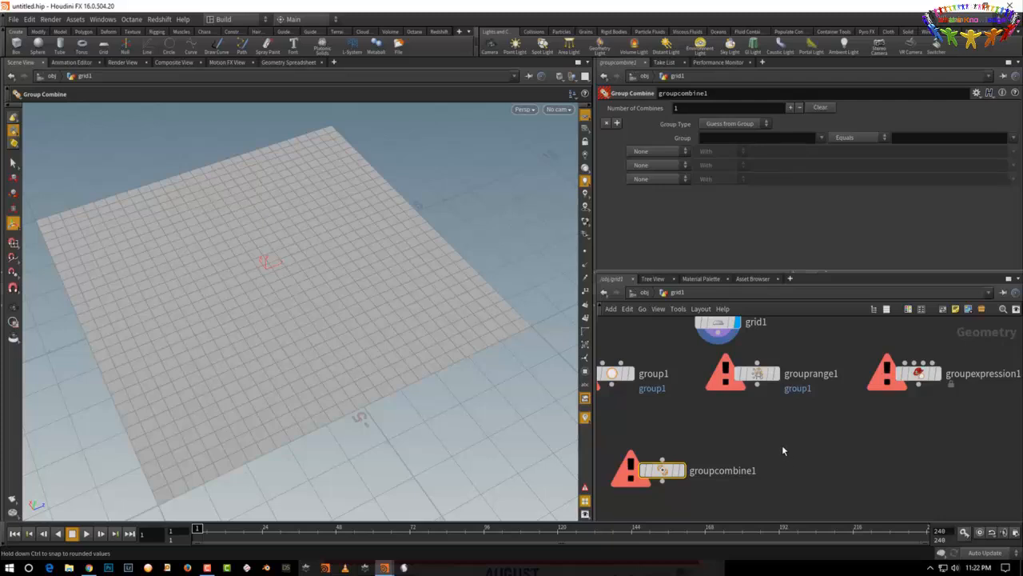
- Add a Group Promote node beside the Group Combine node
{"action": "key", "text": "Tab"}
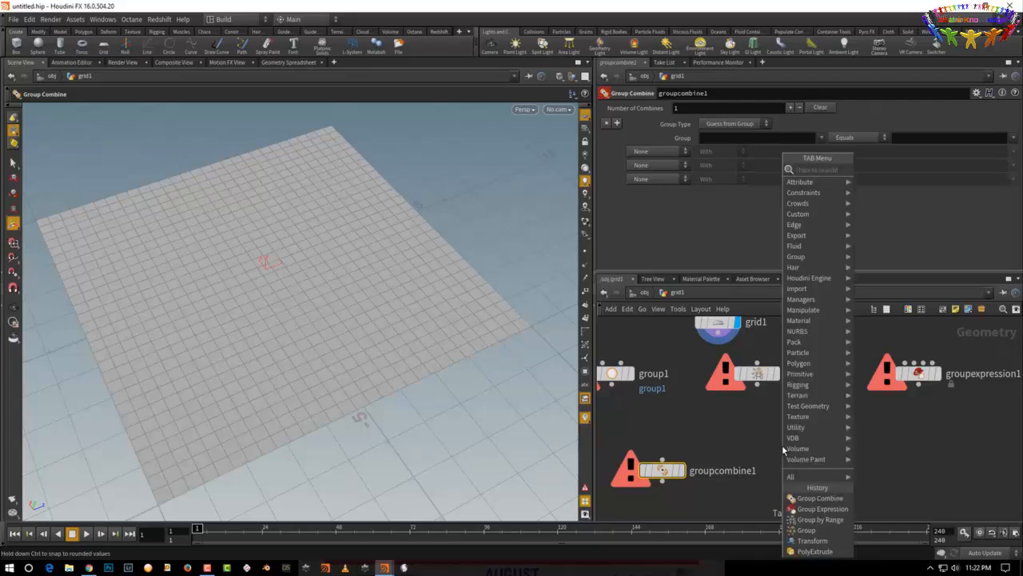
{"action": "type", "text": "gr"}
{"action": "left_click", "coordinate": [912, 275]}
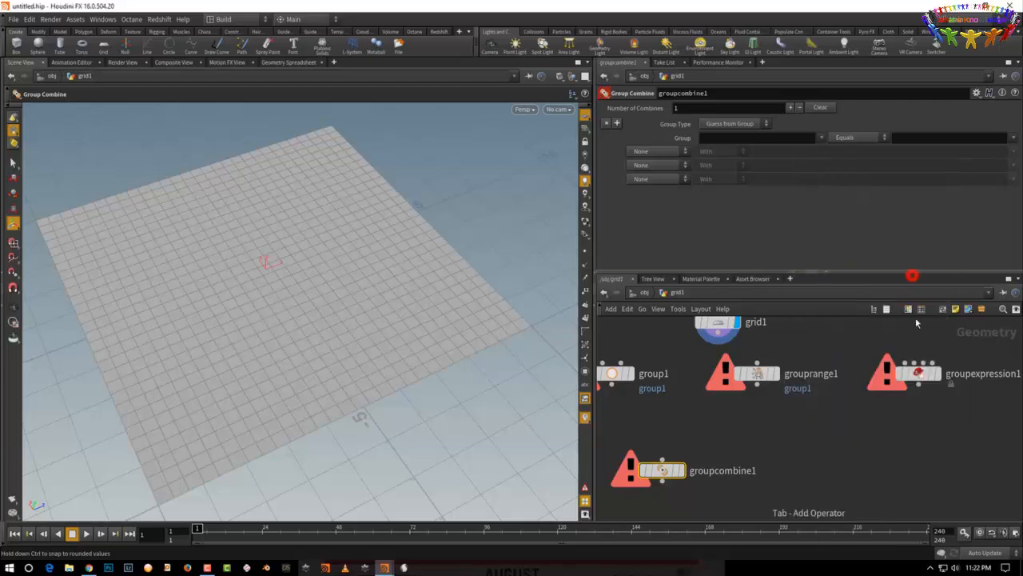
{"action": "left_click", "coordinate": [835, 470]}
{"action": "key", "text": "h"}
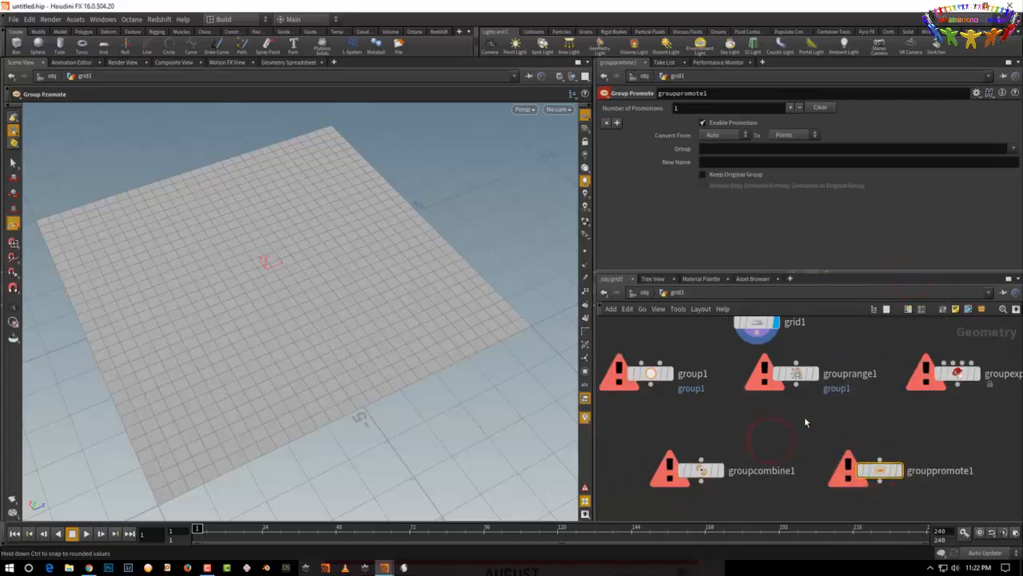
- Delete the Group by Range, Group Expression, Group Combine and Group Promote nodes
{"action": "left_click_drag", "start_coordinate": [759, 392], "coordinate": [787, 371]}
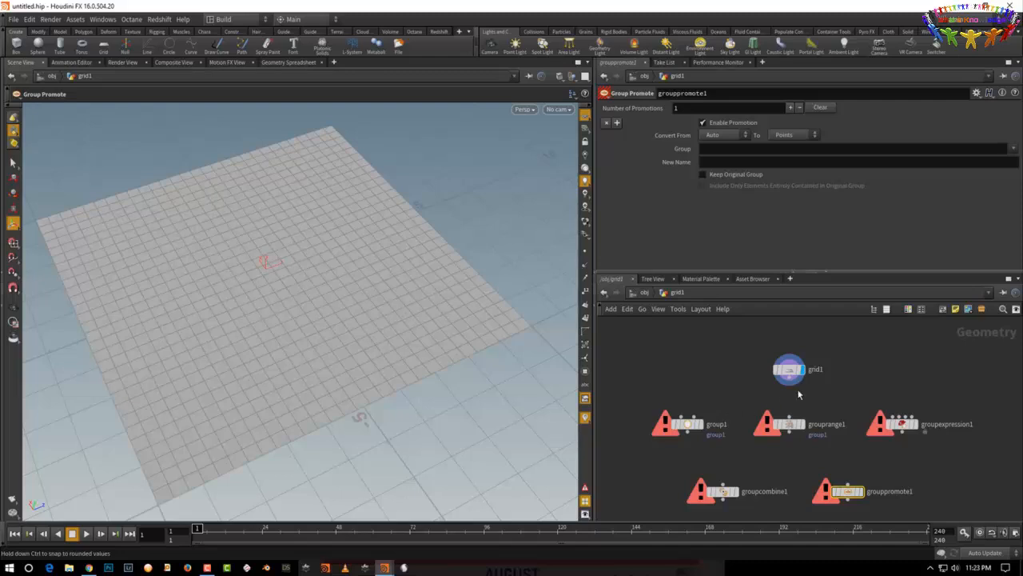
{"action": "left_click_drag", "start_coordinate": [730, 398], "coordinate": [971, 512]}
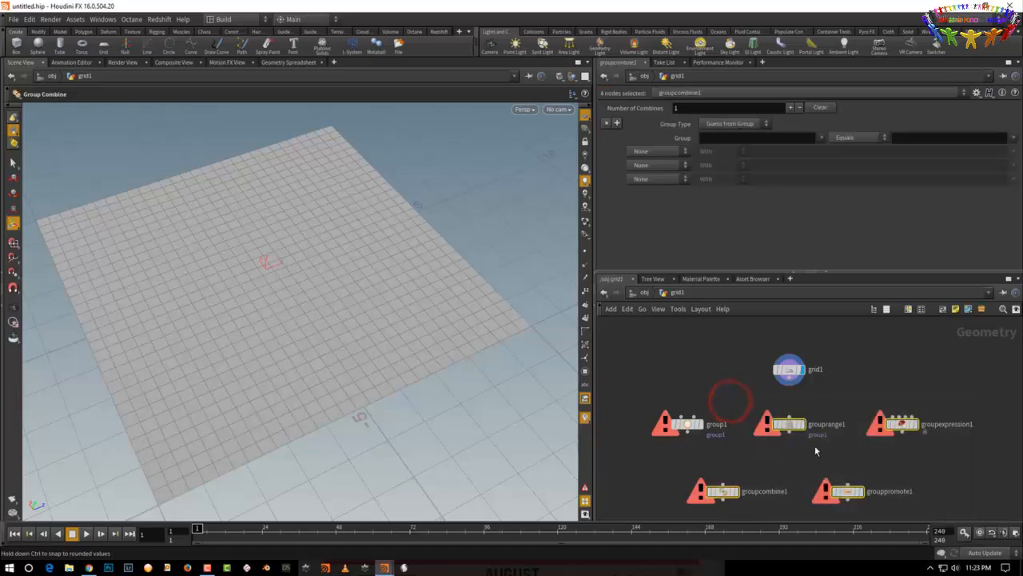
{"action": "key", "text": "Delete"}
- Place group1 beneath grid1, connect the grid's output to its first input, and display group1
{"action": "left_click_drag", "start_coordinate": [668, 445], "coordinate": [777, 444]}
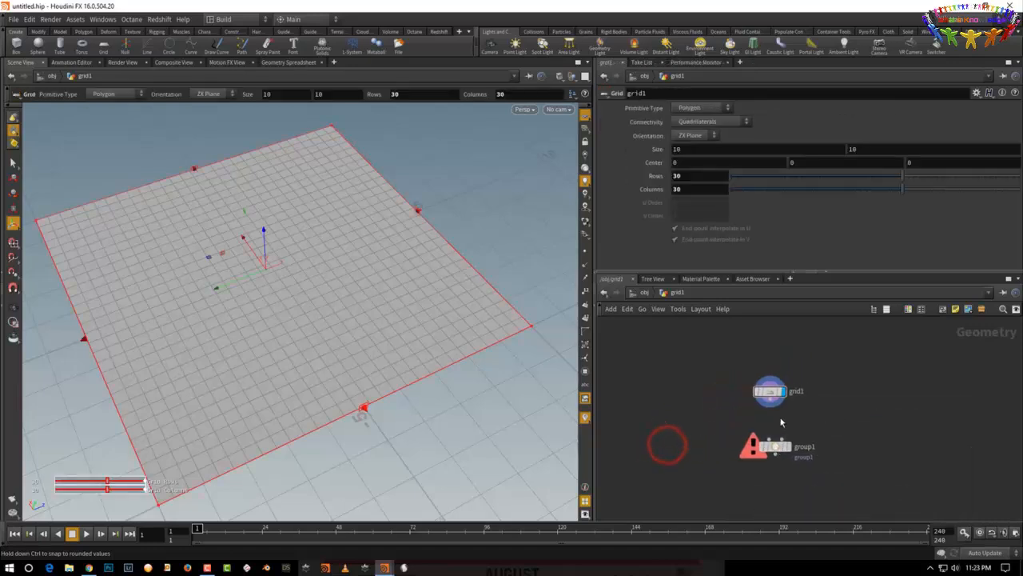
{"action": "scroll", "coordinate": [782, 421], "scroll_direction": "up", "scroll_amount": 2}
{"action": "left_click_drag", "start_coordinate": [765, 391], "coordinate": [767, 448]}
{"action": "left_click", "coordinate": [780, 455]}
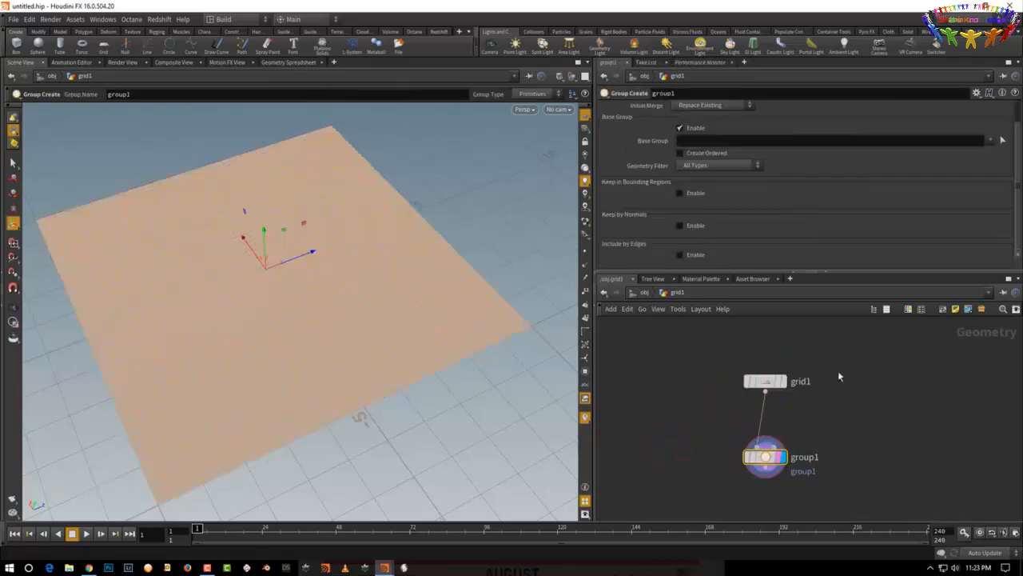
- Set the base group of group1 to primitives 0-100
{"action": "scroll", "coordinate": [1014, 173], "scroll_direction": "up", "scroll_amount": 2}
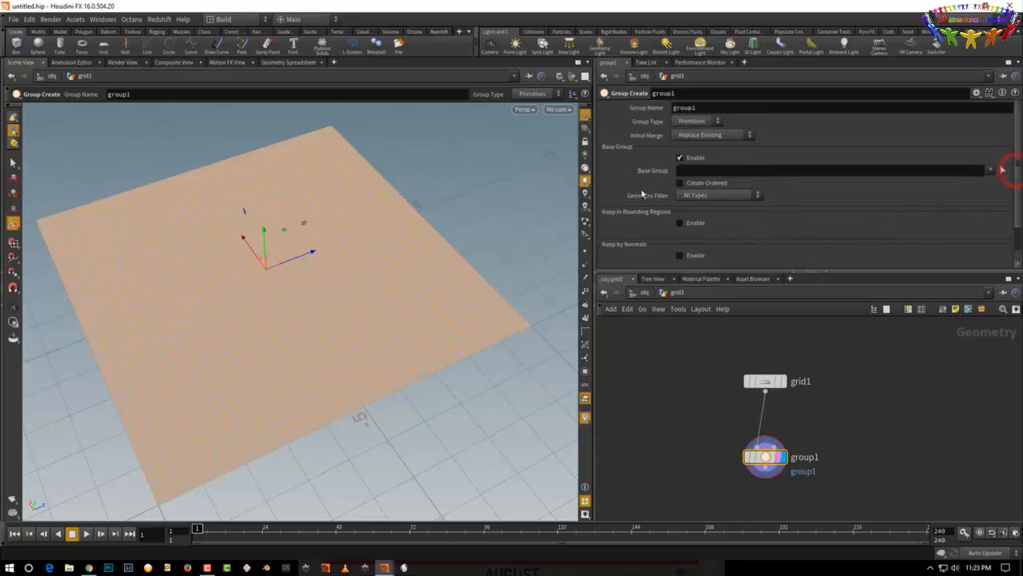
{"action": "left_click", "coordinate": [712, 173]}
{"action": "type", "text": "0-100"}
{"action": "key", "text": "Return"}
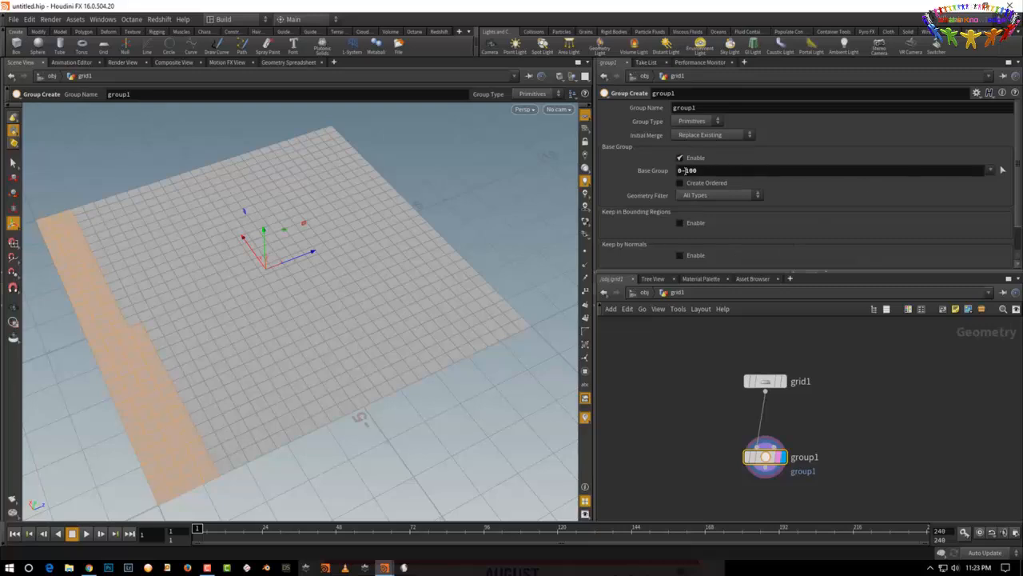
- Extend the base group range of group1 to 0-500
{"action": "left_click", "coordinate": [686, 170]}
{"action": "left_click_drag", "start_coordinate": [685, 171], "coordinate": [702, 170]}
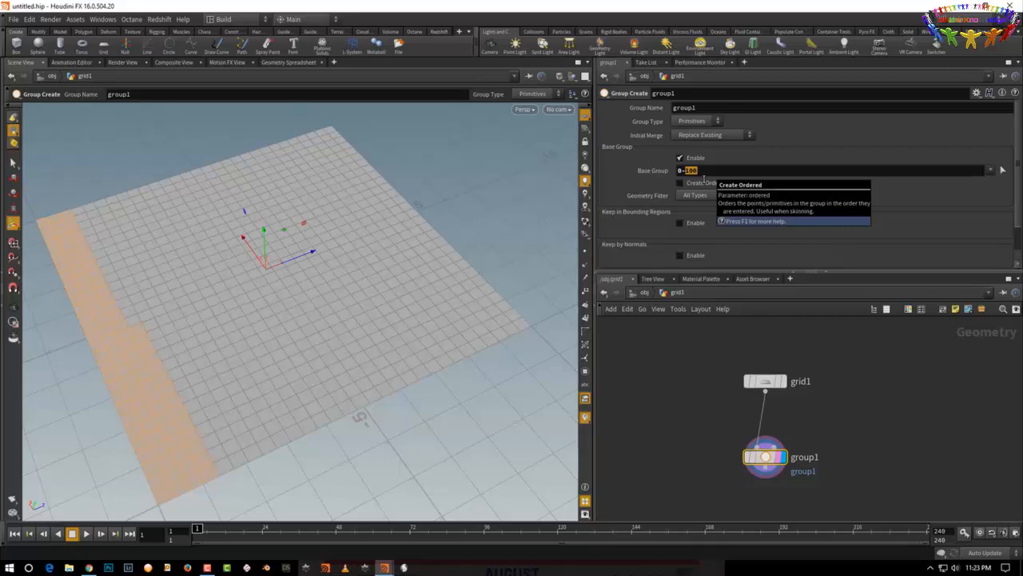
{"action": "type", "text": "500"}
{"action": "key", "text": "Return"}
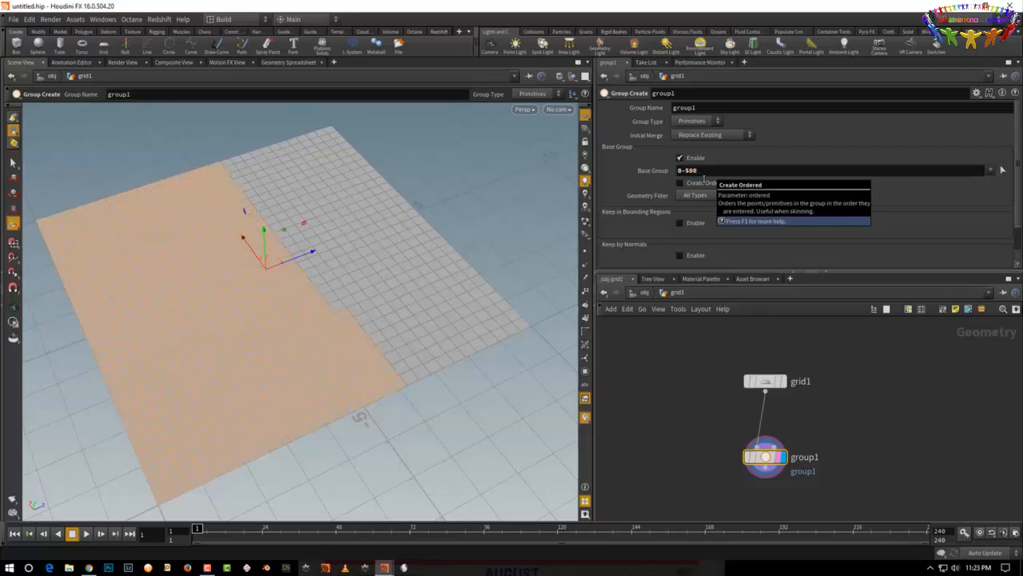
{"action": "left_click", "coordinate": [708, 170]}
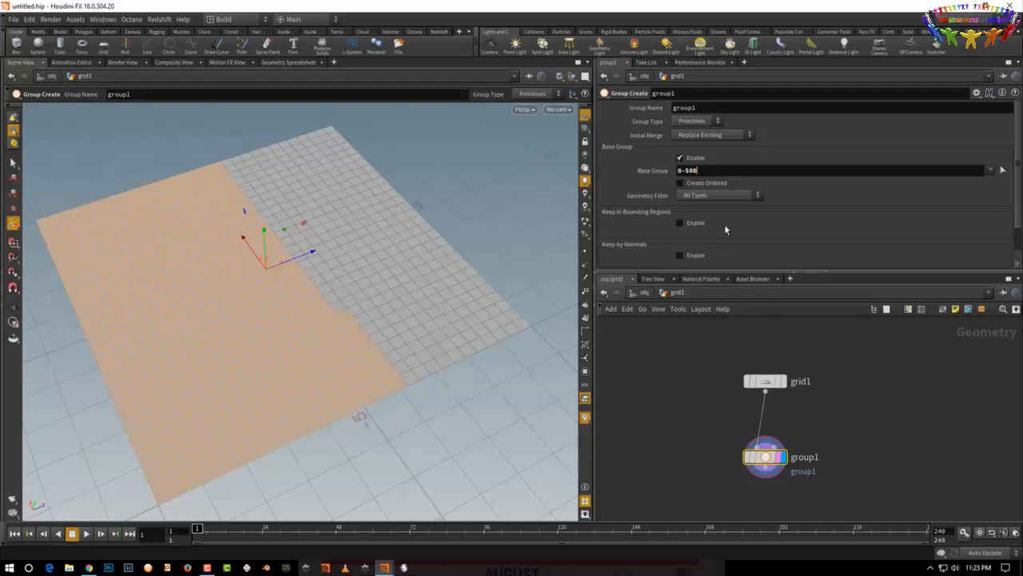
- Select every second primitive in the group1 range by changing the base group to 0-500:2
{"action": "type", "text": ":2"}
{"action": "key", "text": "Escape"}
{"action": "left_click_drag", "start_coordinate": [427, 438], "coordinate": [490, 407]}
{"action": "key", "text": "Return"}
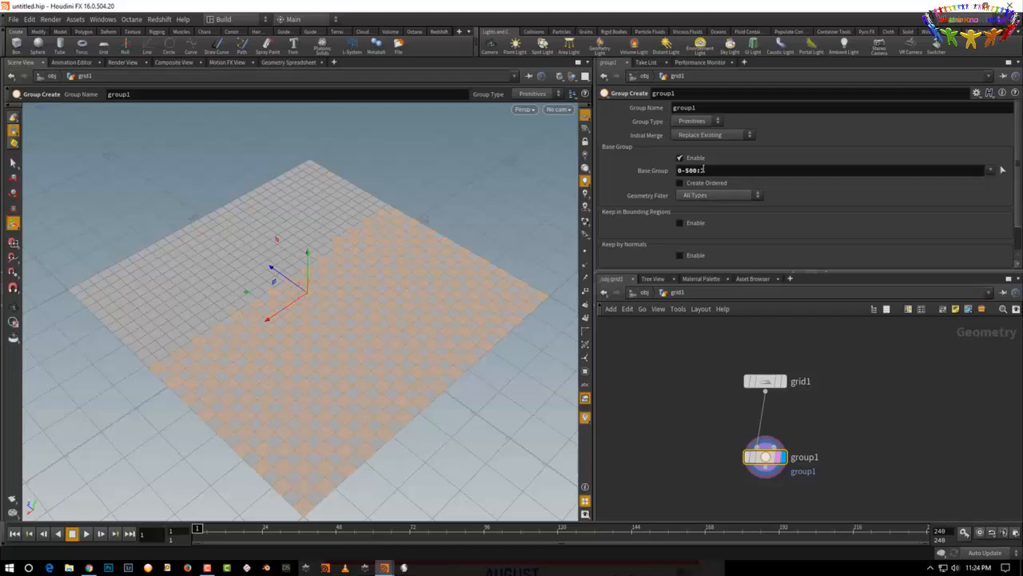
- Extend group1's base group to 0-5000:2 and exclude primitives 60-200 with ^60-200
{"action": "type", "text": "2"}
{"action": "left_click", "coordinate": [689, 170]}
{"action": "type", "text": "0"}
{"action": "key", "text": "BackSpace"}
{"action": "type", "text": "2"}
{"action": "left_click", "coordinate": [718, 170]}
{"action": "type", "text": "*"}
{"action": "type", "text": "60-200"}
{"action": "left_click_drag", "start_coordinate": [273, 420], "coordinate": [544, 256]}
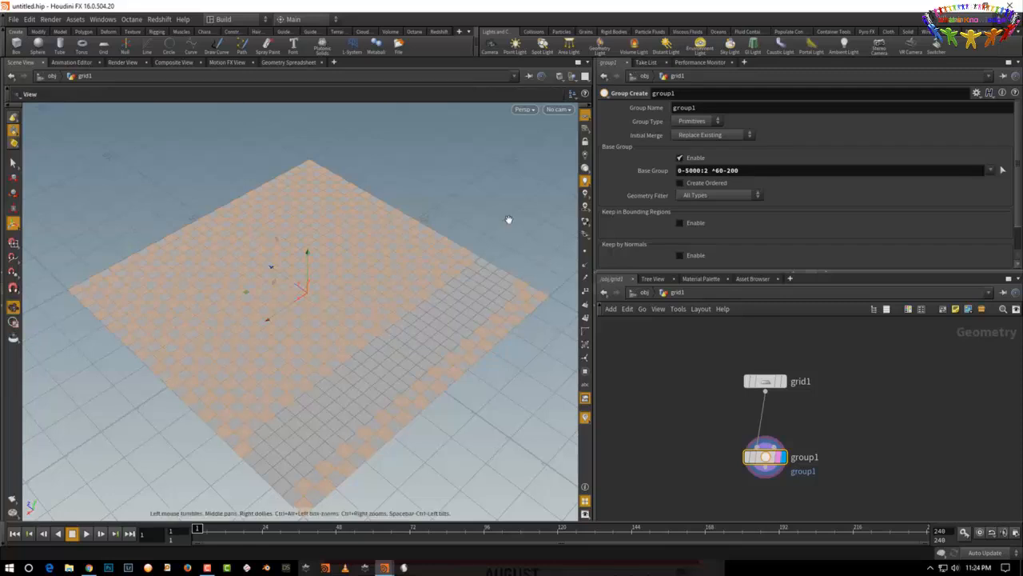
{"action": "left_click_drag", "start_coordinate": [507, 221], "coordinate": [514, 227]}
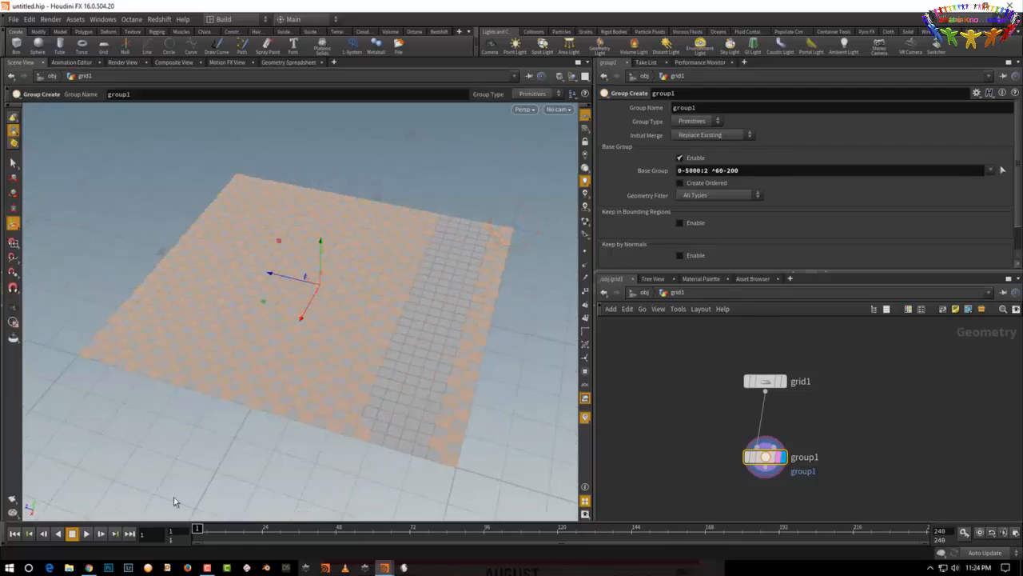
- Set the base group of group1 to !50-250 and rename the group as t
{"action": "left_click", "coordinate": [763, 169]}
{"action": "left_click_drag", "start_coordinate": [506, 168], "coordinate": [496, 251]}
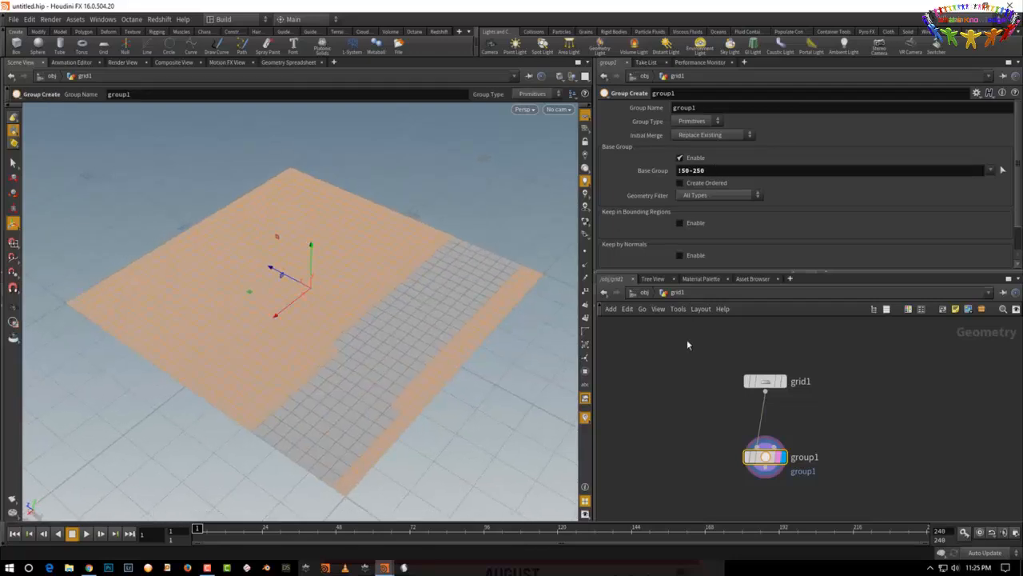
{"action": "left_click", "coordinate": [706, 411]}
{"action": "double_click", "coordinate": [704, 108]}
{"action": "type", "text": "t"}
- Add a Color node beneath group1, connect it to group1's output, and display it
{"action": "key", "text": "Tab"}
{"action": "type", "text": "color"}
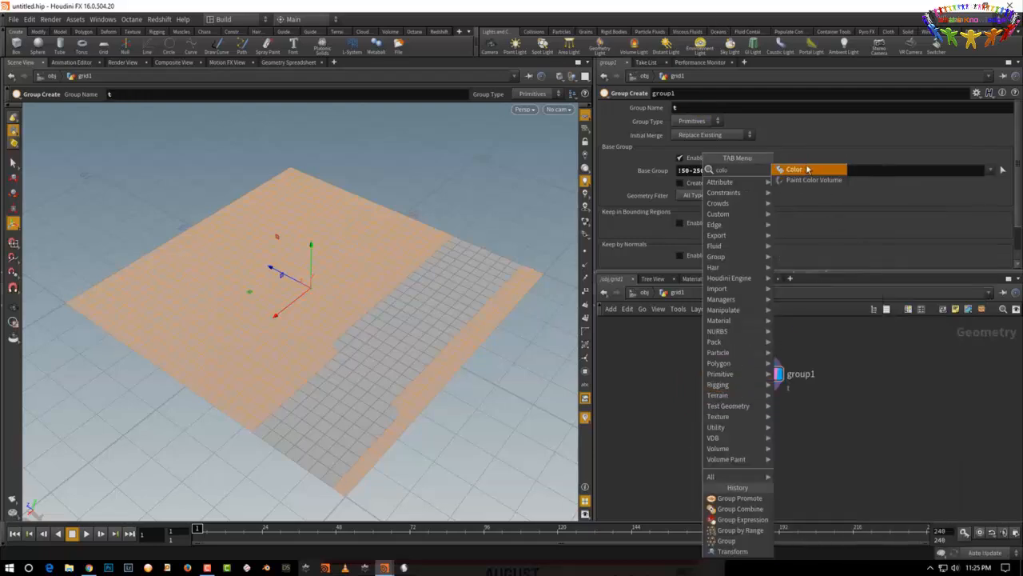
{"action": "left_click", "coordinate": [807, 169]}
{"action": "left_click", "coordinate": [766, 448]}
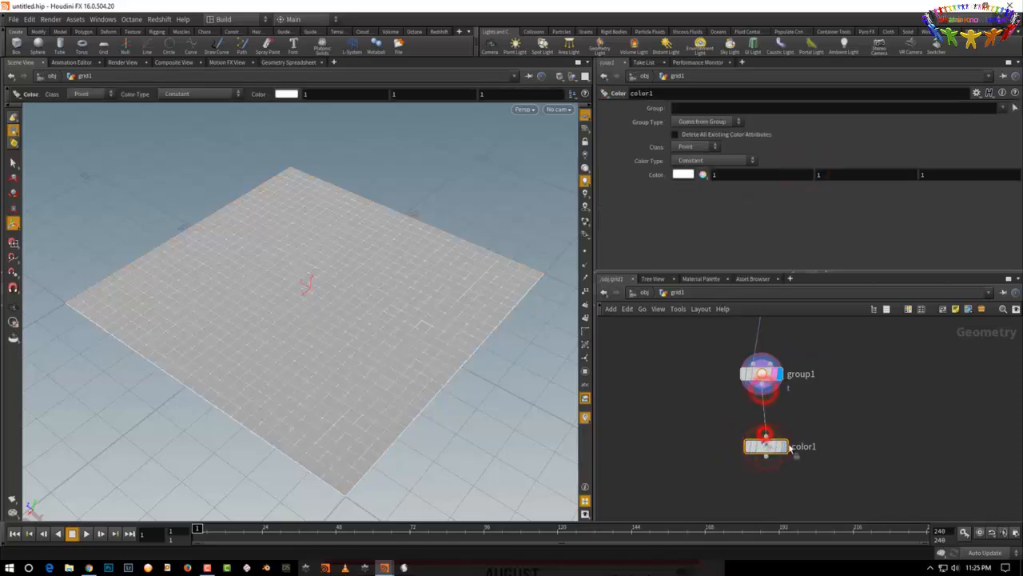
- Restrict color1 to group t and set its color to blue with values 0, 0.383333, 1
{"action": "left_click", "coordinate": [1003, 109]}
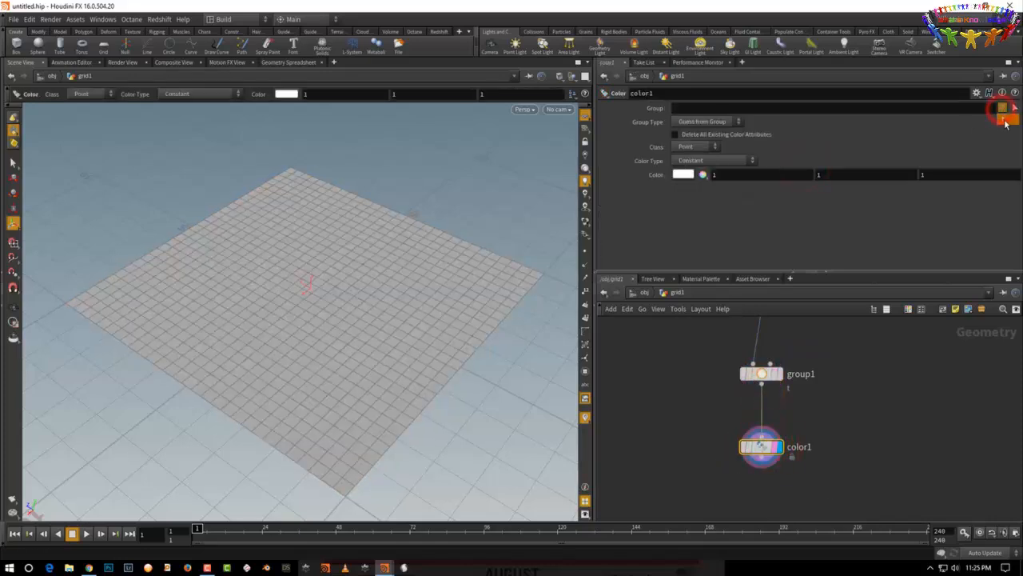
{"action": "left_click", "coordinate": [1004, 121]}
{"action": "left_click", "coordinate": [680, 177]}
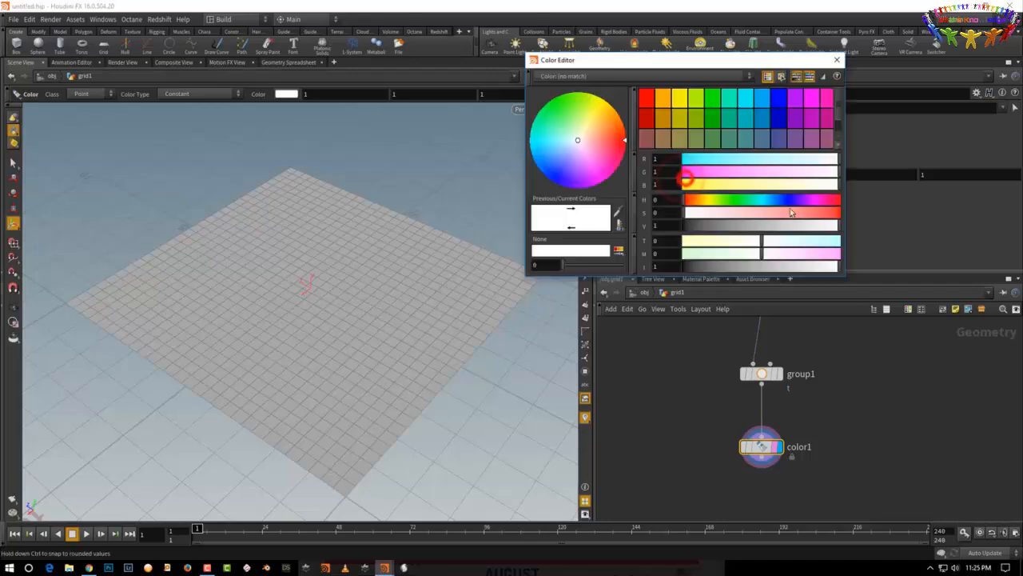
{"action": "left_click", "coordinate": [778, 199]}
{"action": "left_click", "coordinate": [811, 213]}
{"action": "left_click_drag", "start_coordinate": [819, 217], "coordinate": [893, 201]}
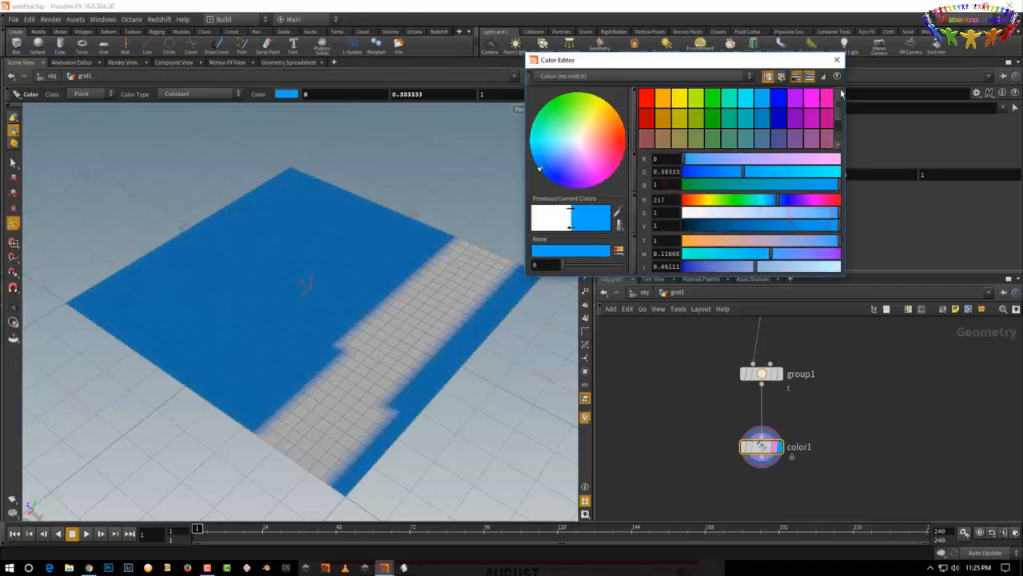
{"action": "left_click", "coordinate": [837, 60]}
- Set the class of color1 to Primitive and inspect the sharper color borders on the grid
{"action": "middle_click_drag", "start_coordinate": [853, 389], "coordinate": [841, 439]}
{"action": "left_click", "coordinate": [695, 148]}
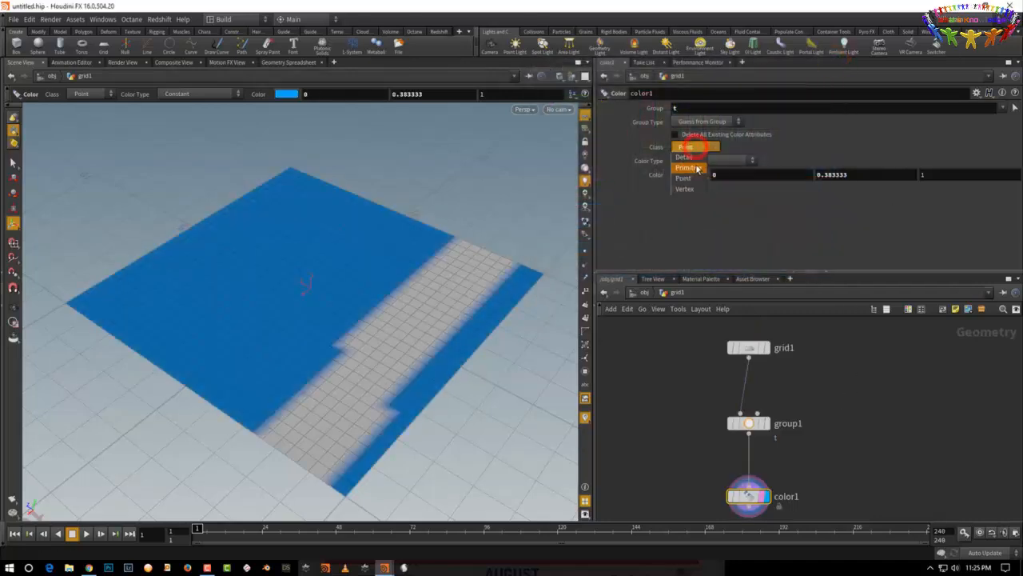
{"action": "left_click", "coordinate": [696, 167]}
{"action": "left_click_drag", "start_coordinate": [506, 417], "coordinate": [470, 418], "text": "alt"}
{"action": "right_click_drag", "start_coordinate": [480, 429], "coordinate": [470, 446], "text": "alt"}
{"action": "left_click_drag", "start_coordinate": [469, 447], "coordinate": [534, 434], "text": "alt"}
{"action": "left_click", "coordinate": [692, 467]}
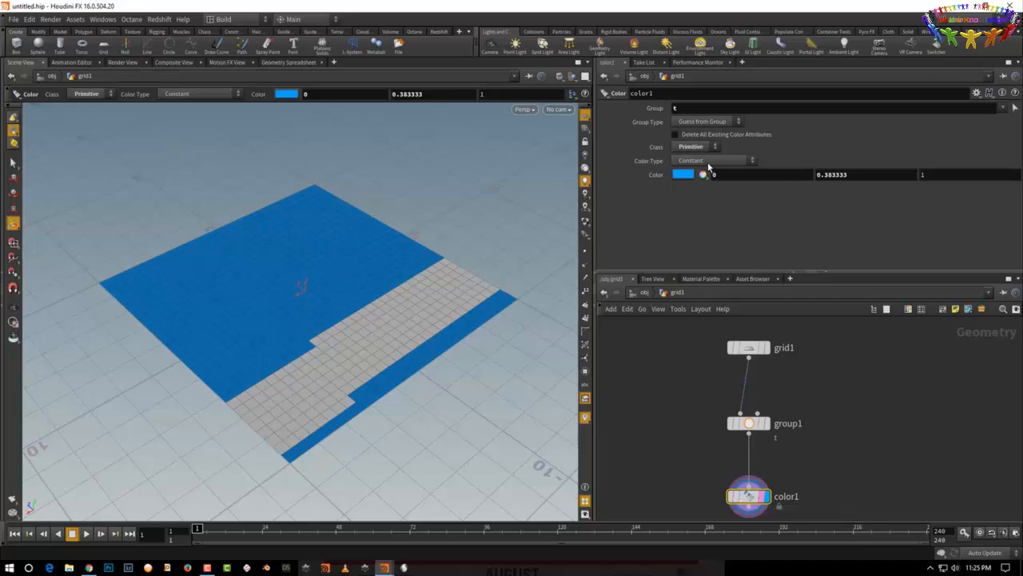
- Switch color1's class to Point for comparison, and return it to Primitive
{"action": "left_click", "coordinate": [749, 423]}
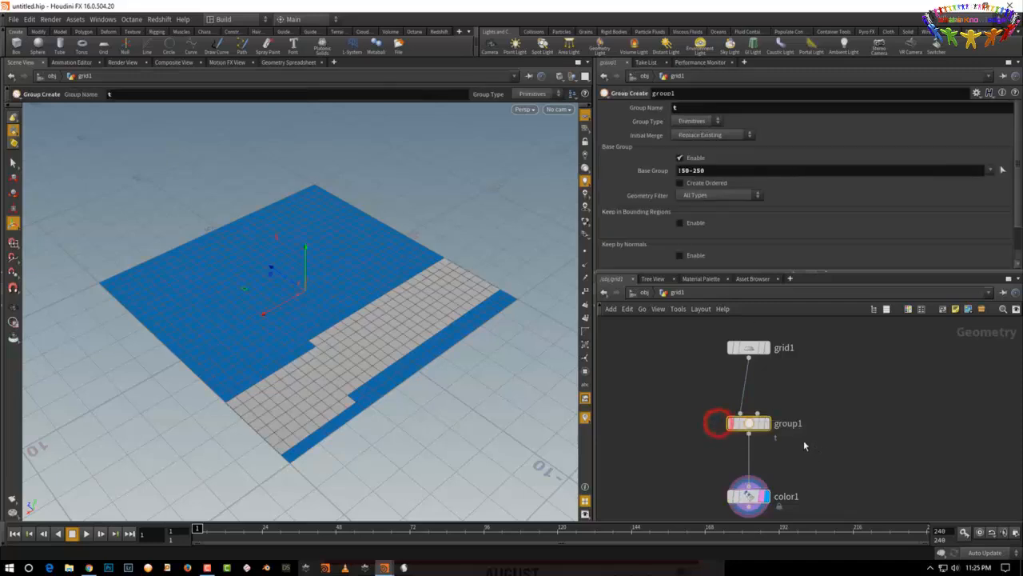
{"action": "left_click_drag", "start_coordinate": [695, 479], "coordinate": [799, 498]}
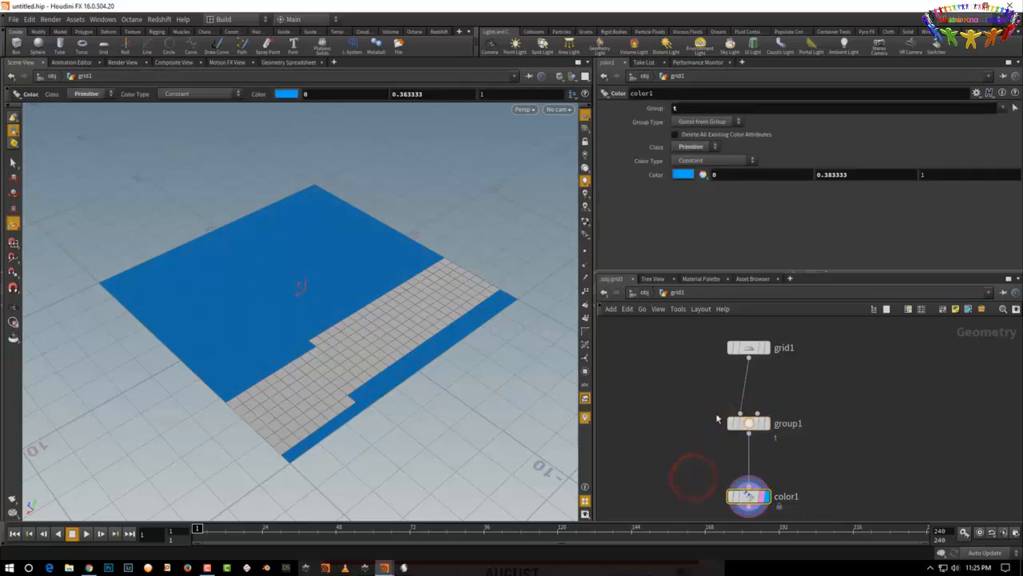
{"action": "left_click_drag", "start_coordinate": [694, 409], "coordinate": [751, 508]}
{"action": "left_click", "coordinate": [692, 146]}
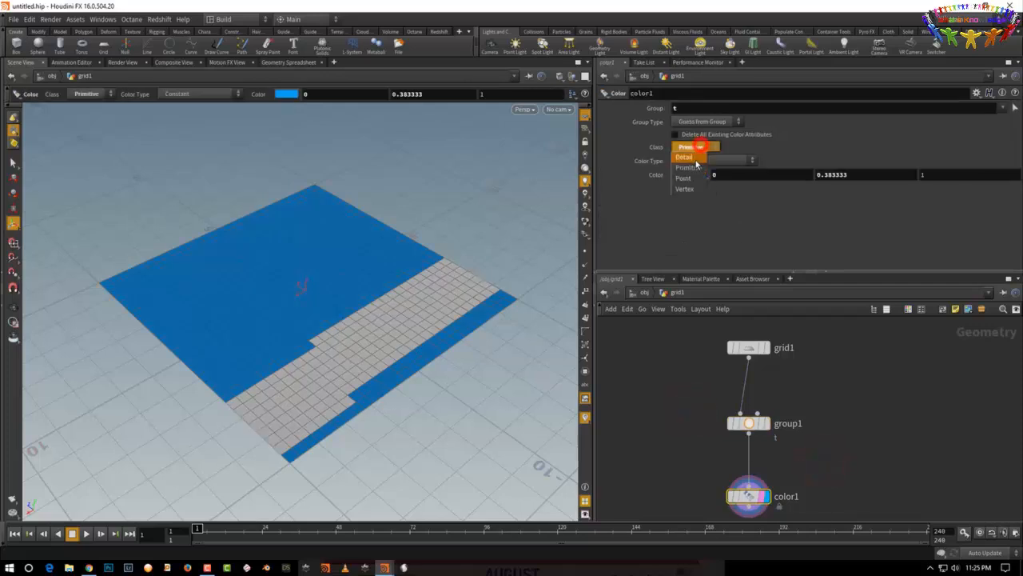
{"action": "left_click", "coordinate": [691, 177]}
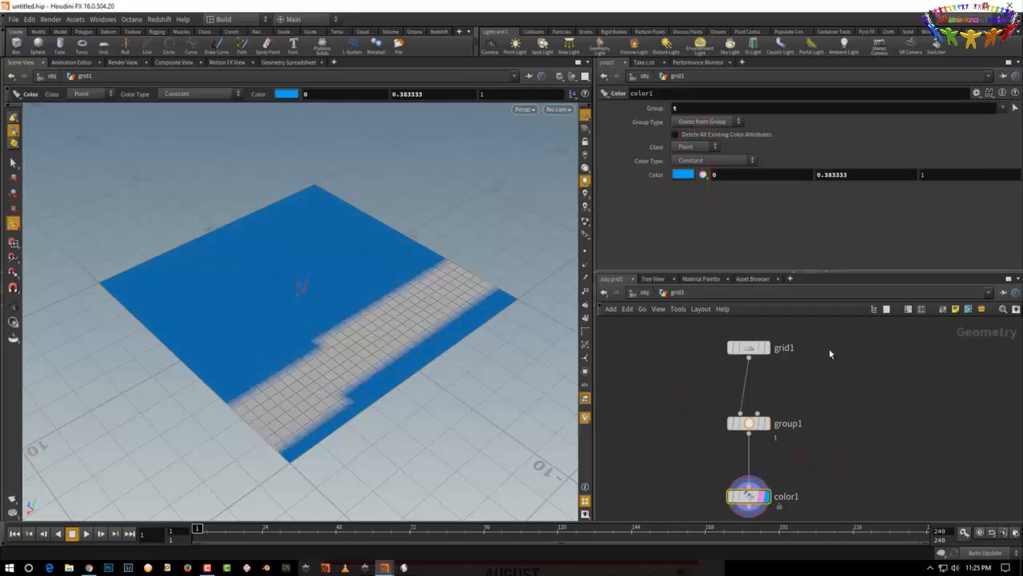
{"action": "left_click", "coordinate": [698, 147]}
{"action": "left_click", "coordinate": [691, 161]}
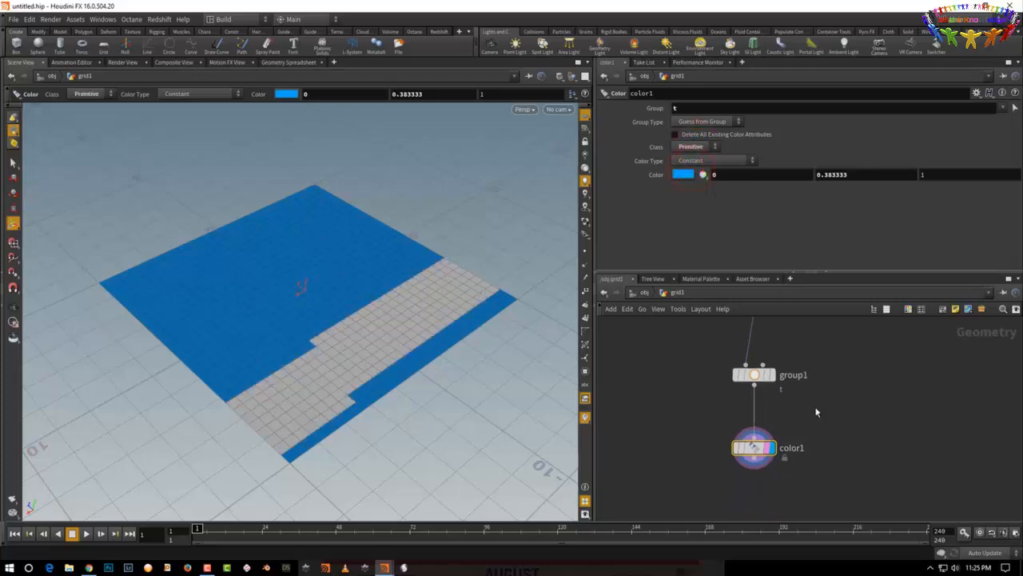
- Enlarge the network area and replace group1's base group with the expression @P.z > 0
{"action": "left_click_drag", "start_coordinate": [752, 273], "coordinate": [752, 234]}
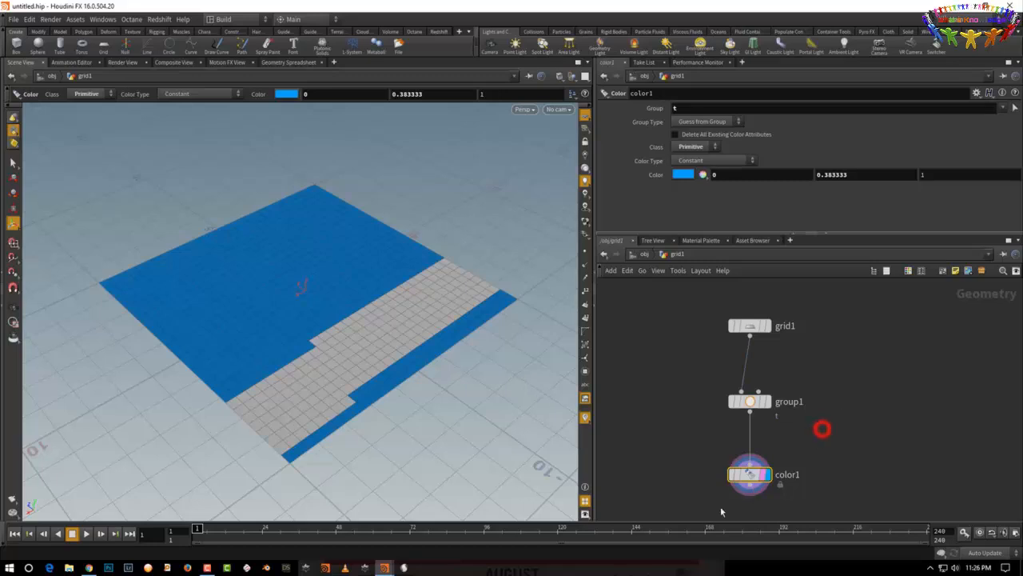
{"action": "left_click", "coordinate": [785, 396]}
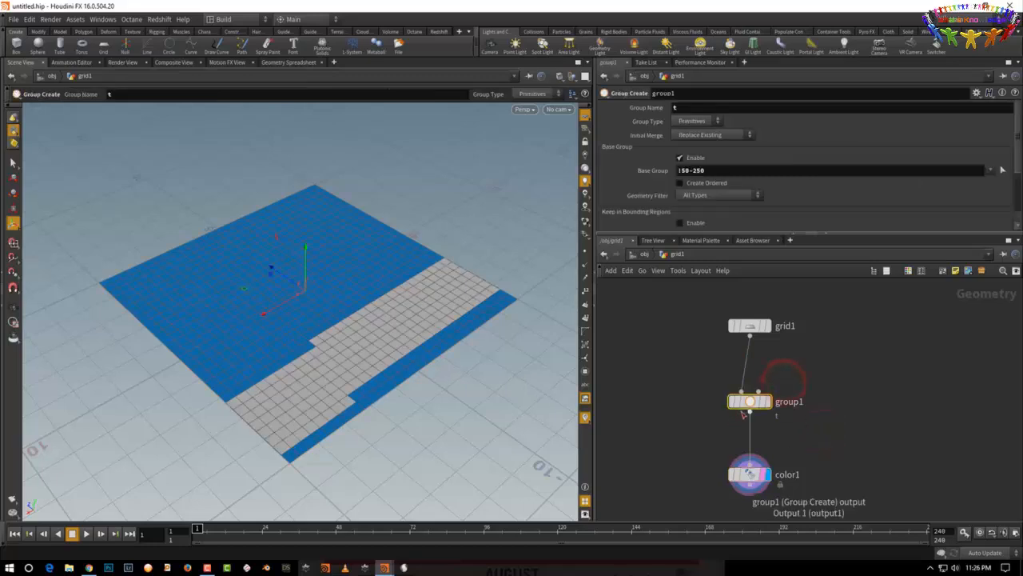
{"action": "left_click", "coordinate": [722, 169]}
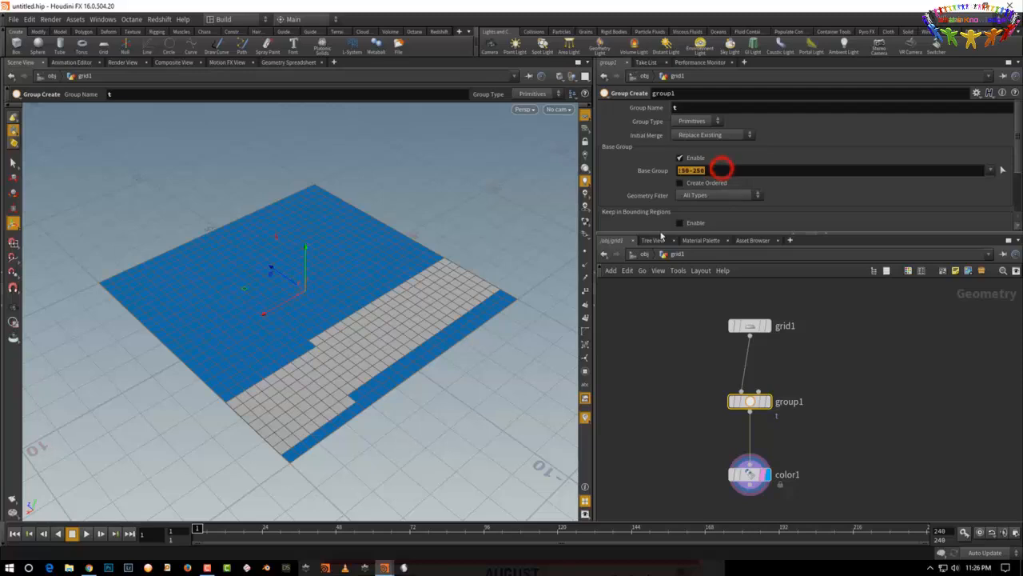
{"action": "left_click", "coordinate": [663, 396]}
{"action": "left_click_drag", "start_coordinate": [496, 450], "coordinate": [315, 429]}
{"action": "key", "text": "Return"}
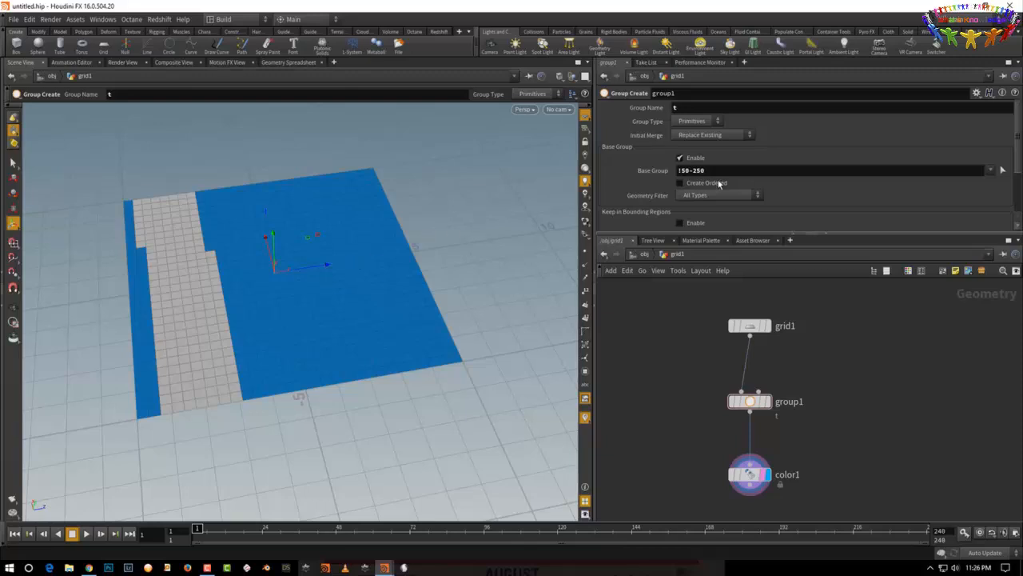
{"action": "left_click_drag", "start_coordinate": [728, 168], "coordinate": [620, 193]}
{"action": "type", "text": "@"}
{"action": "key", "text": "Return"}
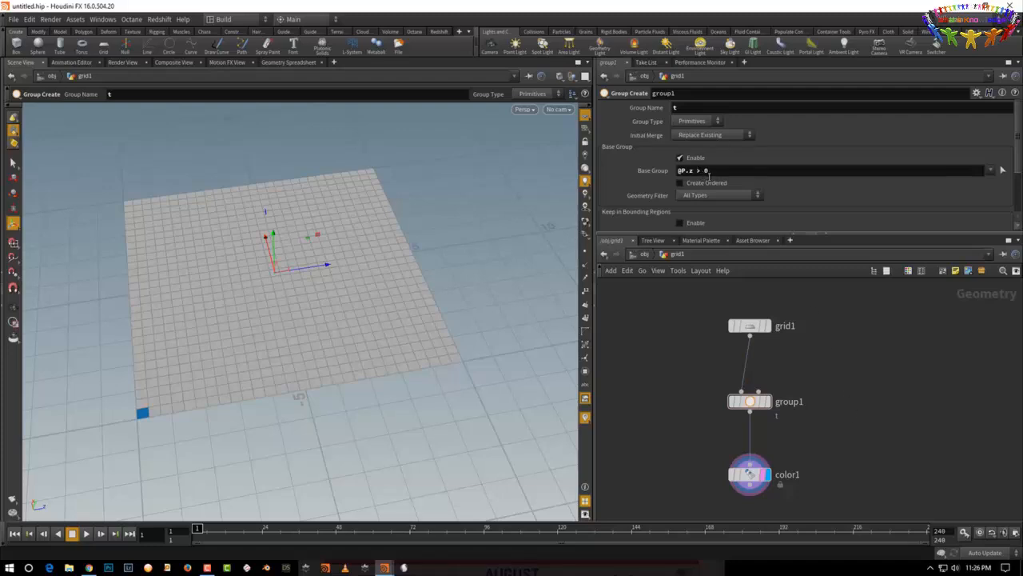
- Set group1's group type to Points and remove the spaces from its base group expression so it reads @P.z>0
{"action": "left_click", "coordinate": [695, 122]}
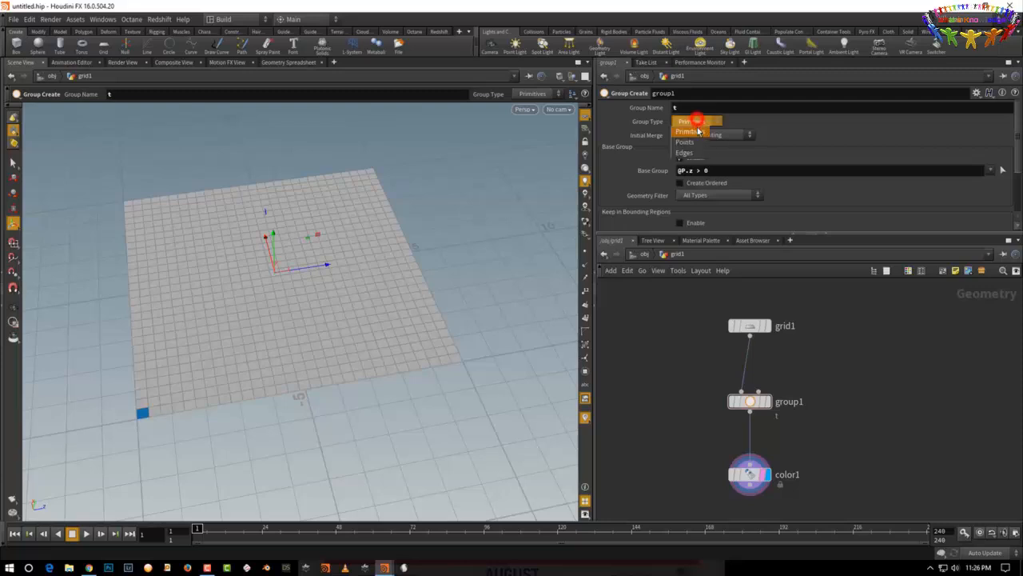
{"action": "left_click", "coordinate": [696, 140]}
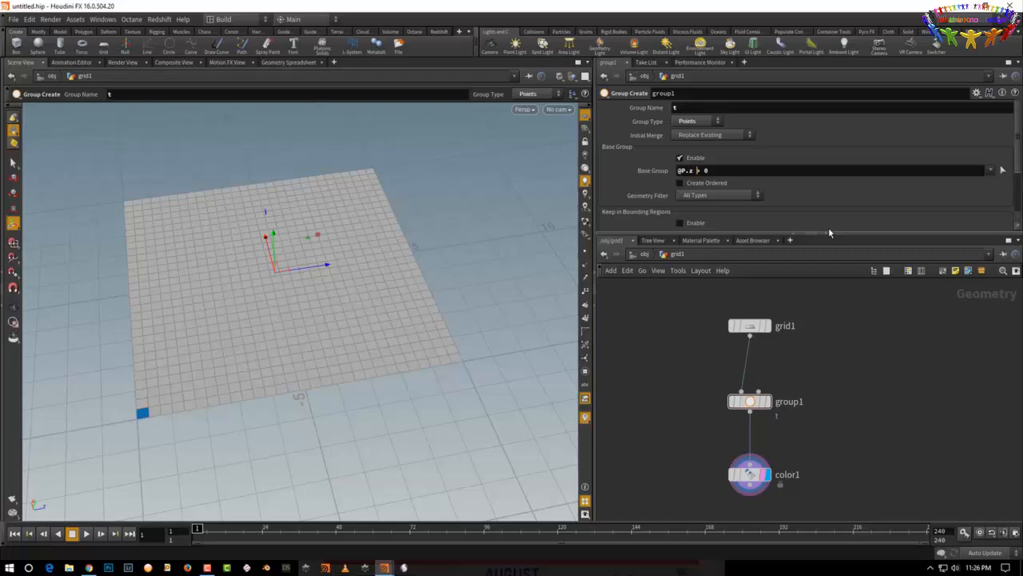
{"action": "key", "text": "BackSpace"}
{"action": "key", "text": "Delete"}
{"action": "key", "text": "Return"}
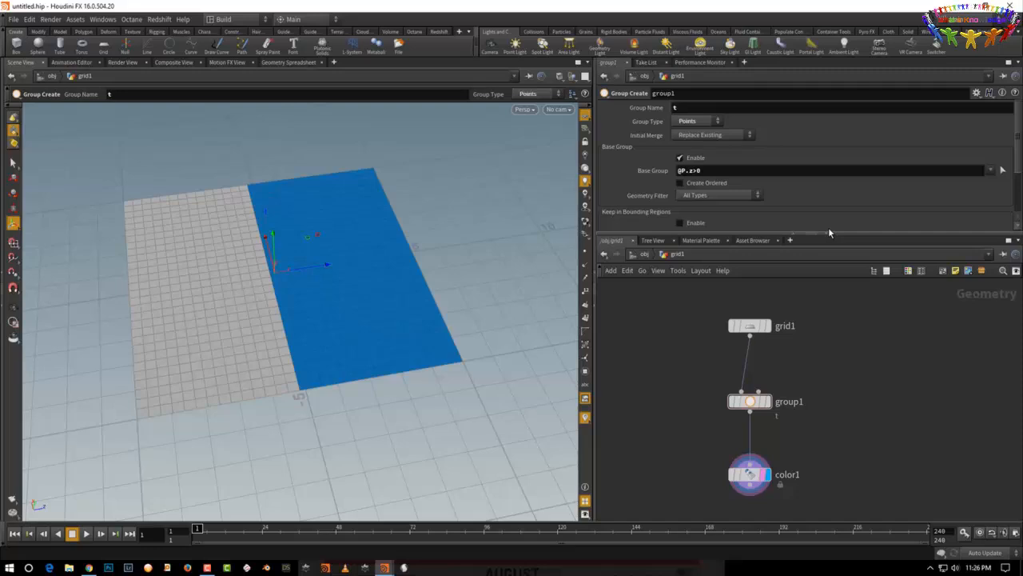
- Check the grouped points on the grid, and rearrange the network with group1 nearer grid1 and color1 off to one side
{"action": "left_click", "coordinate": [769, 402]}
{"action": "left_click", "coordinate": [766, 475]}
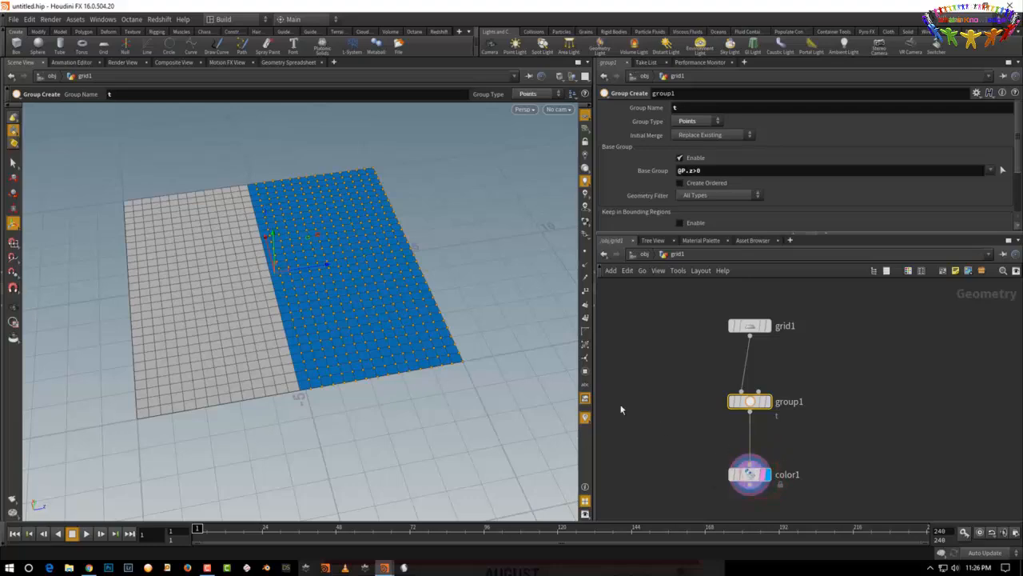
{"action": "left_click_drag", "start_coordinate": [503, 312], "coordinate": [322, 321]}
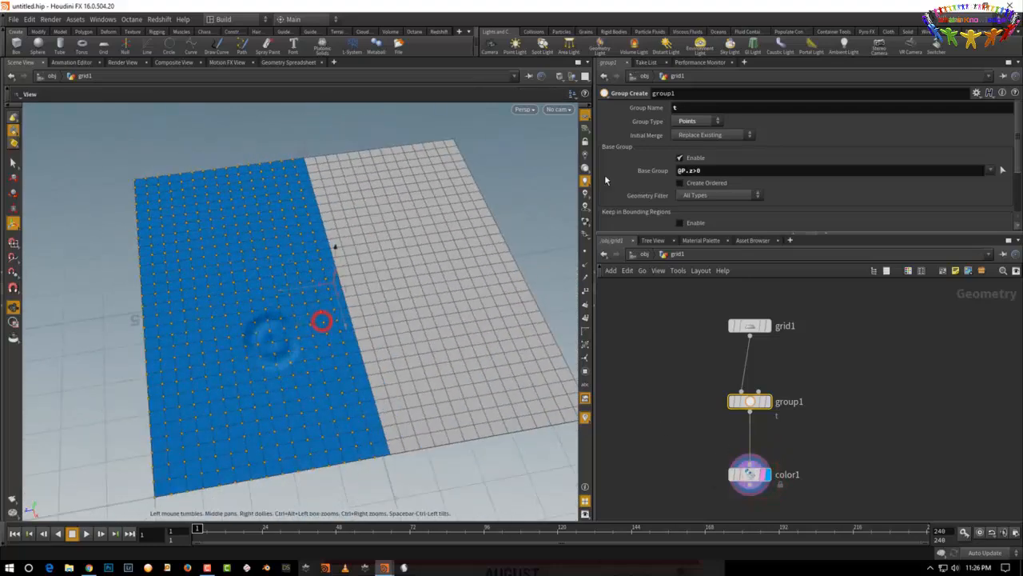
{"action": "left_click", "coordinate": [812, 449]}
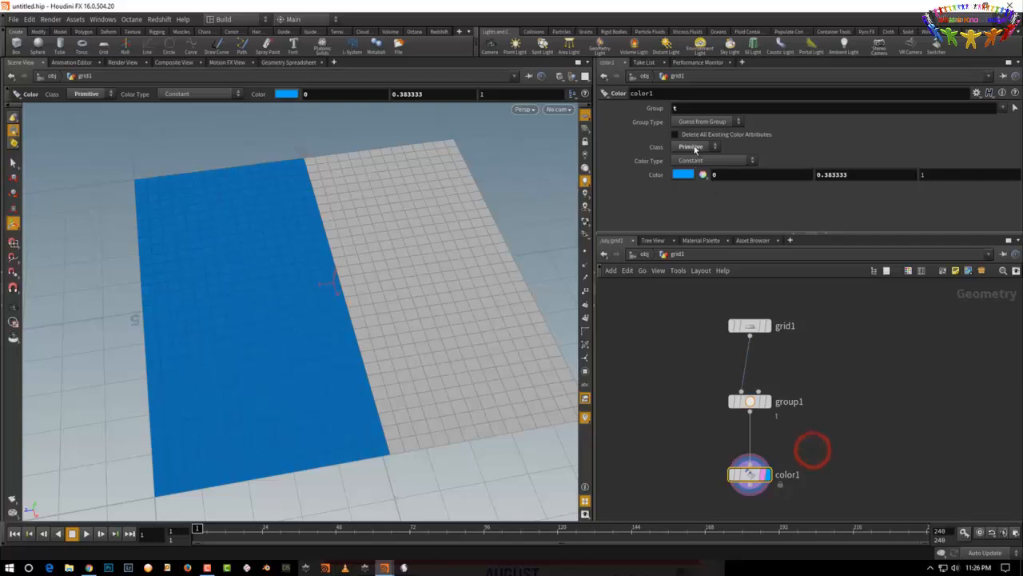
{"action": "scroll", "coordinate": [425, 359], "scroll_direction": "down", "scroll_amount": 3}
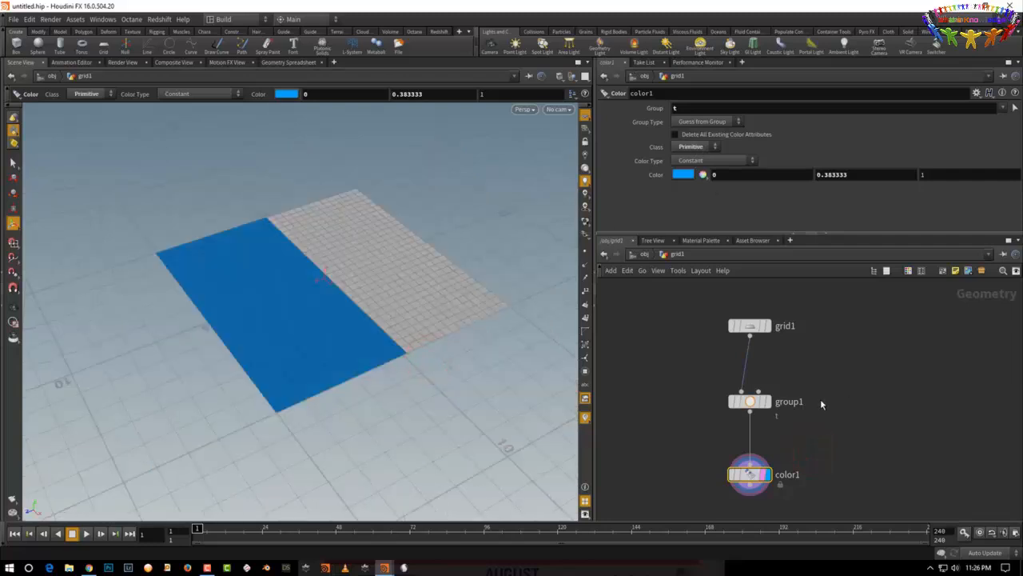
{"action": "left_click_drag", "start_coordinate": [750, 401], "coordinate": [750, 383]}
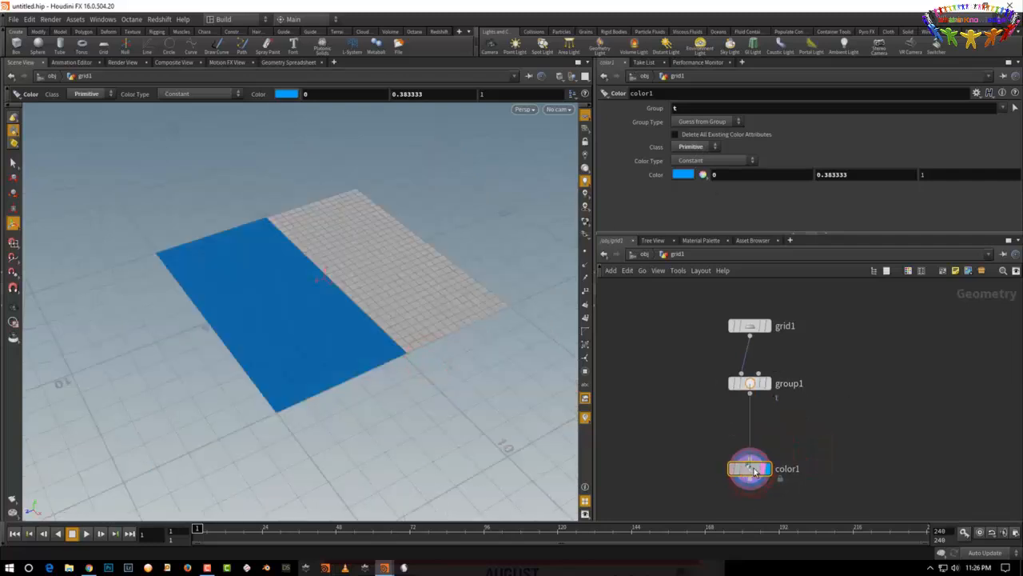
{"action": "left_click_drag", "start_coordinate": [754, 474], "coordinate": [677, 486]}
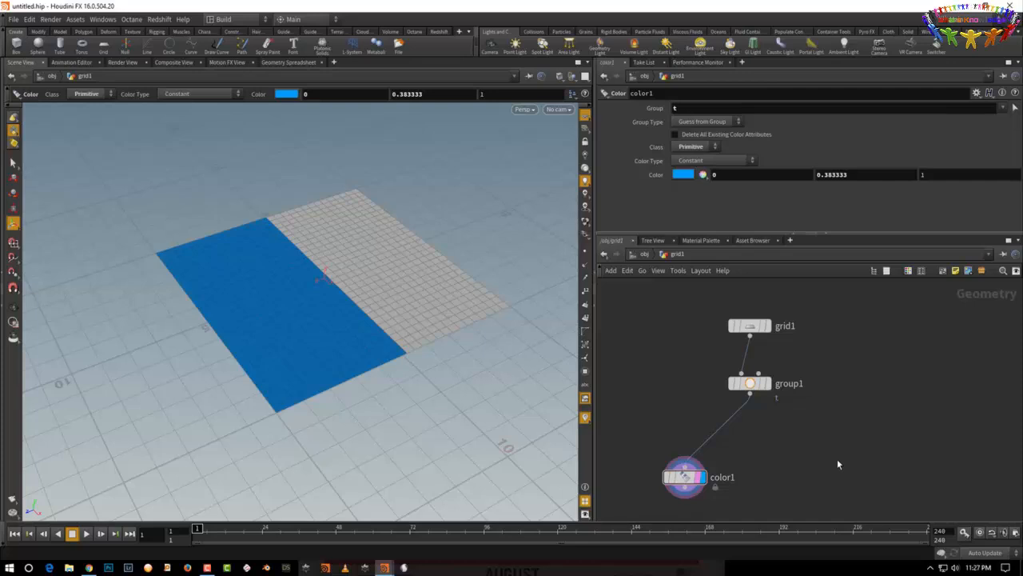
- Add a PolyExtrude node, connect group1's output to its first input, and display it
{"action": "key", "text": "Tab"}
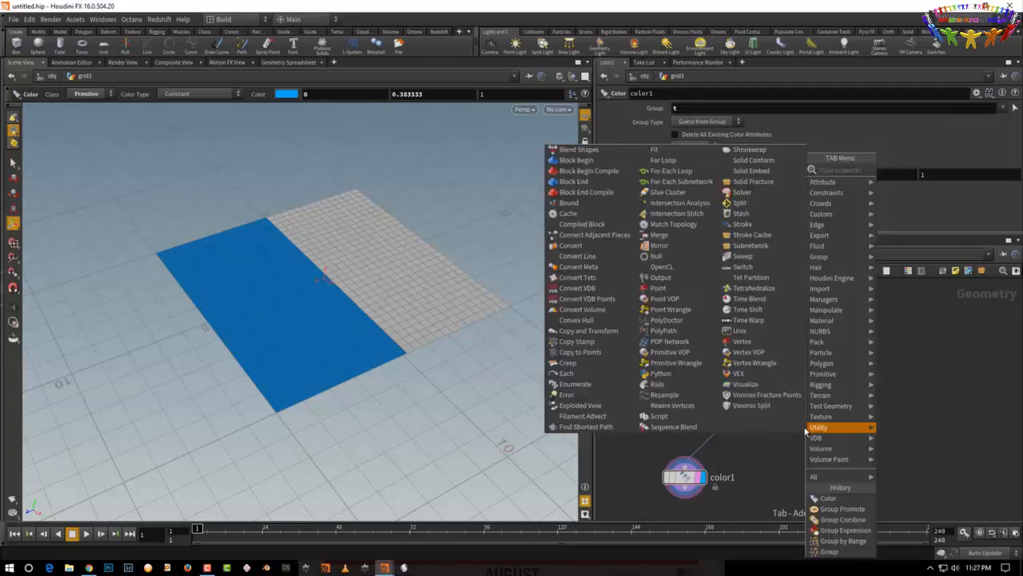
{"action": "mouse_move", "coordinate": [821, 363]}
{"action": "left_click", "coordinate": [908, 232]}
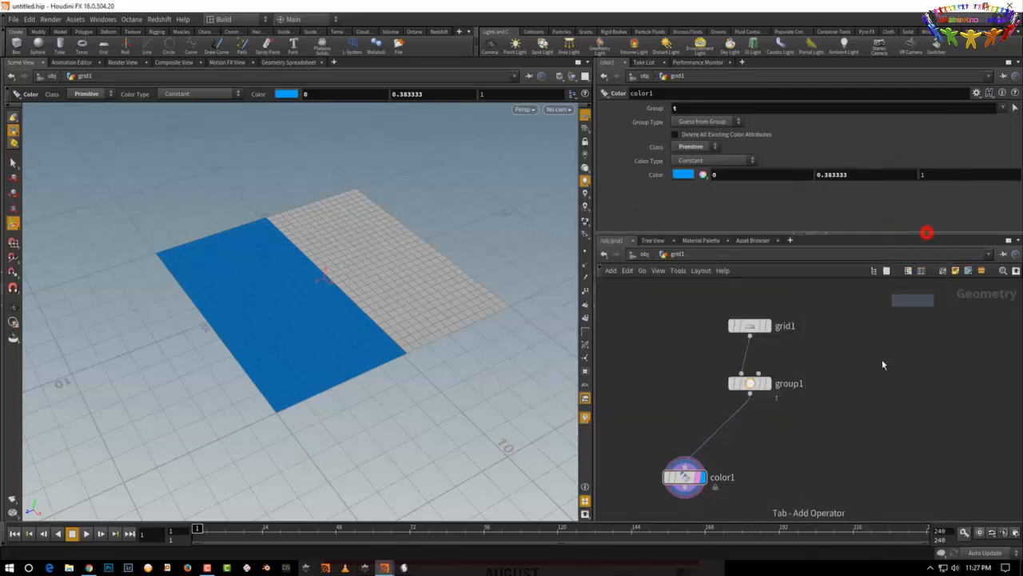
{"action": "left_click", "coordinate": [829, 452]}
{"action": "left_click_drag", "start_coordinate": [749, 397], "coordinate": [817, 439]}
{"action": "left_click", "coordinate": [845, 455]}
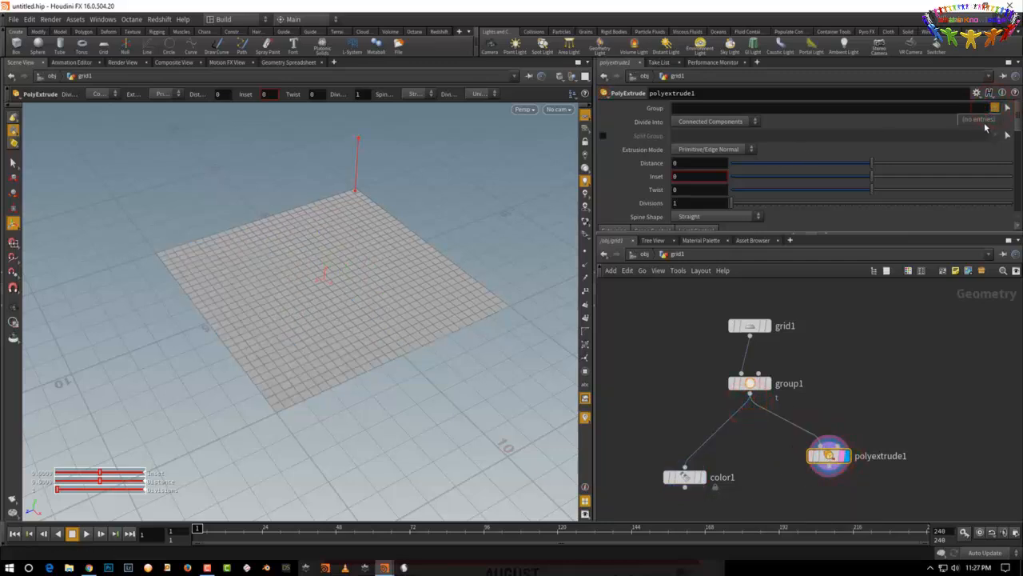
- Move polyextrude1 further down the network and insert a Group Promote node on the wire between group1 and polyextrude1
{"action": "left_click", "coordinate": [884, 414]}
{"action": "left_click_drag", "start_coordinate": [831, 457], "coordinate": [842, 499]}
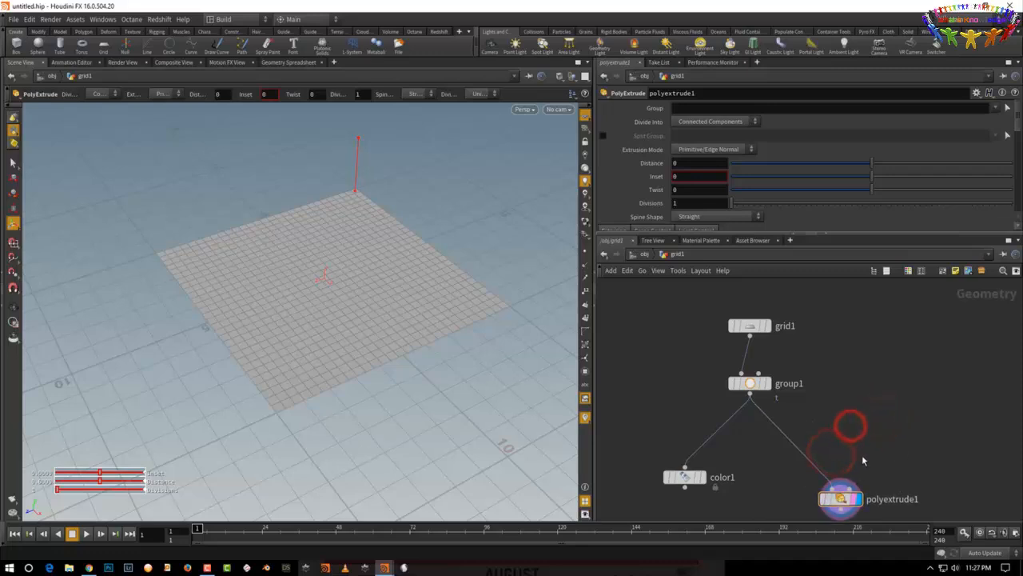
{"action": "key", "text": "Tab"}
{"action": "type", "text": "poly"}
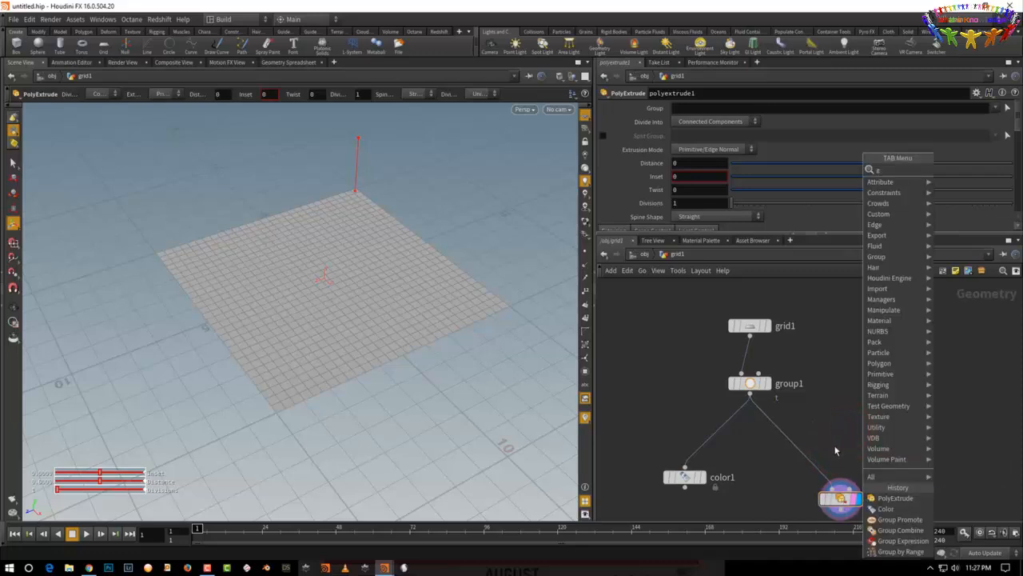
{"action": "left_click", "coordinate": [987, 253]}
{"action": "left_click", "coordinate": [803, 452]}
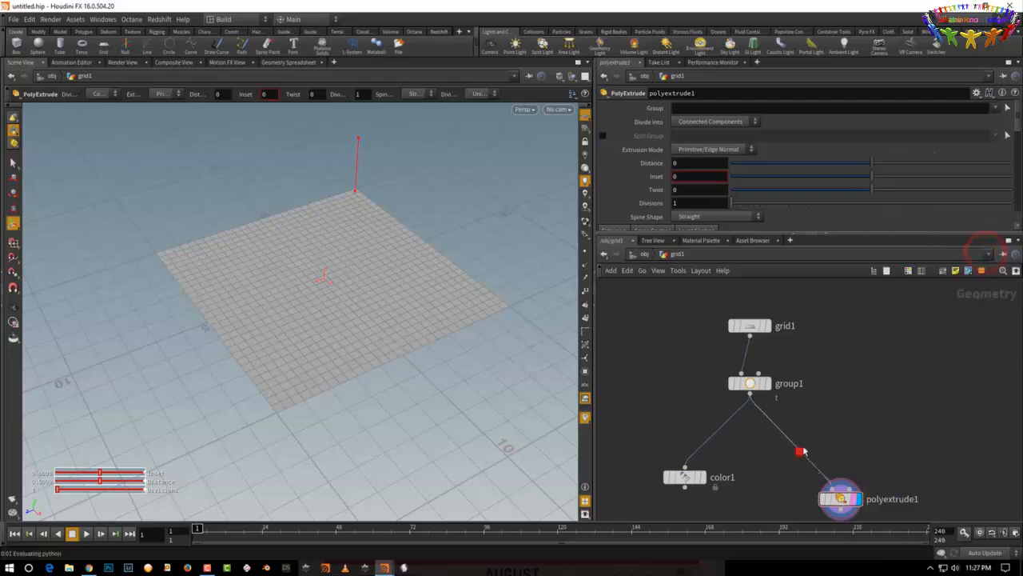
{"action": "left_click", "coordinate": [883, 413]}
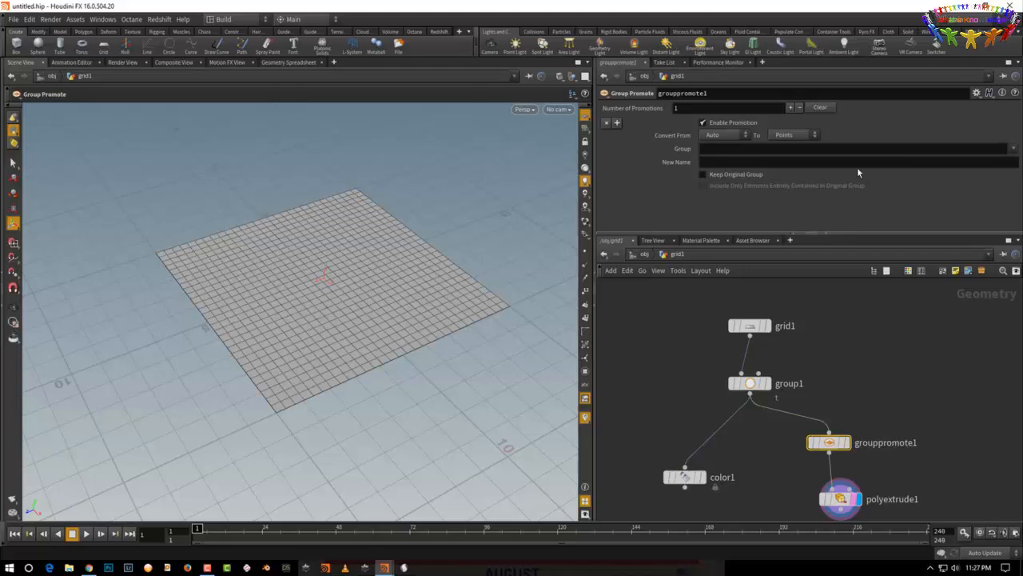
- Configure grouppromote1 to convert group t from Points to Primitives
{"action": "left_click", "coordinate": [733, 136]}
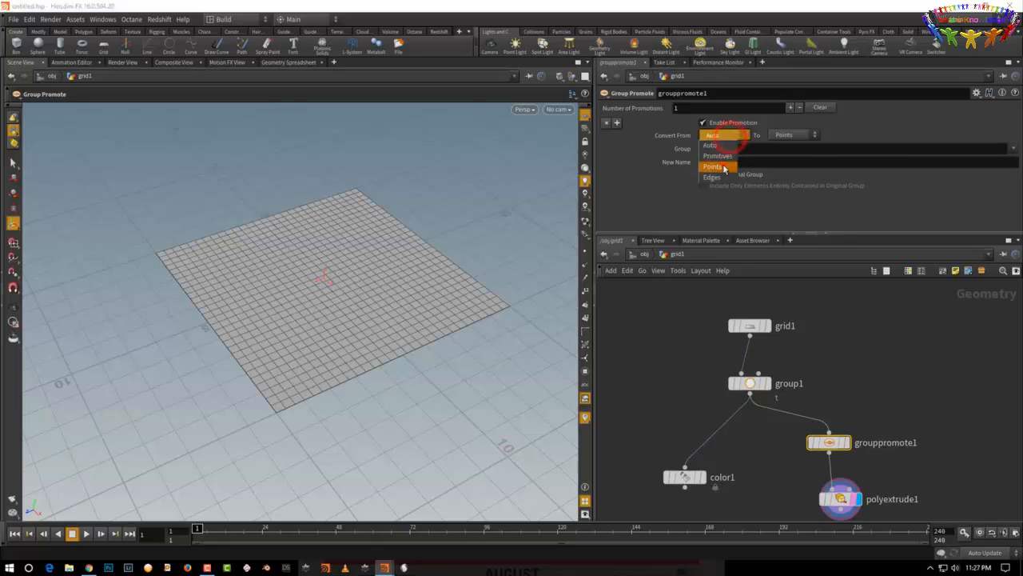
{"action": "left_click", "coordinate": [722, 158]}
{"action": "left_click", "coordinate": [784, 134]}
{"action": "left_click", "coordinate": [786, 145]}
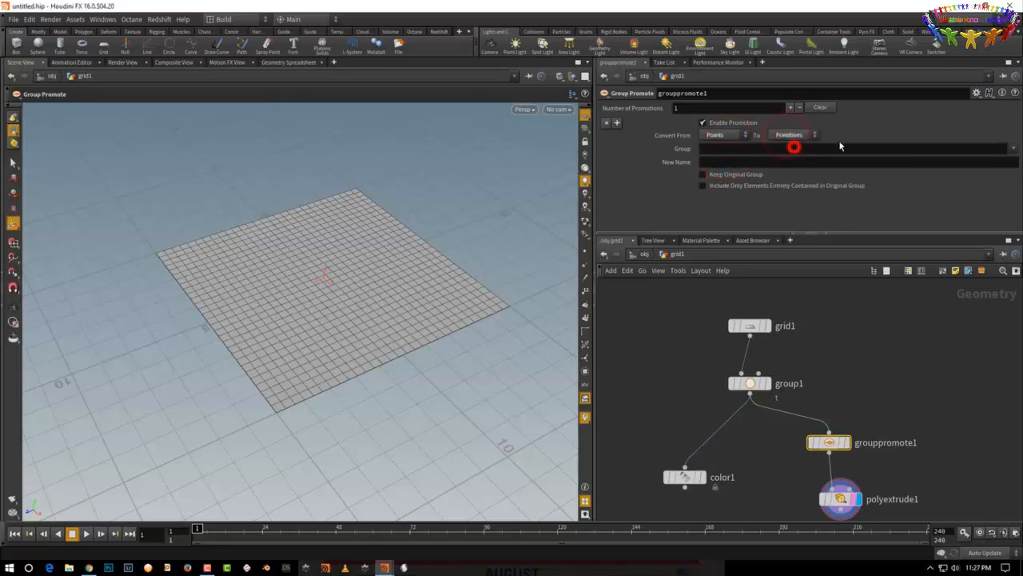
{"action": "left_click", "coordinate": [1011, 162]}
- Set polyextrude1's group to t and extrude the grouped half of the grid by about 0.99
{"action": "left_click", "coordinate": [915, 482]}
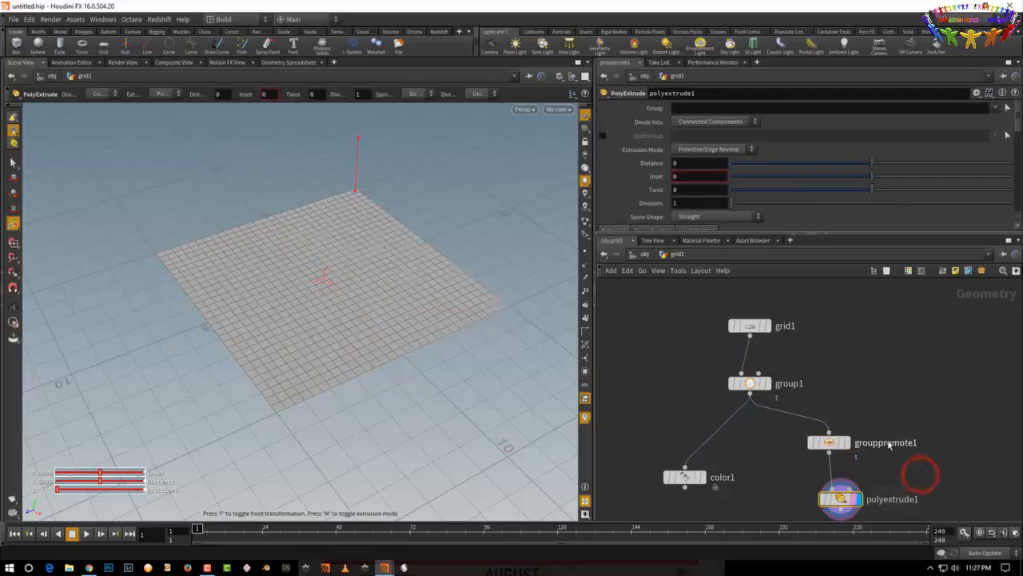
{"action": "left_click", "coordinate": [994, 110]}
{"action": "left_click", "coordinate": [988, 130]}
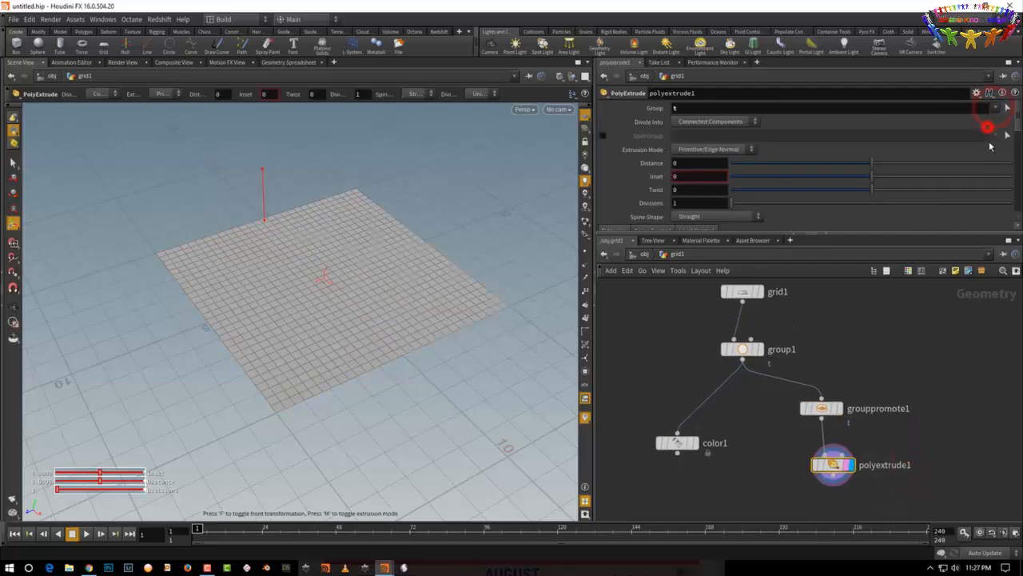
{"action": "left_click_drag", "start_coordinate": [262, 195], "coordinate": [258, 195]}
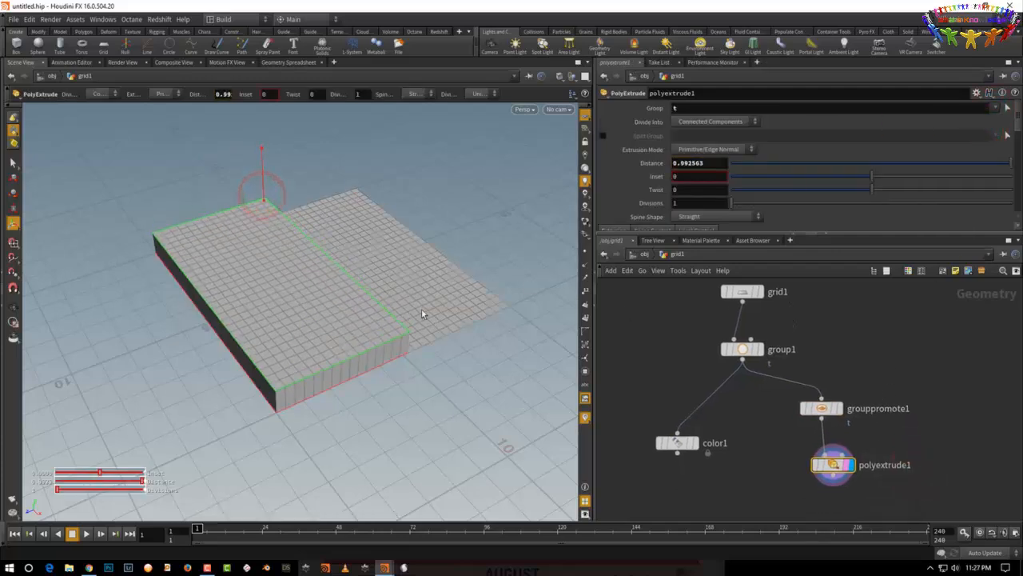
- Divide polyextrude1 into Individual Elements and set its inset to 0.112
{"action": "key", "text": "Escape"}
{"action": "left_click_drag", "start_coordinate": [497, 418], "coordinate": [652, 275]}
{"action": "key", "text": "Return"}
{"action": "left_click", "coordinate": [730, 121]}
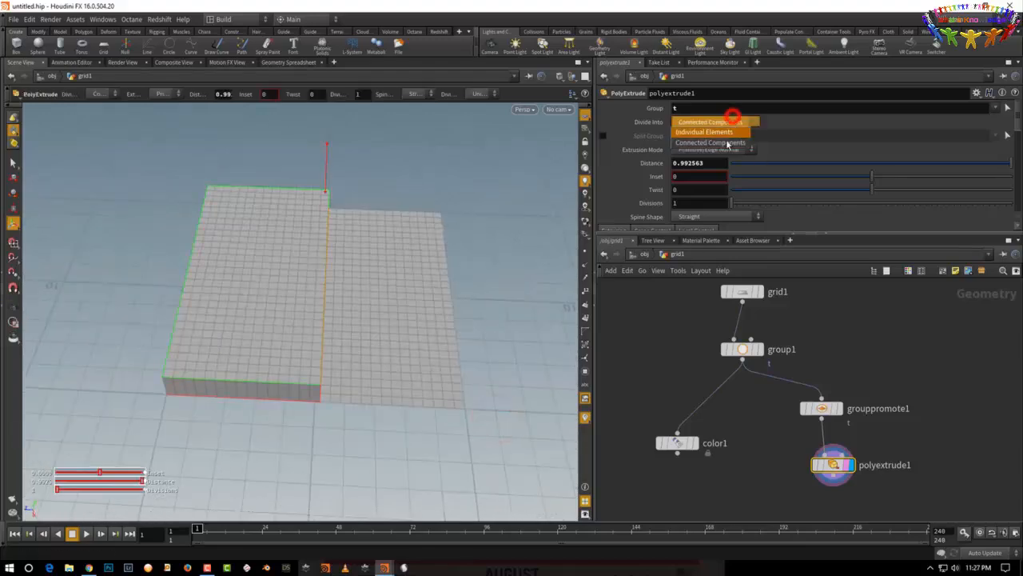
{"action": "left_click", "coordinate": [732, 131]}
{"action": "left_click_drag", "start_coordinate": [883, 177], "coordinate": [890, 179]}
- Insert a Transform node between grid1 and group1, and move the grid to about -0.34 along Z
{"action": "middle_click_drag", "start_coordinate": [768, 344], "coordinate": [767, 400]}
{"action": "left_click_drag", "start_coordinate": [735, 347], "coordinate": [747, 302]}
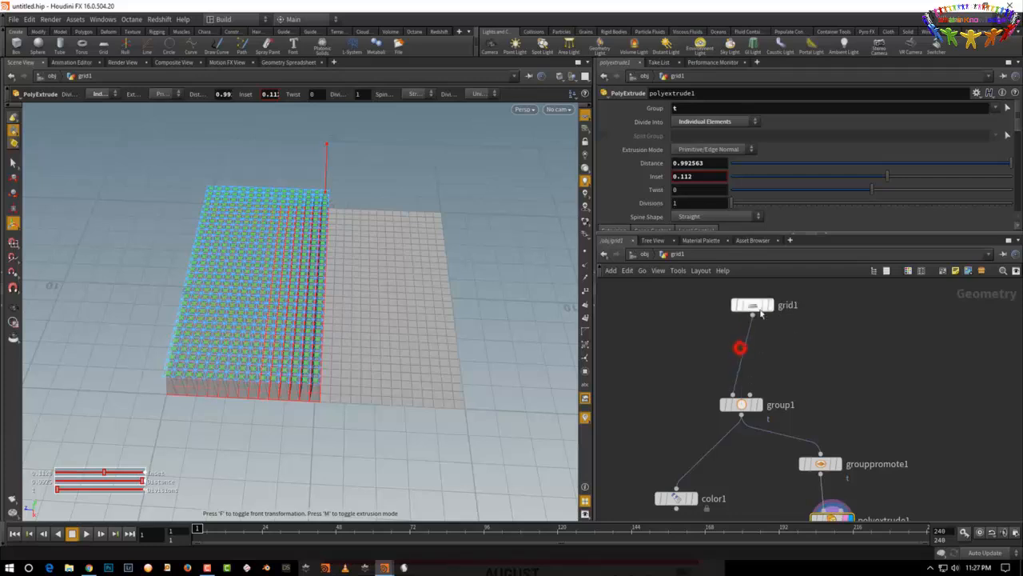
{"action": "left_click", "coordinate": [801, 336]}
{"action": "key", "text": "Tab"}
{"action": "type", "text": "transform"}
{"action": "key", "text": "Return"}
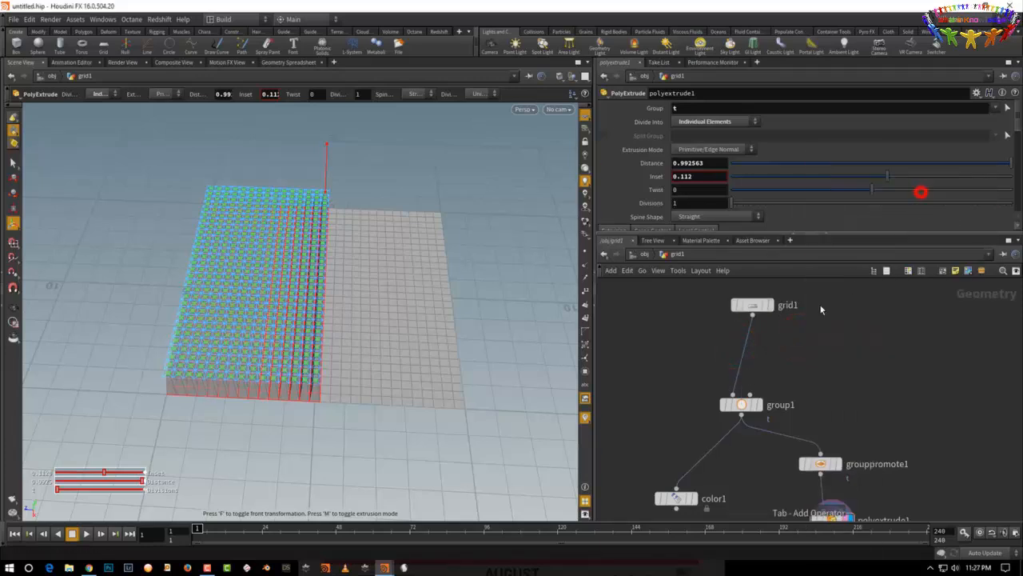
{"action": "left_click", "coordinate": [742, 353]}
{"action": "left_click", "coordinate": [658, 356]}
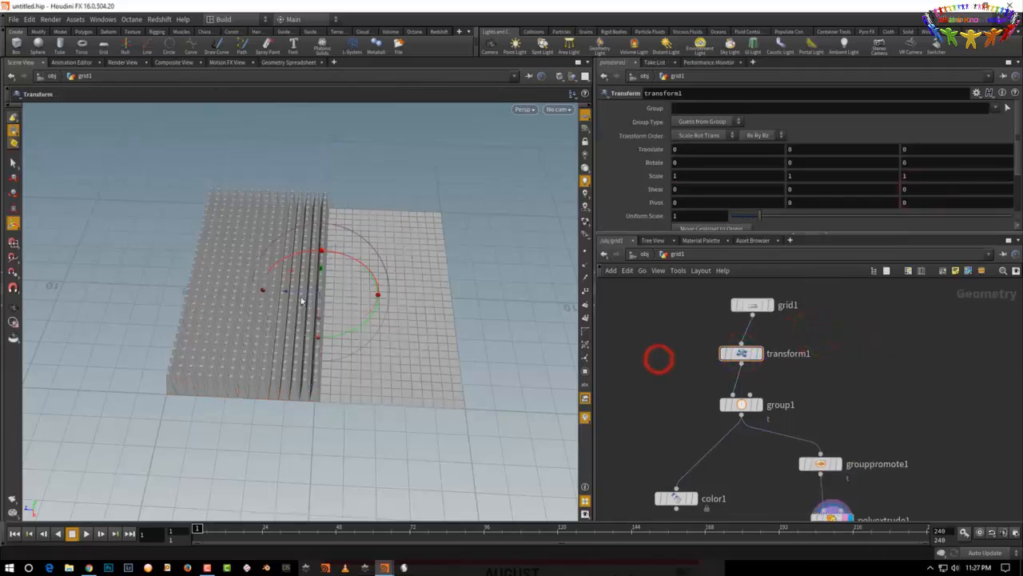
{"action": "left_click_drag", "start_coordinate": [290, 292], "coordinate": [314, 292]}
- Add a Sphere node beside grid1 and connect its output to transform1 in place of the grid
{"action": "key", "text": "Tab"}
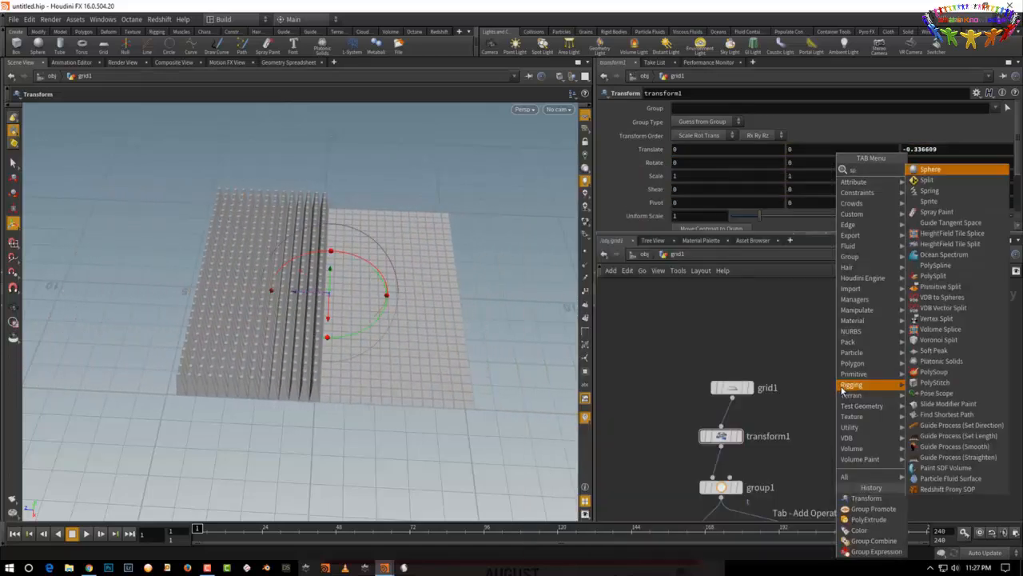
{"action": "type", "text": "sph"}
{"action": "left_click", "coordinate": [930, 169]}
{"action": "left_click", "coordinate": [652, 393]}
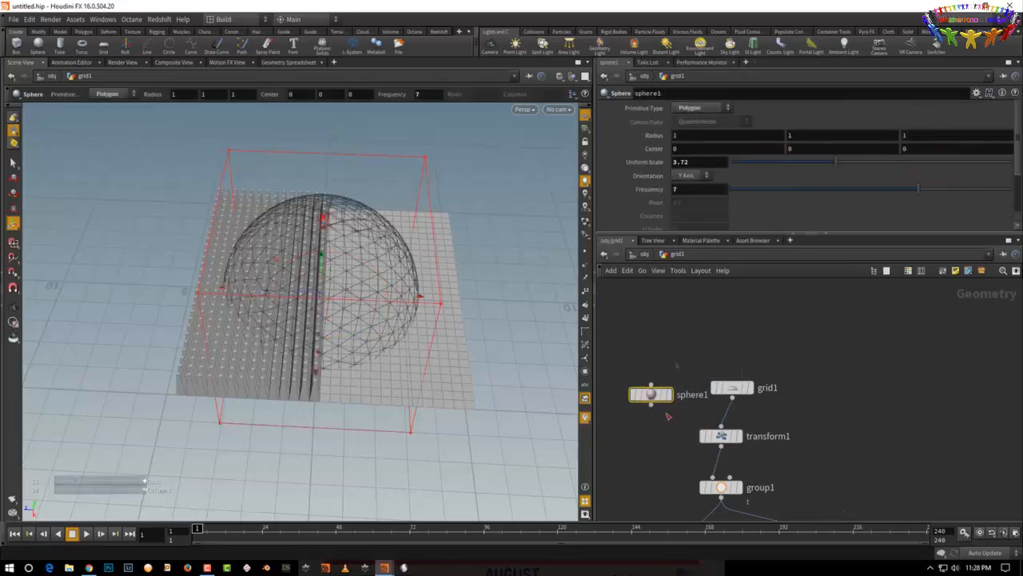
{"action": "left_click", "coordinate": [651, 408]}
{"action": "left_click", "coordinate": [711, 419]}
{"action": "left_click", "coordinate": [788, 402]}
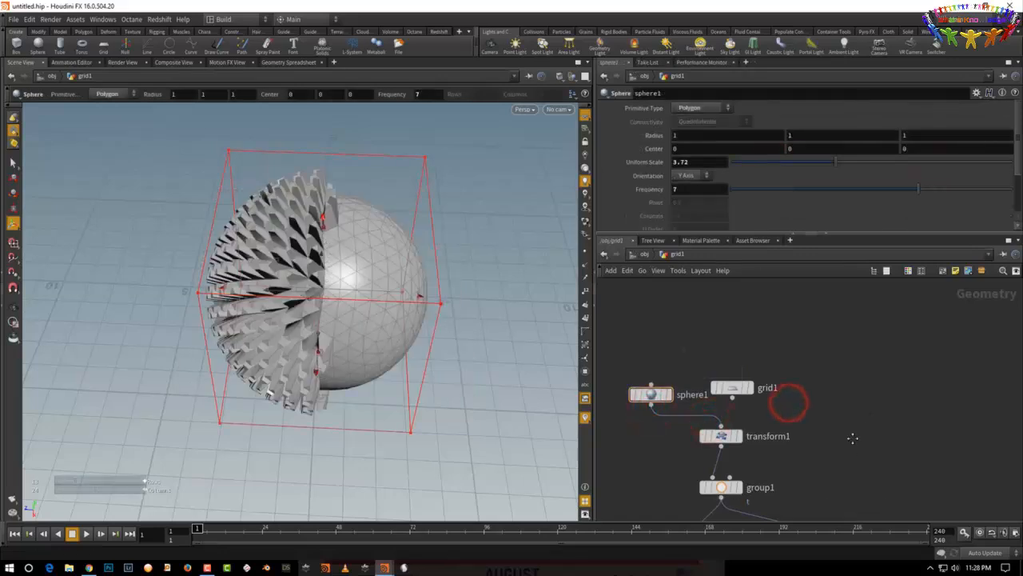
- Move the sphere to about -0.61 along Z with transform1 and inspect how the extruded part changes
{"action": "middle_click_drag", "start_coordinate": [852, 437], "coordinate": [863, 370]}
{"action": "left_click", "coordinate": [688, 385]}
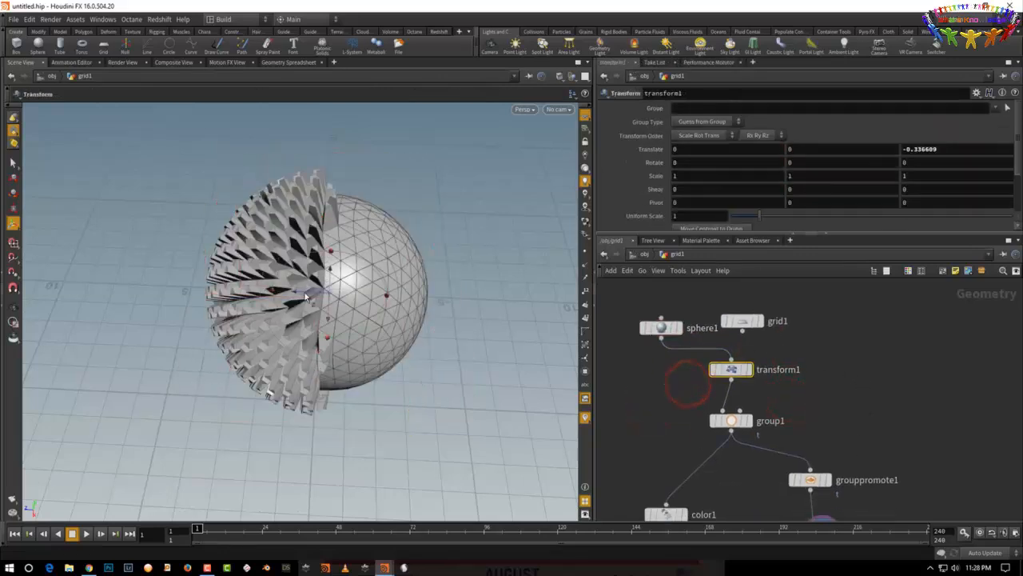
{"action": "left_click_drag", "start_coordinate": [300, 292], "coordinate": [390, 278]}
{"action": "key", "text": "Escape"}
{"action": "left_click_drag", "start_coordinate": [454, 254], "coordinate": [493, 283]}
- Move grouppromote1 and polyextrude1 lower in the network, and inspect the sphere's extruded side
{"action": "middle_click_drag", "start_coordinate": [875, 445], "coordinate": [897, 393]}
{"action": "left_click", "coordinate": [834, 428]}
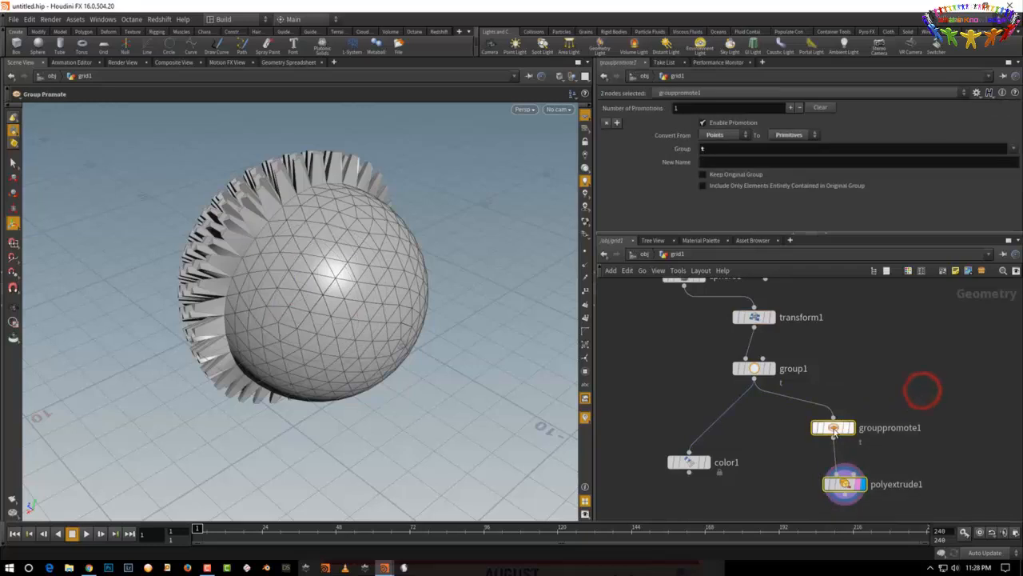
{"action": "left_click_drag", "start_coordinate": [833, 427], "coordinate": [834, 468]}
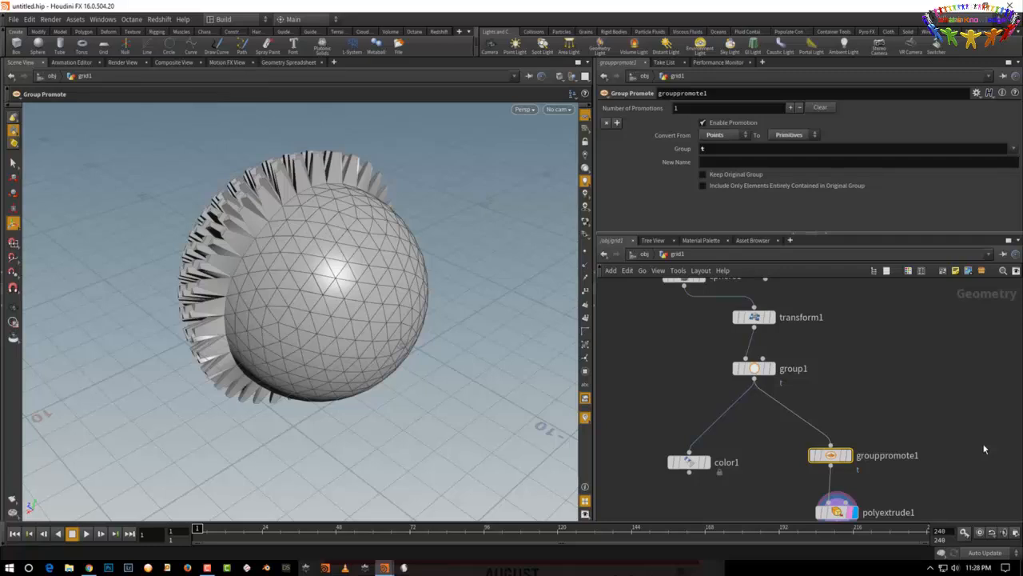
{"action": "left_click", "coordinate": [674, 389]}
{"action": "mouse_move", "coordinate": [434, 450]}
{"action": "left_mouse_down"}
{"action": "mouse_move", "coordinate": [520, 418]}
{"action": "mouse_move", "coordinate": [485, 432]}
{"action": "left_mouse_up"}
{"action": "middle_click_drag", "start_coordinate": [846, 343], "coordinate": [836, 354]}
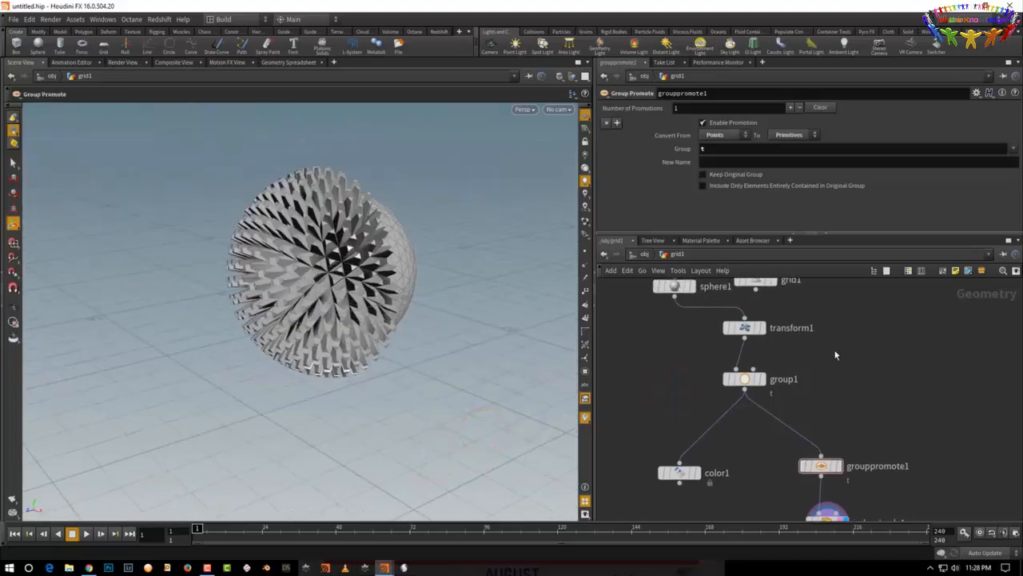
{"action": "left_click", "coordinate": [744, 379]}
{"action": "left_click_drag", "start_coordinate": [911, 433], "coordinate": [796, 497]}
{"action": "middle_click_drag", "start_coordinate": [911, 431], "coordinate": [910, 366]}
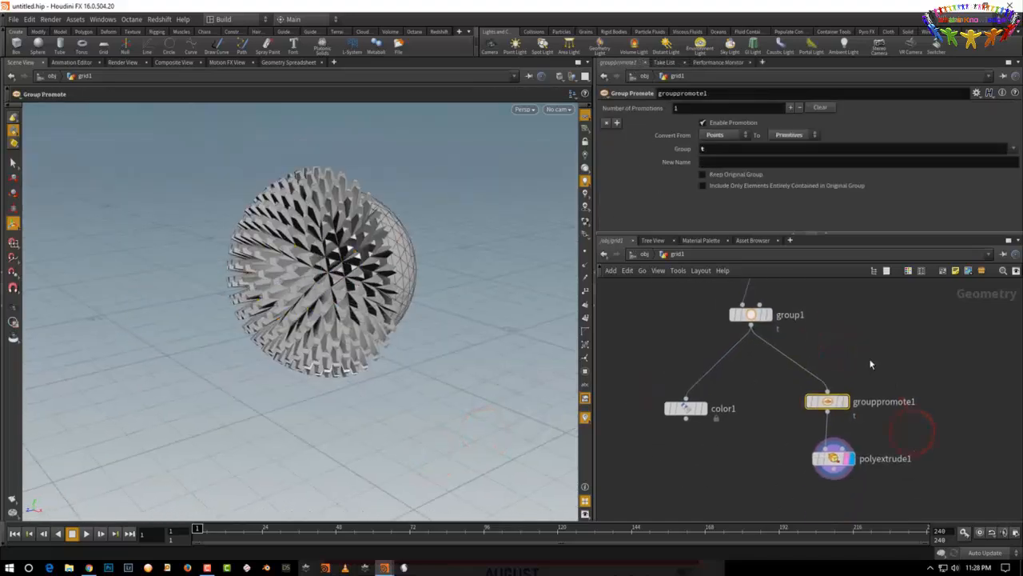
- Move grid1 and sphere1 apart in the network, and reconnect grid1 to transform1 in place of the sphere
{"action": "middle_click_drag", "start_coordinate": [781, 290], "coordinate": [756, 456]}
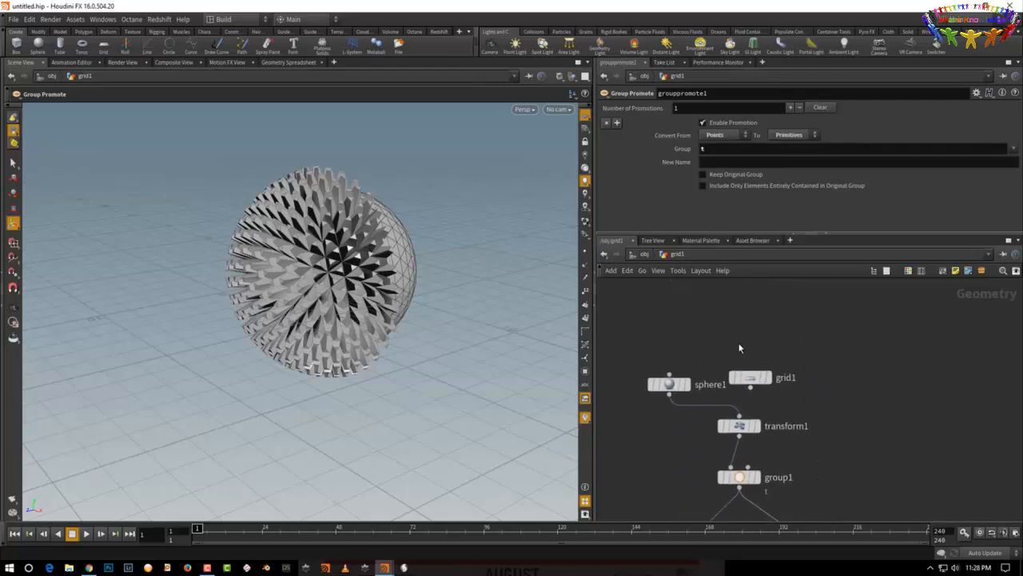
{"action": "left_click", "coordinate": [752, 377]}
{"action": "left_click_drag", "start_coordinate": [751, 377], "coordinate": [812, 331]}
{"action": "left_click_drag", "start_coordinate": [675, 384], "coordinate": [646, 364]}
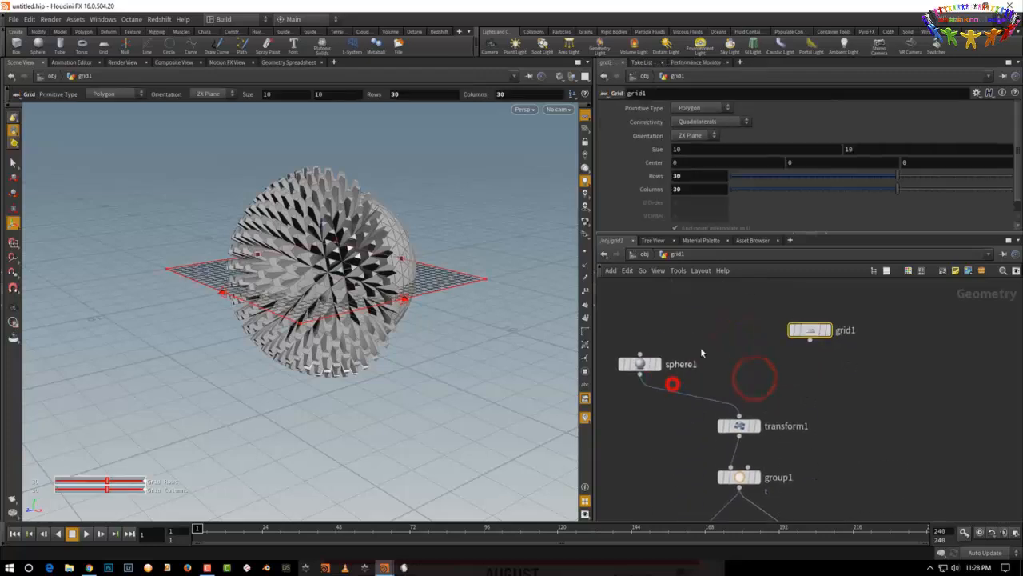
{"action": "left_click", "coordinate": [810, 340]}
{"action": "left_click", "coordinate": [733, 411]}
- Move the grid to about -0.36 along Z with transform1
{"action": "left_click_drag", "start_coordinate": [474, 396], "coordinate": [408, 441], "text": "alt"}
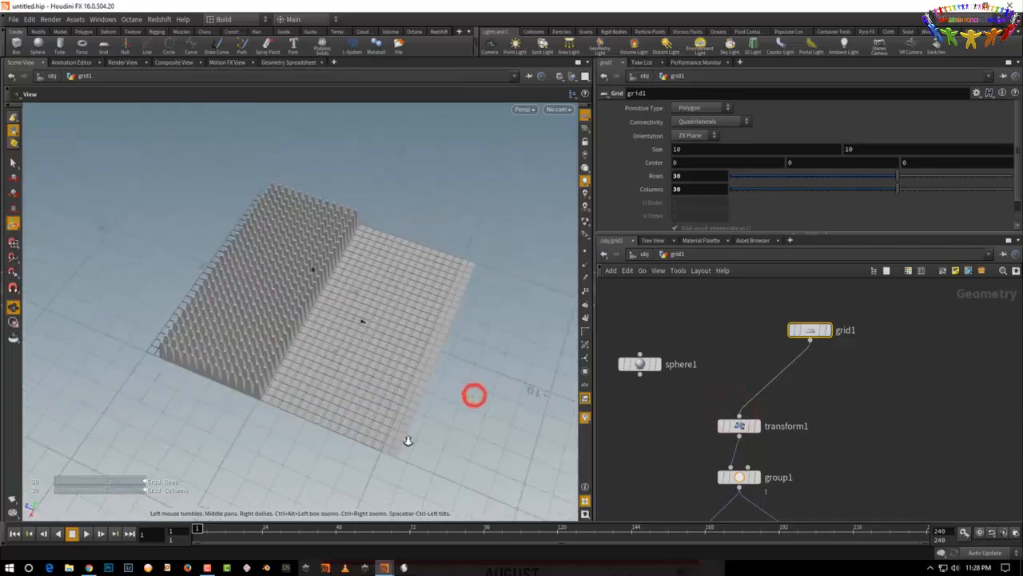
{"action": "right_click_drag", "start_coordinate": [402, 440], "coordinate": [484, 413], "text": "alt"}
{"action": "left_click_drag", "start_coordinate": [484, 413], "coordinate": [491, 397], "text": "alt"}
{"action": "left_click", "coordinate": [740, 426]}
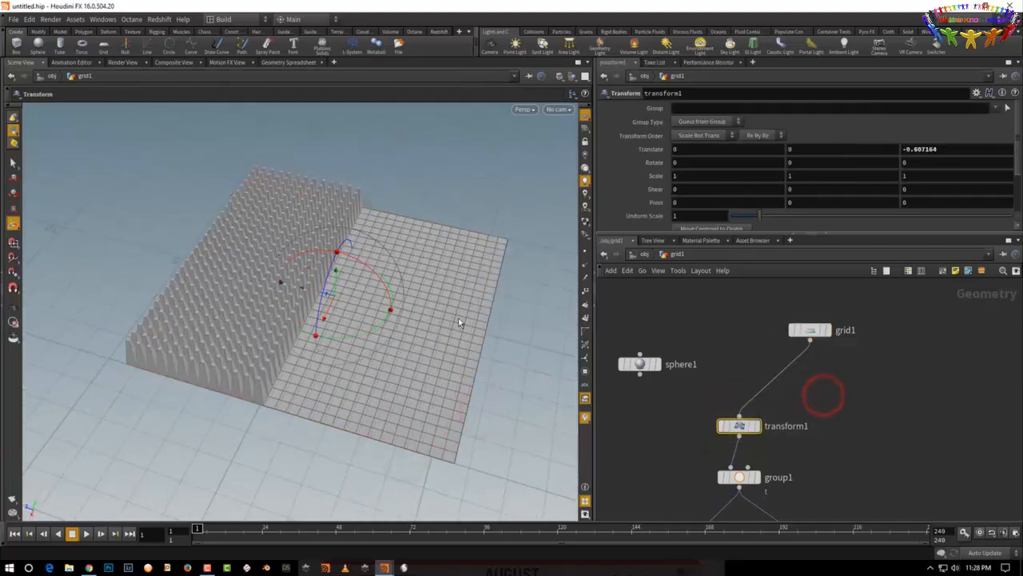
{"action": "left_click_drag", "start_coordinate": [313, 291], "coordinate": [305, 290]}
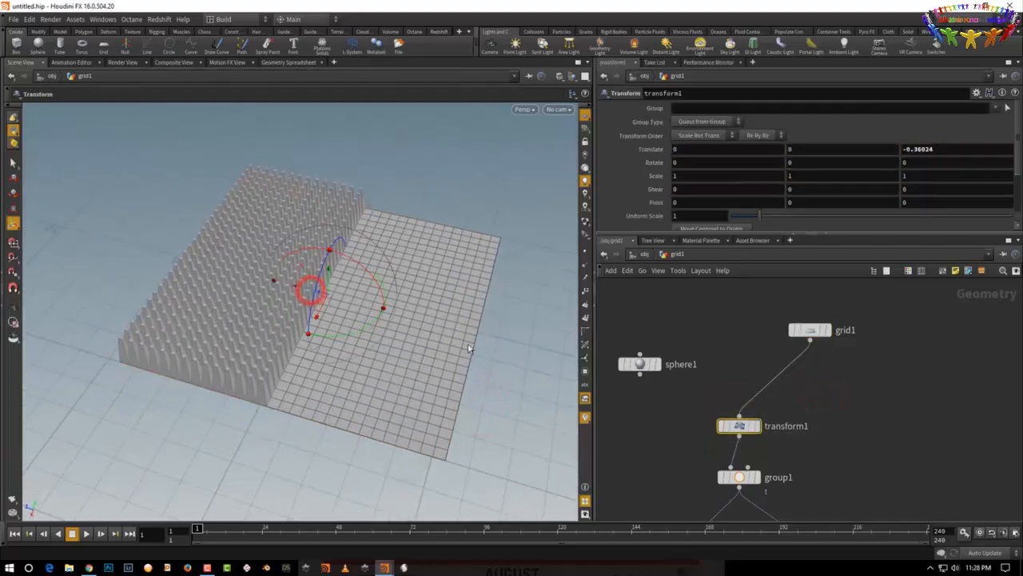
- Display group1 and color1 in turn to examine which part of the grid belongs to the group
{"action": "middle_click_drag", "start_coordinate": [783, 446], "coordinate": [851, 363]}
{"action": "left_click", "coordinate": [770, 441]}
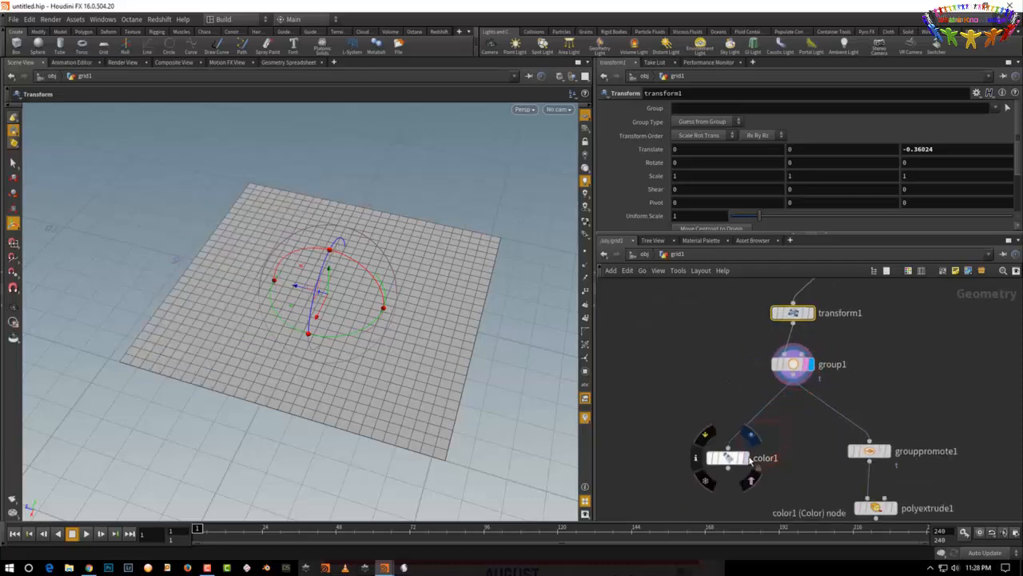
{"action": "left_click", "coordinate": [751, 457]}
{"action": "middle_click_drag", "start_coordinate": [848, 290], "coordinate": [828, 375]}
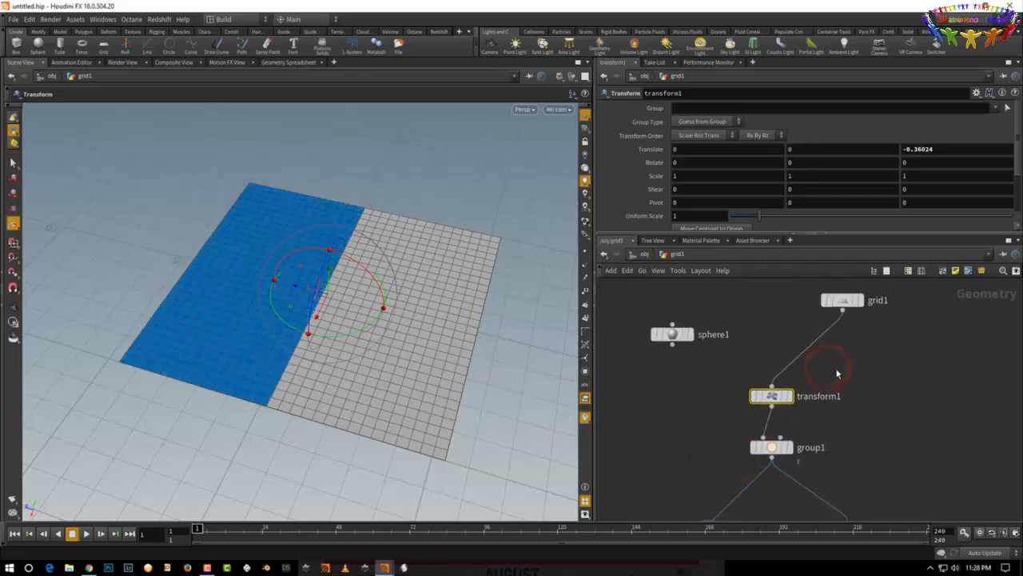
{"action": "left_click_drag", "start_coordinate": [504, 419], "coordinate": [555, 405], "text": "alt"}
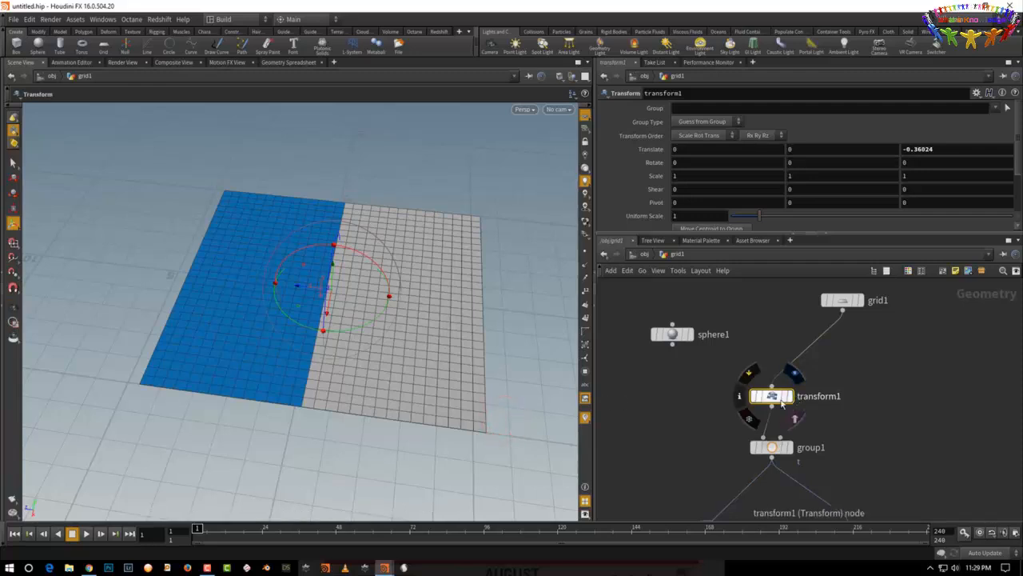
- Reposition and display transform1, and insert an Attribute Wrangle node between transform1 and group1
{"action": "left_click_drag", "start_coordinate": [771, 396], "coordinate": [800, 367]}
{"action": "left_click", "coordinate": [815, 368]}
{"action": "left_click", "coordinate": [824, 419]}
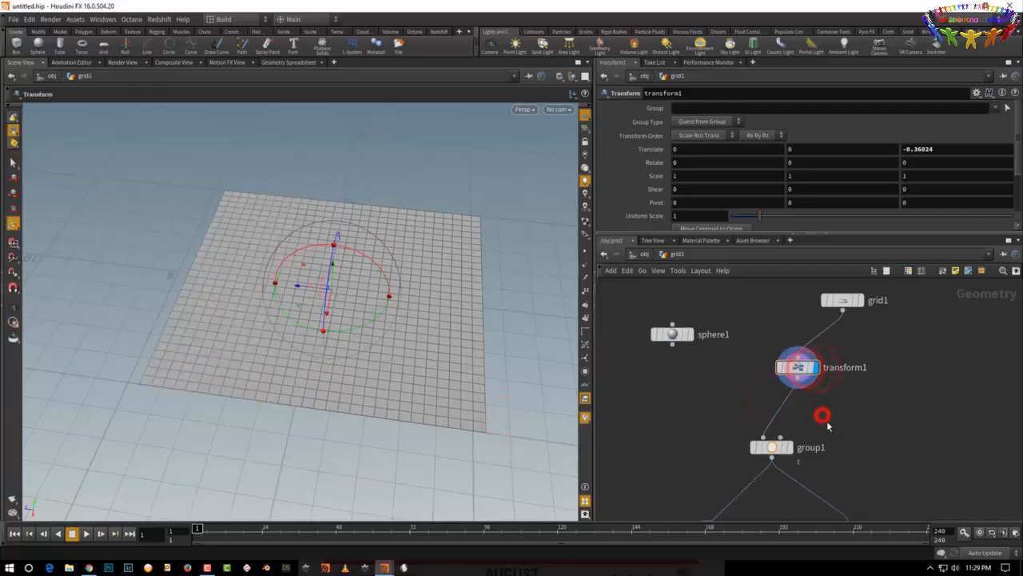
{"action": "key", "text": "Tab"}
{"action": "type", "text": "w"}
{"action": "mouse_move", "coordinate": [825, 432]}
{"action": "left_click", "coordinate": [953, 166]}
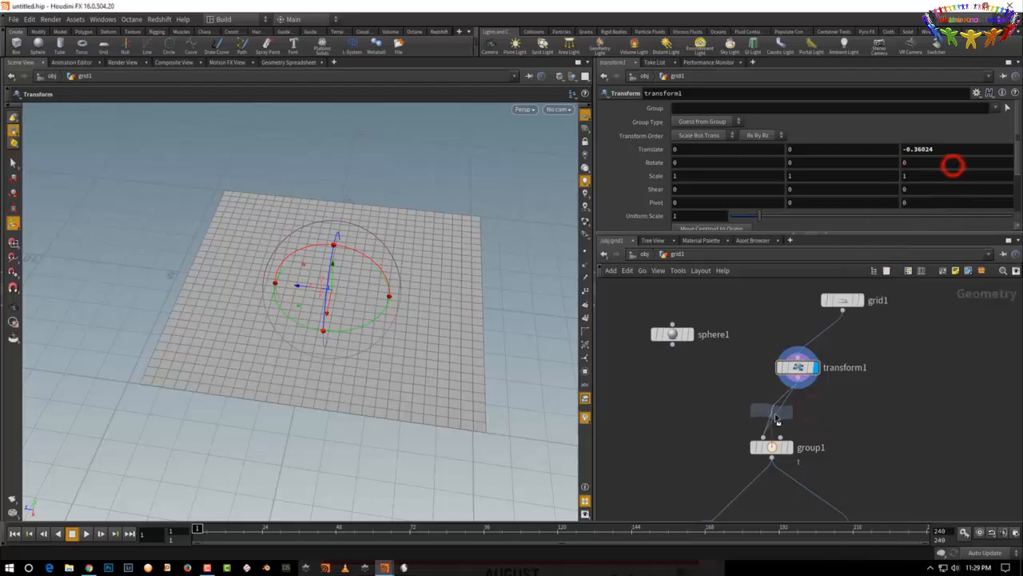
{"action": "left_click", "coordinate": [781, 416]}
{"action": "left_click", "coordinate": [706, 164]}
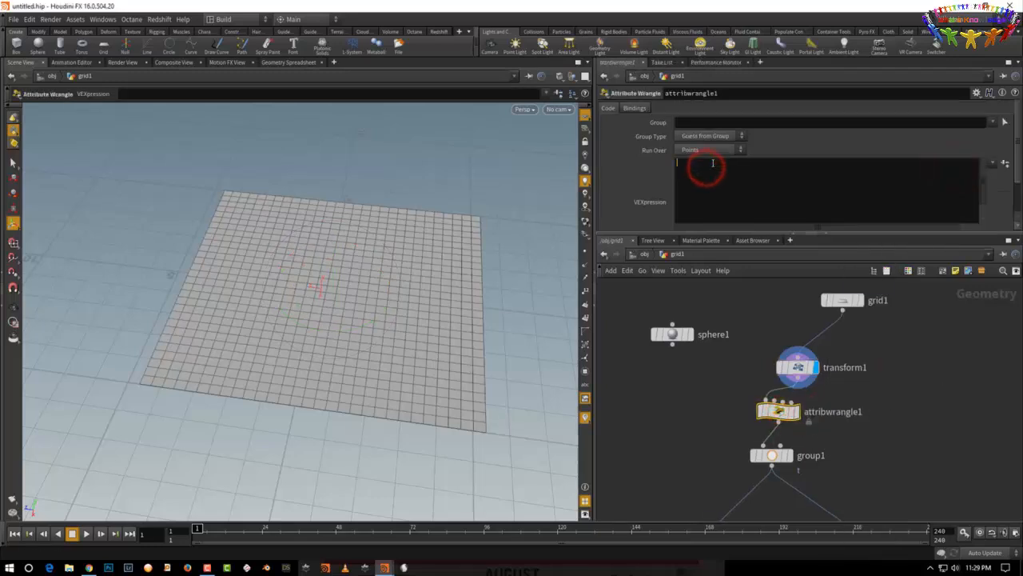
{"action": "type", "text": "@Cd = noise"}
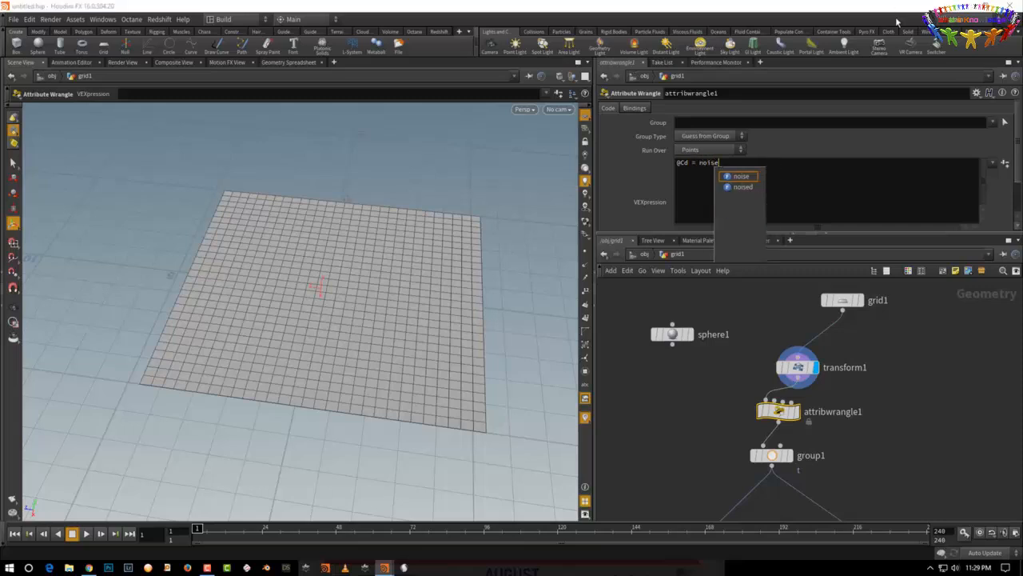
{"action": "type", "text": "(@P);"}
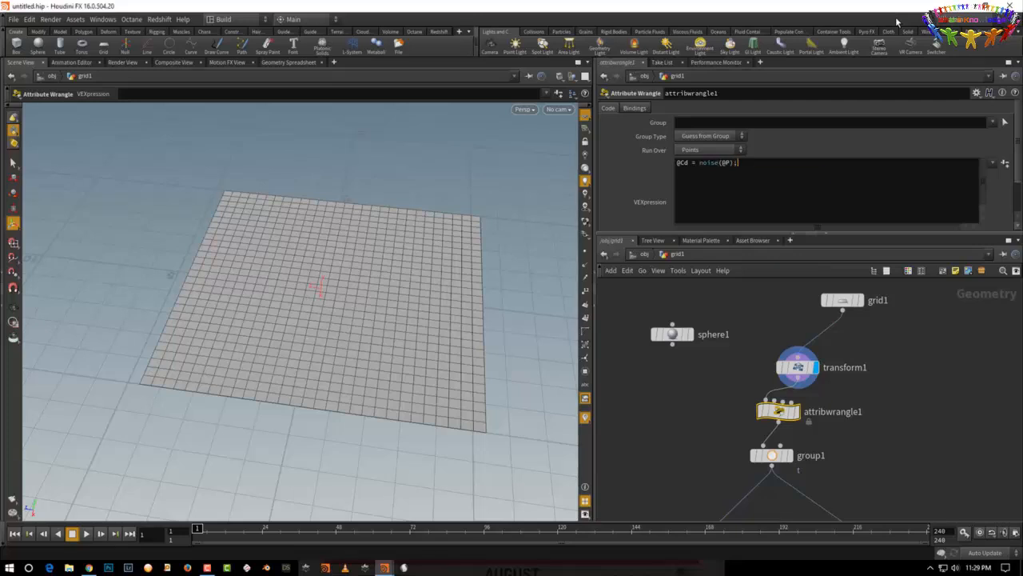
{"action": "key", "text": "ctrl+Return"}
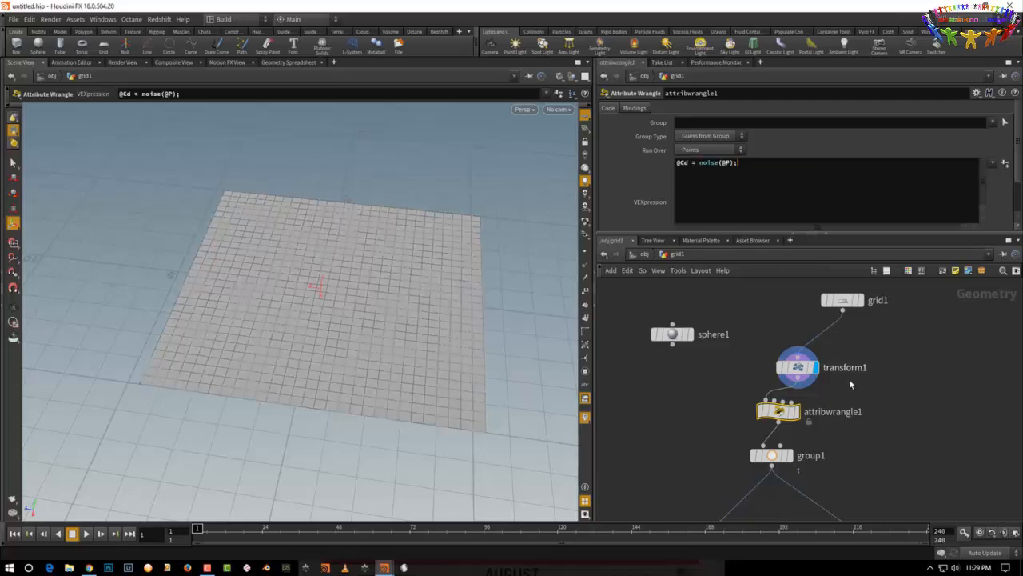
- Display attribwrangle1 and examine the noise colour across the grid
{"action": "left_click", "coordinate": [792, 412]}
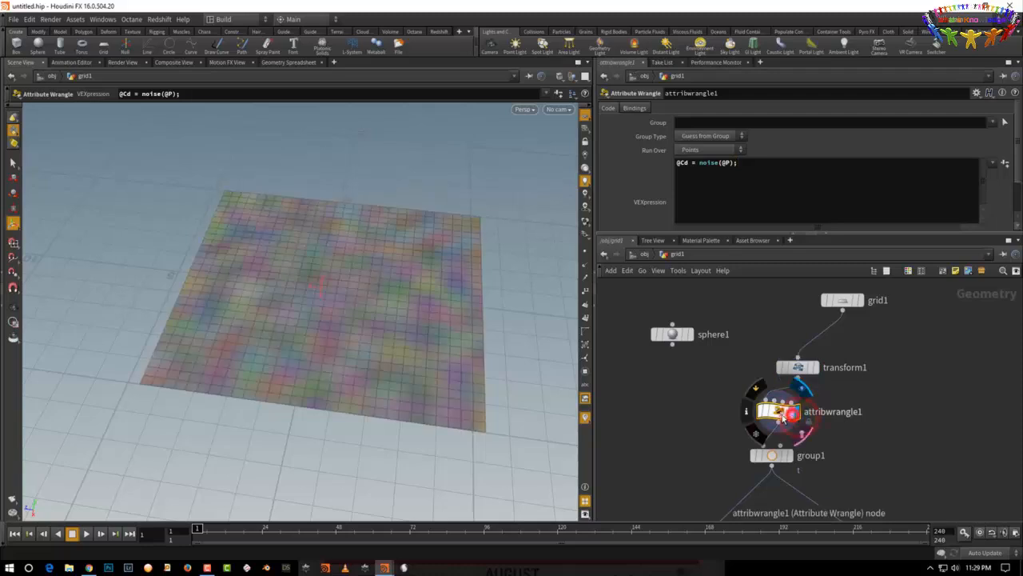
{"action": "left_click_drag", "start_coordinate": [509, 294], "coordinate": [501, 288], "text": "alt"}
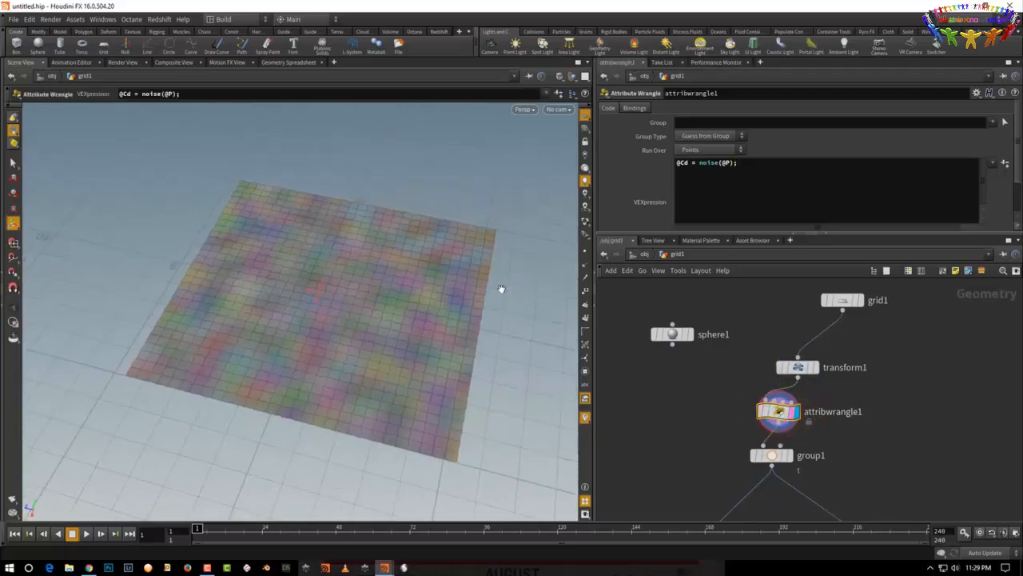
{"action": "key", "text": "c"}
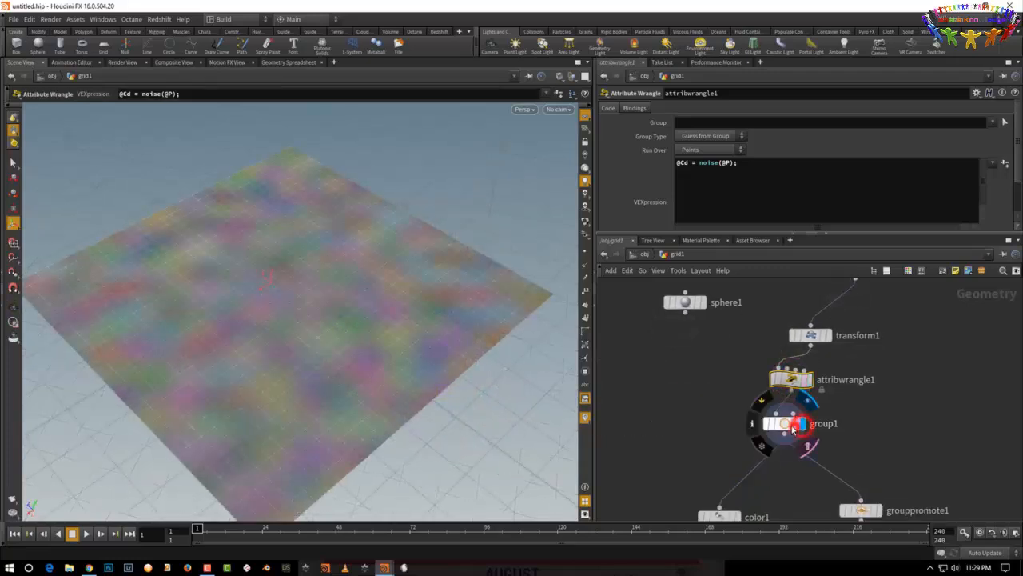
{"action": "left_click", "coordinate": [788, 424]}
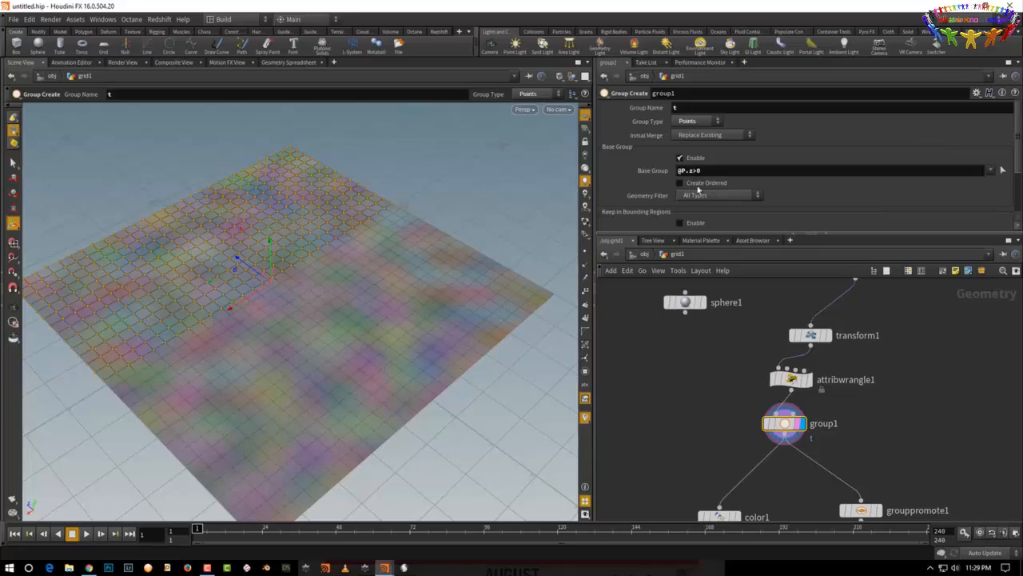
{"action": "double_click", "coordinate": [711, 169]}
{"action": "type", "text": "@Cd.r<0.5"}
{"action": "key", "text": "Return"}
{"action": "double_click", "coordinate": [695, 170]}
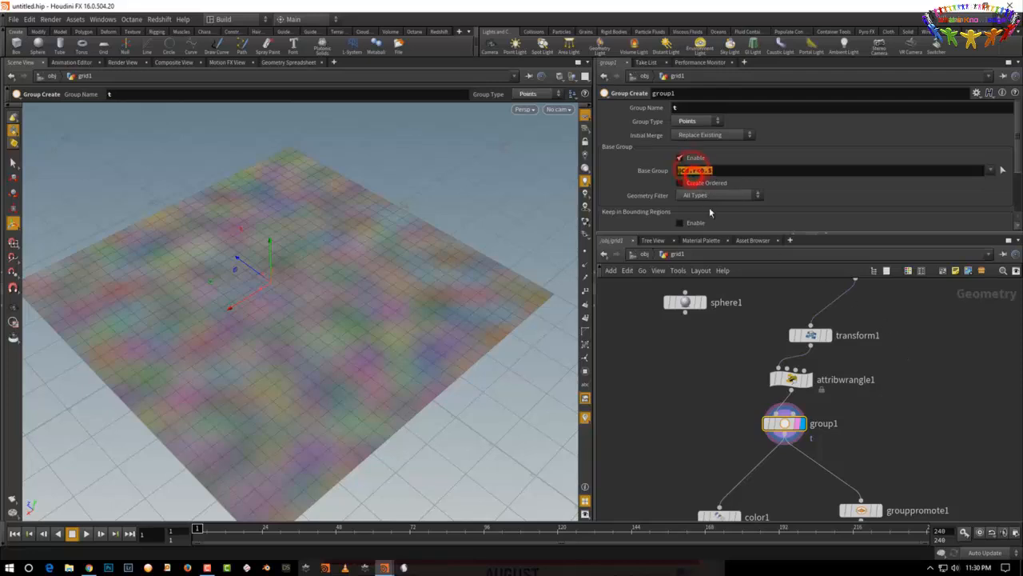
{"action": "left_click", "coordinate": [694, 171]}
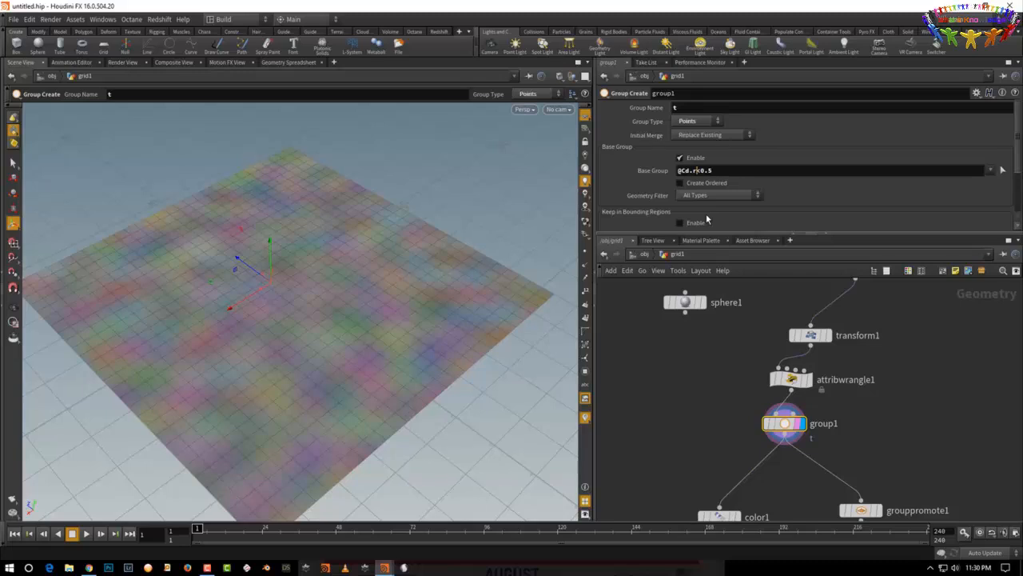
{"action": "key", "text": "BackSpace"}
{"action": "type", "text": "x"}
{"action": "left_click", "coordinate": [662, 393]}
{"action": "left_click_drag", "start_coordinate": [503, 448], "coordinate": [509, 444], "text": "alt"}
- Display color1 and make it delete all existing color attributes
{"action": "middle_click_drag", "start_coordinate": [702, 414], "coordinate": [715, 355]}
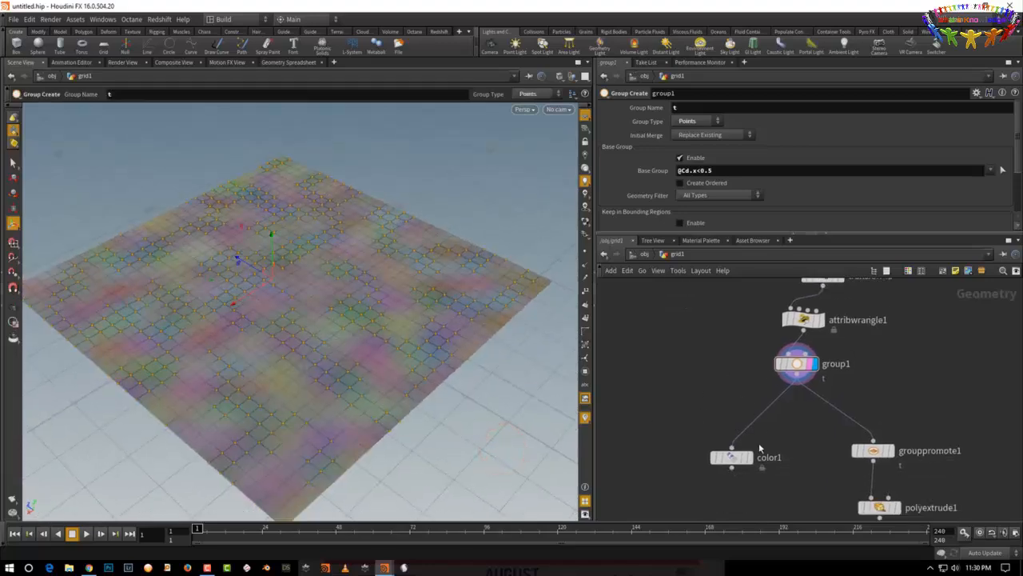
{"action": "left_click", "coordinate": [730, 457]}
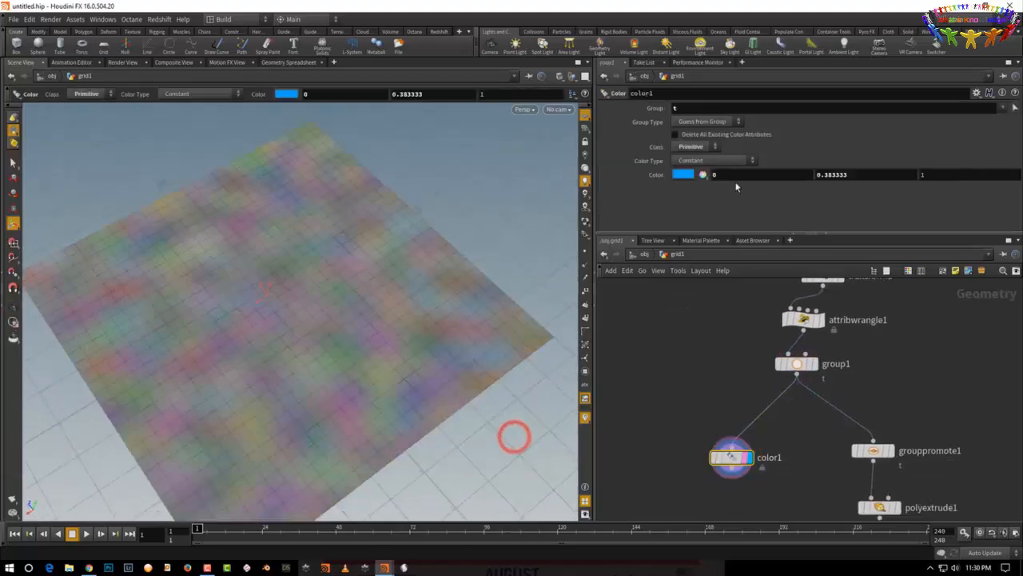
{"action": "left_click", "coordinate": [731, 134]}
{"action": "left_click_drag", "start_coordinate": [516, 466], "coordinate": [498, 432], "text": "alt"}
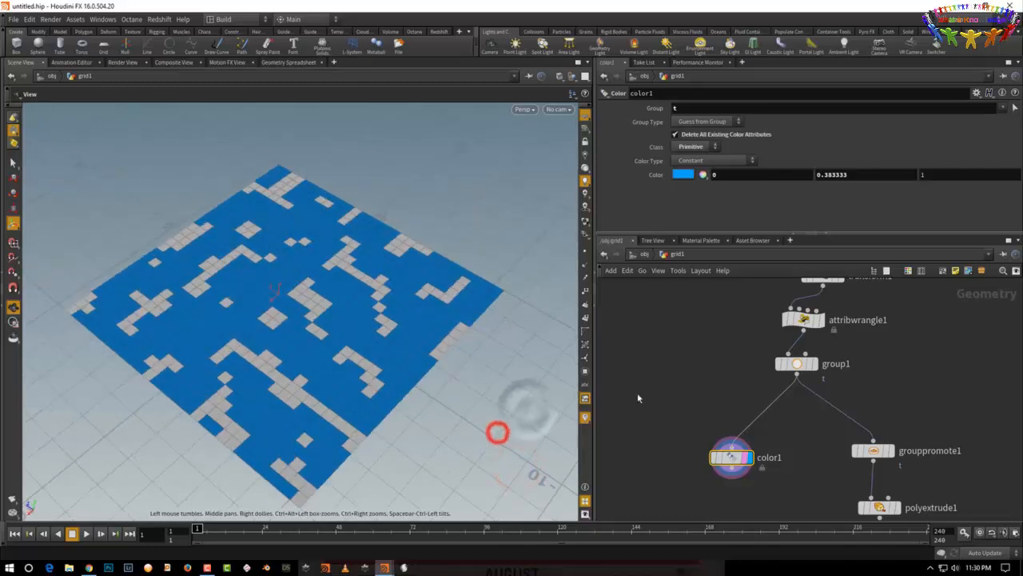
- Increase the resolution of grid1 to 48 rows and 49 columns
{"action": "middle_click_drag", "start_coordinate": [861, 344], "coordinate": [841, 419]}
{"action": "left_click", "coordinate": [836, 378]}
{"action": "middle_click_drag", "start_coordinate": [864, 333], "coordinate": [833, 373]}
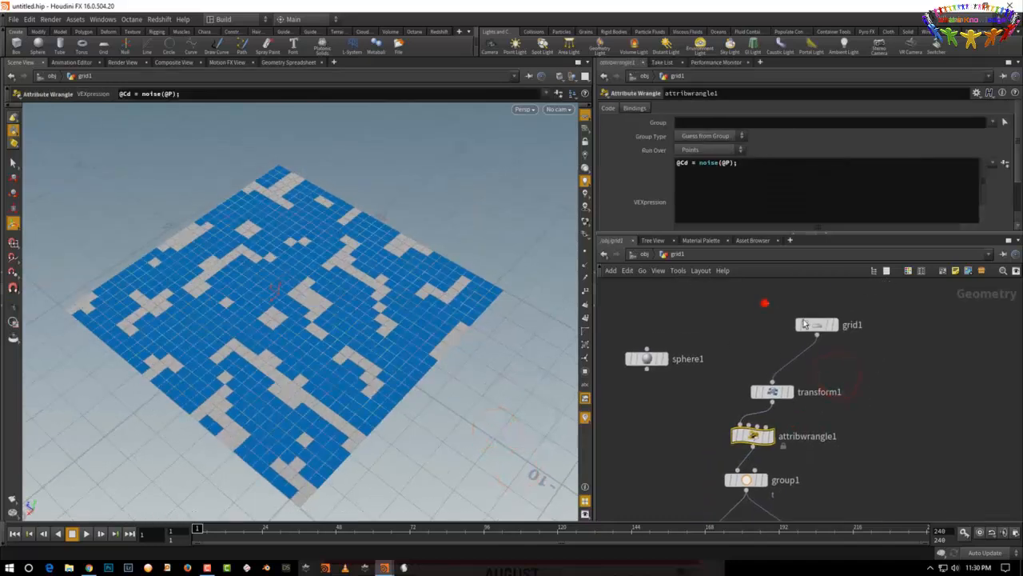
{"action": "left_click", "coordinate": [809, 323]}
{"action": "left_click", "coordinate": [999, 175]}
{"action": "left_click", "coordinate": [1006, 191]}
{"action": "left_click", "coordinate": [948, 347]}
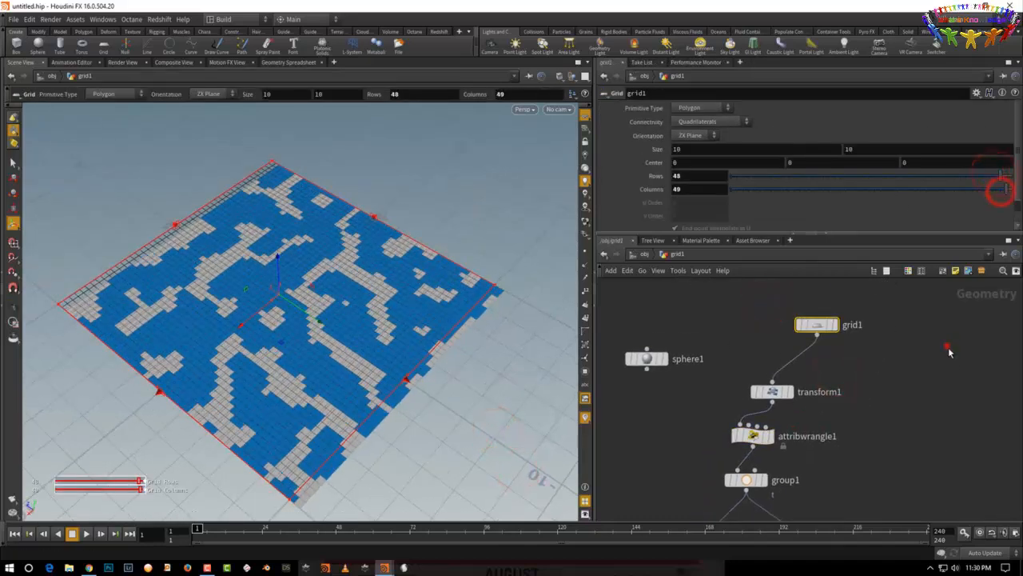
{"action": "left_click_drag", "start_coordinate": [504, 452], "coordinate": [501, 450], "text": "alt"}
{"action": "left_click", "coordinate": [808, 431]}
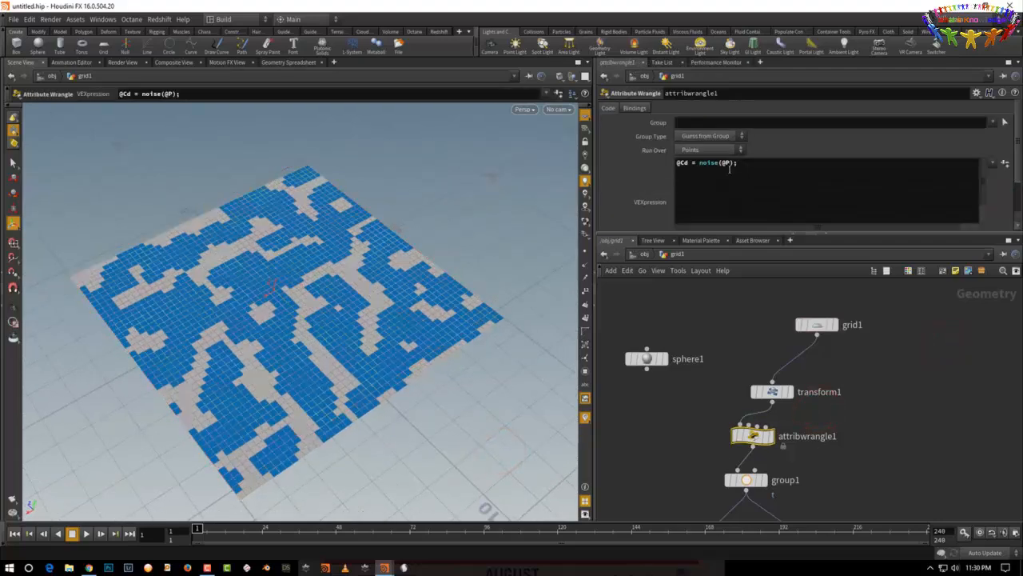
{"action": "middle_click_drag", "start_coordinate": [803, 463], "coordinate": [802, 415]}
{"action": "left_click_drag", "start_coordinate": [802, 414], "coordinate": [710, 456]}
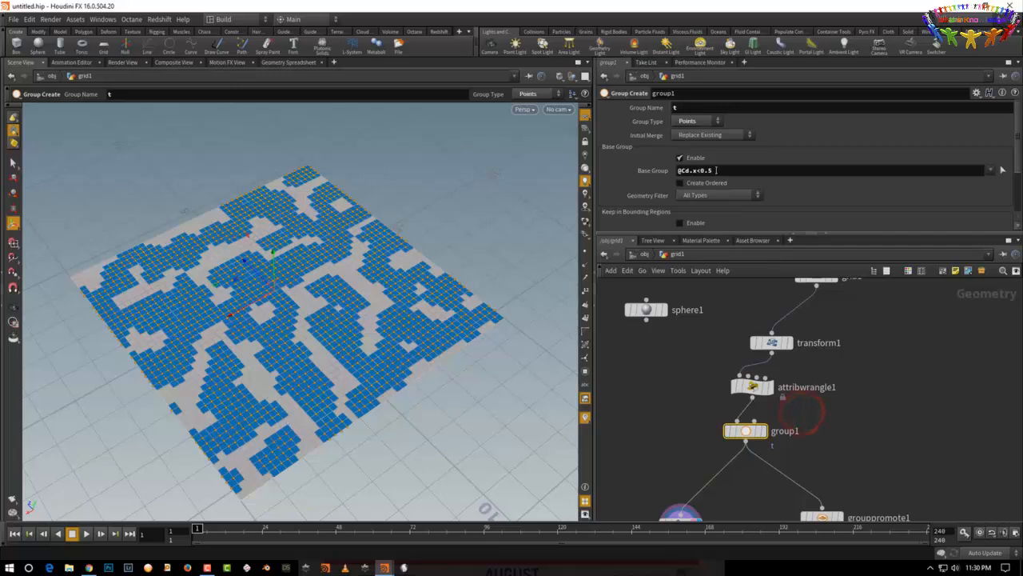
{"action": "double_click", "coordinate": [709, 171]}
{"action": "type", "text": "6"}
{"action": "key", "text": "Return"}
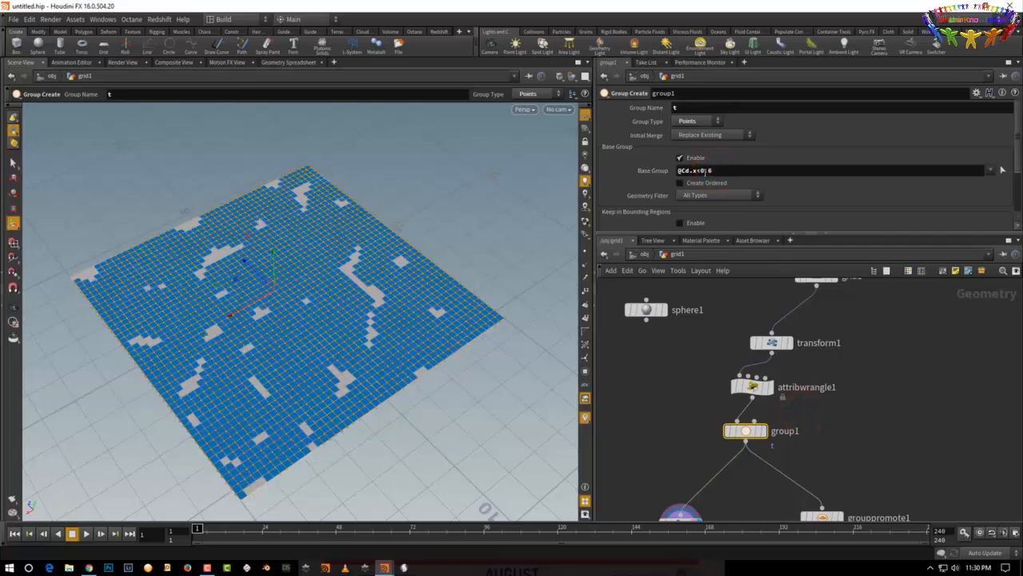
{"action": "left_click", "coordinate": [729, 171]}
{"action": "key", "text": "BackSpace"}
{"action": "type", "text": "3"}
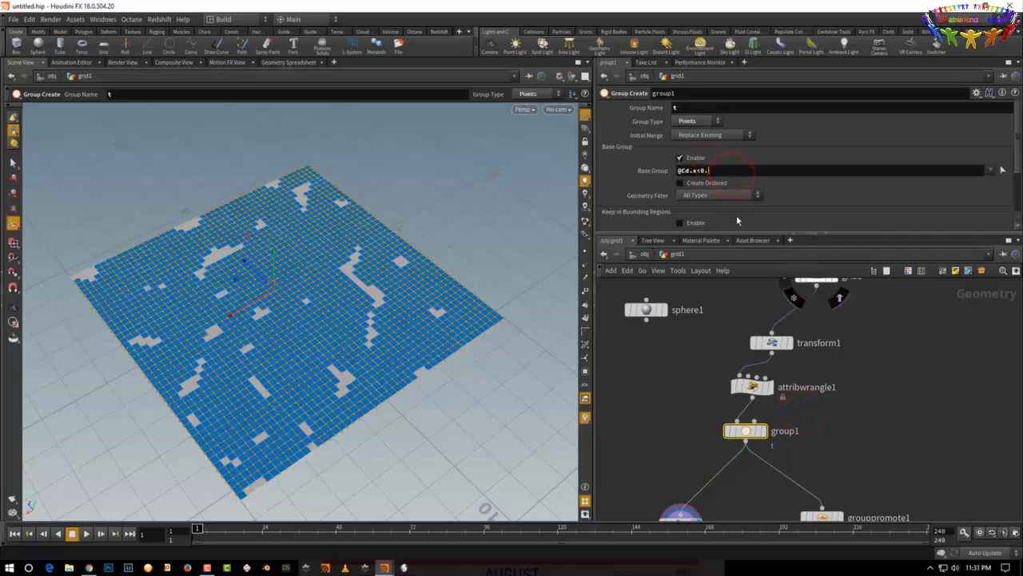
{"action": "key", "text": "Return"}
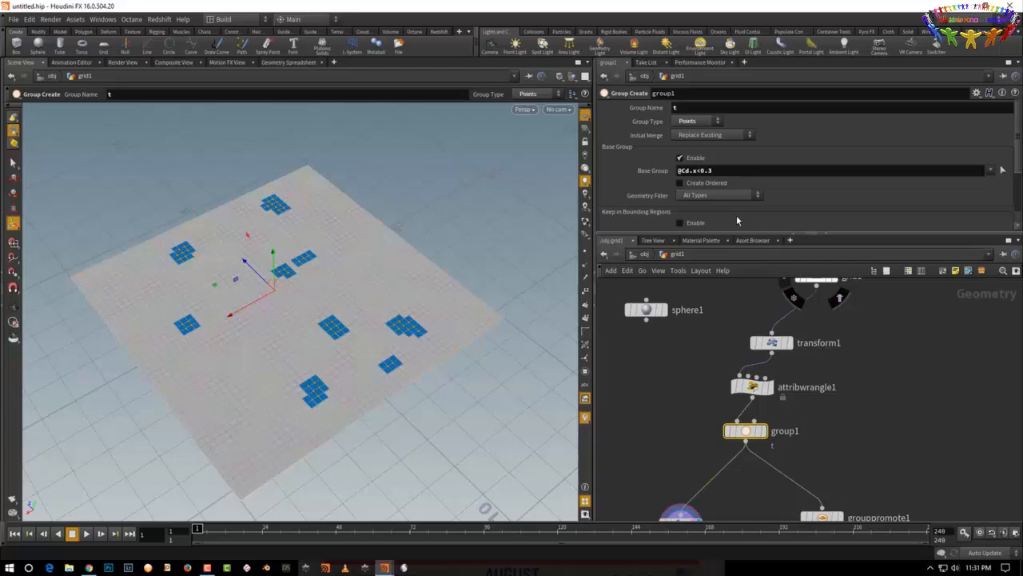
{"action": "left_click", "coordinate": [723, 170]}
{"action": "key", "text": "BackSpace"}
{"action": "key", "text": "Return"}
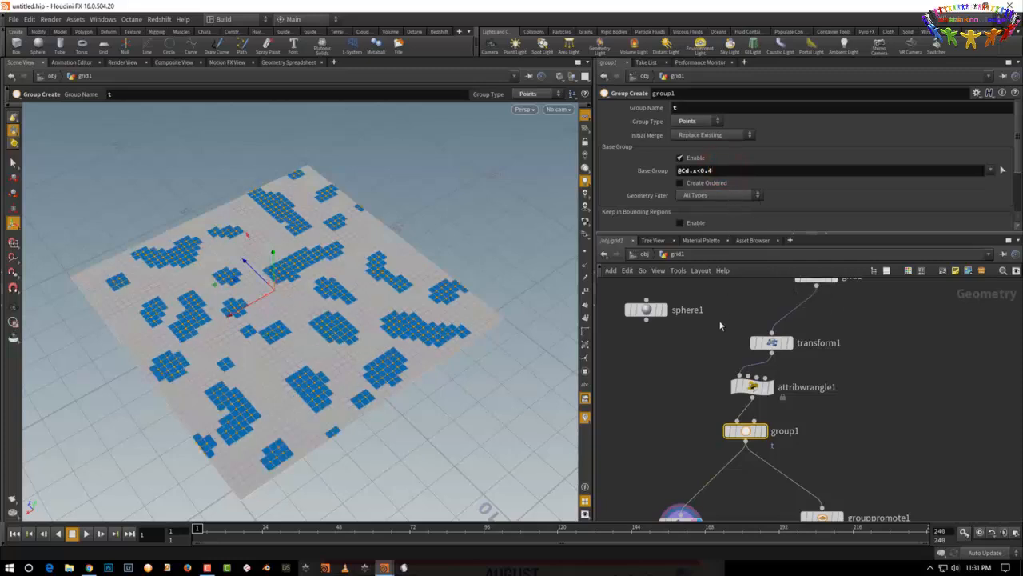
{"action": "double_click", "coordinate": [694, 170]}
{"action": "type", "text": "y"}
{"action": "key", "text": "Return"}
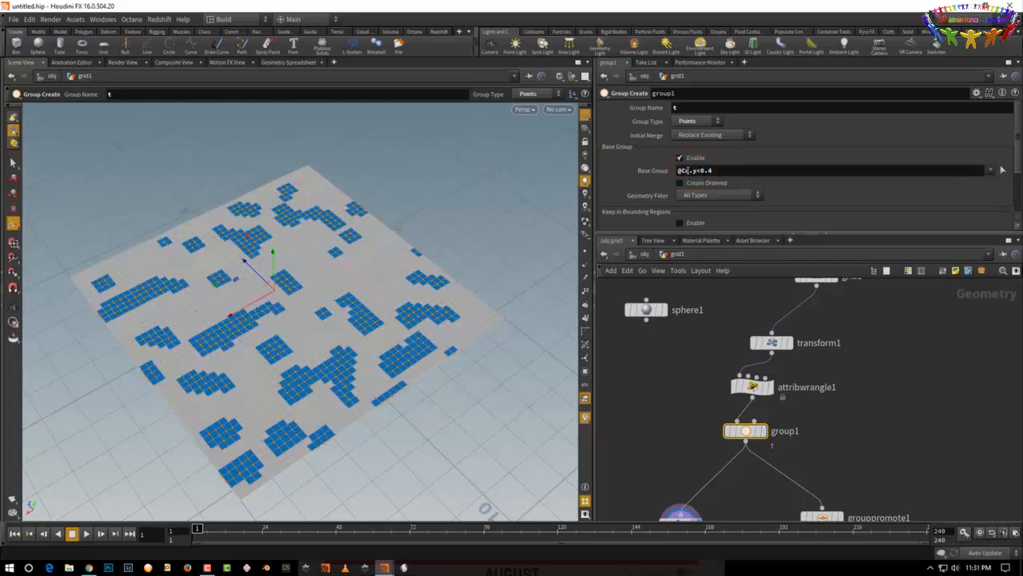
{"action": "double_click", "coordinate": [695, 170]}
{"action": "type", "text": "x"}
{"action": "key", "text": "Return"}
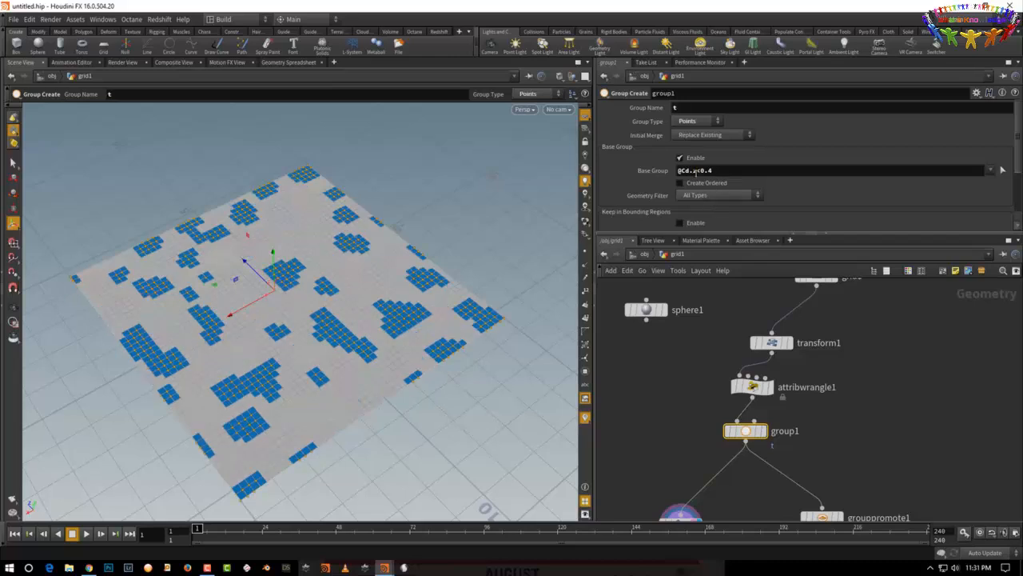
{"action": "double_click", "coordinate": [695, 171]}
{"action": "key", "text": "BackSpace"}
{"action": "type", "text": "x"}
{"action": "key", "text": "Return"}
{"action": "left_click", "coordinate": [713, 169]}
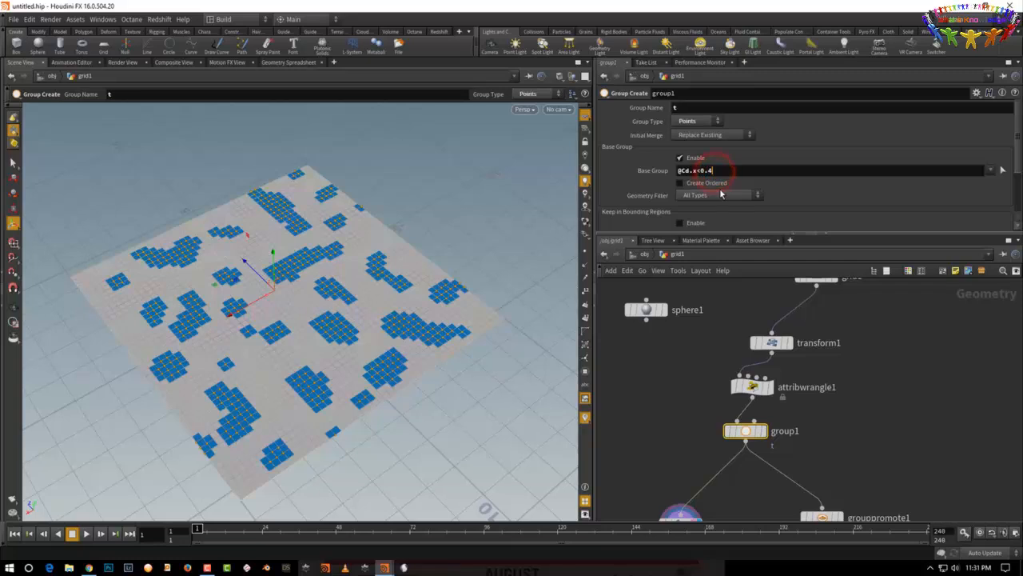
{"action": "type", "text": "5"}
{"action": "key", "text": "Return"}
- Move color1 slightly lower in the network and display polyextrude1 to inspect the extruded spikes
{"action": "middle_click_drag", "start_coordinate": [691, 400], "coordinate": [743, 406]}
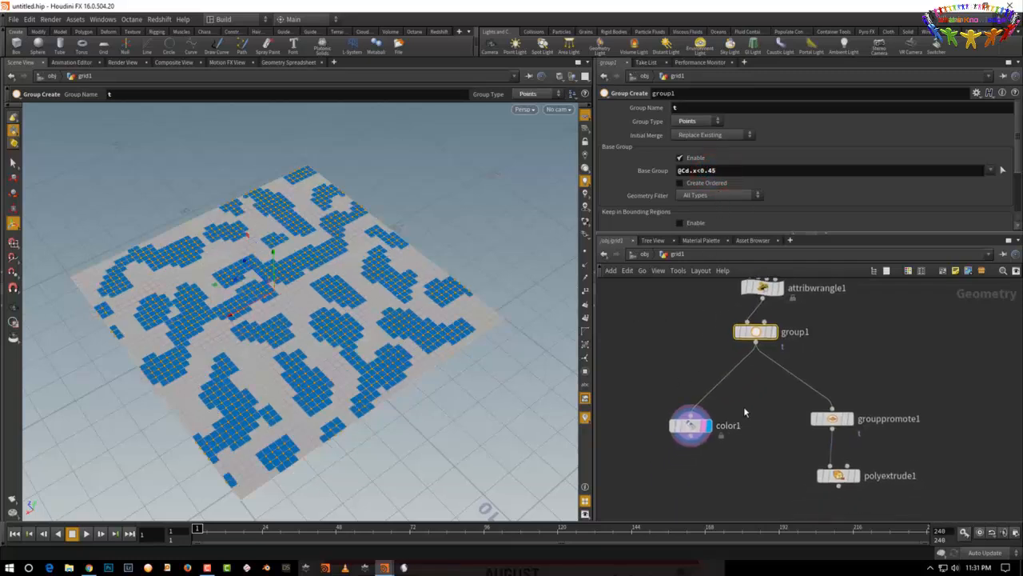
{"action": "left_click", "coordinate": [692, 426]}
{"action": "left_click_drag", "start_coordinate": [692, 425], "coordinate": [689, 451]}
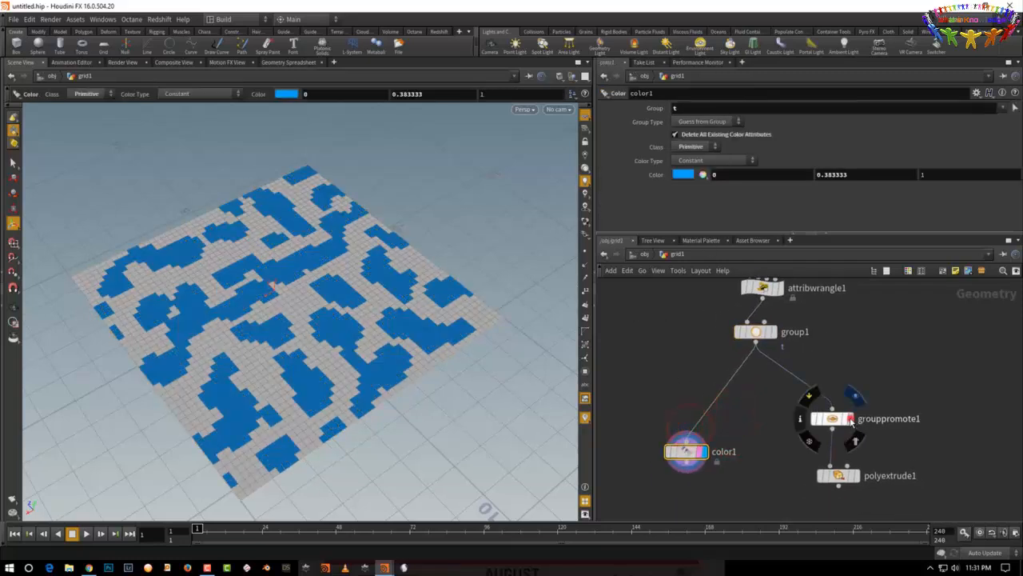
{"action": "left_click", "coordinate": [851, 419]}
{"action": "left_click", "coordinate": [854, 476]}
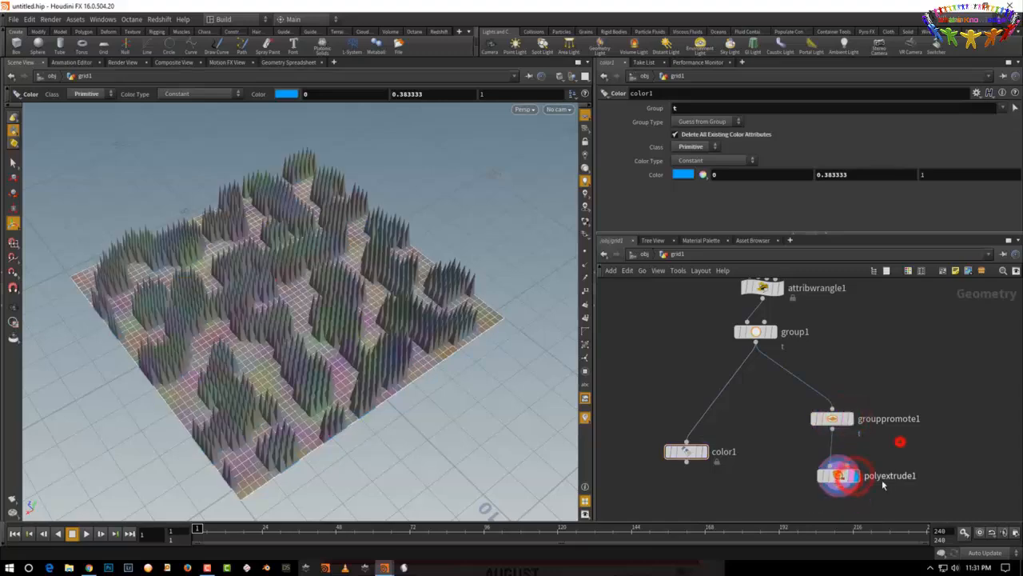
{"action": "scroll", "coordinate": [448, 456], "scroll_direction": "down", "scroll_amount": 5}
{"action": "left_click_drag", "start_coordinate": [455, 421], "coordinate": [453, 425]}
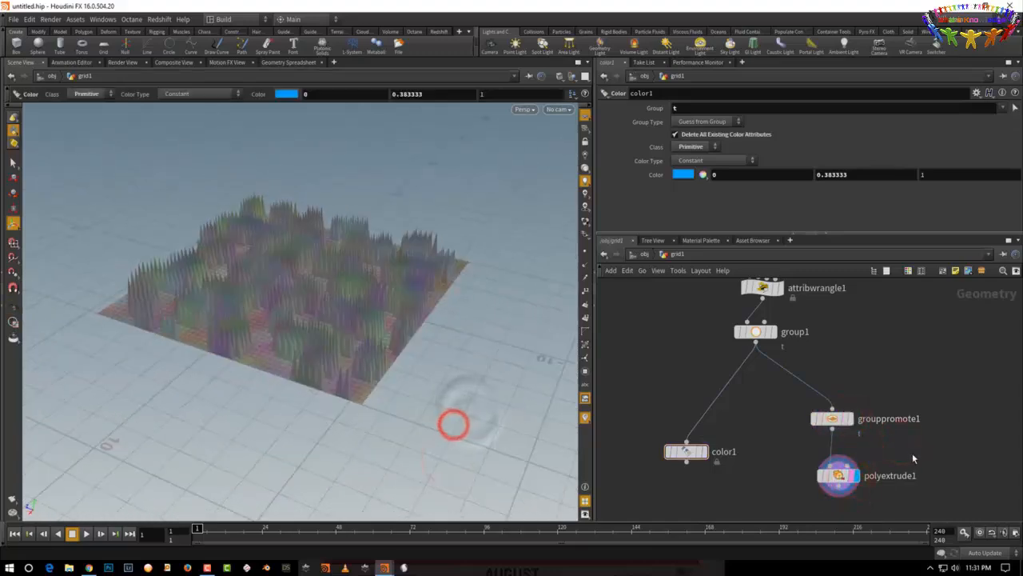
{"action": "left_click", "coordinate": [914, 452]}
{"action": "left_click_drag", "start_coordinate": [468, 320], "coordinate": [469, 317]}
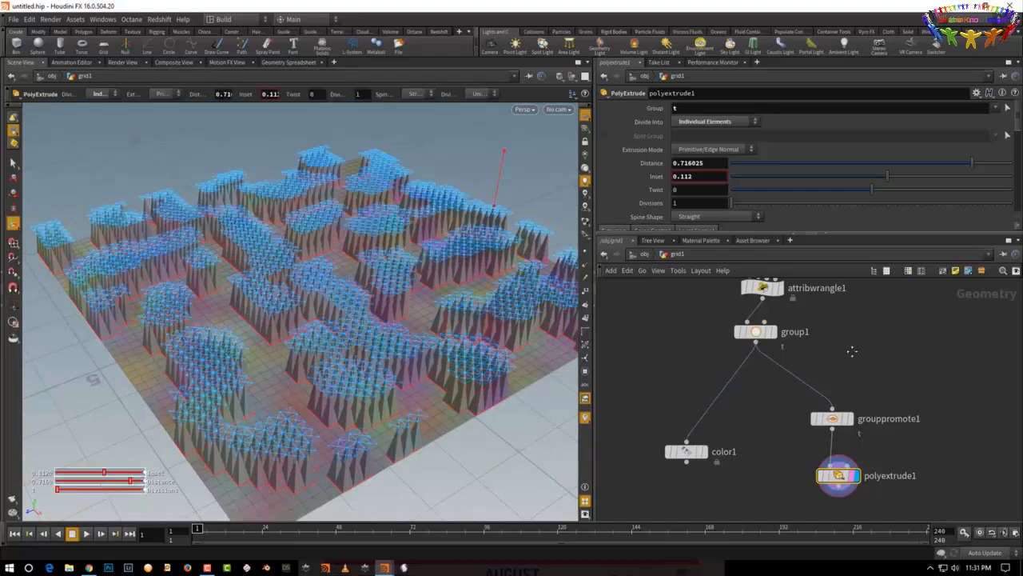
{"action": "middle_click_drag", "start_coordinate": [852, 351], "coordinate": [814, 383]}
{"action": "left_click", "coordinate": [751, 404]}
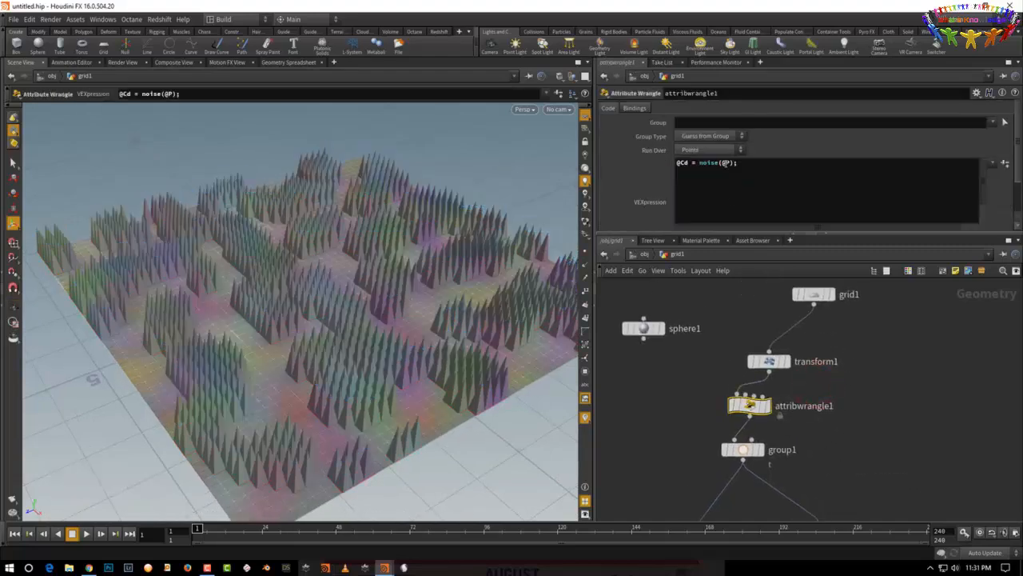
{"action": "left_click", "coordinate": [727, 163]}
{"action": "type", "text": "+@Time"}
- Turn on real-time playback, play the animation, stop it and return to frame 1
{"action": "left_click", "coordinate": [980, 533]}
{"action": "left_click", "coordinate": [86, 533]}
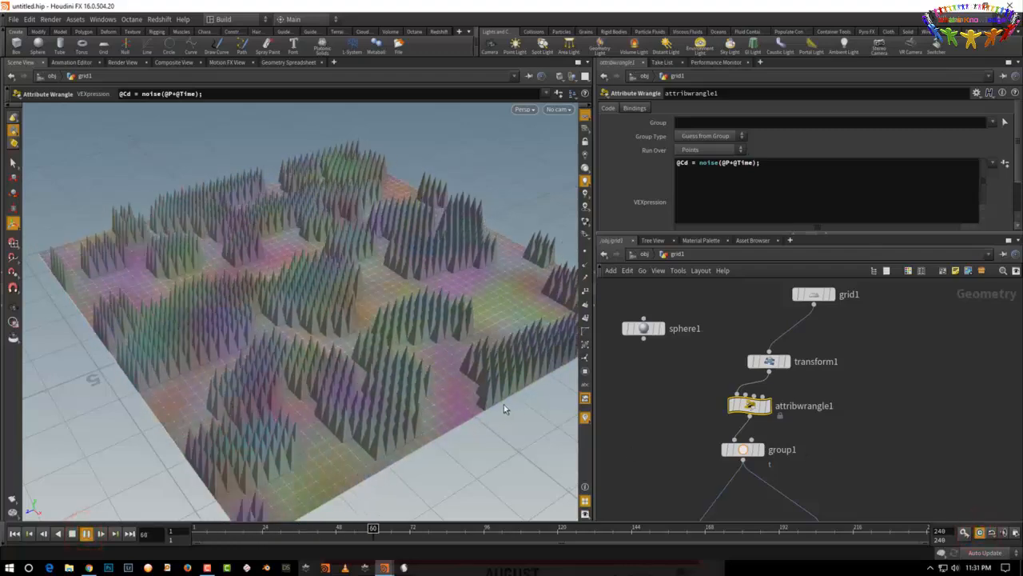
{"action": "key", "text": "Escape"}
{"action": "scroll", "coordinate": [508, 398], "scroll_direction": "down", "scroll_amount": 3}
{"action": "left_click", "coordinate": [201, 532]}
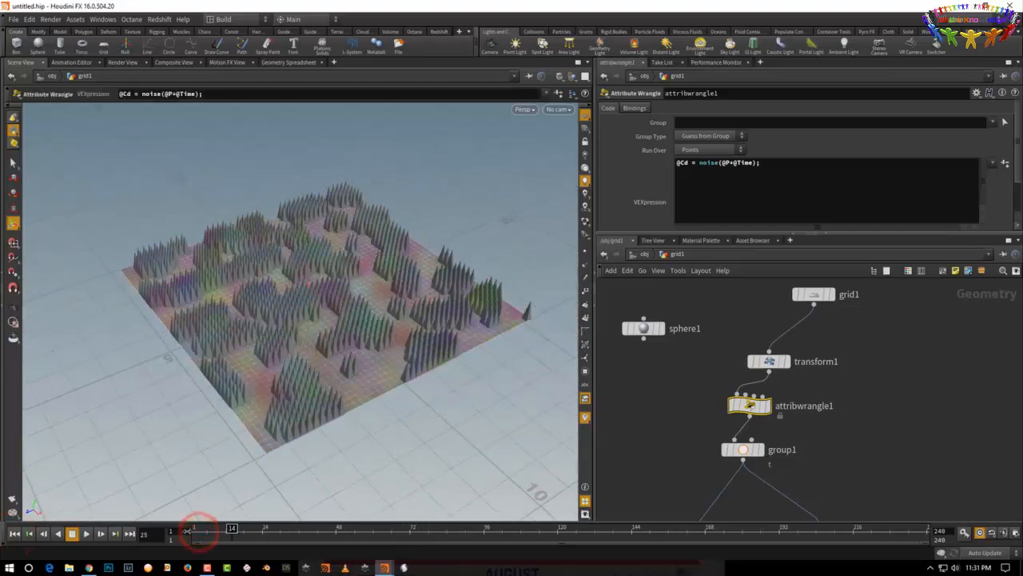
- Lay out the network nodes automatically and view the spikes from a higher angle
{"action": "key", "text": "l"}
{"action": "left_click", "coordinate": [814, 355]}
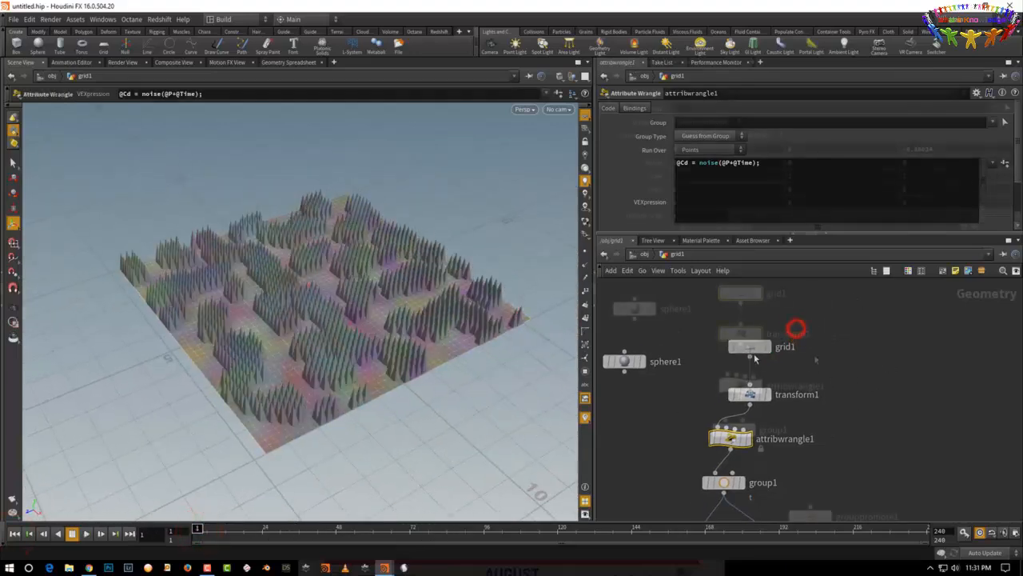
{"action": "left_click_drag", "start_coordinate": [452, 419], "coordinate": [455, 418]}
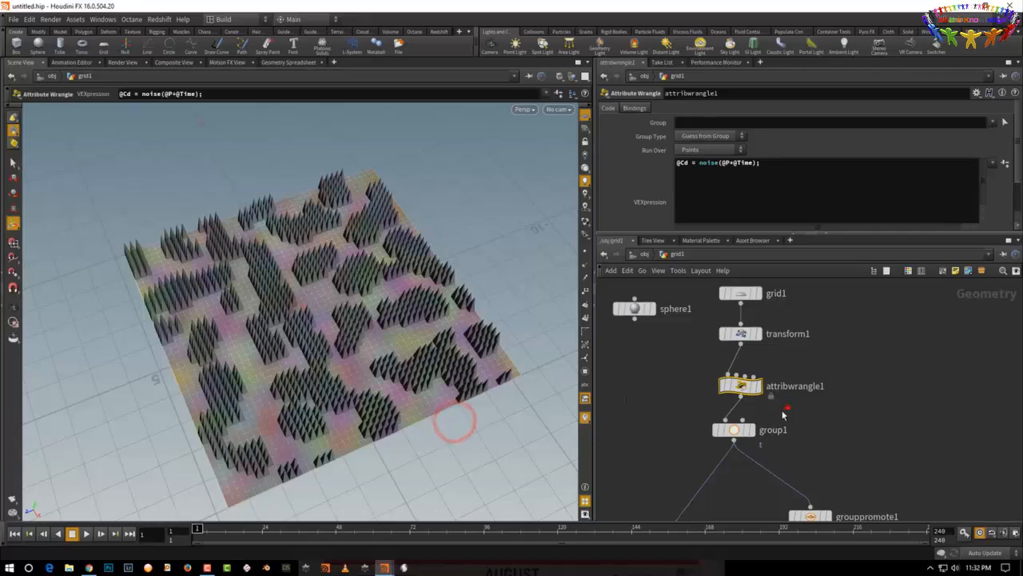
- Enlarge the parameter area for group1 and enable Keep in Bounding Regions
{"action": "left_click", "coordinate": [772, 430]}
{"action": "left_click_drag", "start_coordinate": [713, 232], "coordinate": [712, 342]}
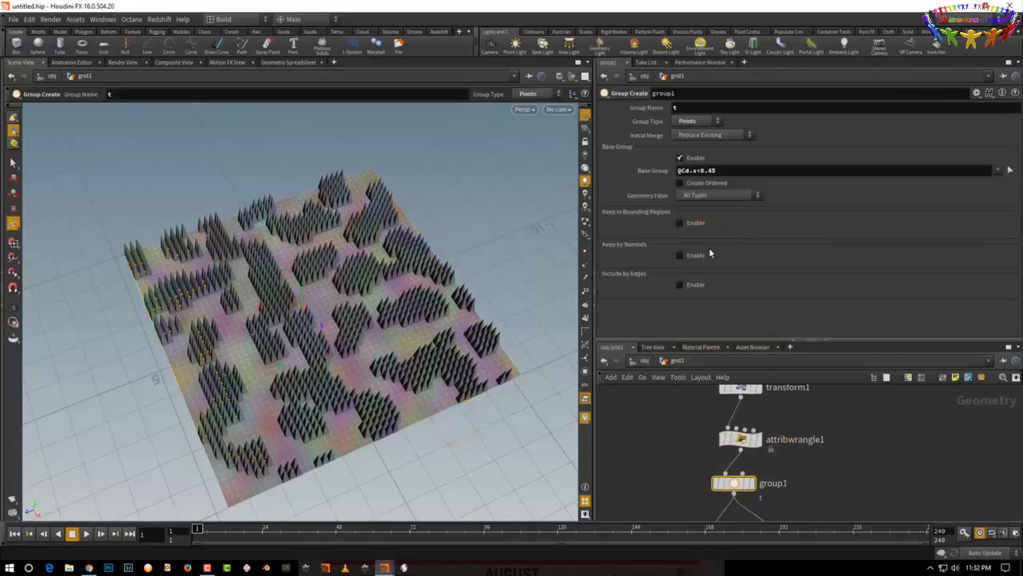
{"action": "left_click", "coordinate": [686, 223]}
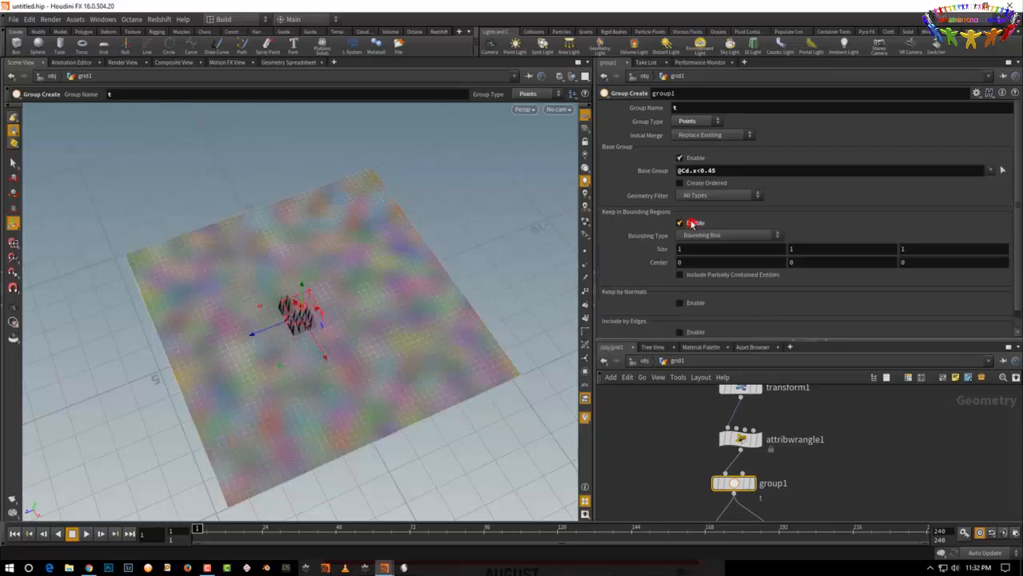
- Stretch group1's bounding box to about 6.6 by 1 by 6.4 and shift its center to about -0.86 along Z
{"action": "left_click", "coordinate": [488, 450]}
{"action": "left_click_drag", "start_coordinate": [312, 332], "coordinate": [352, 352]}
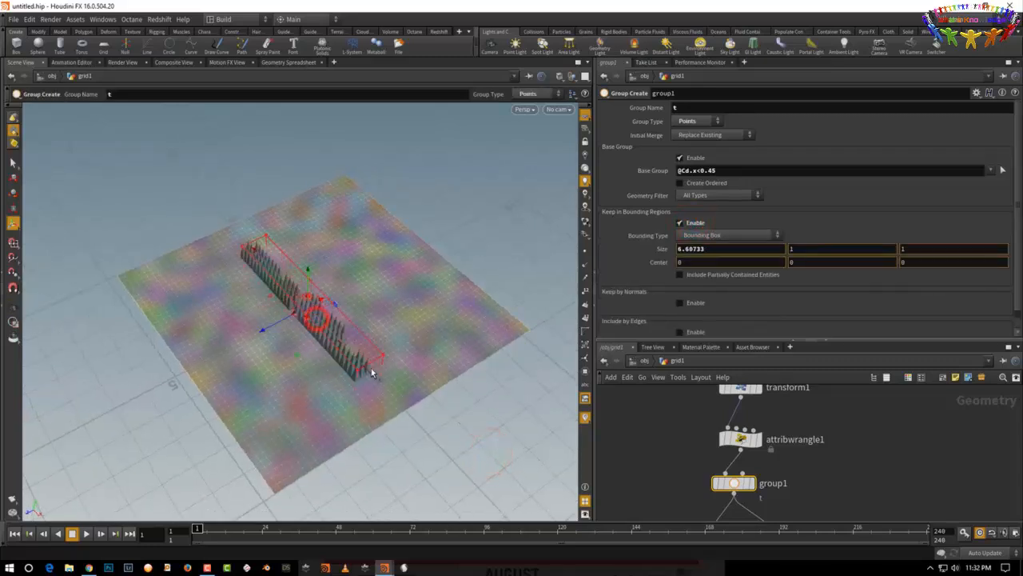
{"action": "left_click_drag", "start_coordinate": [296, 316], "coordinate": [230, 368]}
{"action": "left_click_drag", "start_coordinate": [361, 278], "coordinate": [401, 256]}
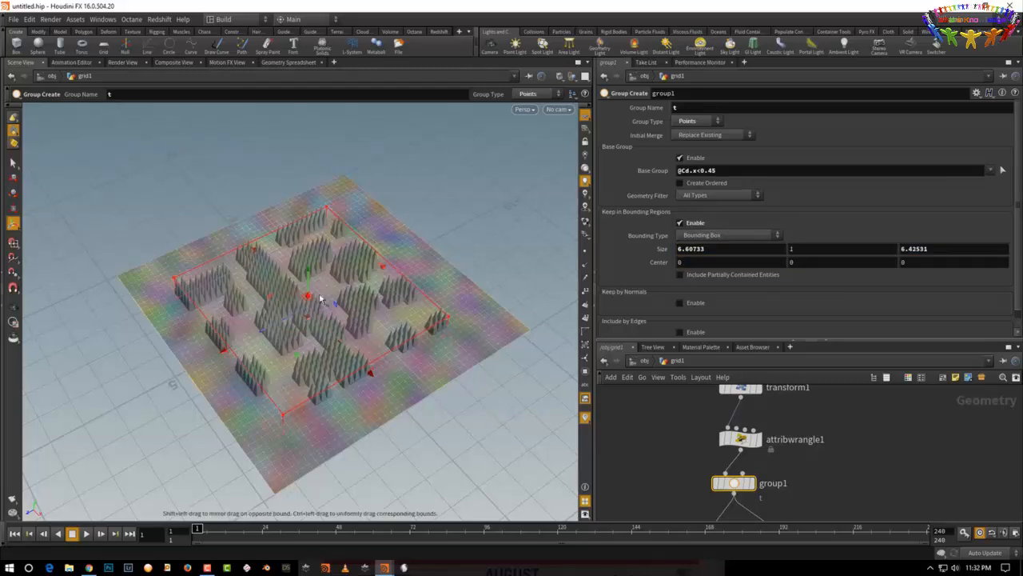
- Switch group1's bounding type to Bounding Sphere, stretch the region upward and scrub the animation to check the grouped points
{"action": "left_click", "coordinate": [741, 238]}
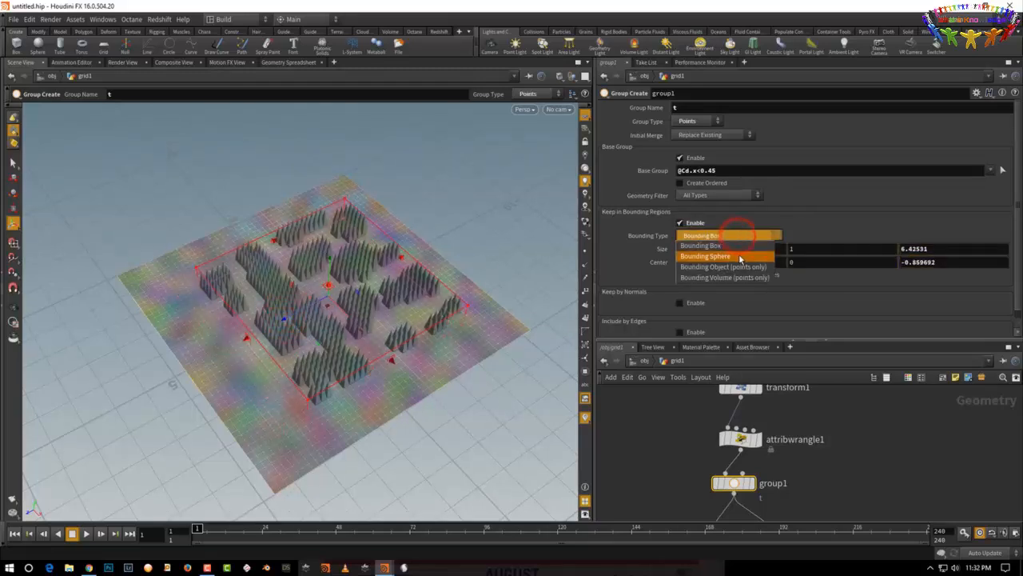
{"action": "left_click", "coordinate": [740, 254]}
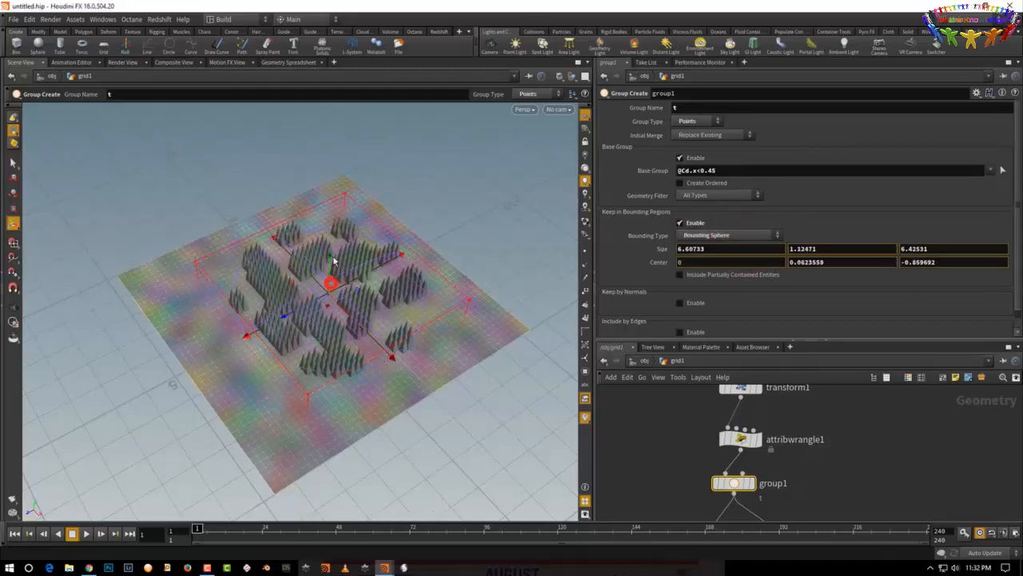
{"action": "left_click_drag", "start_coordinate": [331, 288], "coordinate": [332, 218]}
{"action": "left_click_drag", "start_coordinate": [211, 536], "coordinate": [572, 511]}
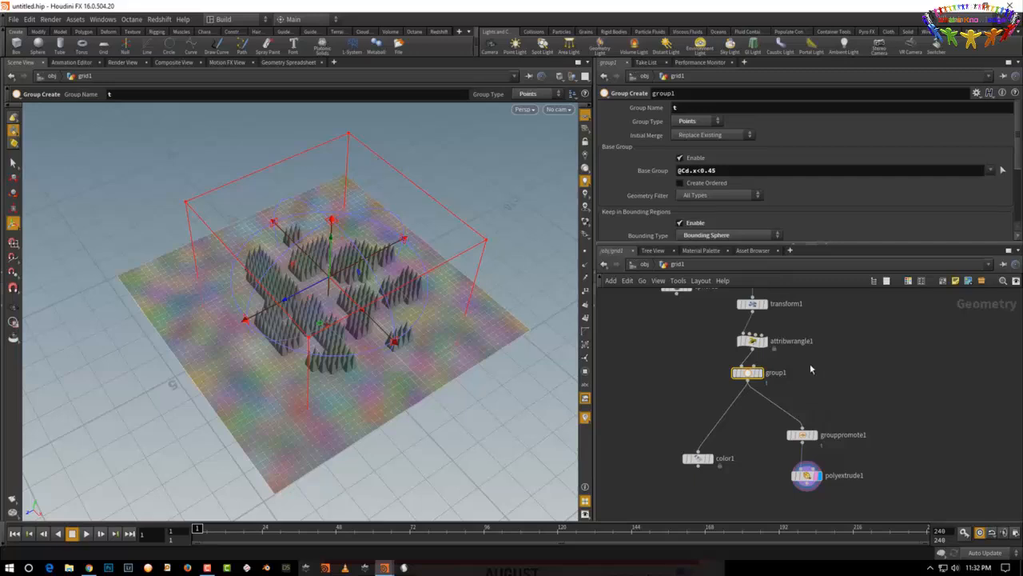
- Insert a Group Combine node between group1 and grouppromote1 and align it above grouppromote1
{"action": "left_click", "coordinate": [851, 424]}
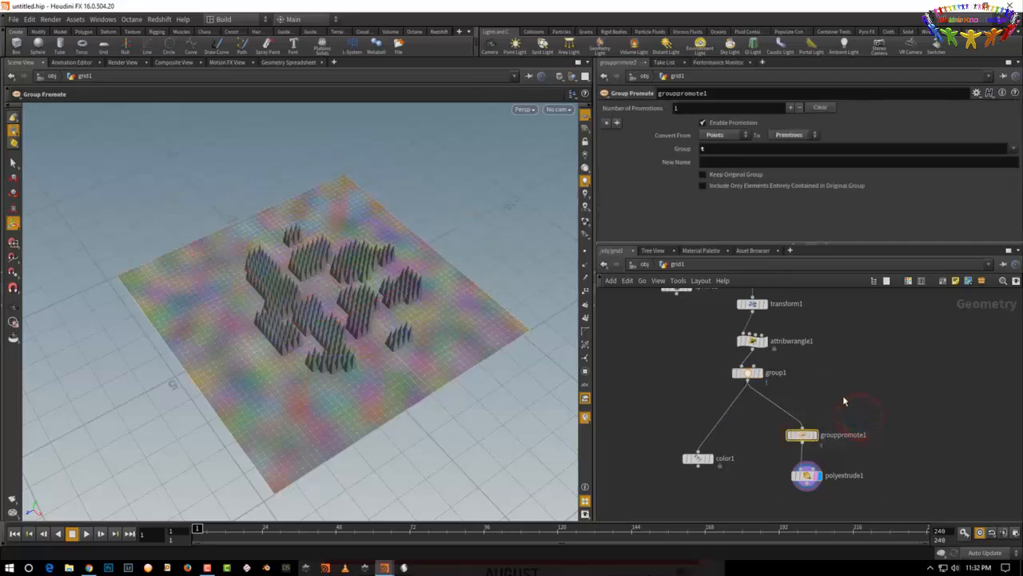
{"action": "middle_click_drag", "start_coordinate": [834, 404], "coordinate": [822, 429]}
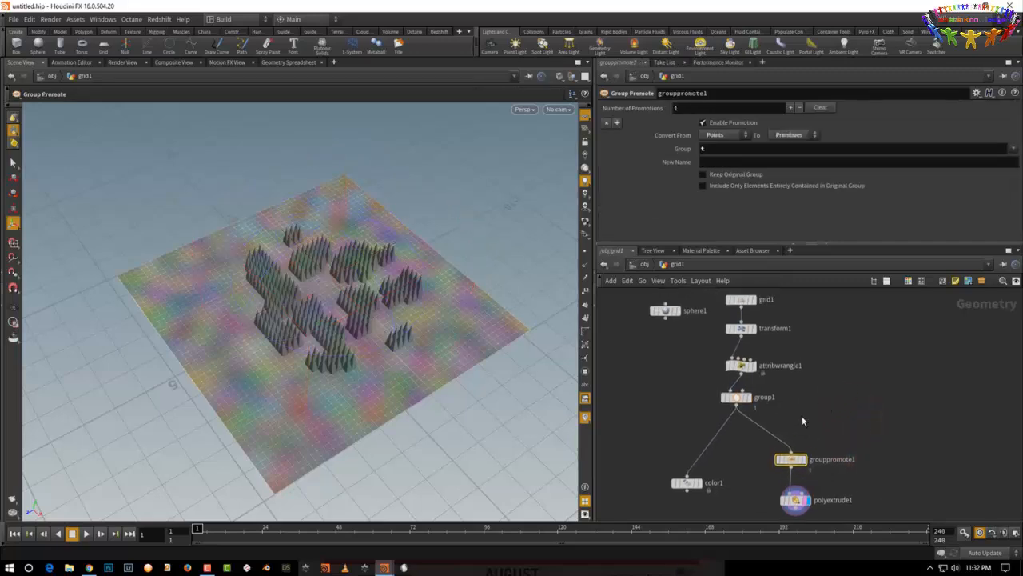
{"action": "key", "text": "Tab"}
{"action": "type", "text": "grou"}
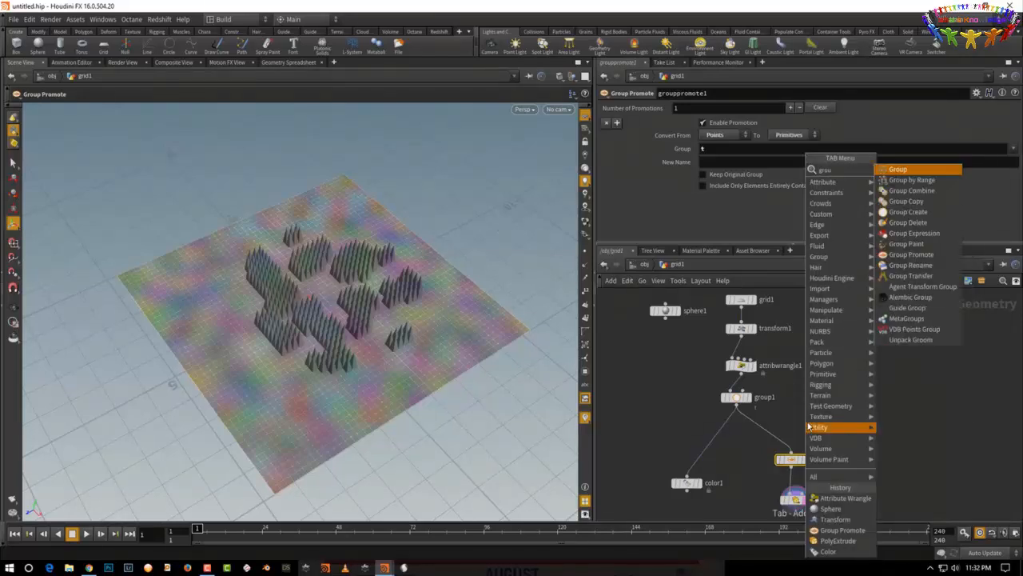
{"action": "left_click", "coordinate": [934, 192]}
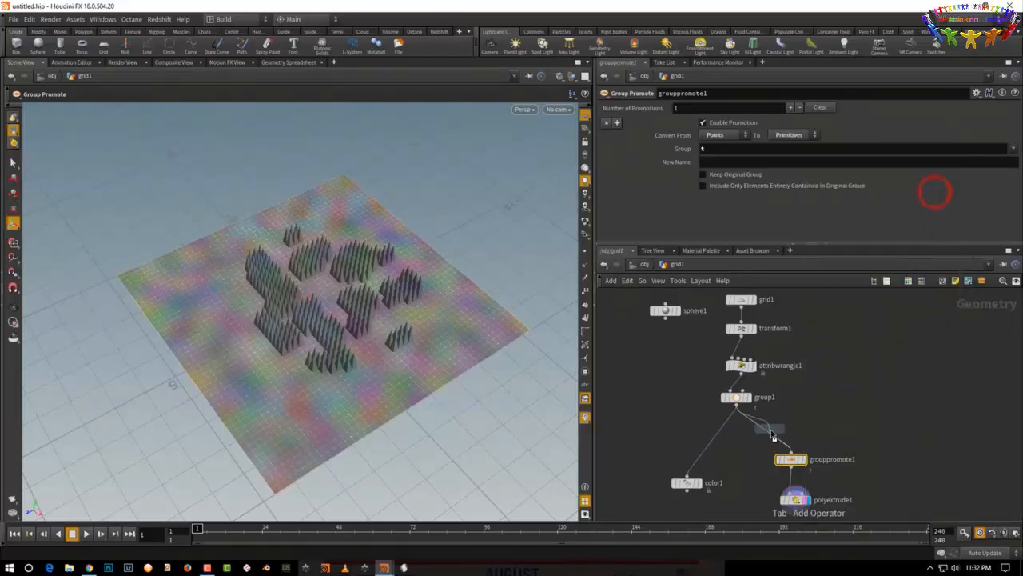
{"action": "left_click", "coordinate": [772, 433]}
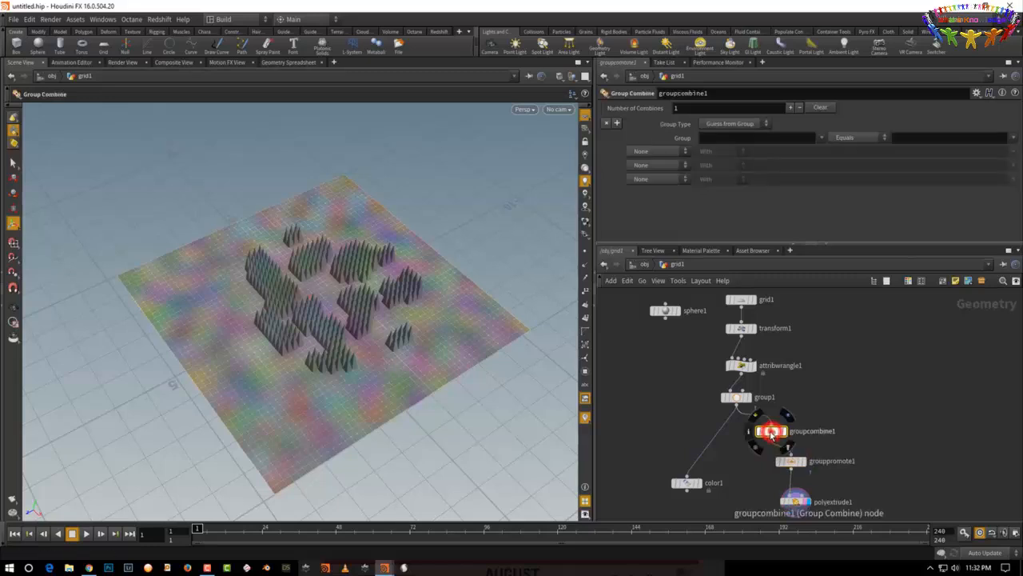
{"action": "left_click_drag", "start_coordinate": [772, 433], "coordinate": [791, 428]}
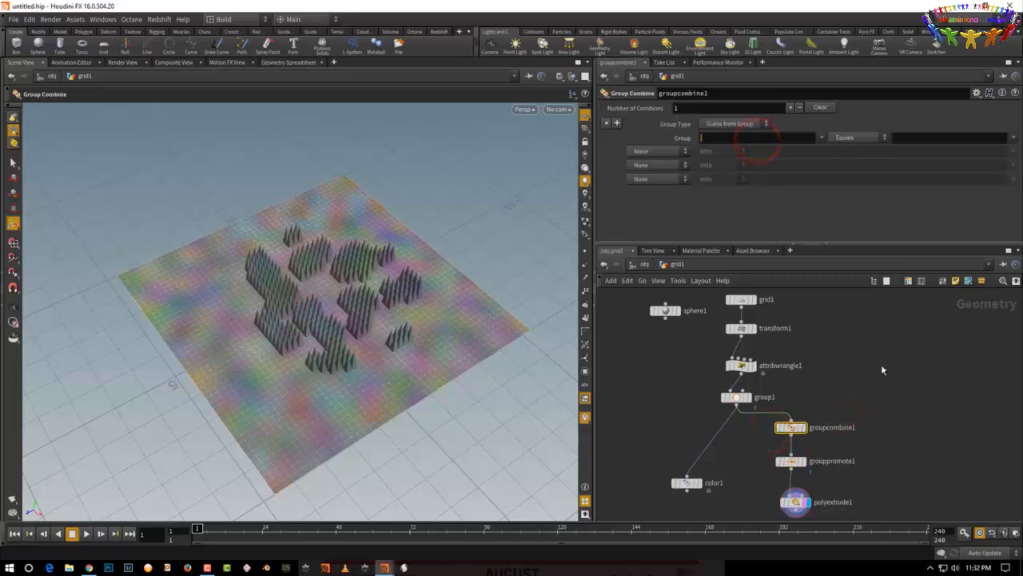
- Configure groupcombine1 so that group s Equals All But group t
{"action": "type", "text": "s"}
{"action": "left_click", "coordinate": [874, 141]}
{"action": "left_click", "coordinate": [868, 156]}
{"action": "left_click", "coordinate": [909, 136]}
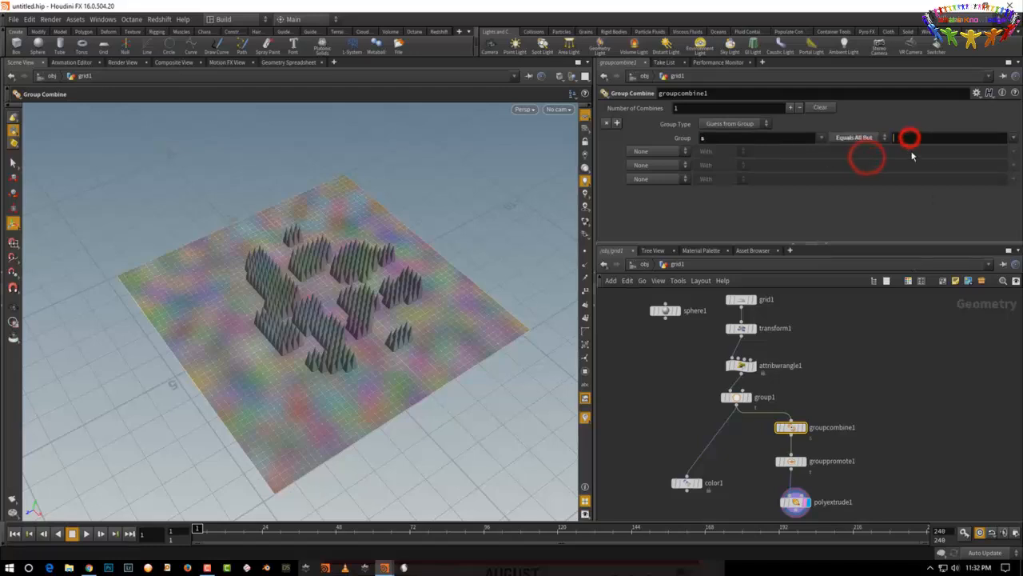
- Set the group to s in both grouppromote1 and polyextrude1, and scrub the timeline to frame 15
{"action": "left_click", "coordinate": [832, 451]}
{"action": "double_click", "coordinate": [709, 151]}
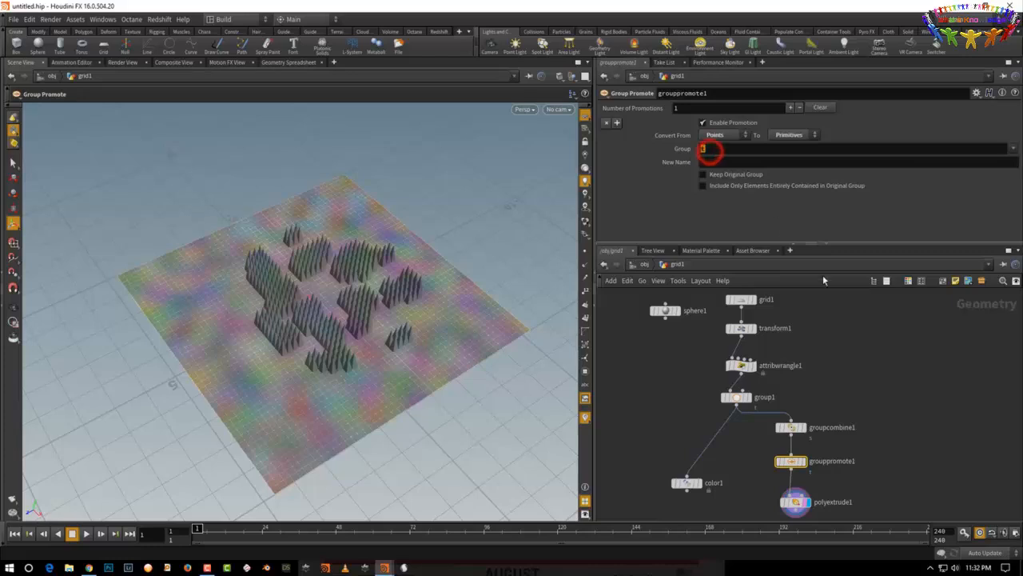
{"action": "type", "text": "s"}
{"action": "key", "text": "Return"}
{"action": "left_click", "coordinate": [838, 495]}
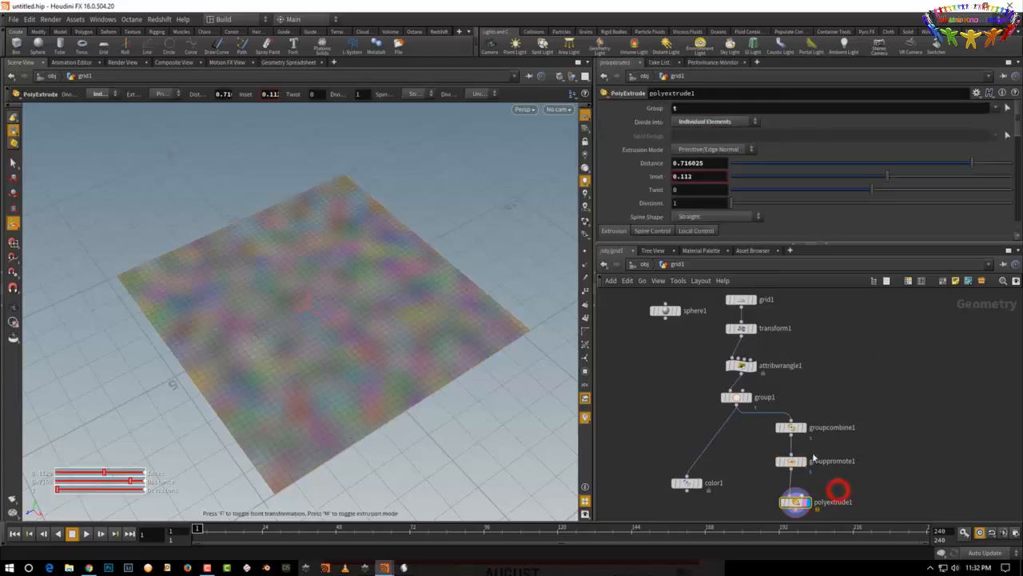
{"action": "double_click", "coordinate": [678, 108]}
{"action": "key", "text": "Return"}
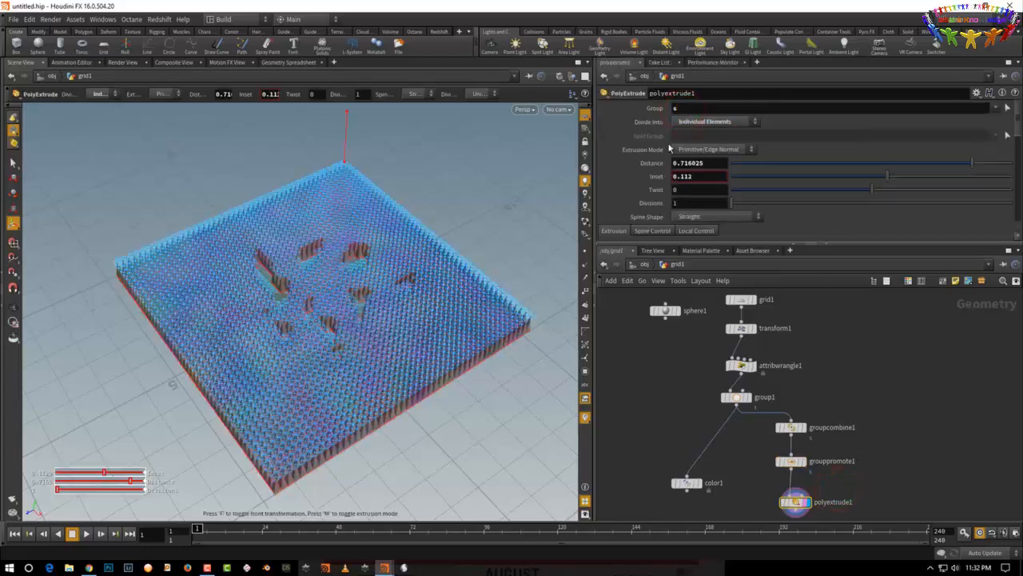
{"action": "left_click_drag", "start_coordinate": [203, 531], "coordinate": [236, 521]}
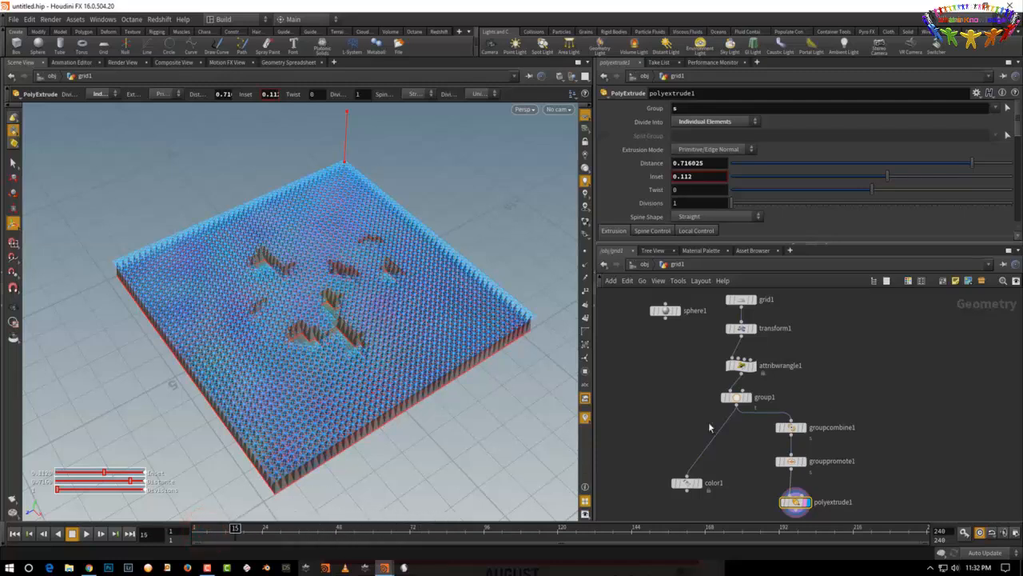
- Set the group back to t in both grouppromote1 and polyextrude1
{"action": "left_click", "coordinate": [832, 415]}
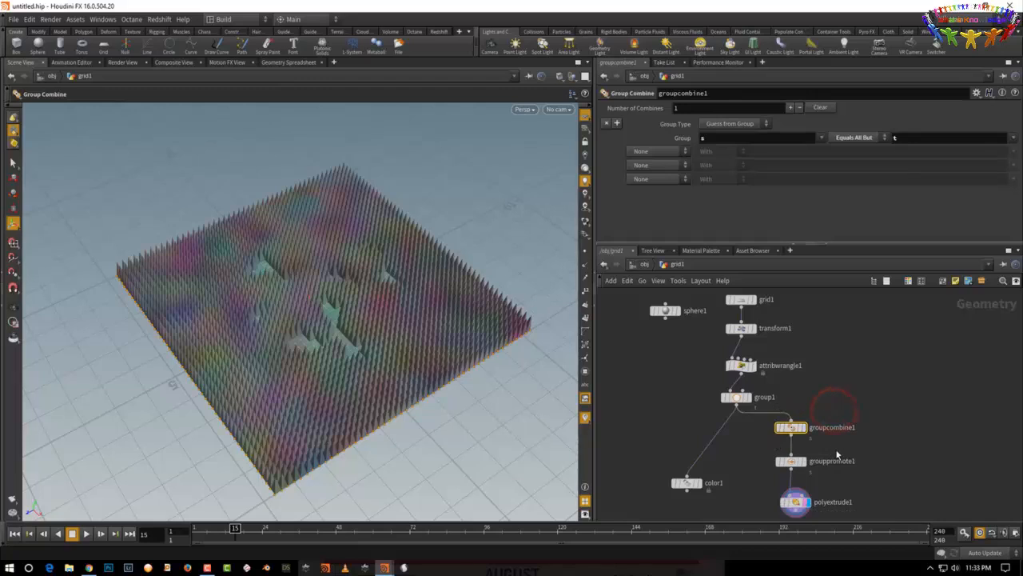
{"action": "left_click", "coordinate": [837, 447]}
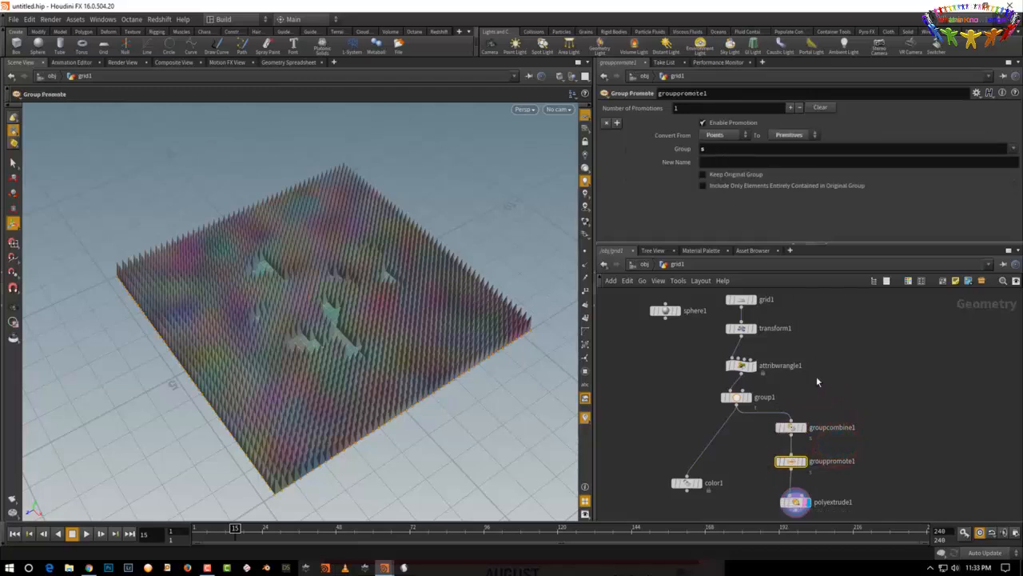
{"action": "left_click", "coordinate": [707, 156]}
{"action": "left_click", "coordinate": [839, 492]}
{"action": "left_click", "coordinate": [697, 110]}
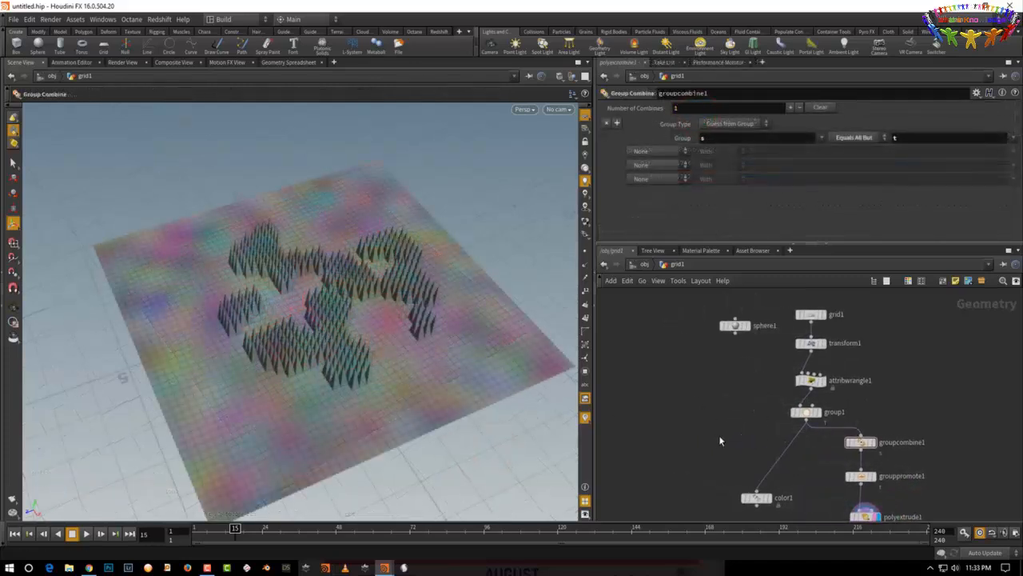
- Add a Group by Range node, move sphere1 aside, wire grid1 into the new node and display it
{"action": "key", "text": "Tab"}
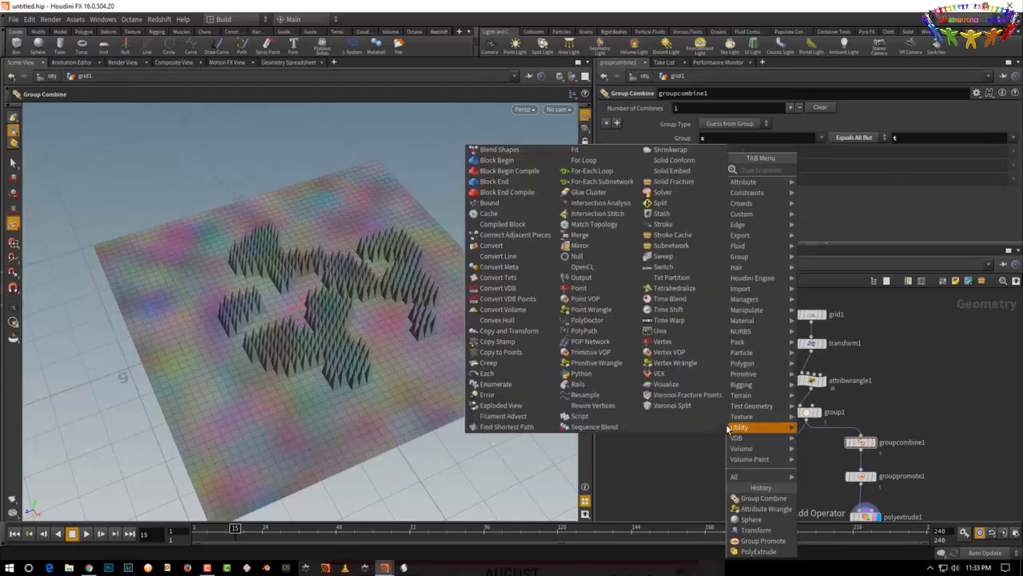
{"action": "type", "text": "group"}
{"action": "left_click", "coordinate": [871, 180]}
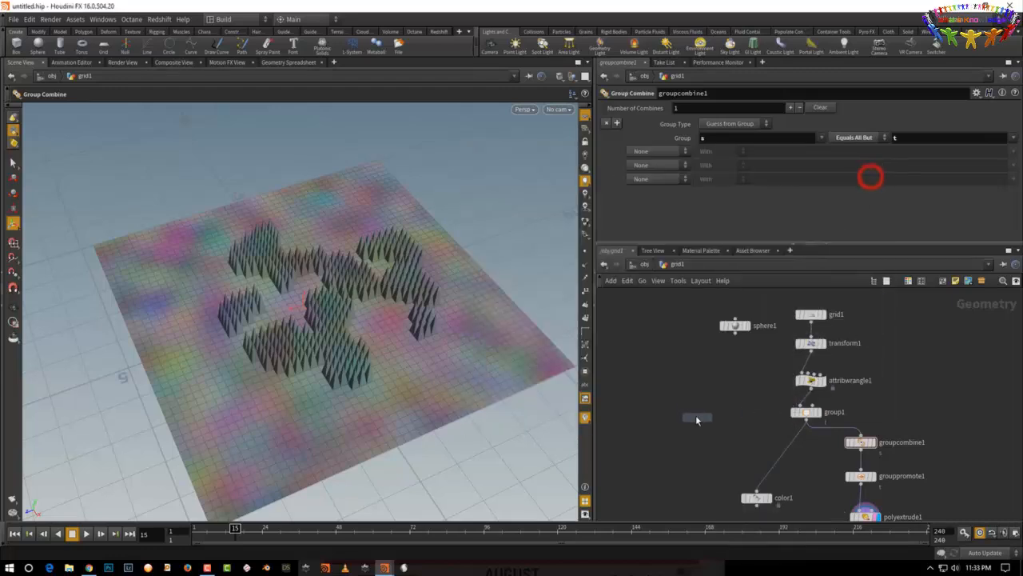
{"action": "left_click", "coordinate": [696, 415]}
{"action": "middle_click_drag", "start_coordinate": [679, 493], "coordinate": [678, 521]}
{"action": "left_click_drag", "start_coordinate": [732, 349], "coordinate": [637, 354]}
{"action": "left_click", "coordinate": [811, 350]}
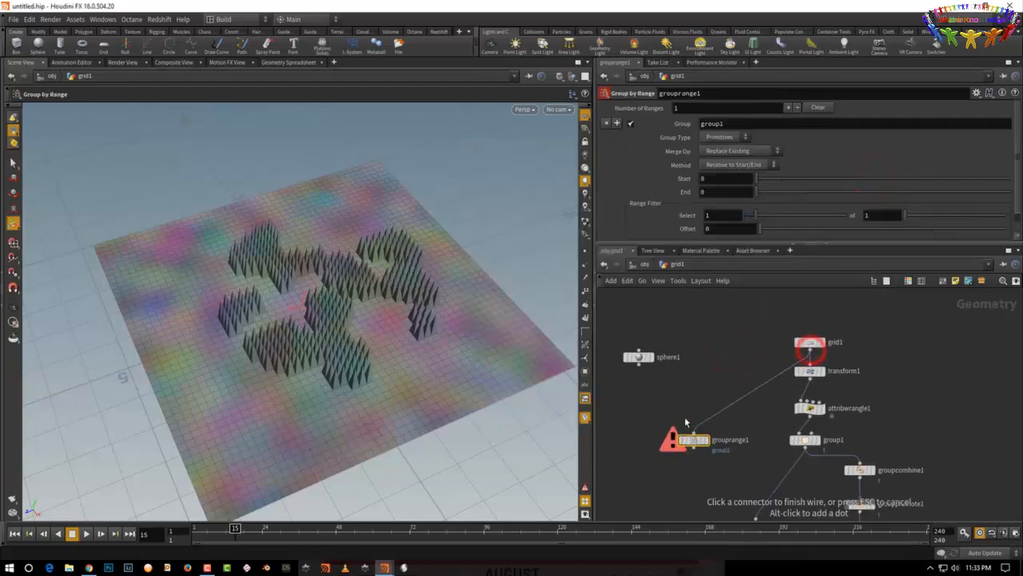
{"action": "left_click", "coordinate": [693, 432]}
{"action": "left_click", "coordinate": [699, 442]}
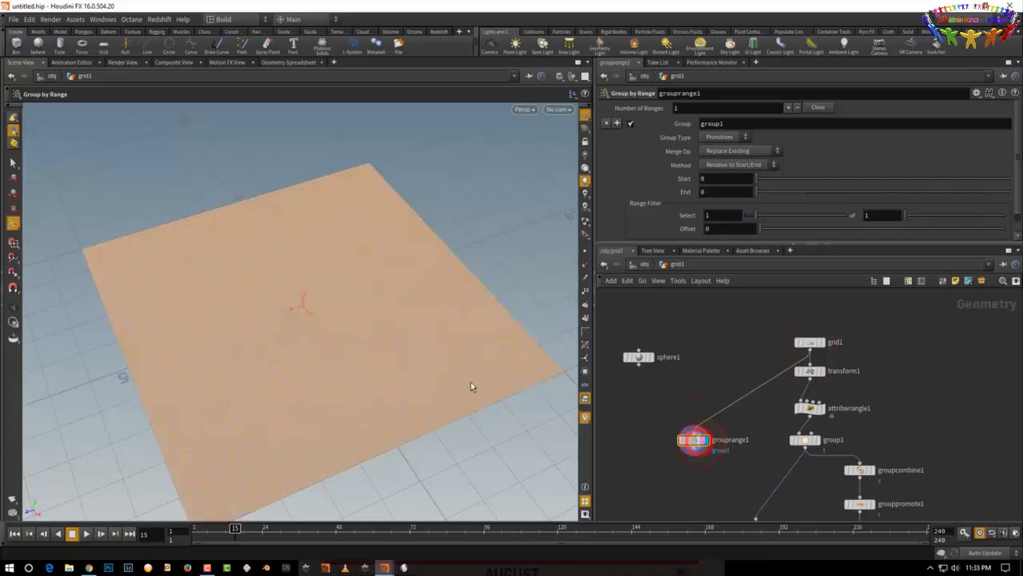
- Keep grouprange1's method at Relative to Start/End and set its range filter to select 1 of 5
{"action": "left_click", "coordinate": [764, 163]}
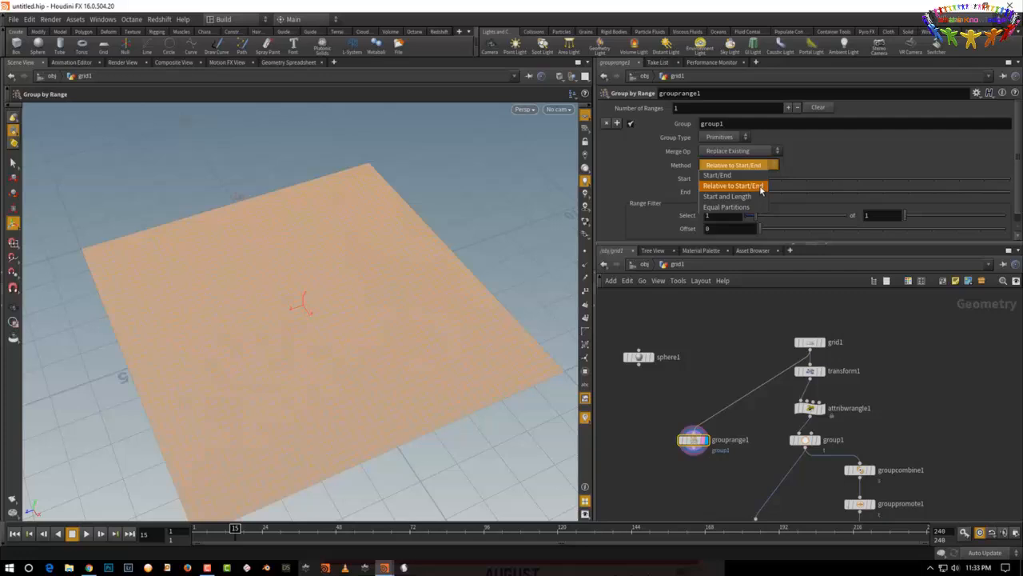
{"action": "left_click", "coordinate": [760, 188]}
{"action": "left_click_drag", "start_coordinate": [498, 456], "coordinate": [472, 395]}
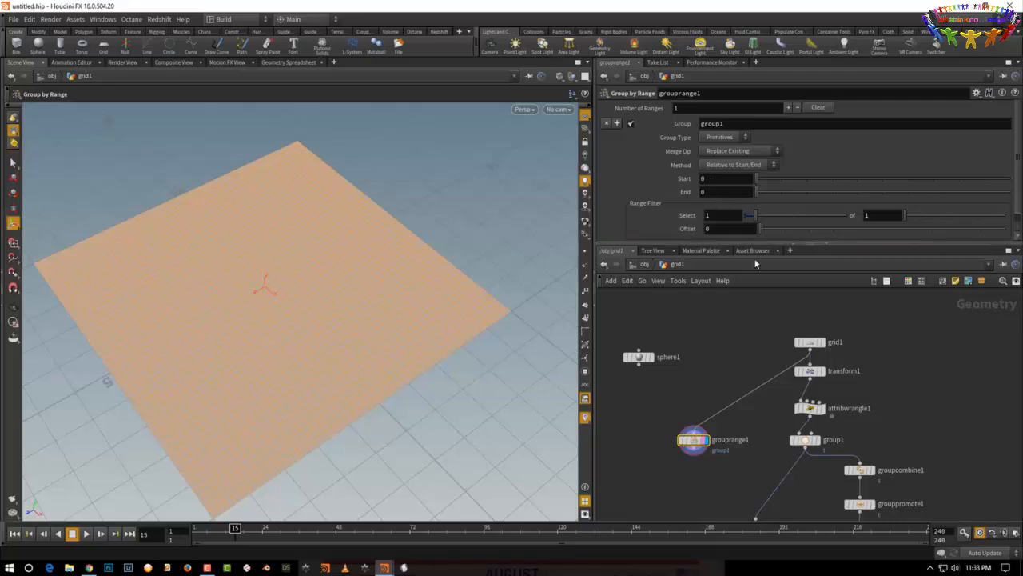
{"action": "double_click", "coordinate": [876, 216]}
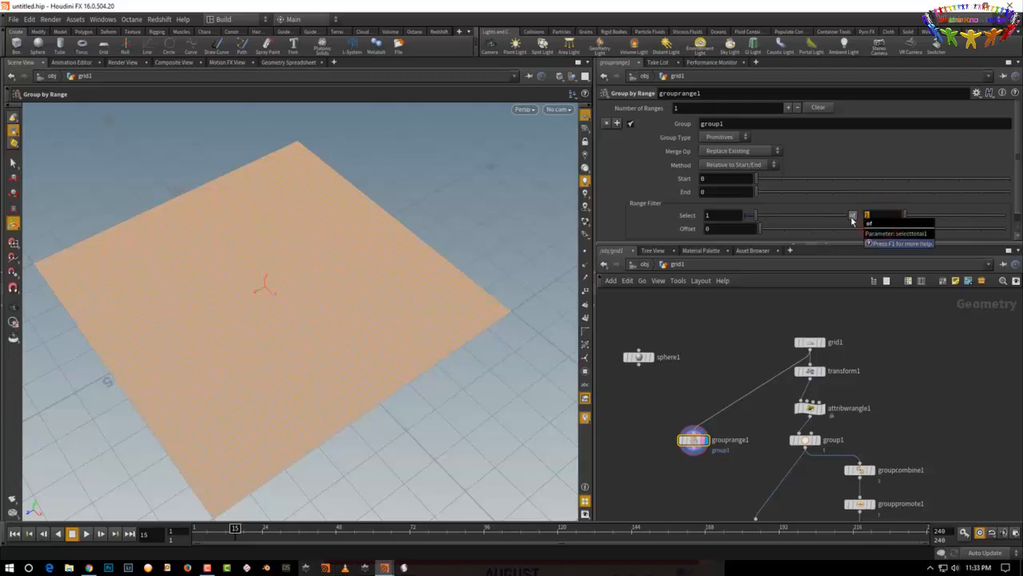
{"action": "type", "text": "5"}
{"action": "key", "text": "Return"}
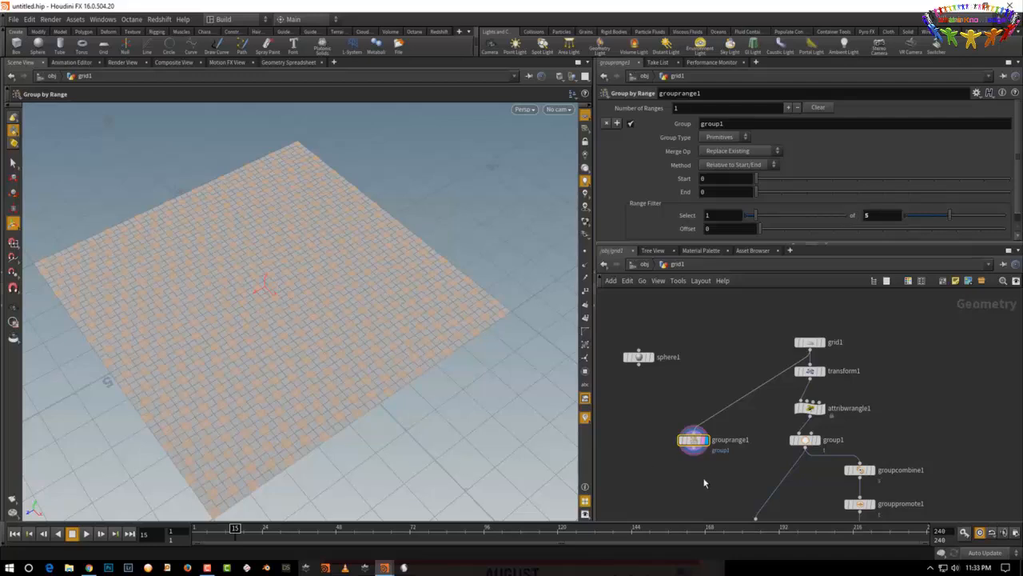
- Name grouprange1's group t, wire the node into color1 and display color1
{"action": "middle_click_drag", "start_coordinate": [704, 482], "coordinate": [710, 443]}
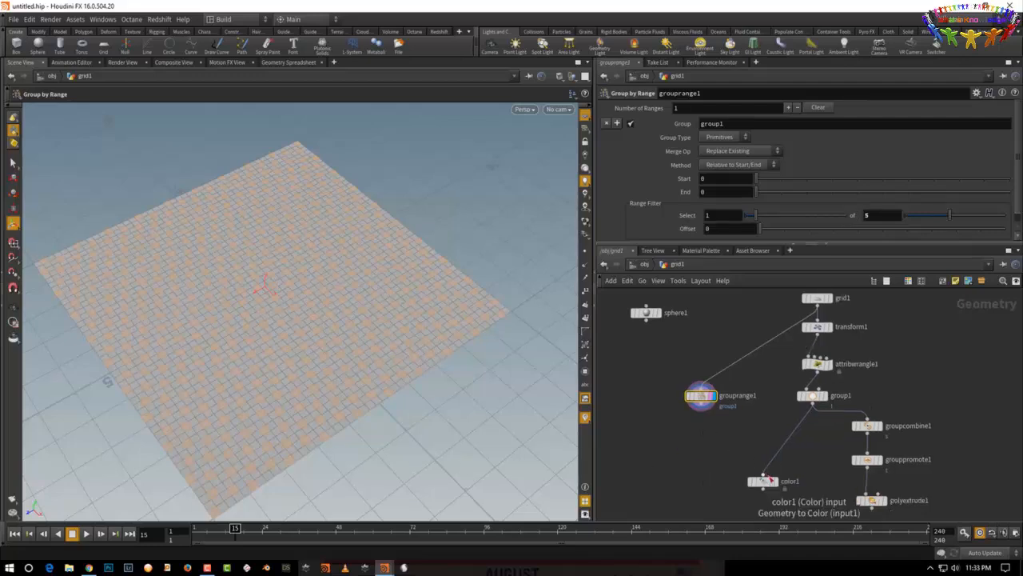
{"action": "left_click_drag", "start_coordinate": [763, 481], "coordinate": [714, 478]}
{"action": "left_click", "coordinate": [657, 379]}
{"action": "left_click", "coordinate": [731, 123]}
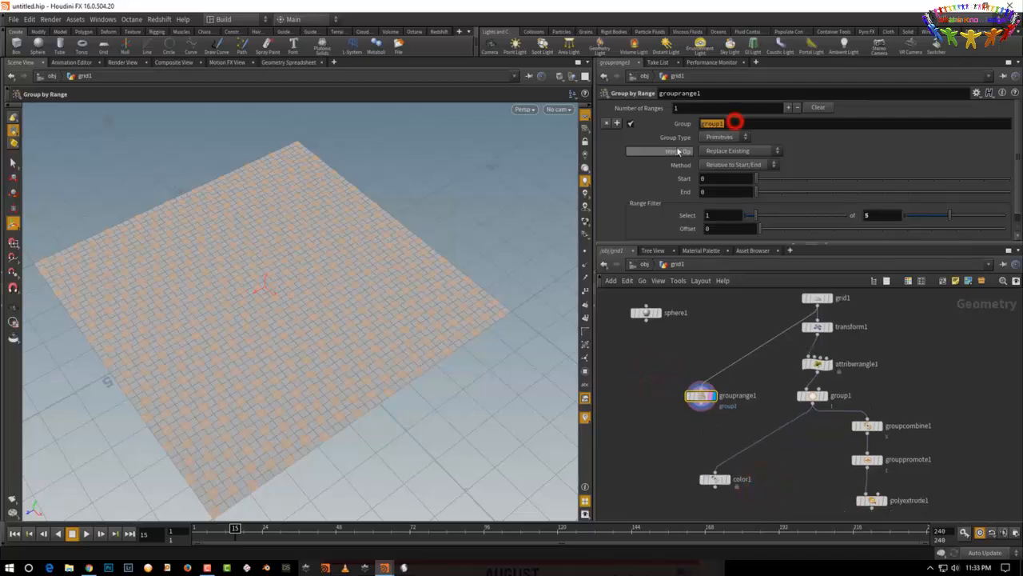
{"action": "type", "text": "t"}
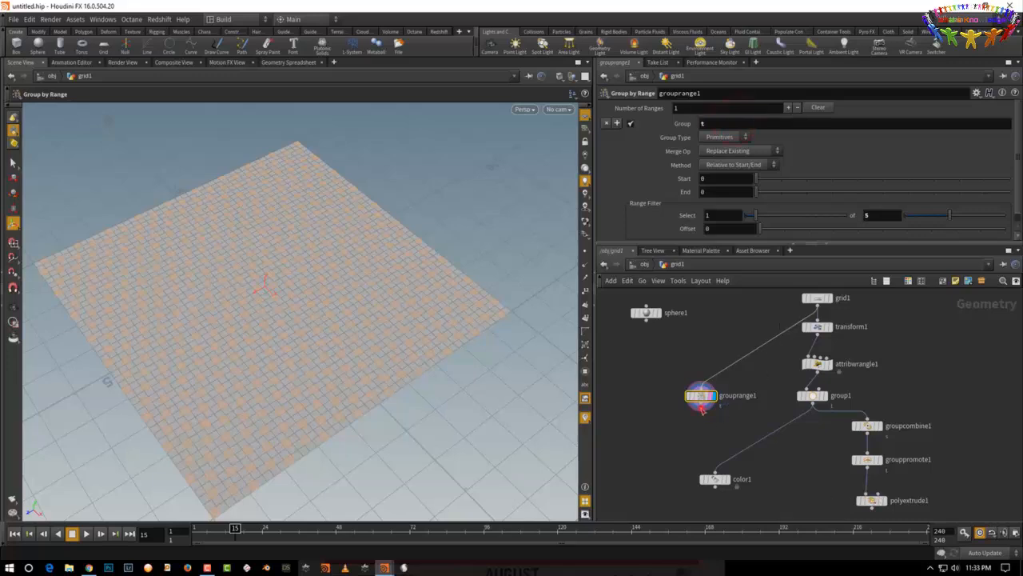
{"action": "left_click_drag", "start_coordinate": [701, 405], "coordinate": [686, 492]}
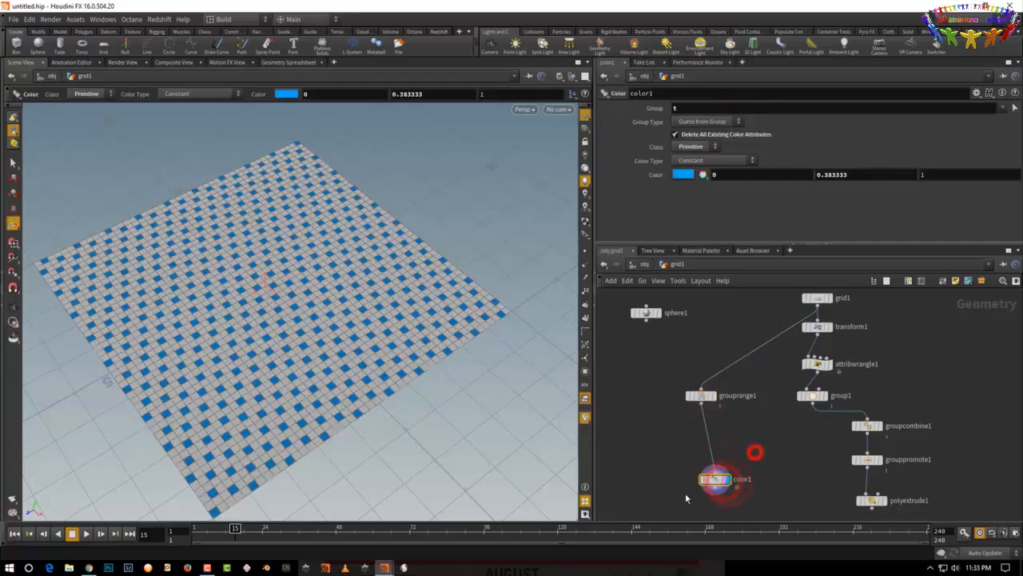
- Enlarge the parameter area for grouprange1 and add a second range with its group named s
{"action": "left_click_drag", "start_coordinate": [658, 385], "coordinate": [770, 400]}
{"action": "left_click_drag", "start_coordinate": [774, 232], "coordinate": [736, 318]}
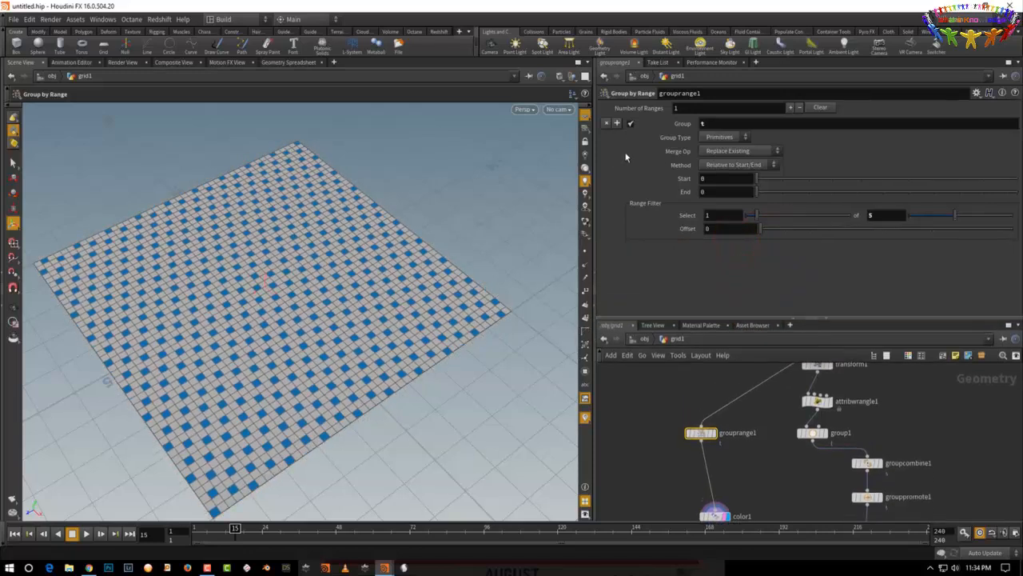
{"action": "left_click", "coordinate": [617, 124]}
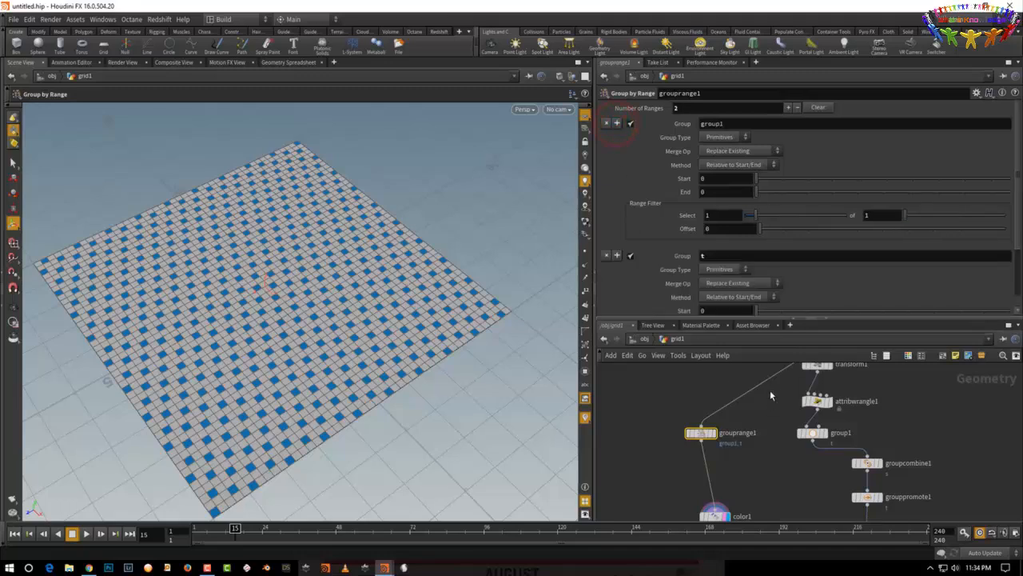
{"action": "mouse_move", "coordinate": [1014, 216]}
{"action": "left_mouse_down"}
{"action": "mouse_move", "coordinate": [1015, 283]}
{"action": "mouse_move", "coordinate": [1014, 200]}
{"action": "left_mouse_up"}
{"action": "left_click_drag", "start_coordinate": [735, 124], "coordinate": [633, 160]}
{"action": "type", "text": "s"}
- Set group s's range filter to select 1 of 8, preview grouprange1 and return the display to color1
{"action": "left_click", "coordinate": [872, 215]}
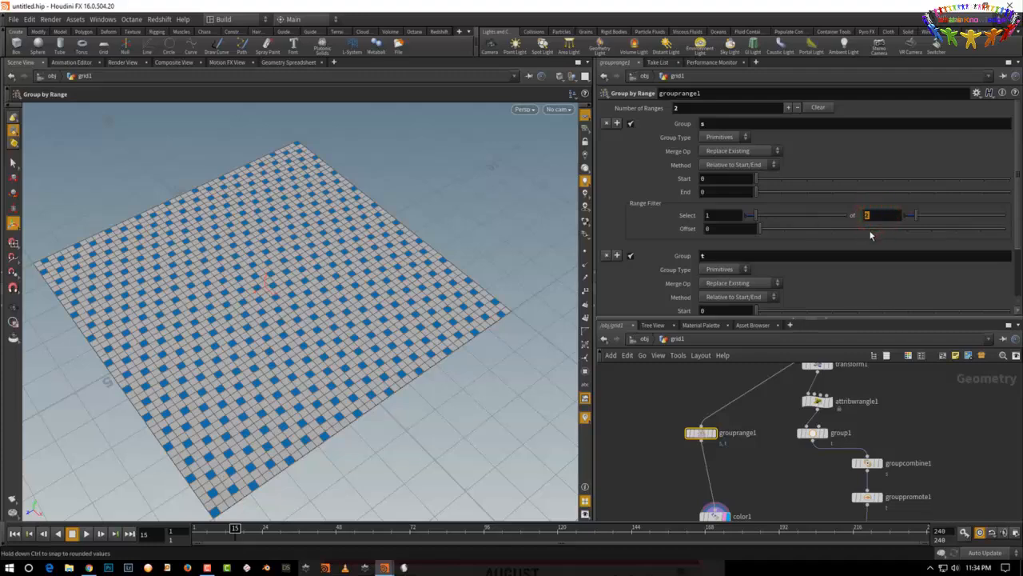
{"action": "type", "text": "8"}
{"action": "key", "text": "Return"}
{"action": "middle_click_drag", "start_coordinate": [784, 451], "coordinate": [781, 415]}
{"action": "left_click", "coordinate": [721, 371]}
{"action": "left_click", "coordinate": [734, 454]}
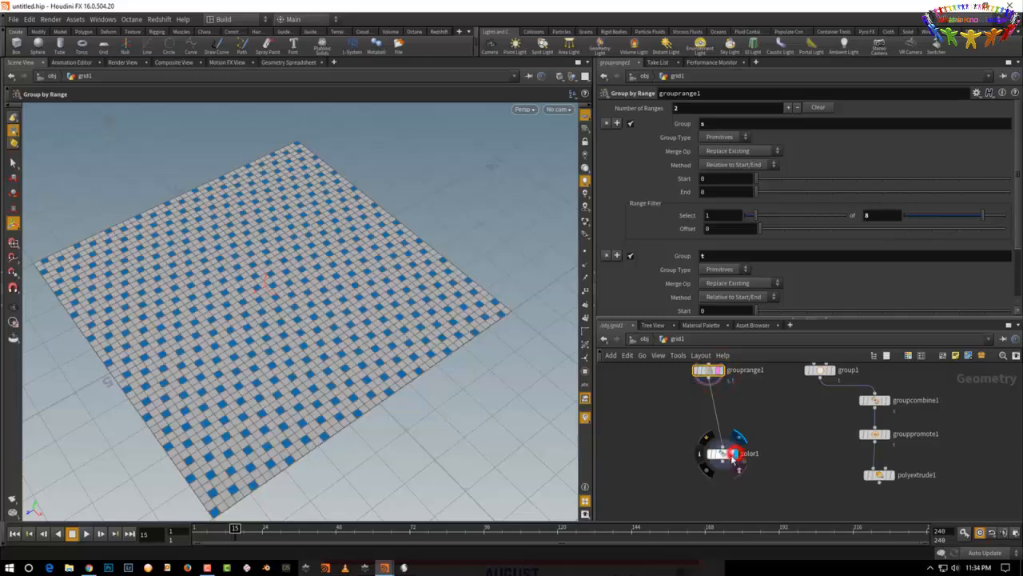
- Move color1 closer to grouprange1 and place a second Color node below it
{"action": "left_click_drag", "start_coordinate": [725, 456], "coordinate": [702, 427]}
{"action": "key", "text": "Tab"}
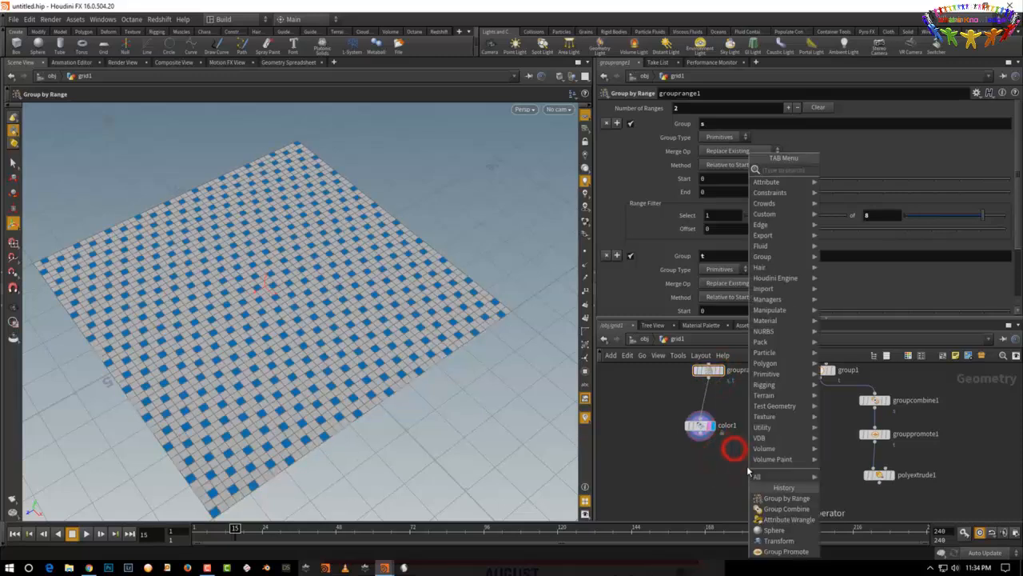
{"action": "type", "text": "colo"}
{"action": "left_click", "coordinate": [854, 168]}
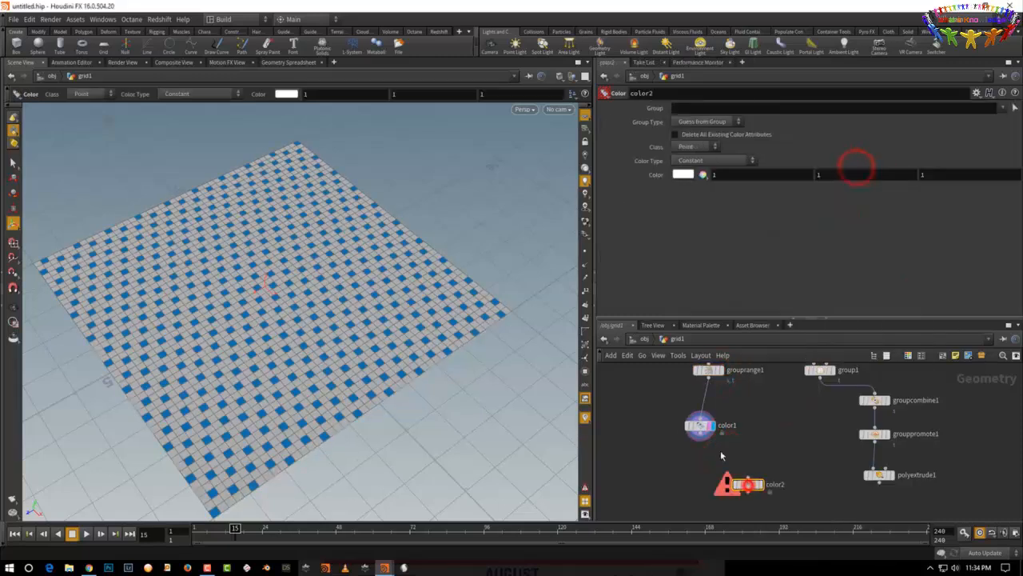
- Wire color1 into color2, display color2 and restrict it to group s
{"action": "left_click", "coordinate": [742, 470]}
{"action": "left_click", "coordinate": [762, 487]}
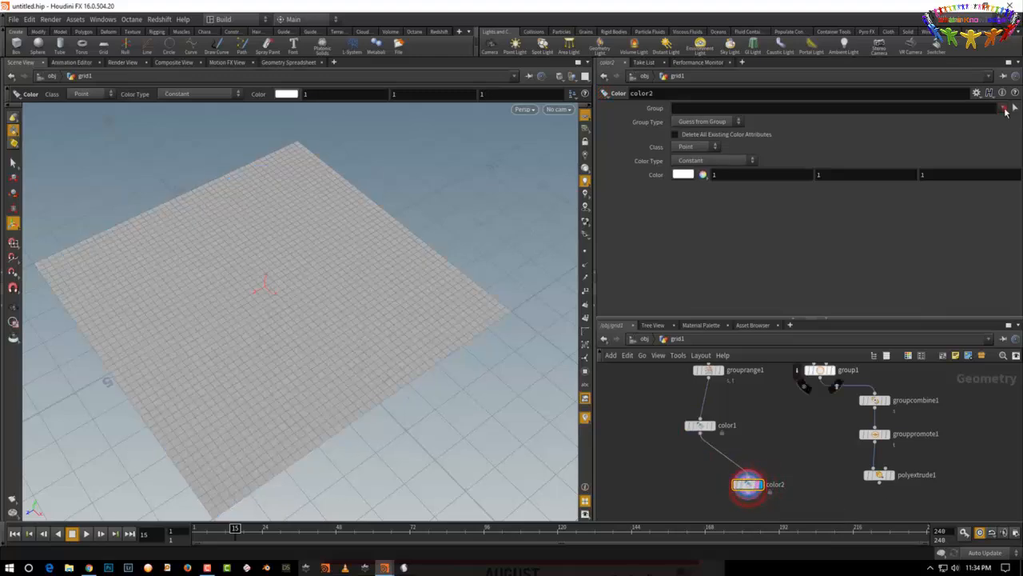
{"action": "left_click", "coordinate": [1005, 108]}
{"action": "left_click", "coordinate": [1005, 120]}
- Set color2's class to Primitive and its color to green with values 0.1, 1, 0
{"action": "left_click", "coordinate": [695, 146]}
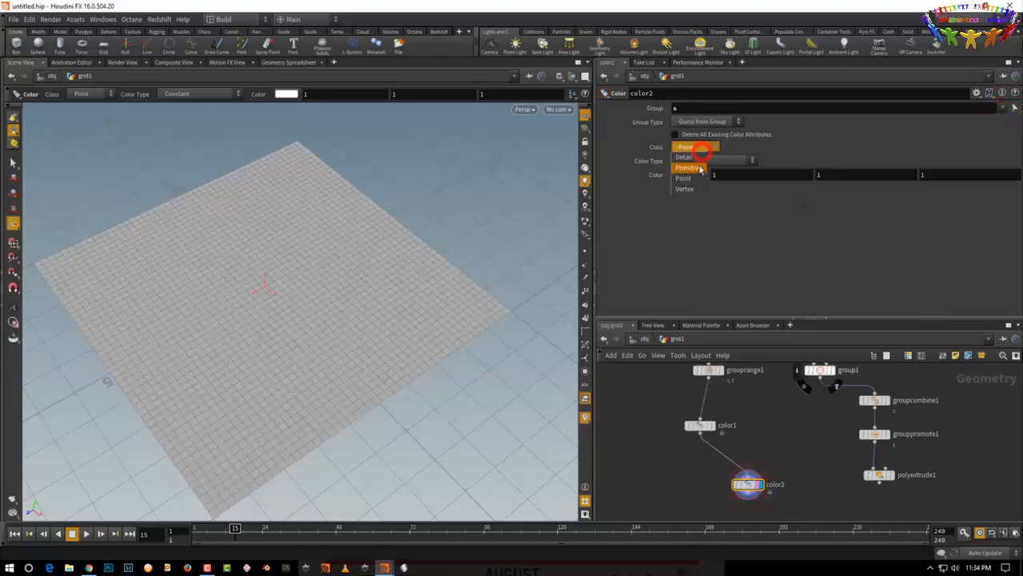
{"action": "left_click", "coordinate": [696, 170]}
{"action": "left_click", "coordinate": [686, 175]}
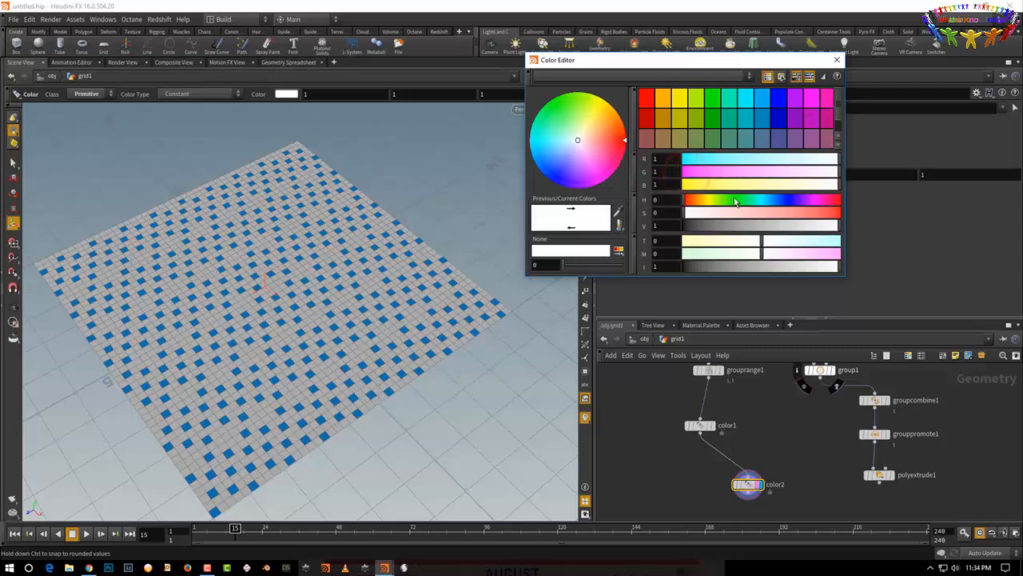
{"action": "left_click", "coordinate": [733, 201]}
{"action": "left_click_drag", "start_coordinate": [736, 213], "coordinate": [844, 212]}
{"action": "left_click", "coordinate": [837, 60]}
- Set group s's range filter in grouprange1 to select 1 of 9, trying an offset of 4 before returning it to 0
{"action": "middle_click_drag", "start_coordinate": [664, 349], "coordinate": [660, 398]}
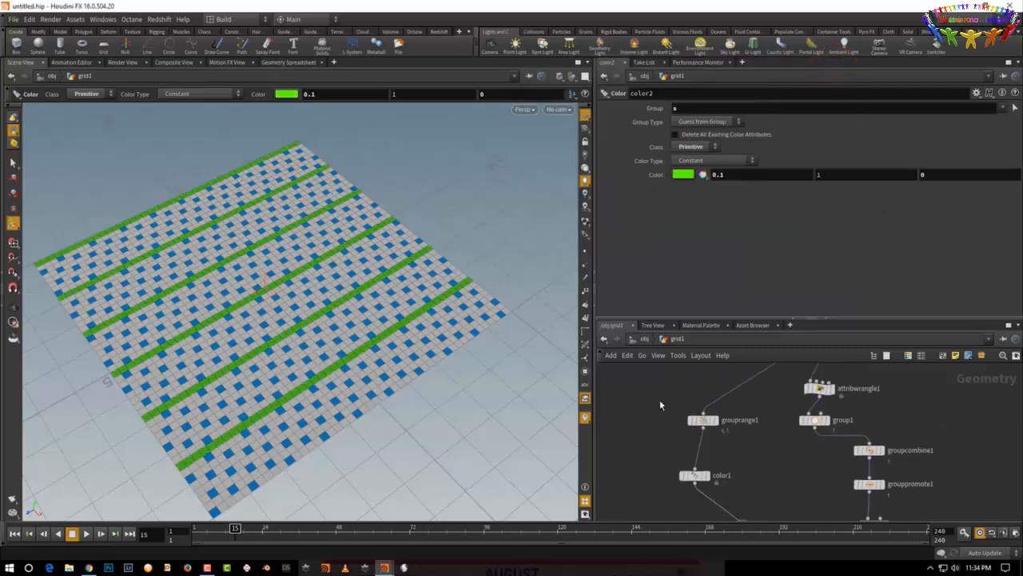
{"action": "left_click_drag", "start_coordinate": [658, 393], "coordinate": [724, 432]}
{"action": "mouse_move", "coordinate": [982, 216]}
{"action": "left_mouse_down"}
{"action": "mouse_move", "coordinate": [943, 228]}
{"action": "mouse_move", "coordinate": [995, 220]}
{"action": "left_mouse_up"}
{"action": "left_click_drag", "start_coordinate": [469, 440], "coordinate": [447, 436]}
{"action": "mouse_move", "coordinate": [774, 231]}
{"action": "left_mouse_down"}
{"action": "mouse_move", "coordinate": [960, 231]}
{"action": "mouse_move", "coordinate": [755, 231]}
{"action": "left_mouse_up"}
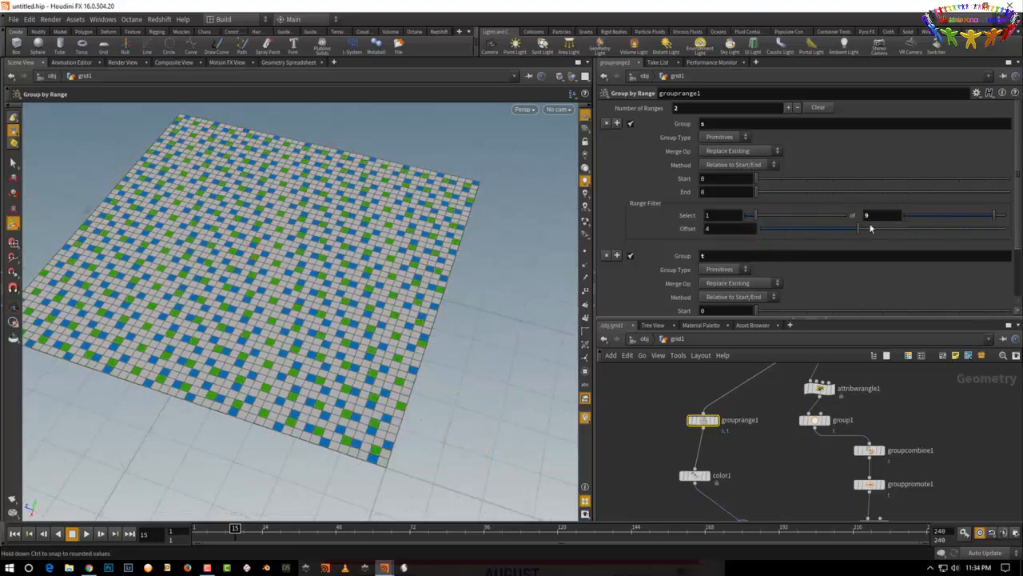
{"action": "mouse_move", "coordinate": [487, 430]}
{"action": "left_mouse_down"}
{"action": "mouse_move", "coordinate": [518, 440]}
{"action": "mouse_move", "coordinate": [494, 427]}
{"action": "left_mouse_up"}
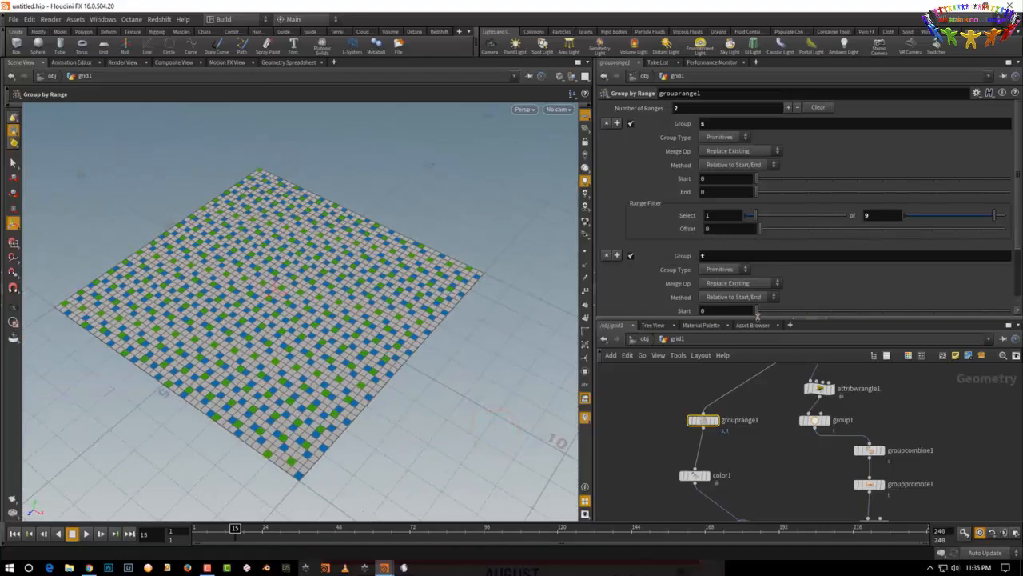
- Align grouprange1, color1 and color2 in a vertical column and enlarge the network area
{"action": "middle_click_drag", "start_coordinate": [743, 507], "coordinate": [817, 471]}
{"action": "left_click_drag", "start_coordinate": [817, 470], "coordinate": [770, 470]}
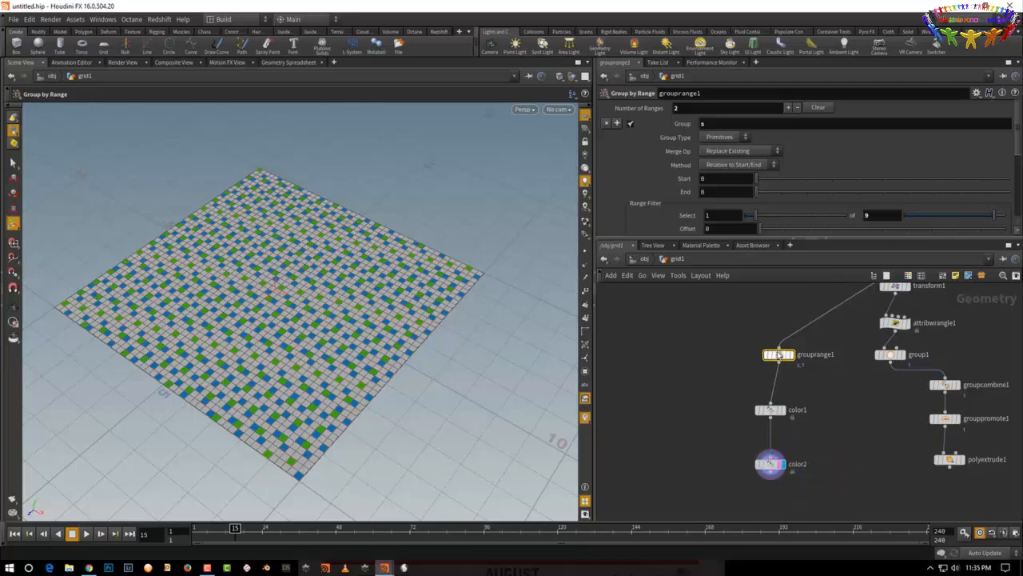
{"action": "left_click_drag", "start_coordinate": [779, 355], "coordinate": [770, 466]}
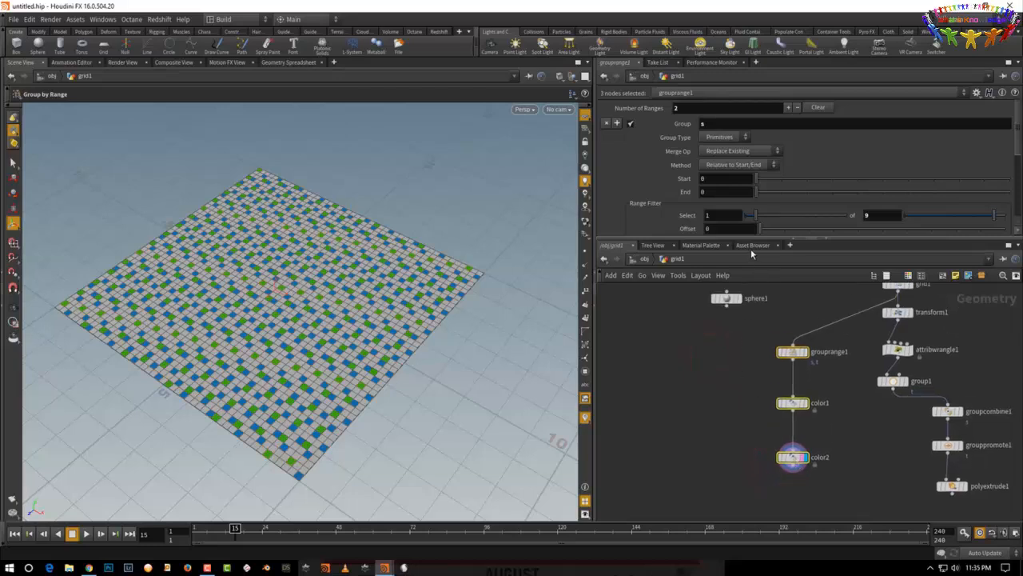
{"action": "left_click_drag", "start_coordinate": [757, 241], "coordinate": [757, 200]}
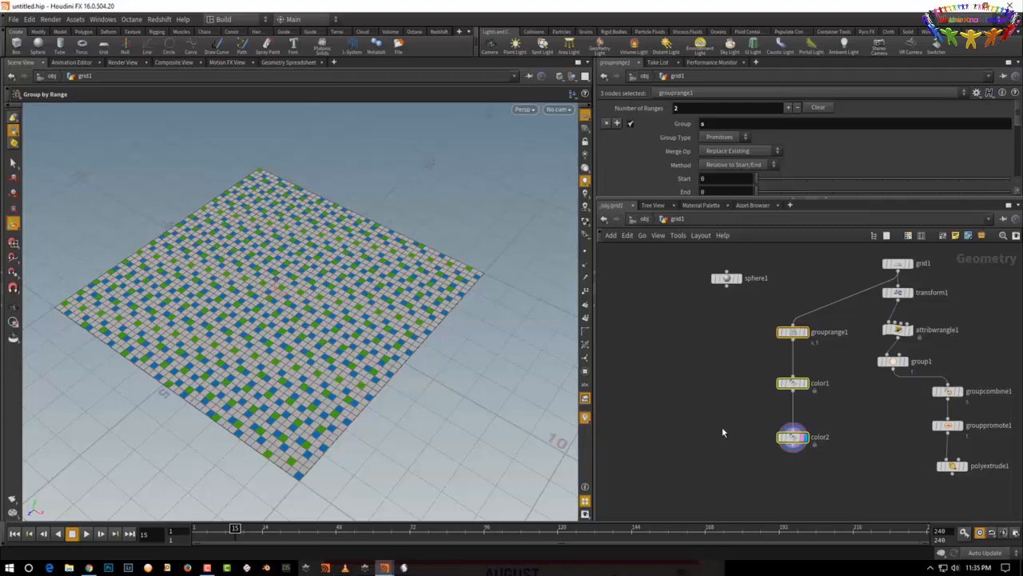
- Add a Line node in the empty network area beside the grouprange1 branch and display it
{"action": "key", "text": "Tab"}
{"action": "type", "text": "li"}
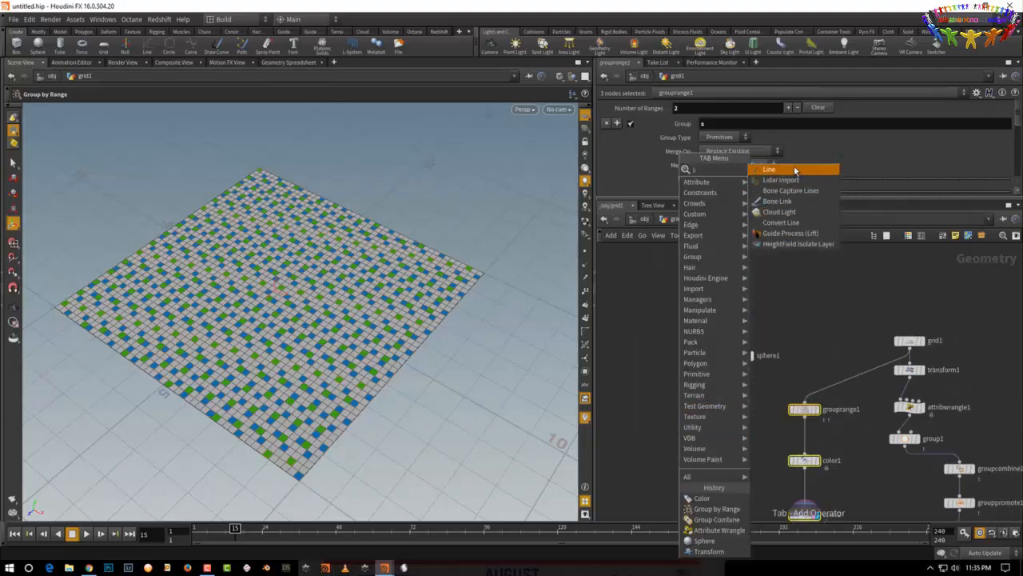
{"action": "key", "text": "Return"}
{"action": "left_click", "coordinate": [676, 395]}
{"action": "scroll", "coordinate": [676, 459], "scroll_direction": "up", "scroll_amount": 3}
{"action": "left_click", "coordinate": [688, 361]}
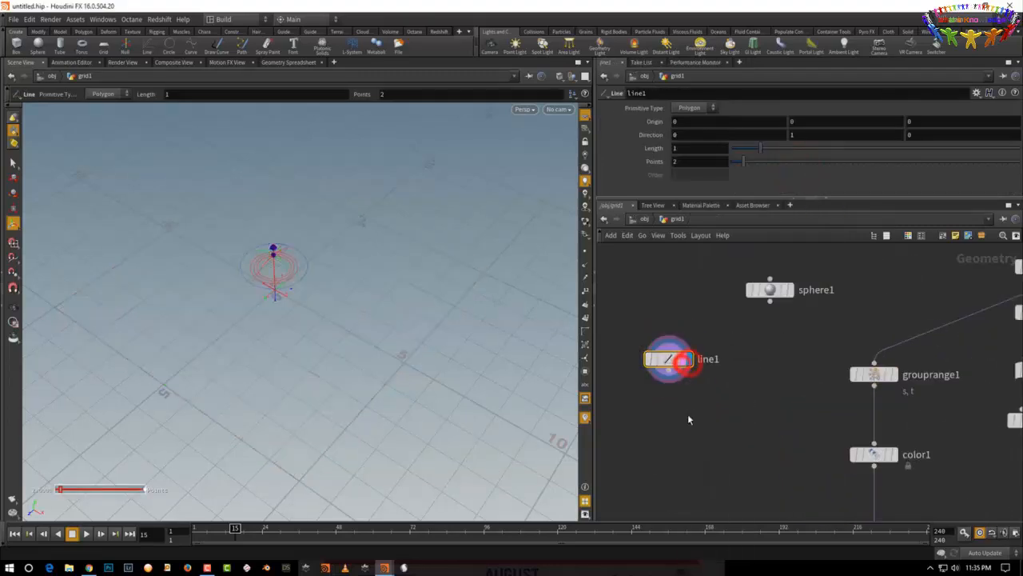
{"action": "left_click", "coordinate": [686, 414]}
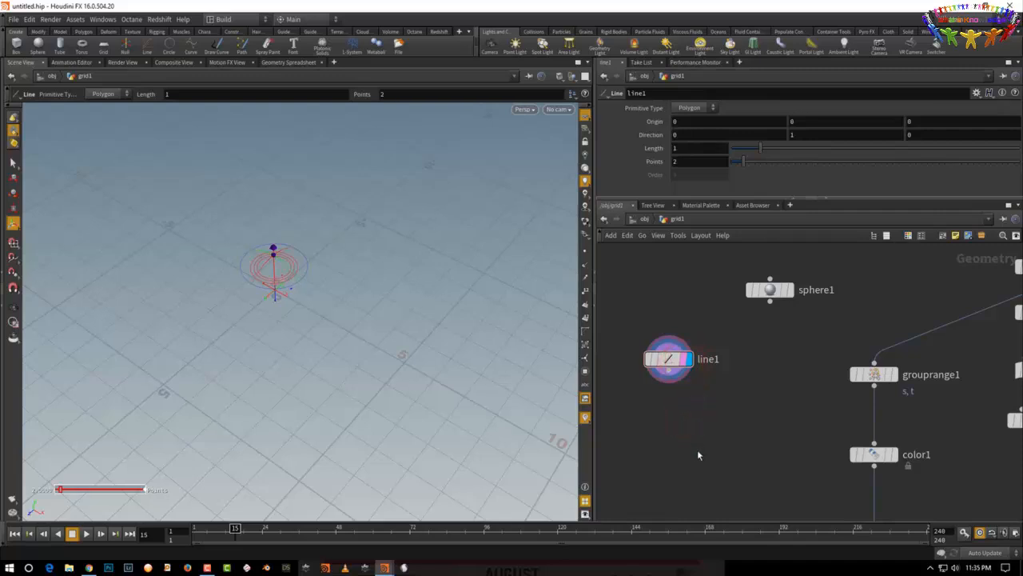
- Show points in the viewport and set line1's length to 2.2 with 20 points
{"action": "left_click_drag", "start_coordinate": [440, 379], "coordinate": [388, 416], "text": "alt"}
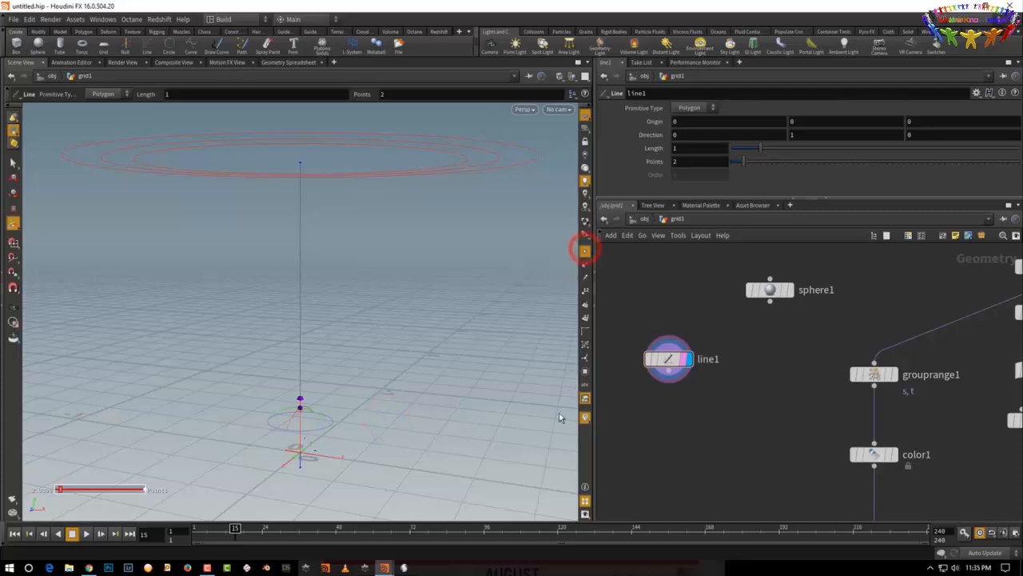
{"action": "left_click_drag", "start_coordinate": [760, 149], "coordinate": [794, 149]}
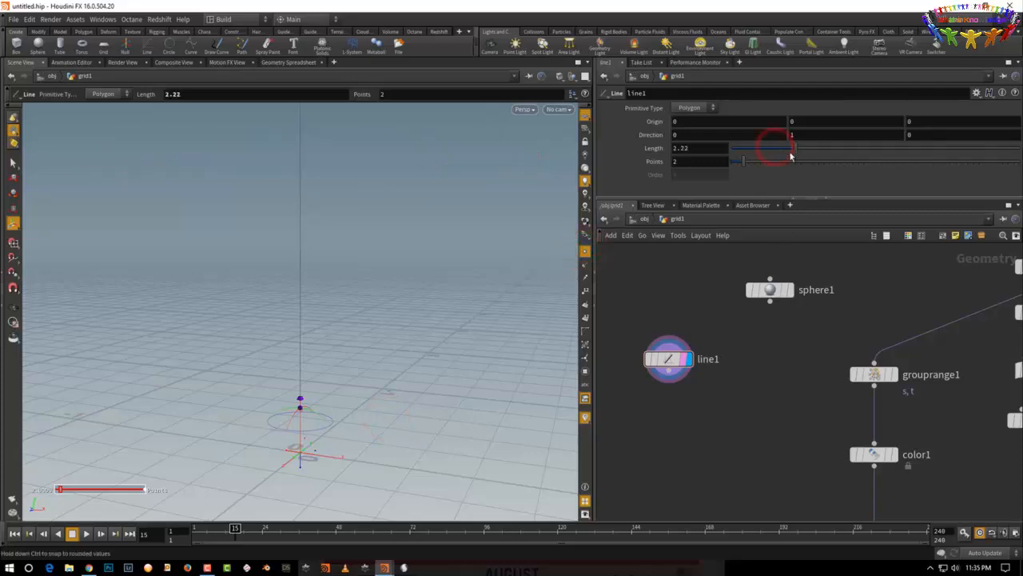
{"action": "key", "text": "Escape"}
{"action": "left_click_drag", "start_coordinate": [425, 333], "coordinate": [462, 370]}
{"action": "left_click_drag", "start_coordinate": [743, 162], "coordinate": [848, 159]}
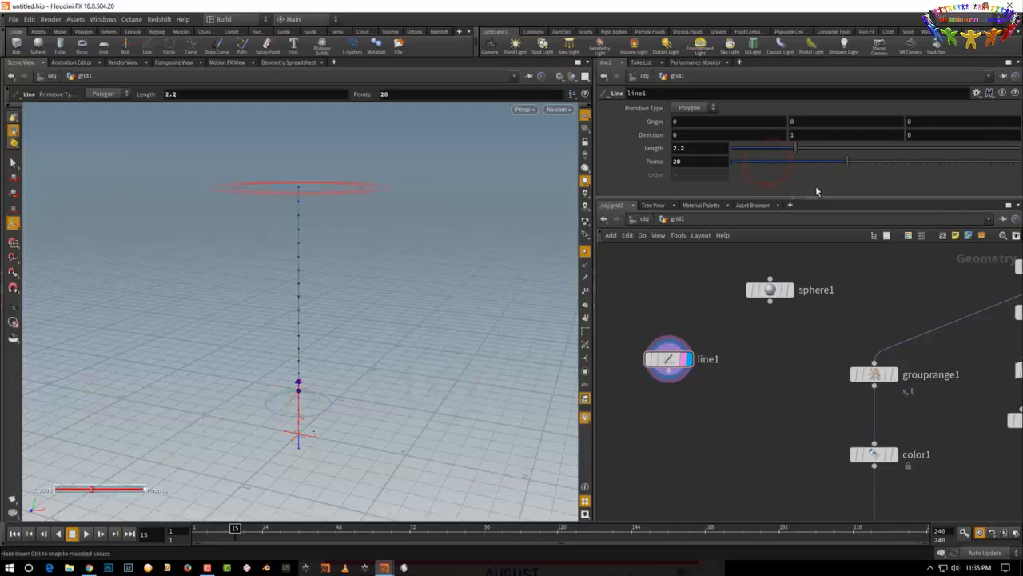
- Add a Group by Range node below line1, wired to it and displayed, with its group type set to Points
{"action": "key", "text": "Tab"}
{"action": "type", "text": "g"}
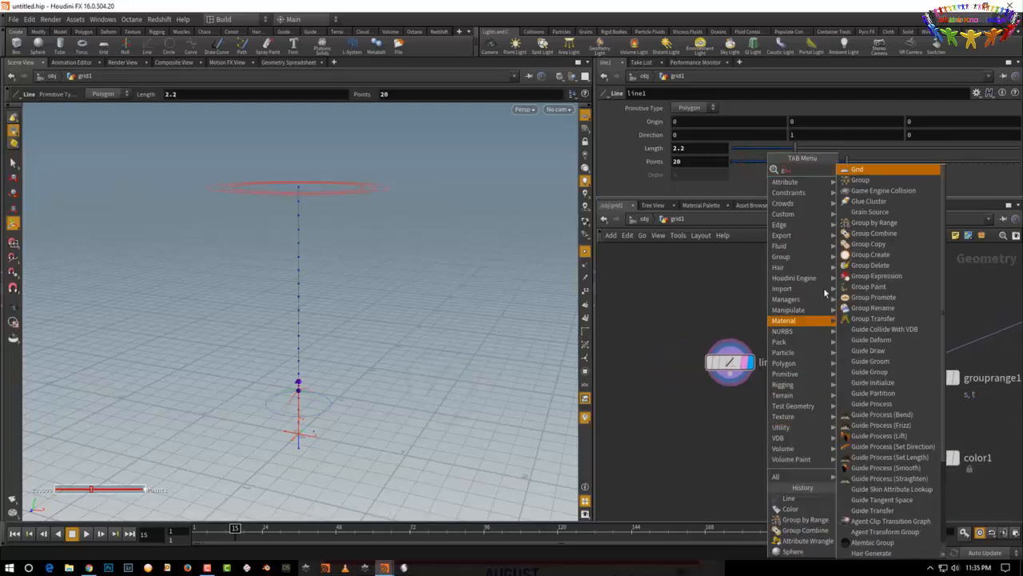
{"action": "left_click", "coordinate": [805, 519]}
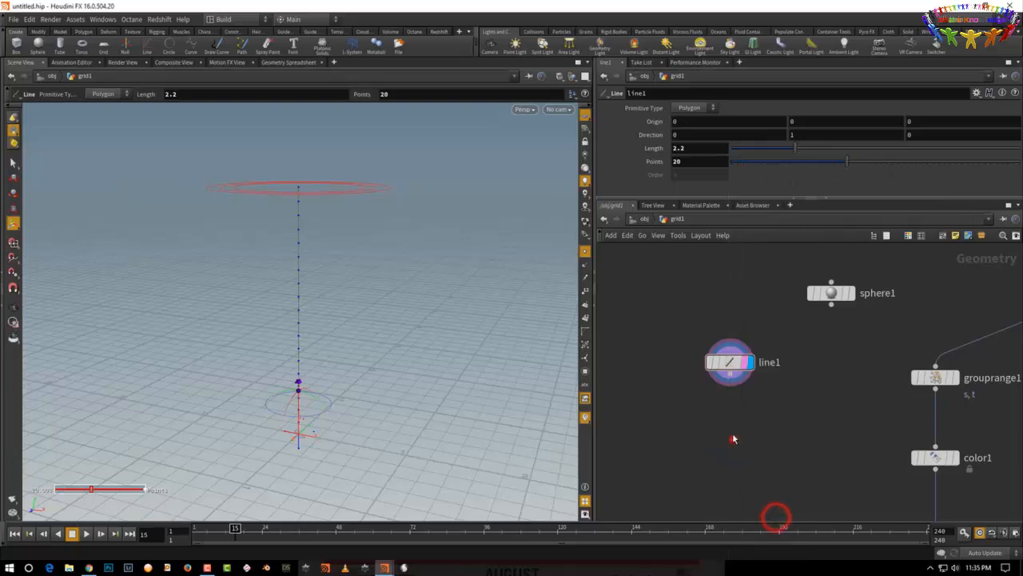
{"action": "left_click", "coordinate": [730, 438]}
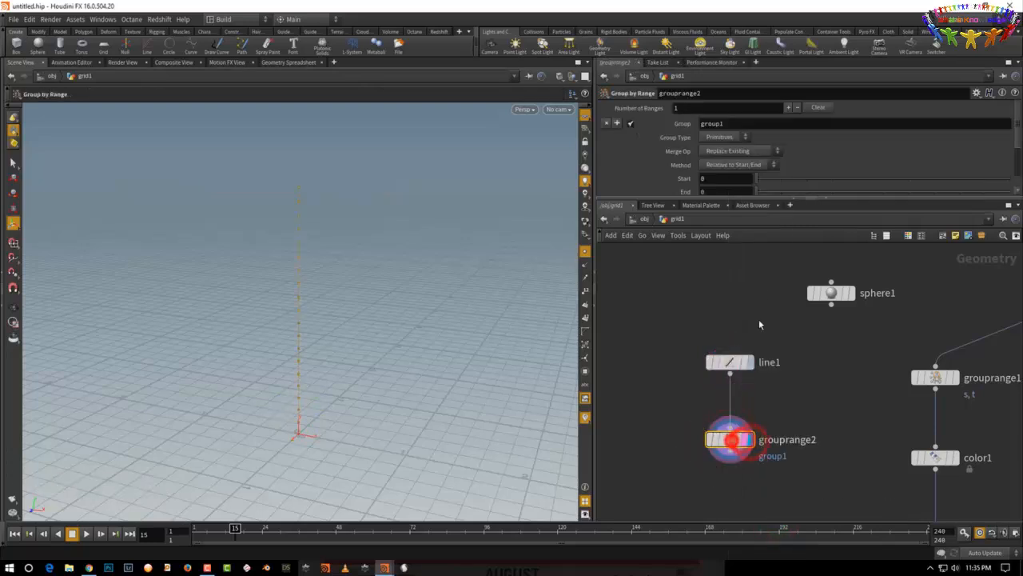
{"action": "left_click", "coordinate": [727, 136]}
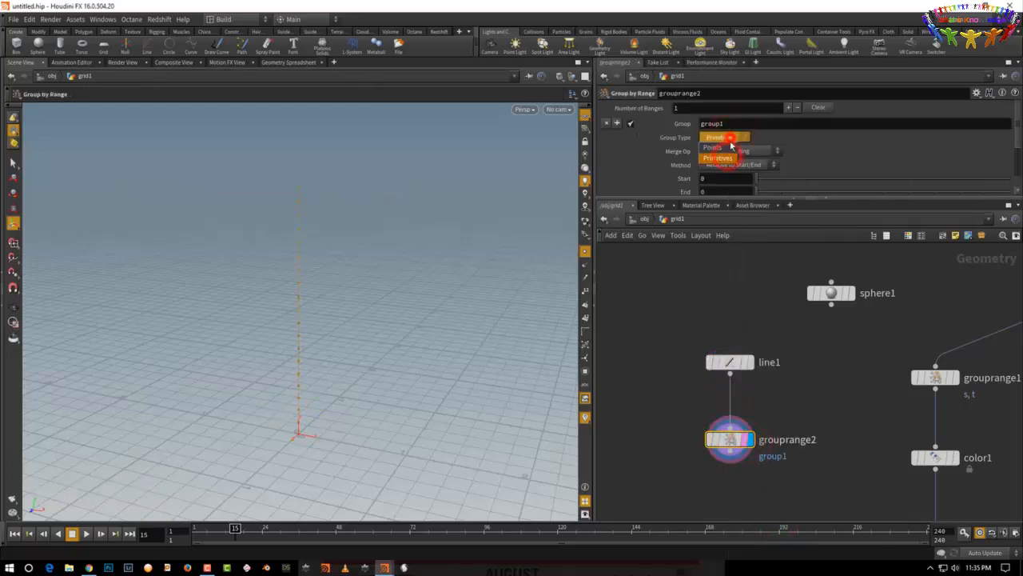
{"action": "left_click", "coordinate": [713, 147]}
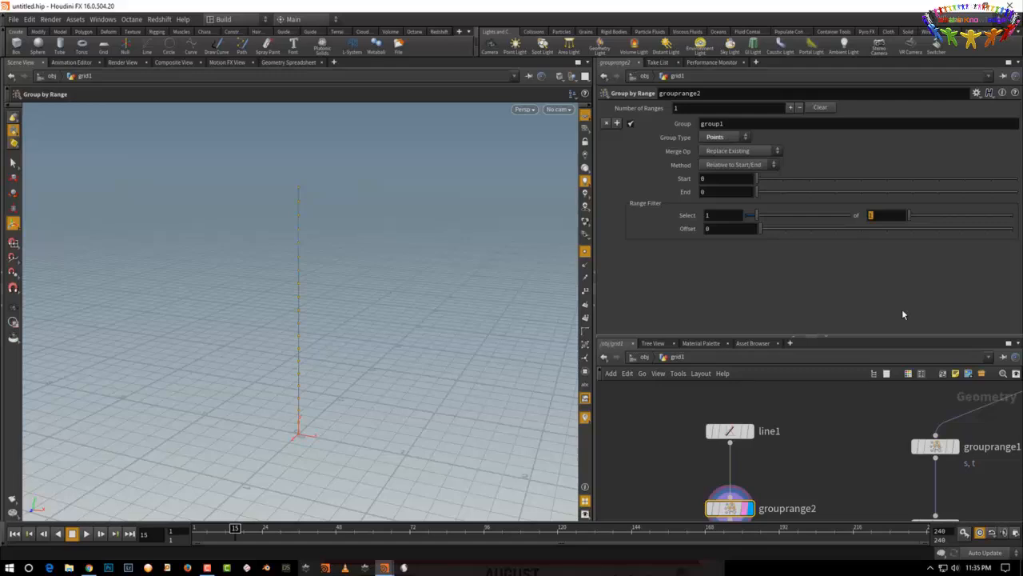
- Set grouprange2's range filter to select 1 of npoints("../line1")-1 and inspect the node's info
{"action": "type", "text": "npoint"}
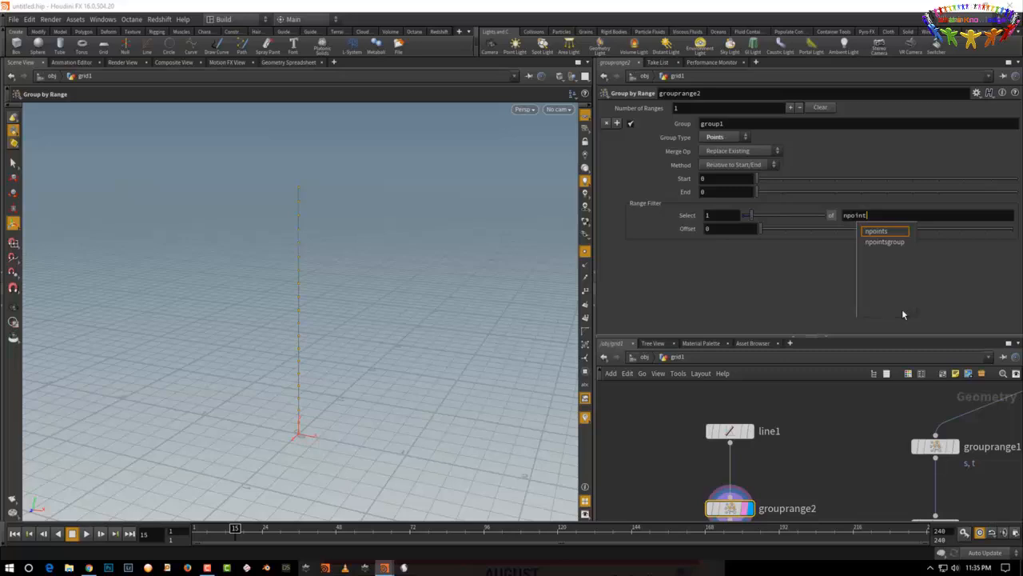
{"action": "type", "text": "(\""}
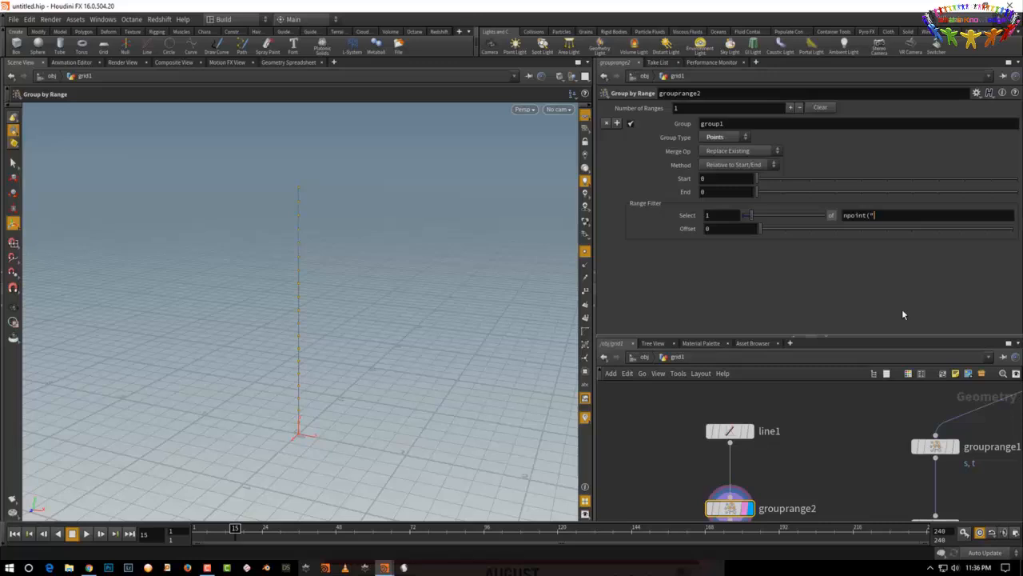
{"action": "type", "text": "../line1\")-1"}
{"action": "key", "text": "Return"}
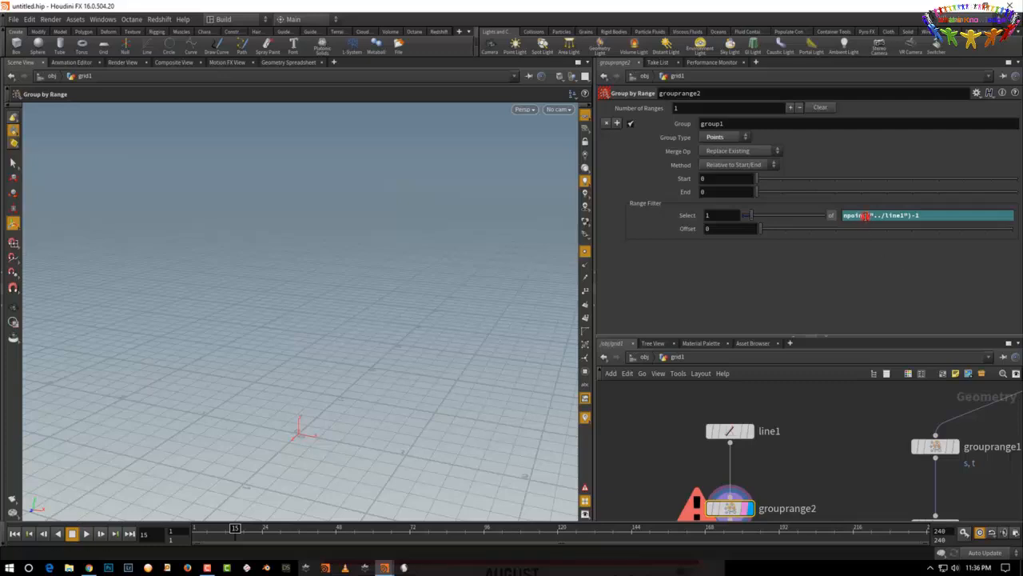
{"action": "left_click", "coordinate": [864, 216]}
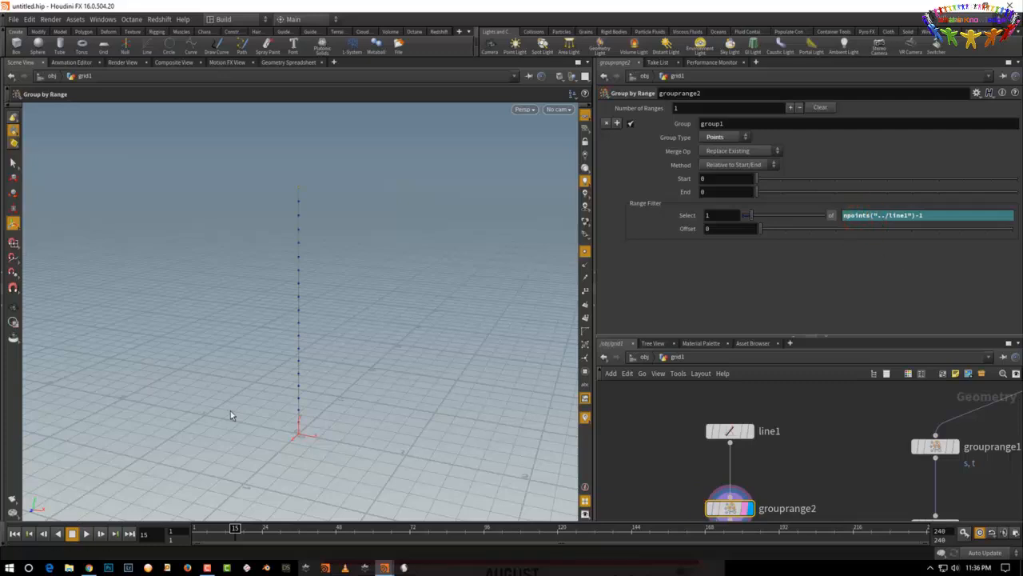
{"action": "left_click", "coordinate": [819, 463]}
{"action": "middle_click_drag", "start_coordinate": [827, 401], "coordinate": [852, 323]}
{"action": "left_click", "coordinate": [723, 445]}
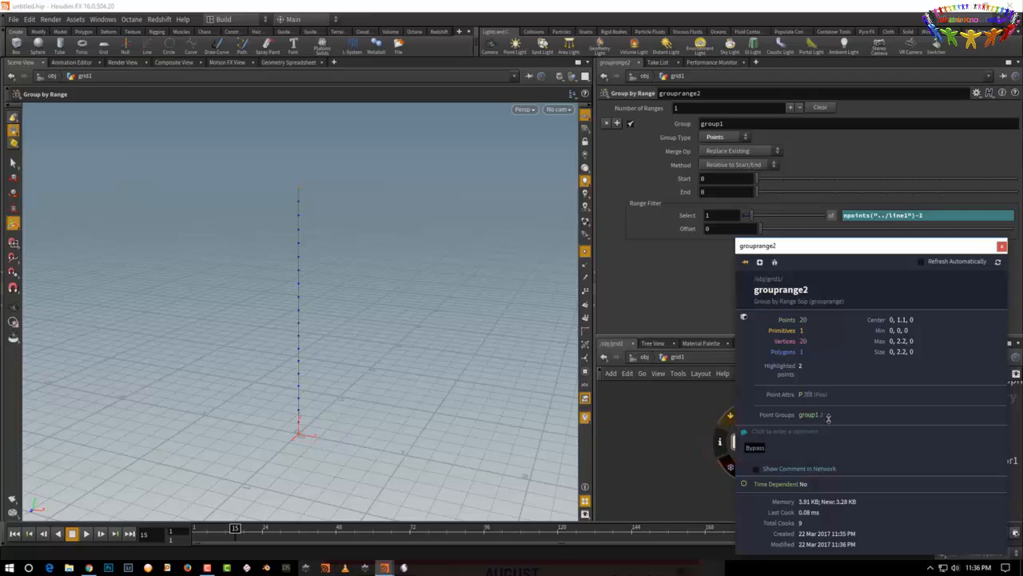
{"action": "left_click", "coordinate": [673, 456]}
- Add a Box node beside grouprange2 and a Copy to Points node below them, enlarging the network area
{"action": "key", "text": "Tab"}
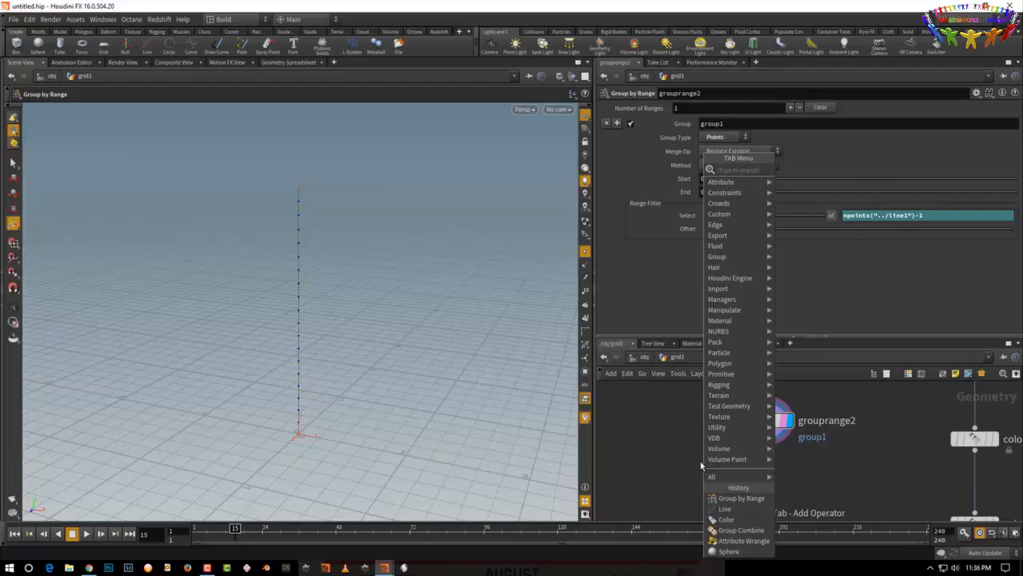
{"action": "left_click", "coordinate": [798, 168]}
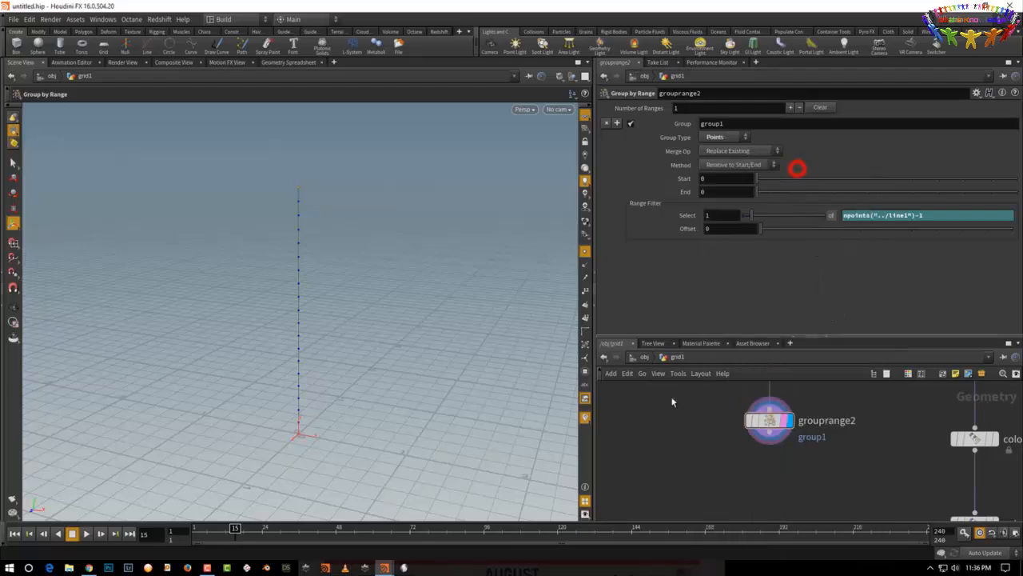
{"action": "left_click", "coordinate": [663, 423]}
{"action": "key", "text": "Tab"}
{"action": "type", "text": "cop"}
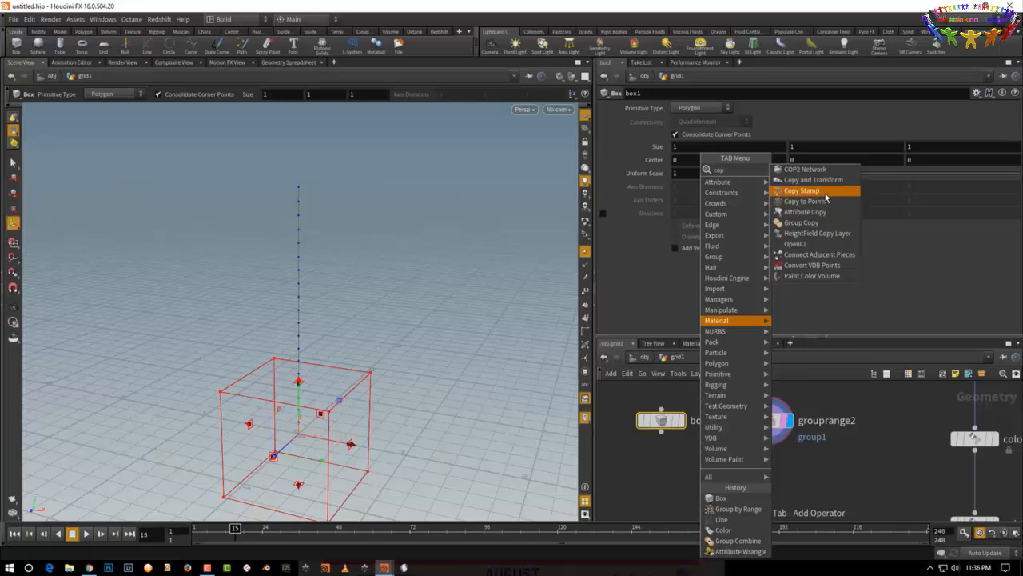
{"action": "left_click", "coordinate": [827, 201]}
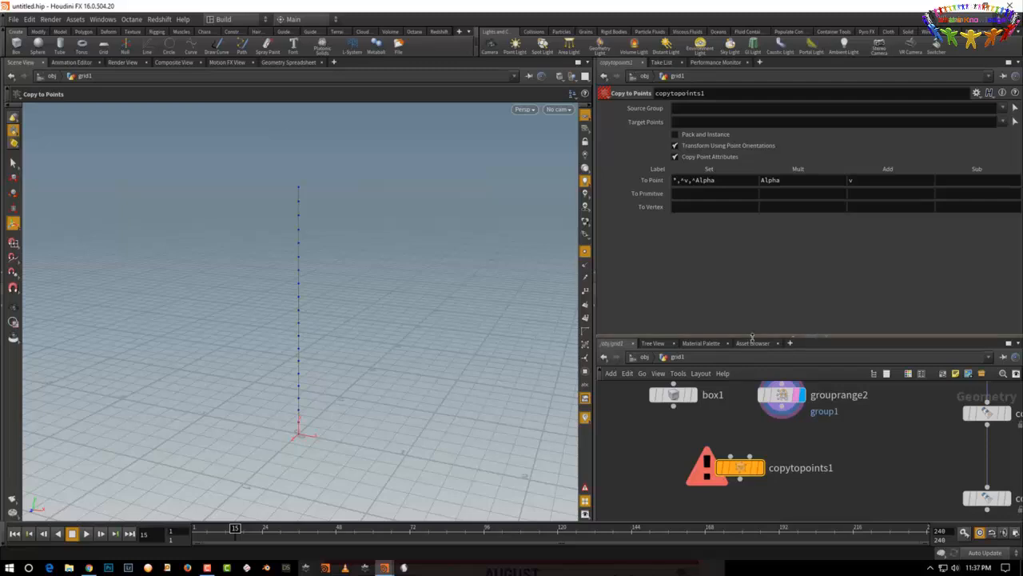
{"action": "left_click_drag", "start_coordinate": [753, 336], "coordinate": [753, 274]}
{"action": "left_click_drag", "start_coordinate": [738, 437], "coordinate": [737, 467]}
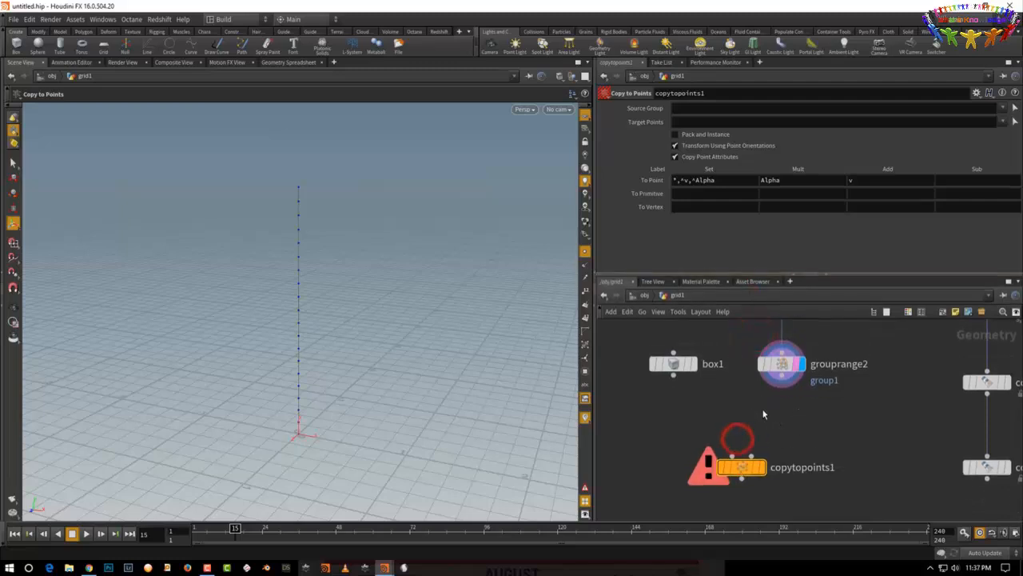
- Wire box1 and grouprange2 into copytopoints1, display it and set its target points to group1
{"action": "left_click", "coordinate": [674, 376]}
{"action": "left_click", "coordinate": [732, 442]}
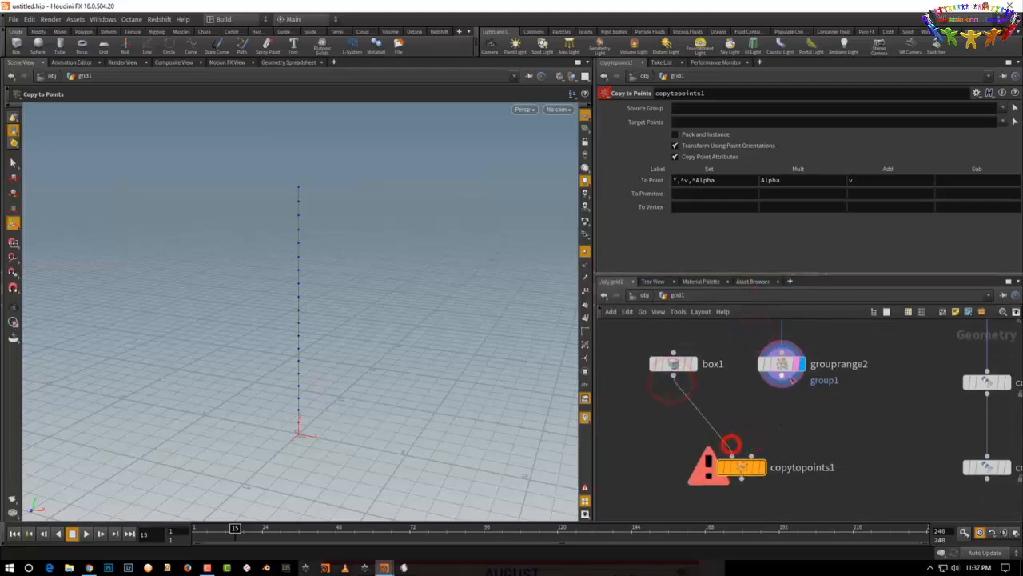
{"action": "left_click", "coordinate": [782, 379]}
{"action": "left_click", "coordinate": [752, 453]}
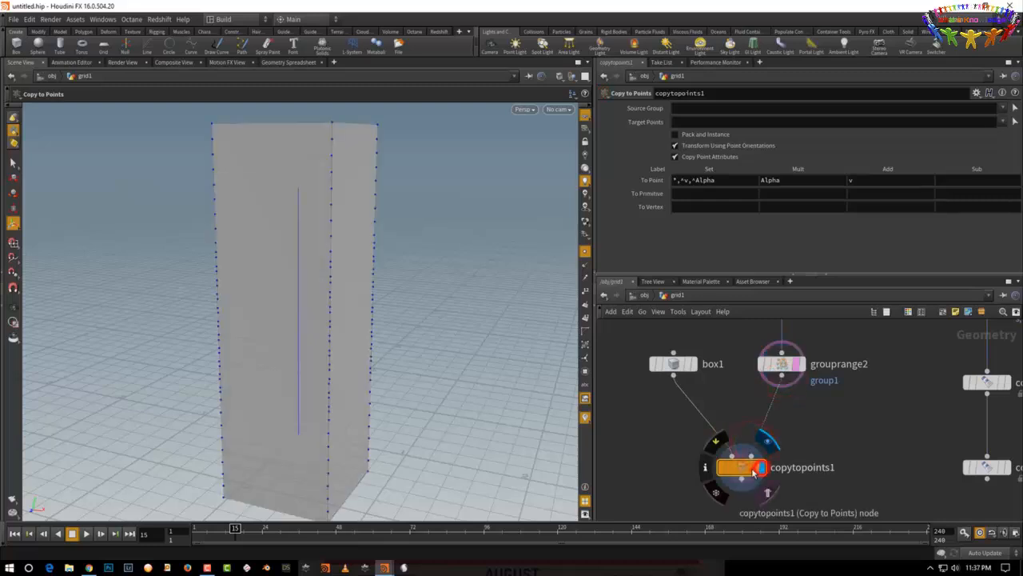
{"action": "left_click", "coordinate": [1002, 122]}
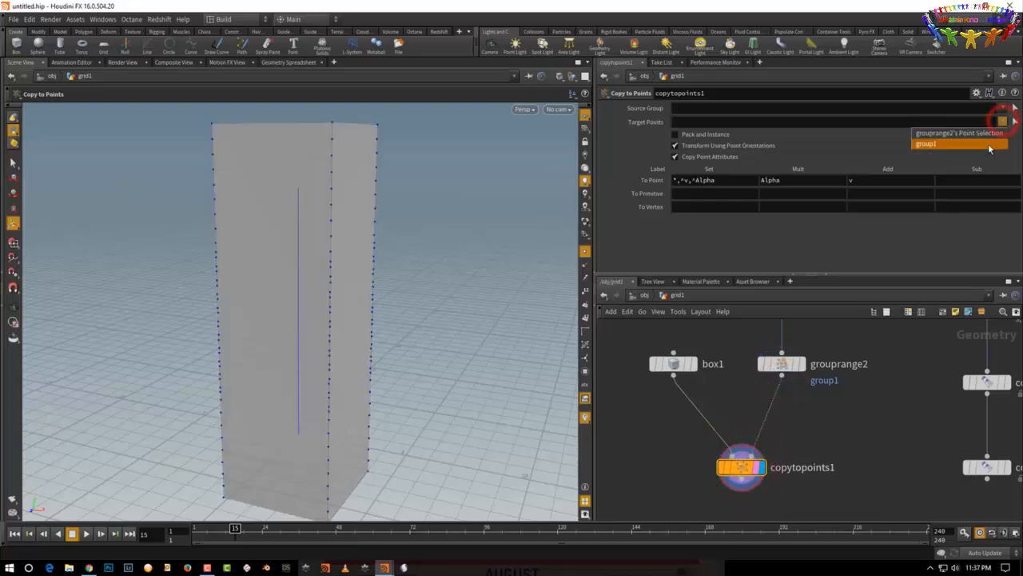
{"action": "left_click", "coordinate": [989, 144]}
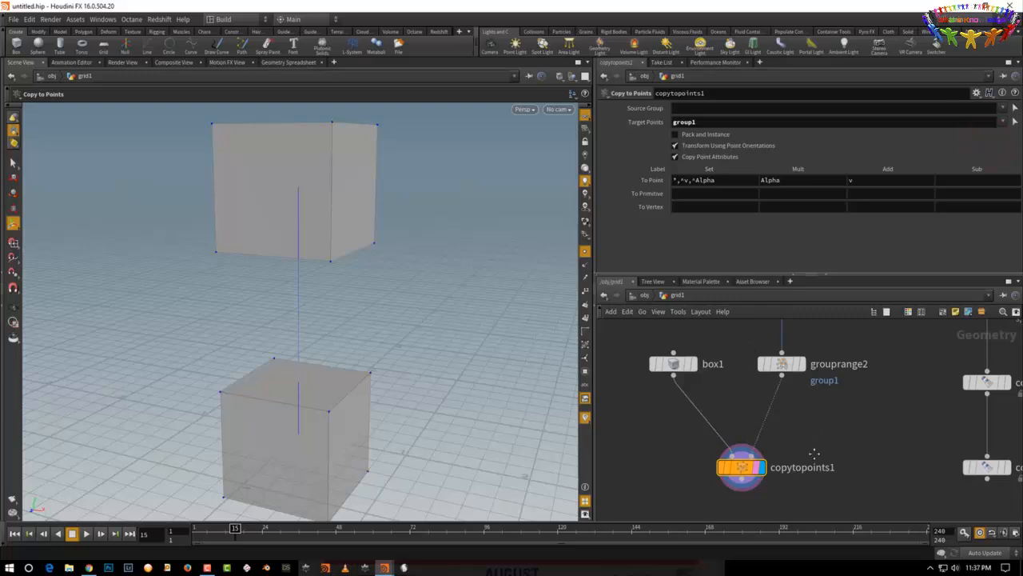
- Set box1's uniform scale to 0.3 and display line1
{"action": "middle_click_drag", "start_coordinate": [814, 454], "coordinate": [801, 505]}
{"action": "left_click_drag", "start_coordinate": [695, 380], "coordinate": [639, 421]}
{"action": "left_click_drag", "start_coordinate": [761, 174], "coordinate": [741, 178]}
{"action": "middle_click_drag", "start_coordinate": [837, 407], "coordinate": [824, 449]}
{"action": "left_click", "coordinate": [770, 382]}
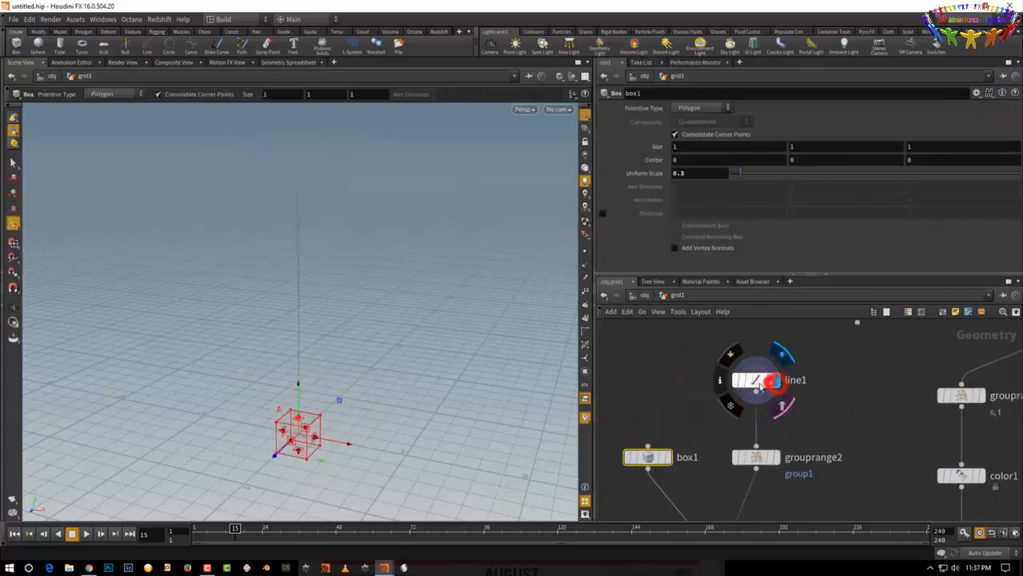
- Show copytopoints1 as a template over line1, increase line1's number of points and open grouprange2's parameters
{"action": "left_click", "coordinate": [759, 385]}
{"action": "middle_click_drag", "start_coordinate": [717, 430], "coordinate": [723, 361]}
{"action": "left_click", "coordinate": [736, 491]}
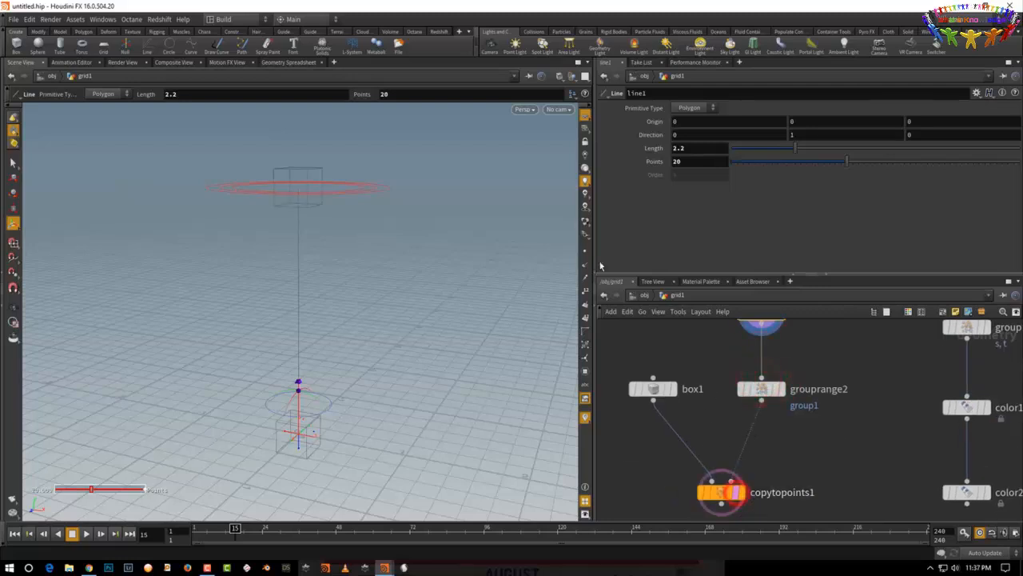
{"action": "left_click_drag", "start_coordinate": [839, 160], "coordinate": [876, 162]}
{"action": "middle_click_drag", "start_coordinate": [820, 362], "coordinate": [808, 396]}
{"action": "left_click", "coordinate": [750, 423]}
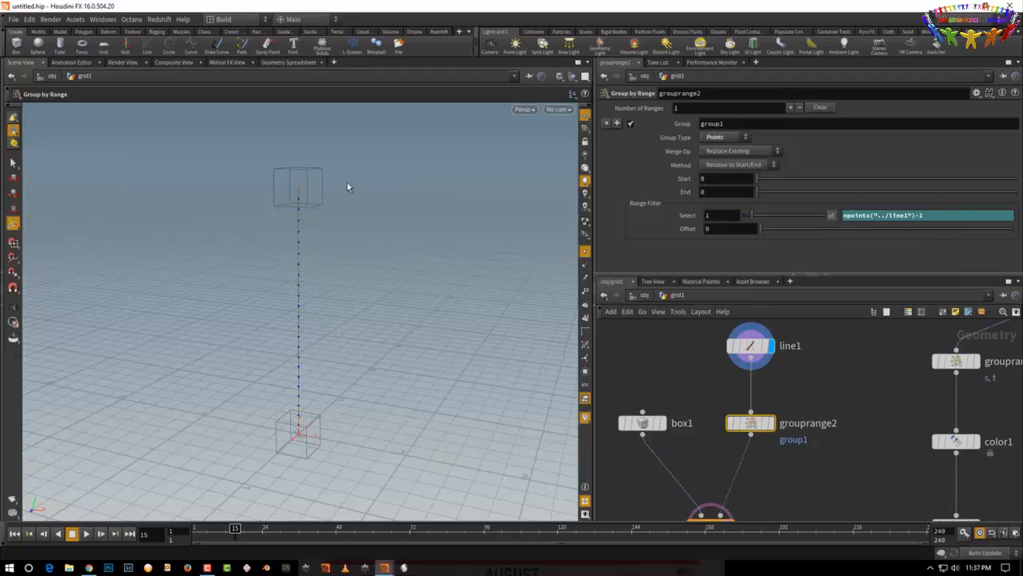
- Tidy the network by aligning groupcombine1, grouppromote1 and polyextrude1 beneath group1 and moving grid1 further above transform1
{"action": "scroll", "coordinate": [772, 467], "scroll_direction": "down", "scroll_amount": 5}
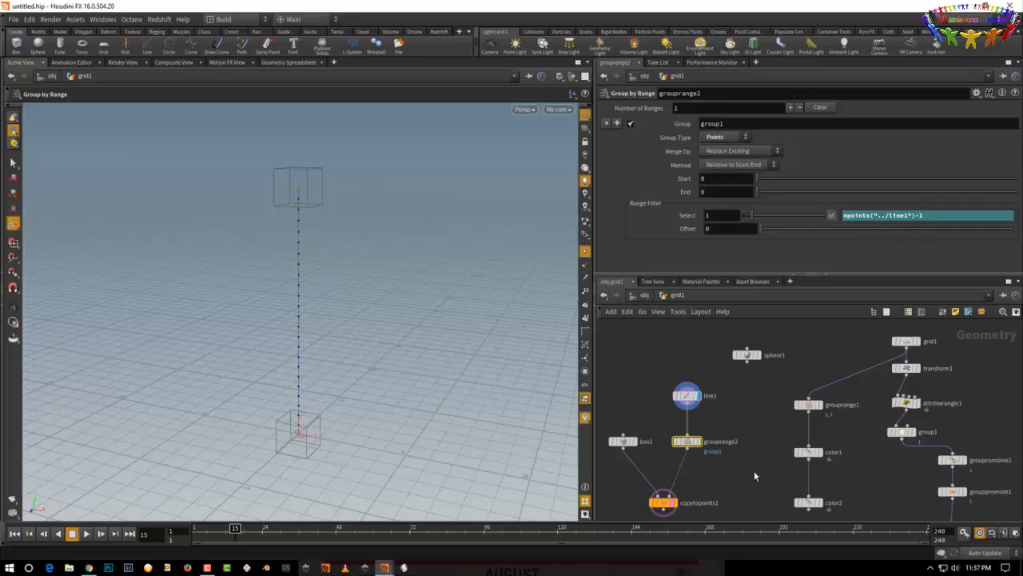
{"action": "scroll", "coordinate": [756, 469], "scroll_direction": "down", "scroll_amount": 3}
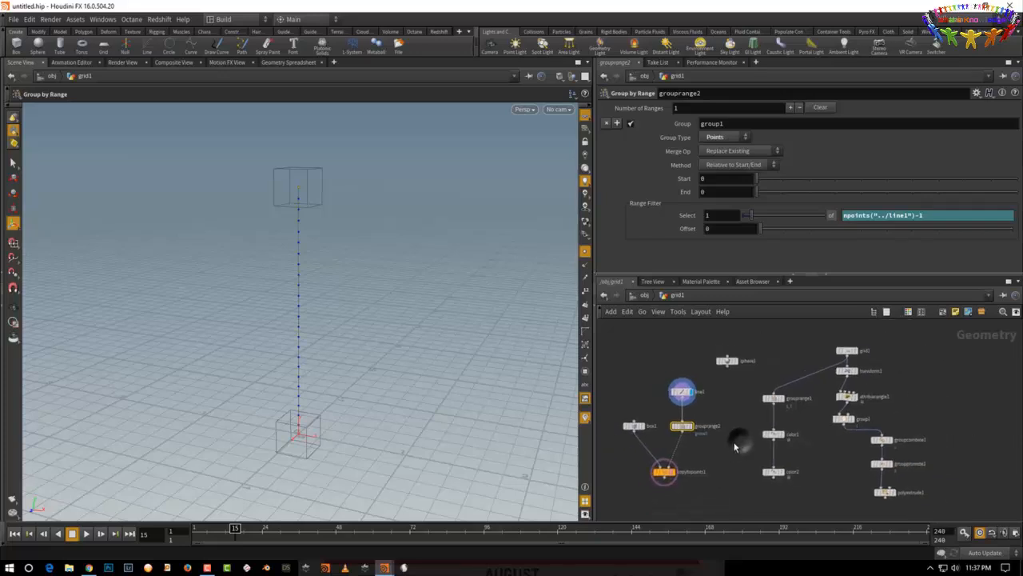
{"action": "middle_click_drag", "start_coordinate": [739, 442], "coordinate": [703, 451]}
{"action": "left_click_drag", "start_coordinate": [894, 434], "coordinate": [837, 521]}
{"action": "left_click_drag", "start_coordinate": [844, 448], "coordinate": [799, 473]}
{"action": "left_click", "coordinate": [846, 448]}
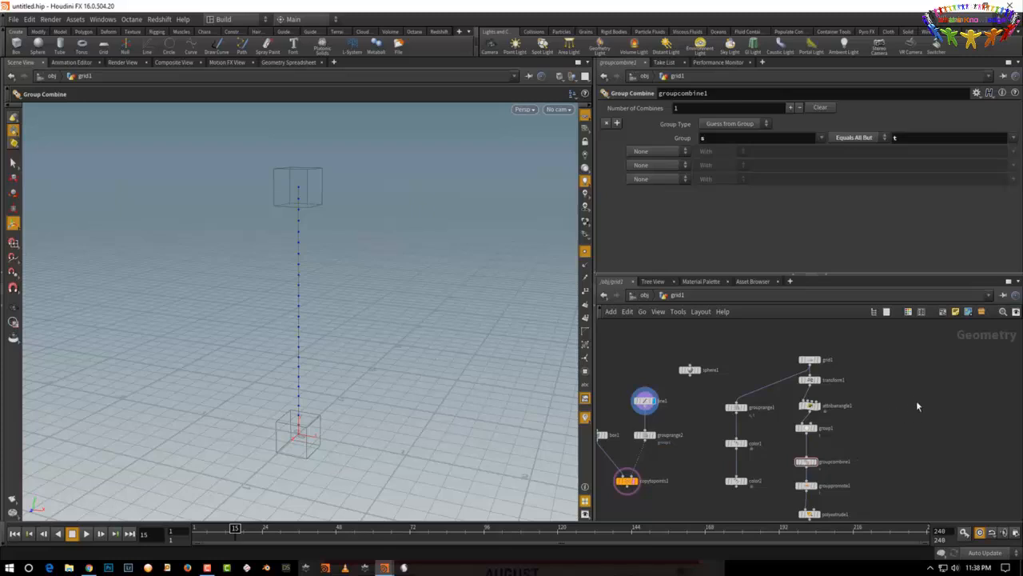
{"action": "middle_click_drag", "start_coordinate": [896, 419], "coordinate": [853, 401]}
{"action": "left_click_drag", "start_coordinate": [743, 410], "coordinate": [786, 500]}
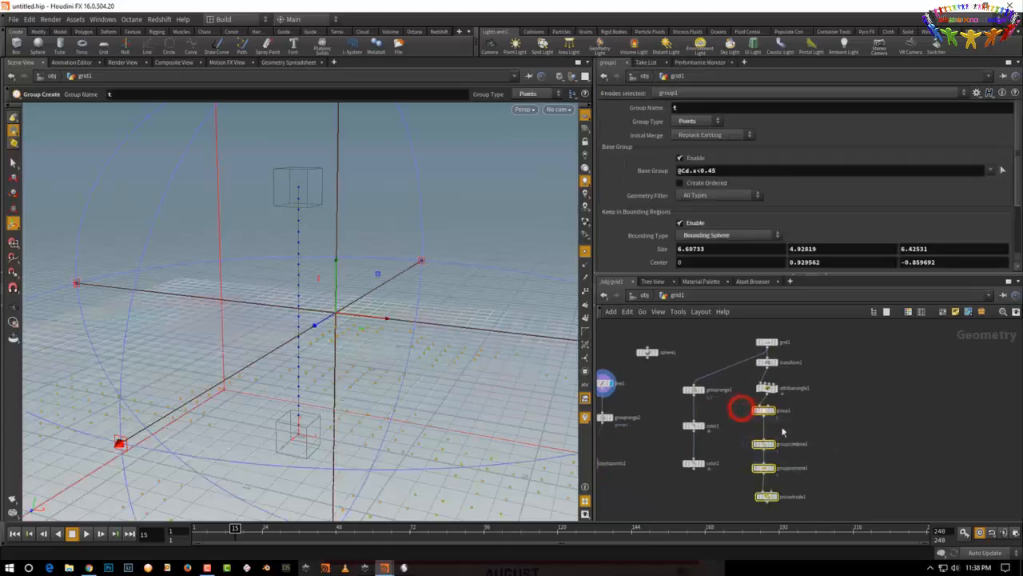
{"action": "left_click", "coordinate": [765, 416]}
{"action": "left_click", "coordinate": [804, 420]}
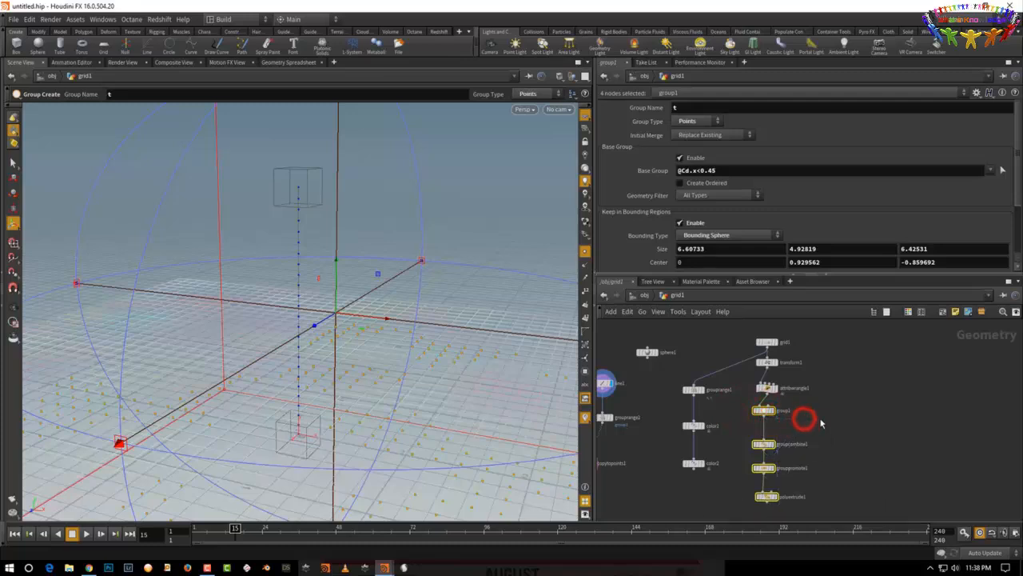
{"action": "middle_click_drag", "start_coordinate": [822, 402], "coordinate": [795, 422]}
{"action": "left_click_drag", "start_coordinate": [743, 362], "coordinate": [745, 331]}
- Display grid1 and hide the point markers, framing the whole grid from above
{"action": "scroll", "coordinate": [745, 336], "scroll_direction": "up", "scroll_amount": 3}
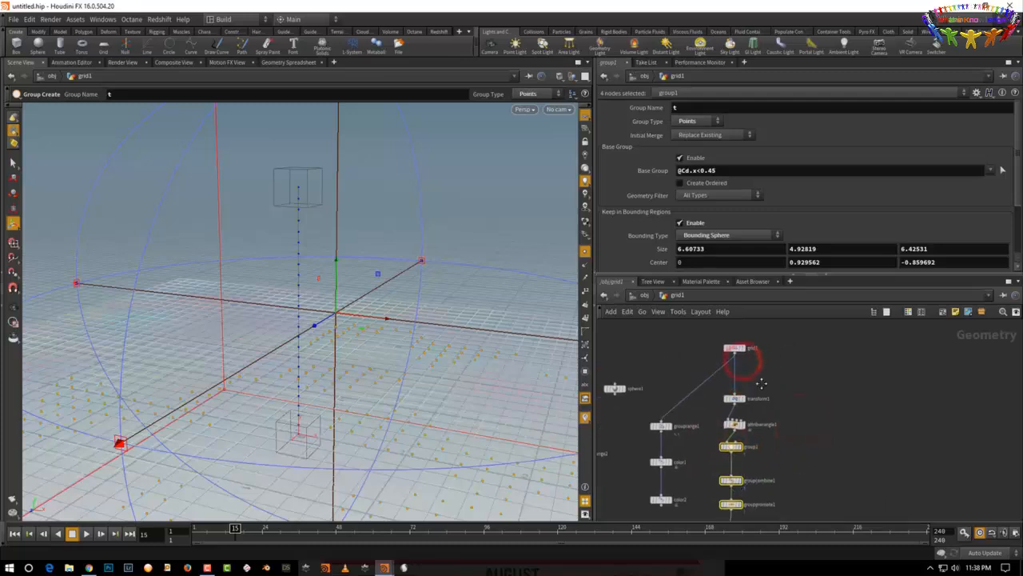
{"action": "left_click", "coordinate": [710, 361]}
{"action": "left_click", "coordinate": [701, 361]}
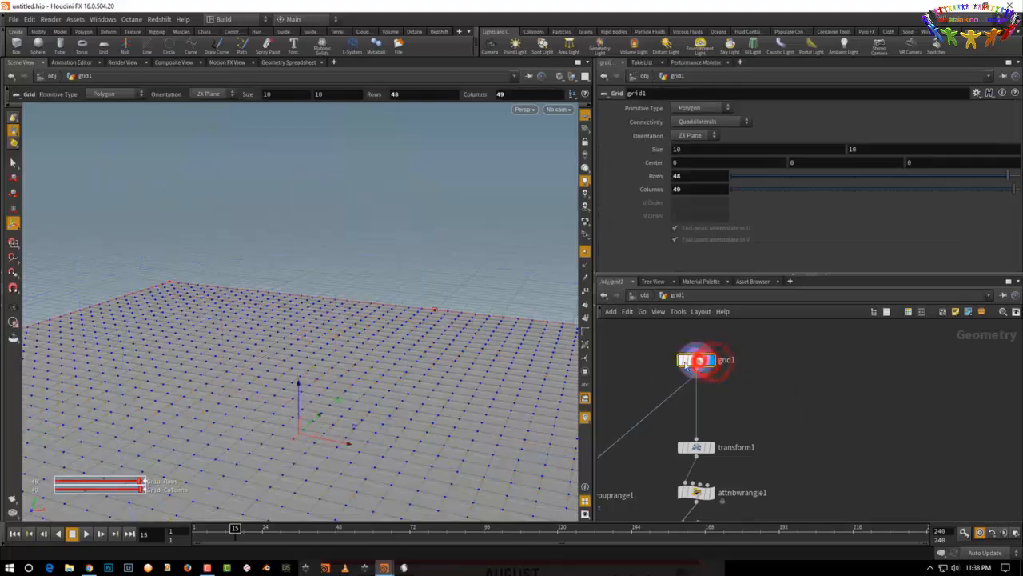
{"action": "left_click", "coordinate": [584, 251]}
{"action": "left_click_drag", "start_coordinate": [432, 278], "coordinate": [364, 420], "text": "alt"}
{"action": "middle_click_drag", "start_coordinate": [368, 408], "coordinate": [395, 277], "text": "alt"}
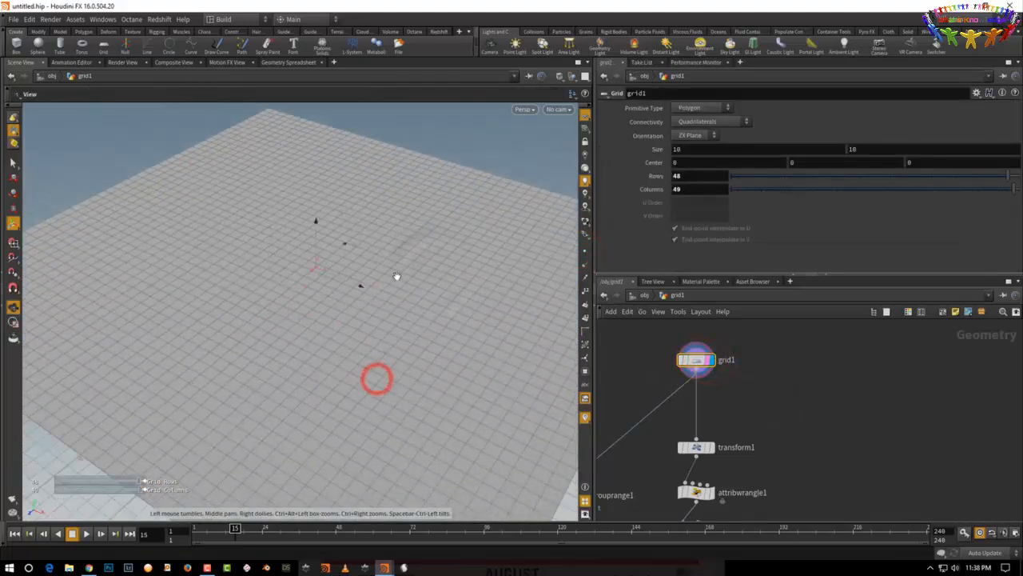
{"action": "right_click_drag", "start_coordinate": [400, 310], "coordinate": [368, 363], "text": "alt"}
{"action": "left_click_drag", "start_coordinate": [373, 361], "coordinate": [404, 369], "text": "alt"}
- Add a Group Expression node beside transform1 and wire grid1 into its first input
{"action": "middle_click_drag", "start_coordinate": [805, 407], "coordinate": [805, 419]}
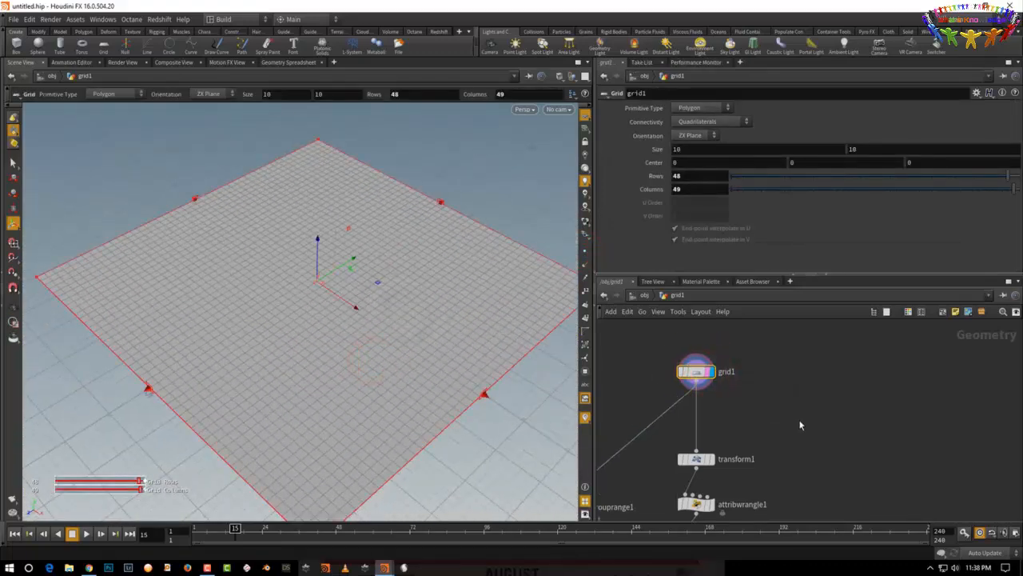
{"action": "key", "text": "Tab"}
{"action": "type", "text": "grou"}
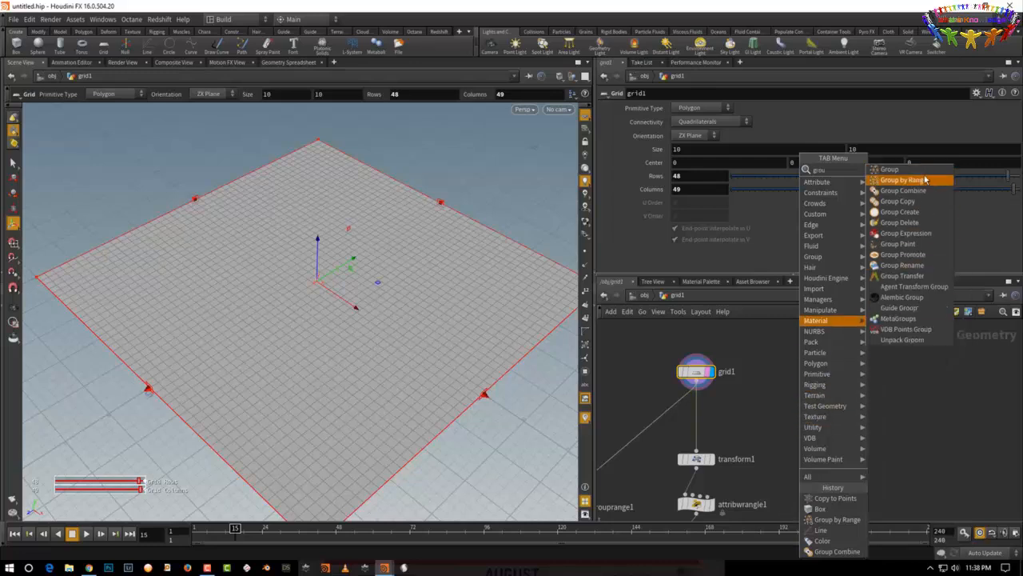
{"action": "left_click", "coordinate": [920, 233]}
{"action": "left_click", "coordinate": [817, 442]}
{"action": "left_click", "coordinate": [699, 387]}
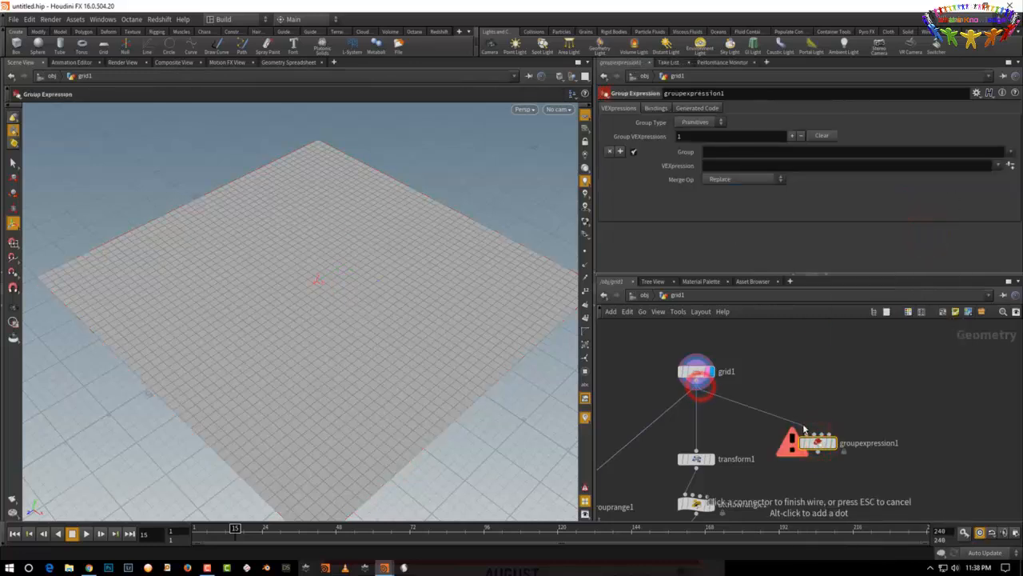
{"action": "left_click", "coordinate": [817, 434]}
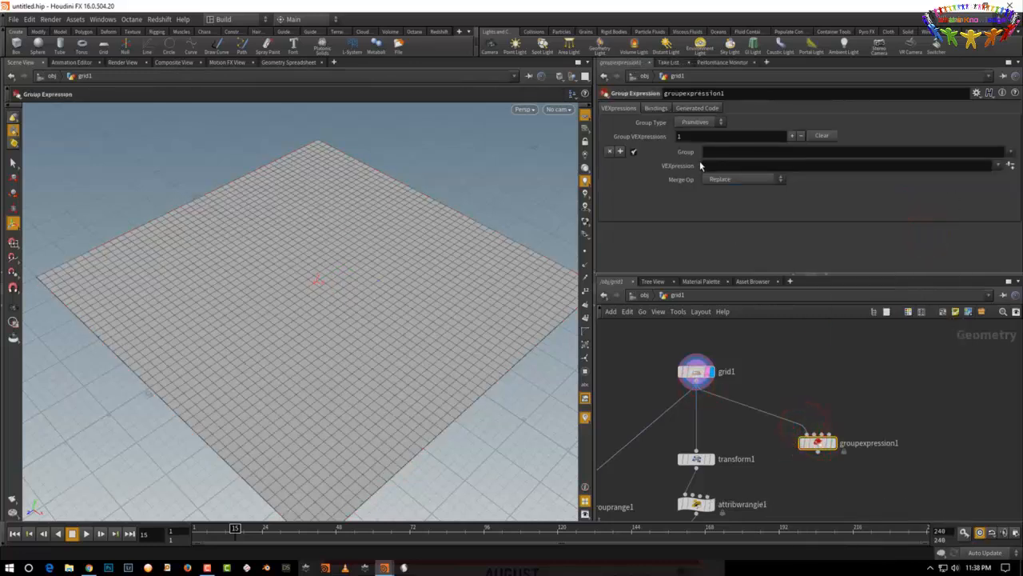
- Add two extra VEXpression entries to groupexpression1 and remove them again
{"action": "left_click", "coordinate": [620, 152]}
{"action": "left_click", "coordinate": [620, 152]}
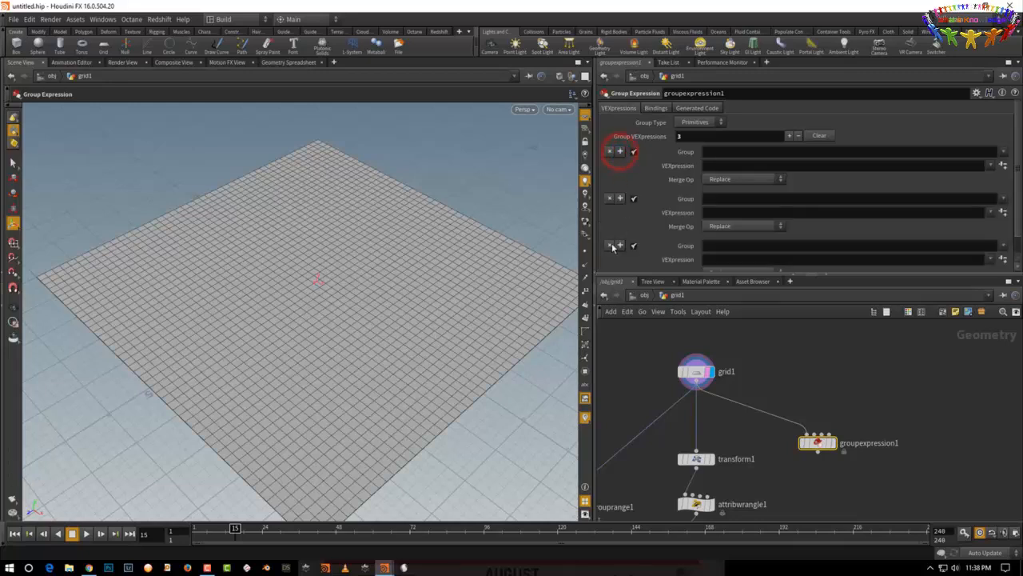
{"action": "left_click", "coordinate": [609, 245]}
{"action": "left_click", "coordinate": [609, 199]}
- Rewire groupexpression1's first input to attribwrangle1, place the node lower beside group1 and display it
{"action": "middle_click_drag", "start_coordinate": [817, 442], "coordinate": [791, 388]}
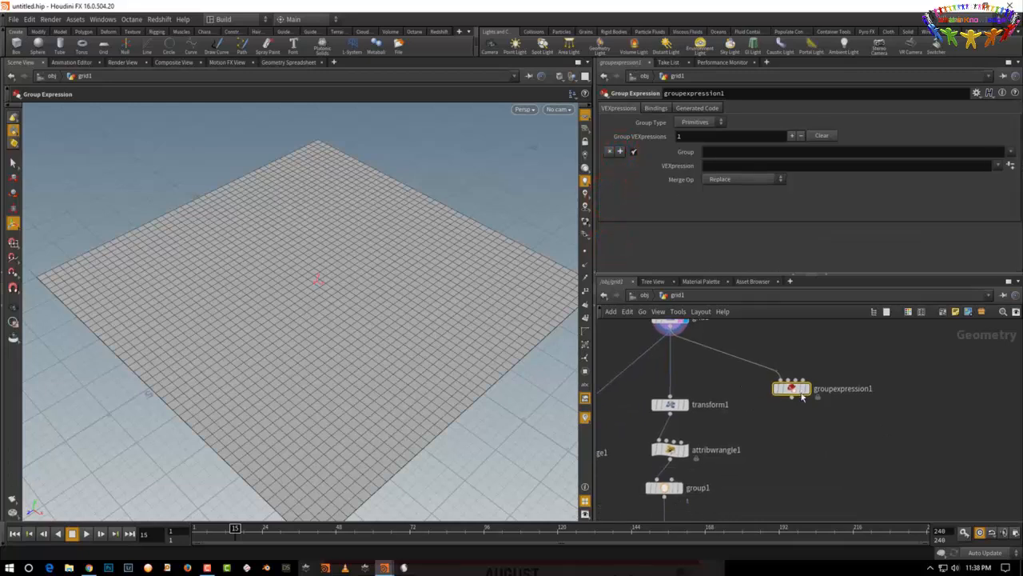
{"action": "left_click_drag", "start_coordinate": [793, 390], "coordinate": [816, 460]}
{"action": "left_click", "coordinate": [670, 458]}
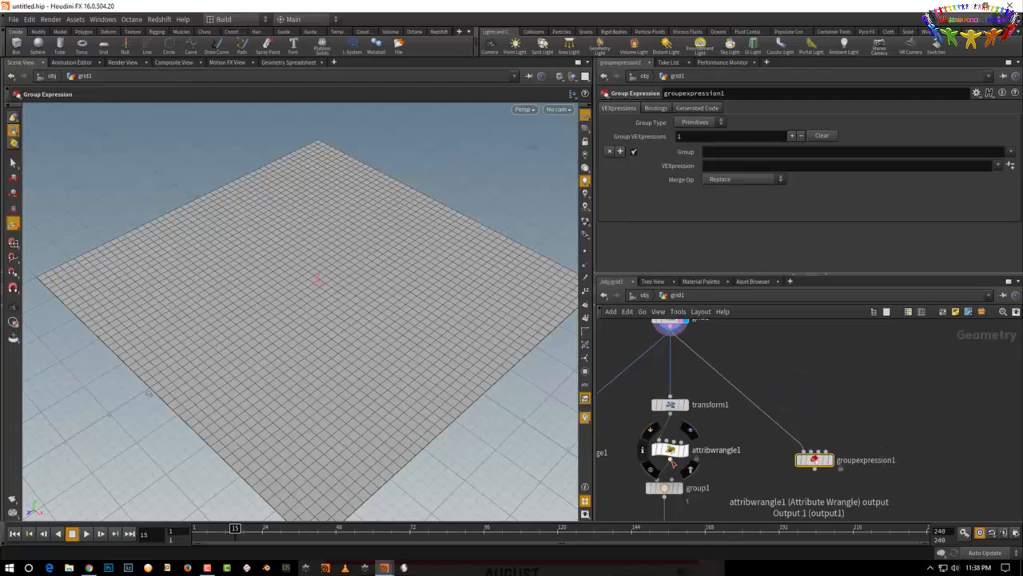
{"action": "left_click", "coordinate": [797, 436]}
{"action": "left_click_drag", "start_coordinate": [813, 459], "coordinate": [812, 510]}
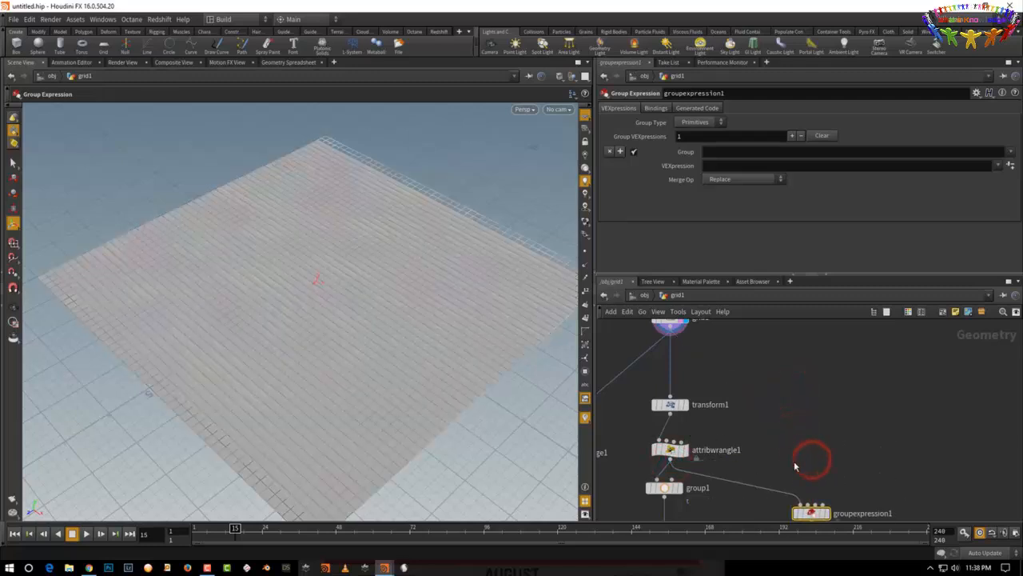
{"action": "middle_click_drag", "start_coordinate": [794, 461], "coordinate": [768, 390]}
{"action": "left_click", "coordinate": [800, 442]}
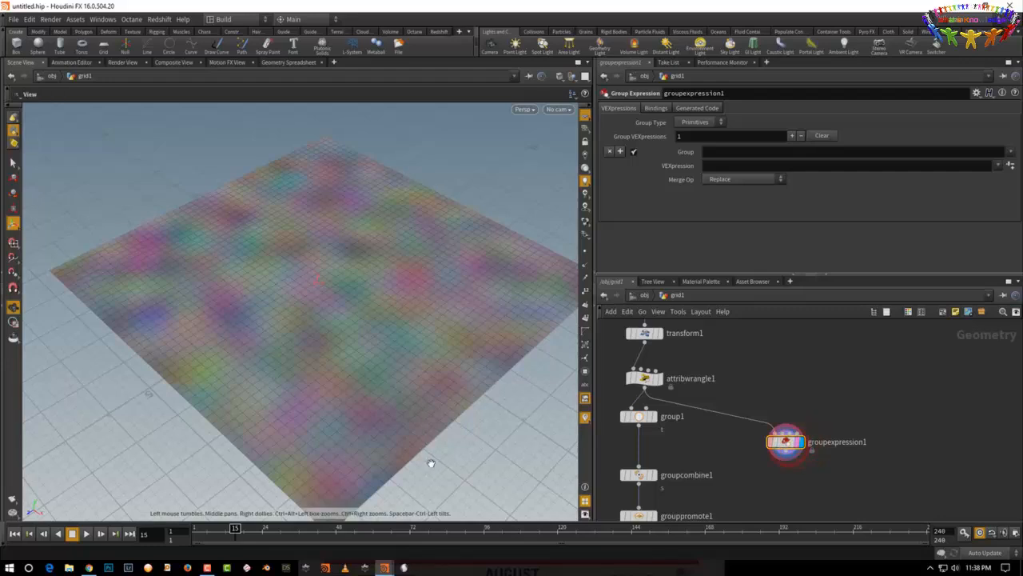
{"action": "left_click_drag", "start_coordinate": [437, 415], "coordinate": [419, 438]}
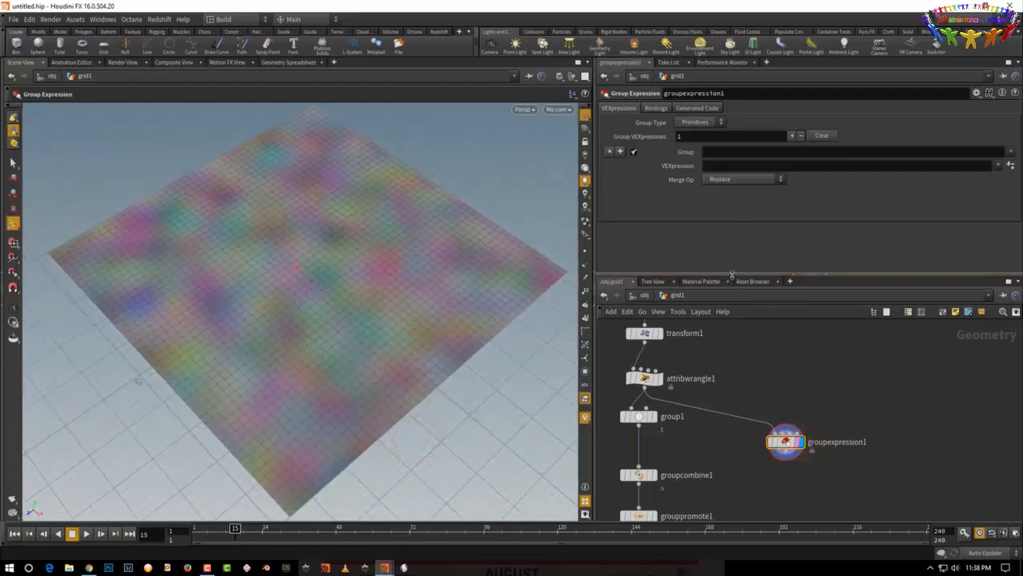
{"action": "left_click", "coordinate": [774, 151]}
{"action": "type", "text": "t"}
{"action": "left_click", "coordinate": [695, 122]}
{"action": "left_click", "coordinate": [693, 129]}
{"action": "left_click", "coordinate": [737, 166]}
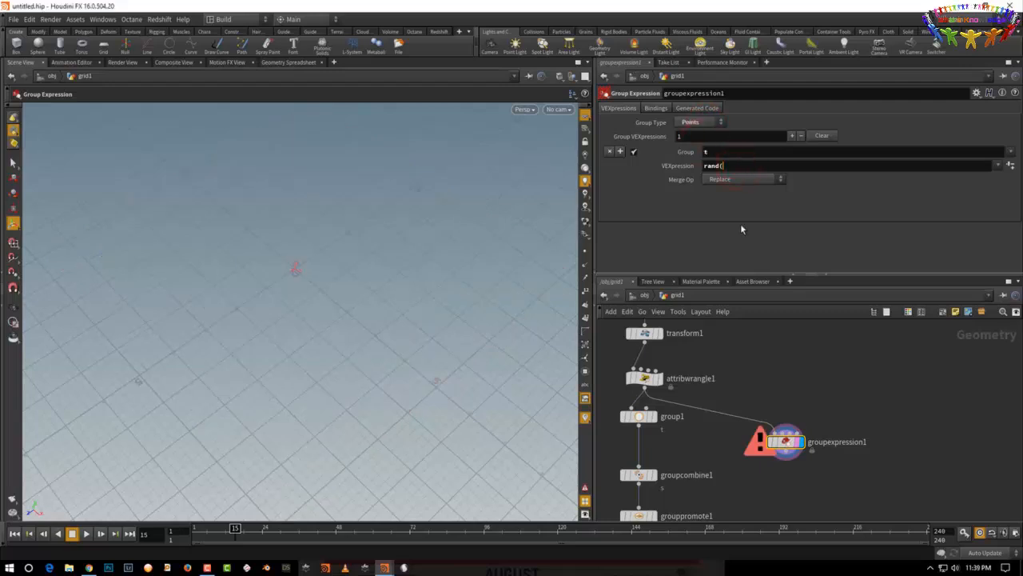
{"action": "type", "text": "rand(@ptnum) < 0.5"}
{"action": "key", "text": "Return"}
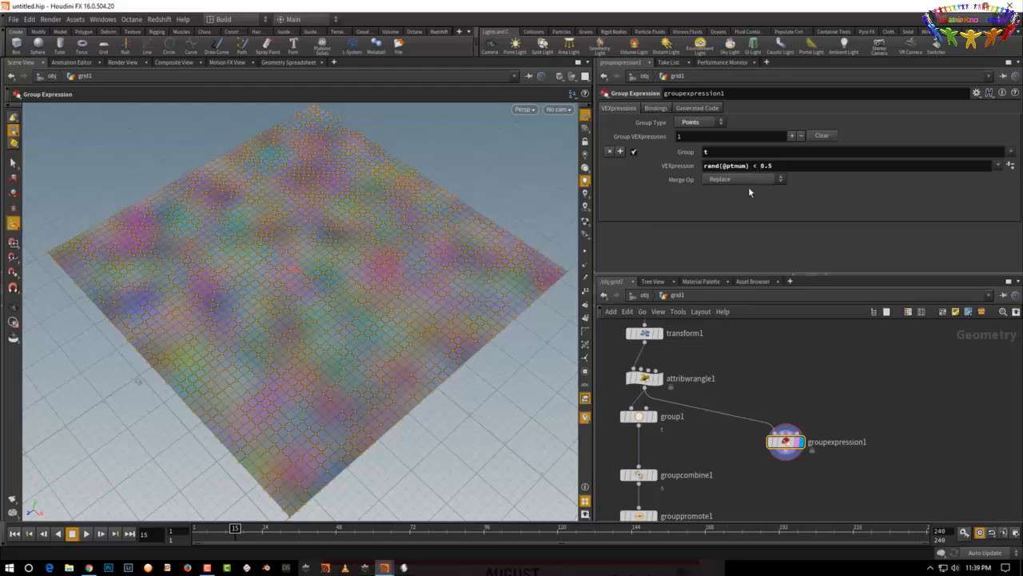
- Enlarge the network area slightly and switch groupexpression1's group type to Primitives
{"action": "left_click", "coordinate": [811, 339]}
{"action": "left_click", "coordinate": [692, 121]}
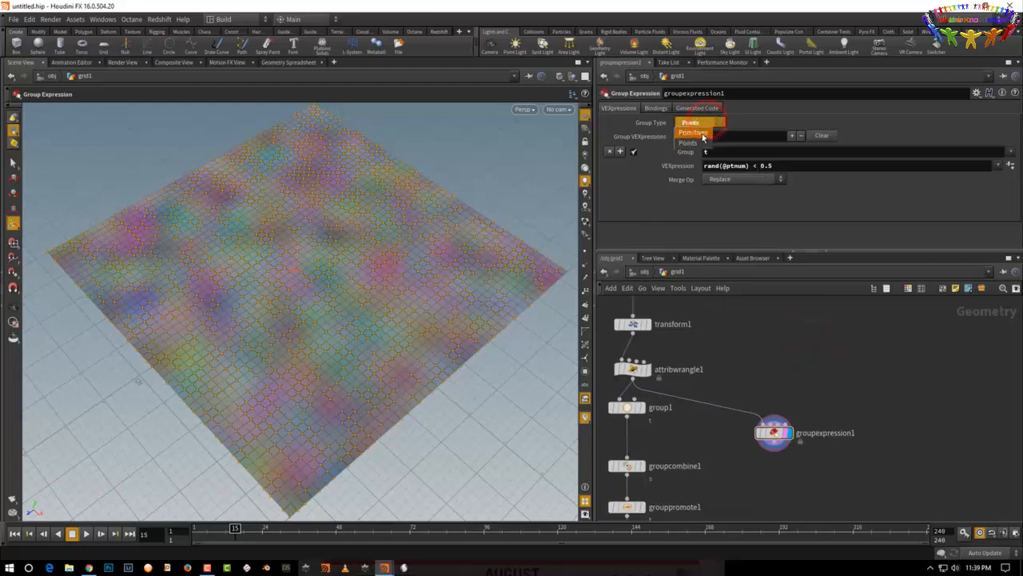
{"action": "left_click", "coordinate": [703, 135]}
- Move grouppromote1 and polyextrude1 below groupexpression1, wire groupexpression1 into grouppromote1 and display polyextrude1
{"action": "scroll", "coordinate": [827, 331], "scroll_direction": "down", "scroll_amount": 2}
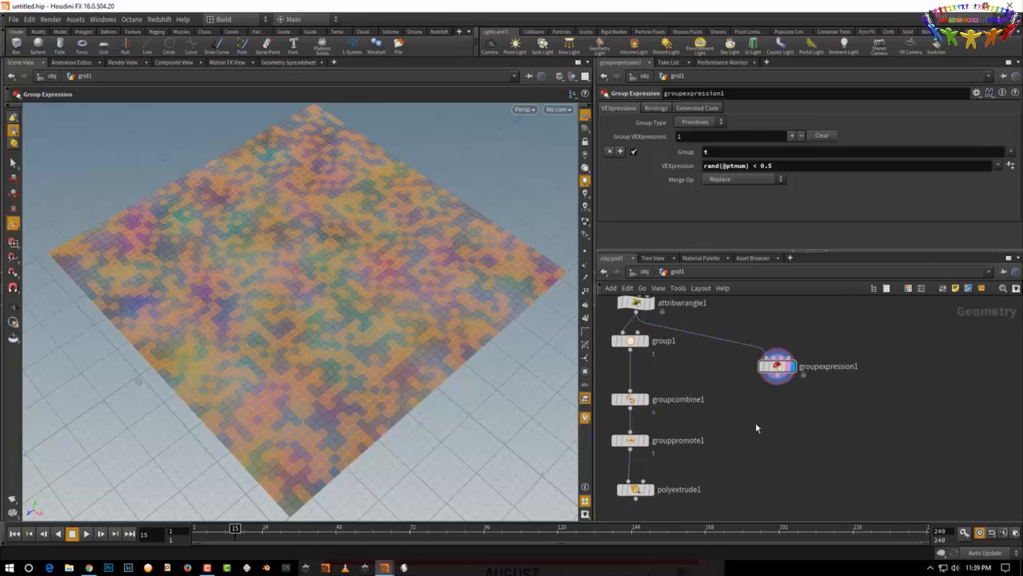
{"action": "left_click_drag", "start_coordinate": [653, 466], "coordinate": [714, 506]}
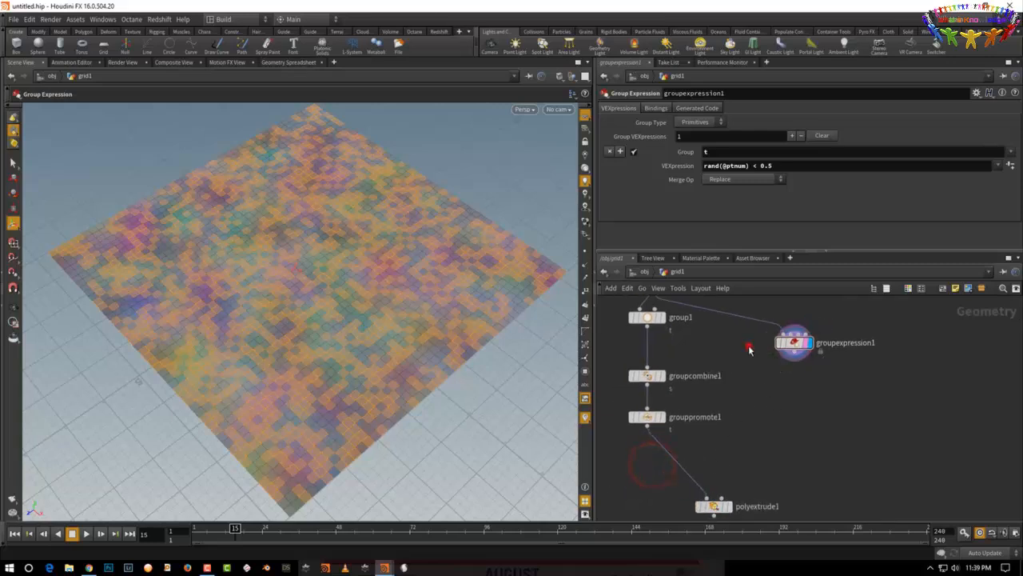
{"action": "left_click_drag", "start_coordinate": [660, 414], "coordinate": [748, 419]}
{"action": "left_click", "coordinate": [794, 355]}
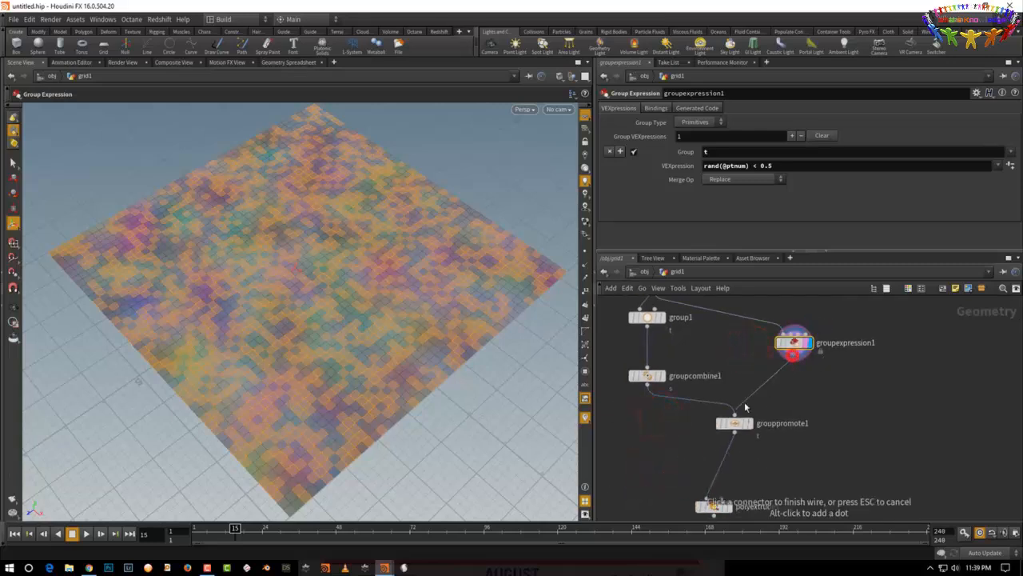
{"action": "left_click", "coordinate": [734, 414]}
{"action": "scroll", "coordinate": [736, 408], "scroll_direction": "down", "scroll_amount": 2}
{"action": "left_click", "coordinate": [726, 438]}
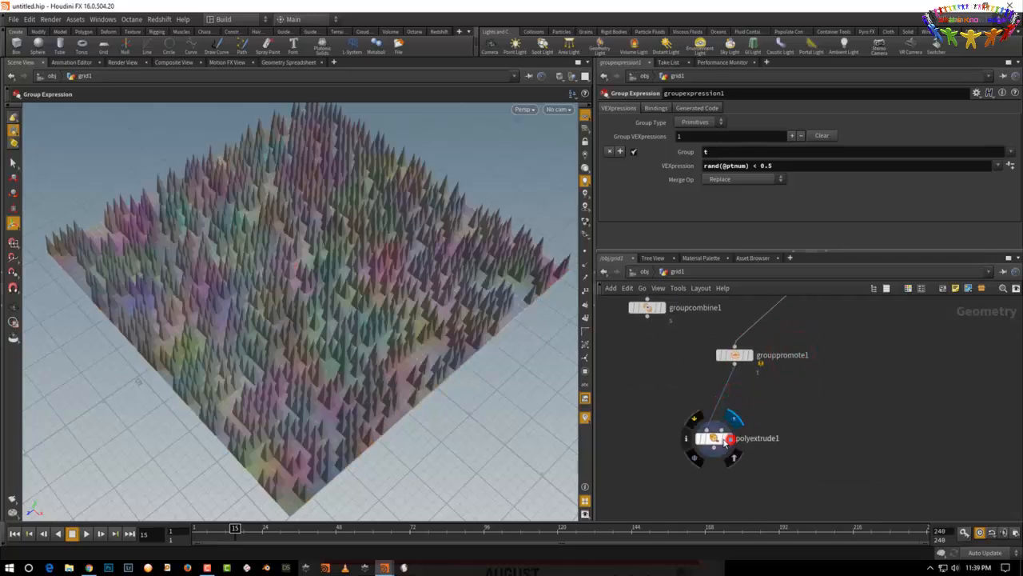
{"action": "left_click", "coordinate": [777, 411]}
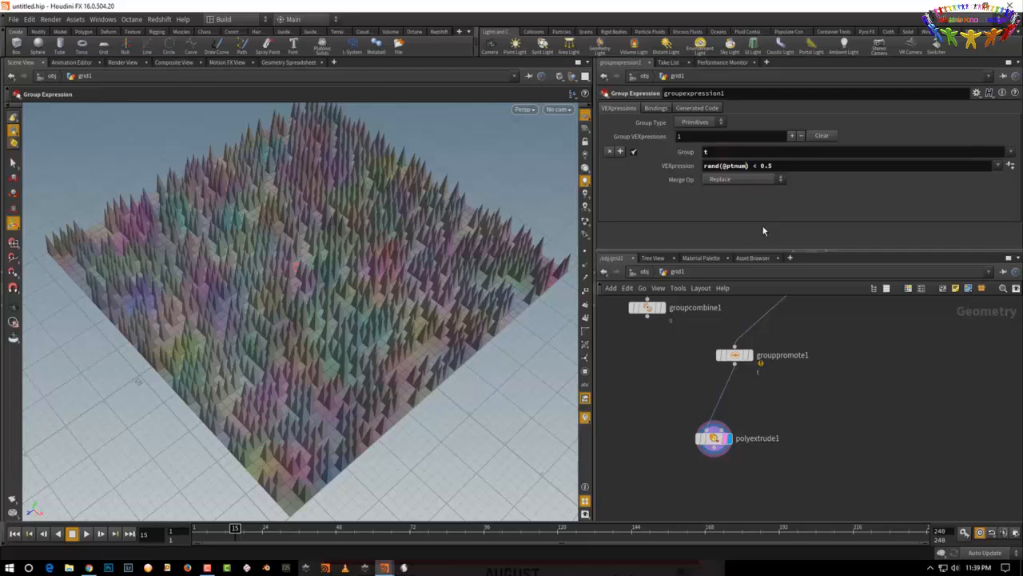
{"action": "type", "text": "+@Time"}
{"action": "key", "text": "Return"}
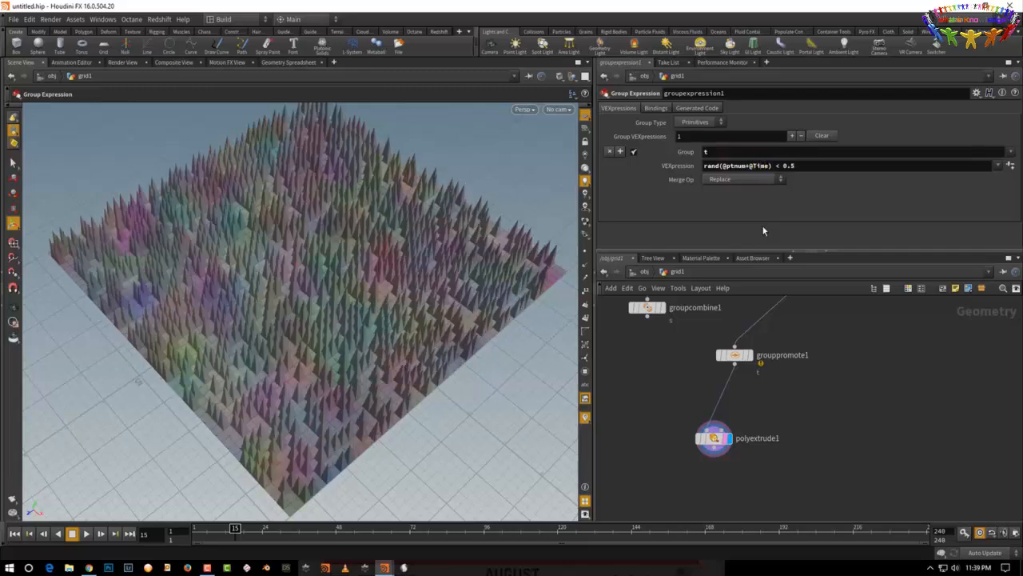
{"action": "left_click_drag", "start_coordinate": [240, 529], "coordinate": [198, 529]}
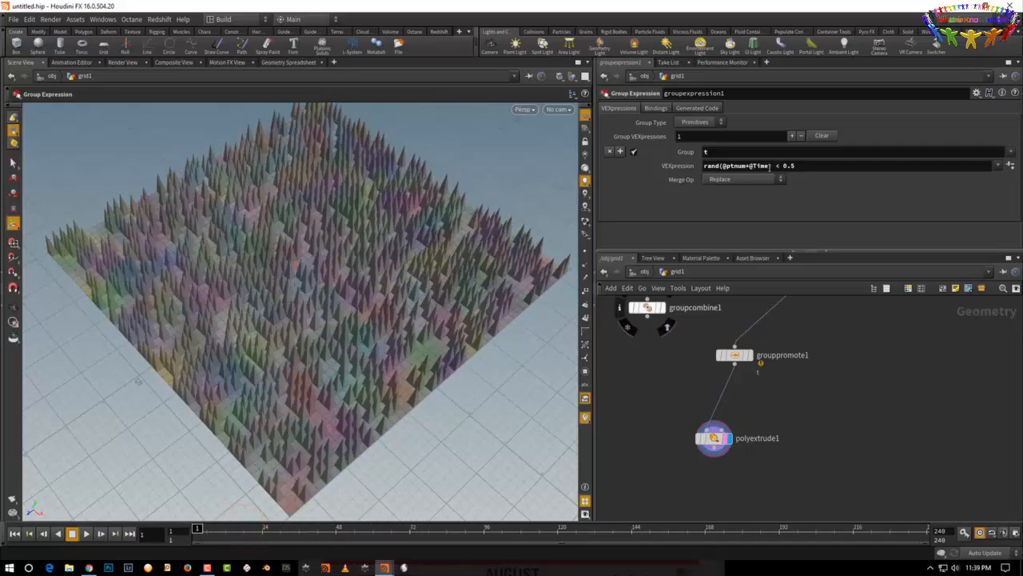
- Align grouppromote1 and polyextrude1 vertically beneath groupexpression1 and display groupexpression1
{"action": "middle_click_drag", "start_coordinate": [800, 397], "coordinate": [748, 486]}
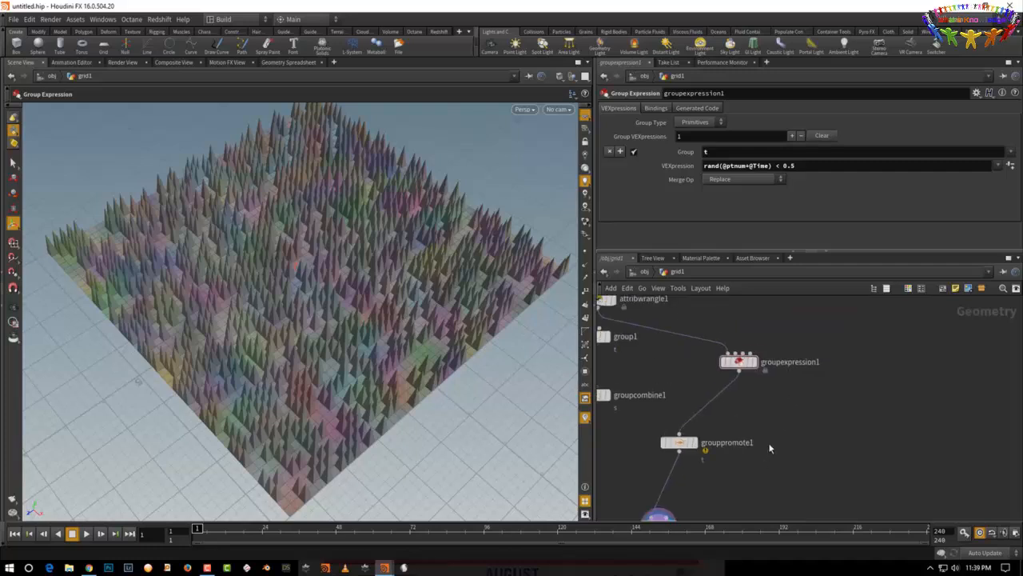
{"action": "left_click", "coordinate": [649, 437]}
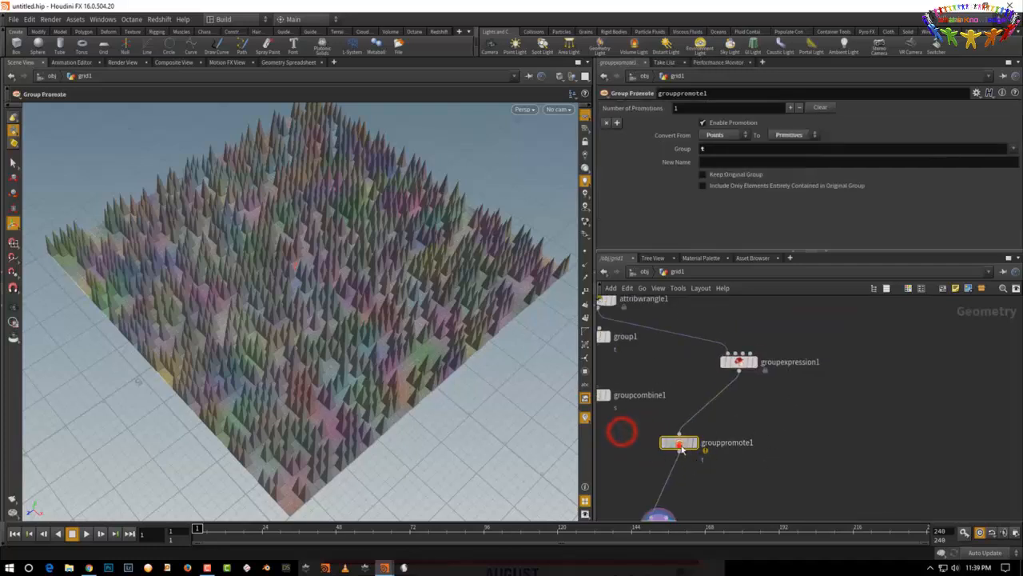
{"action": "left_click_drag", "start_coordinate": [678, 442], "coordinate": [738, 442]}
{"action": "middle_click_drag", "start_coordinate": [735, 485], "coordinate": [754, 426]}
{"action": "left_click_drag", "start_coordinate": [685, 469], "coordinate": [765, 466]}
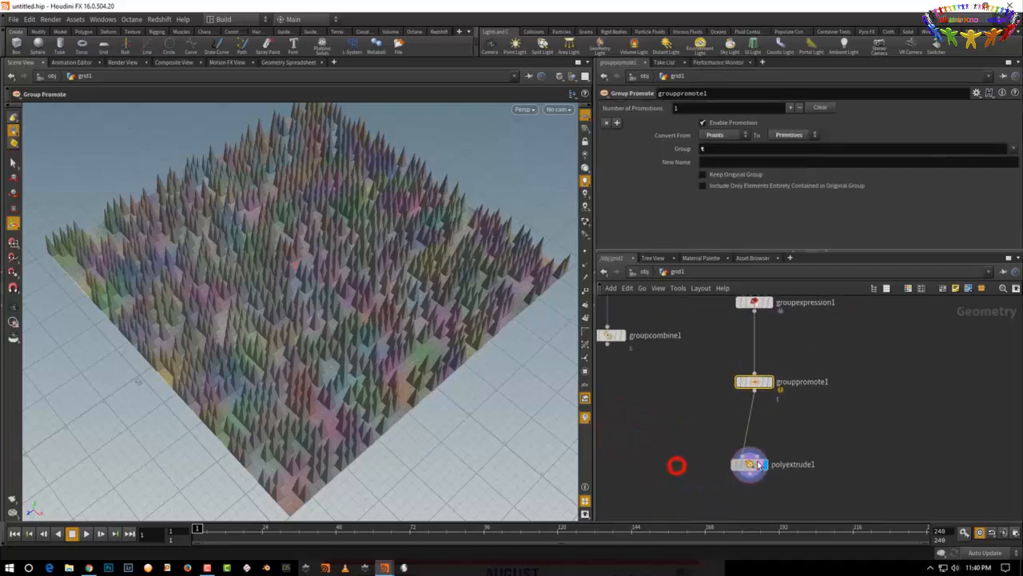
{"action": "middle_click_drag", "start_coordinate": [765, 466], "coordinate": [754, 482]}
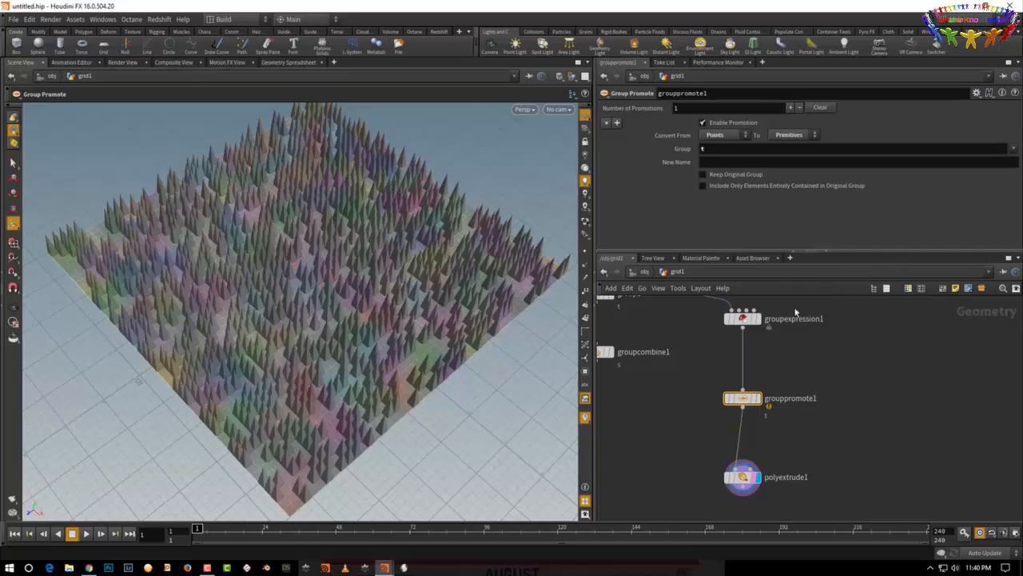
{"action": "key", "text": "r"}
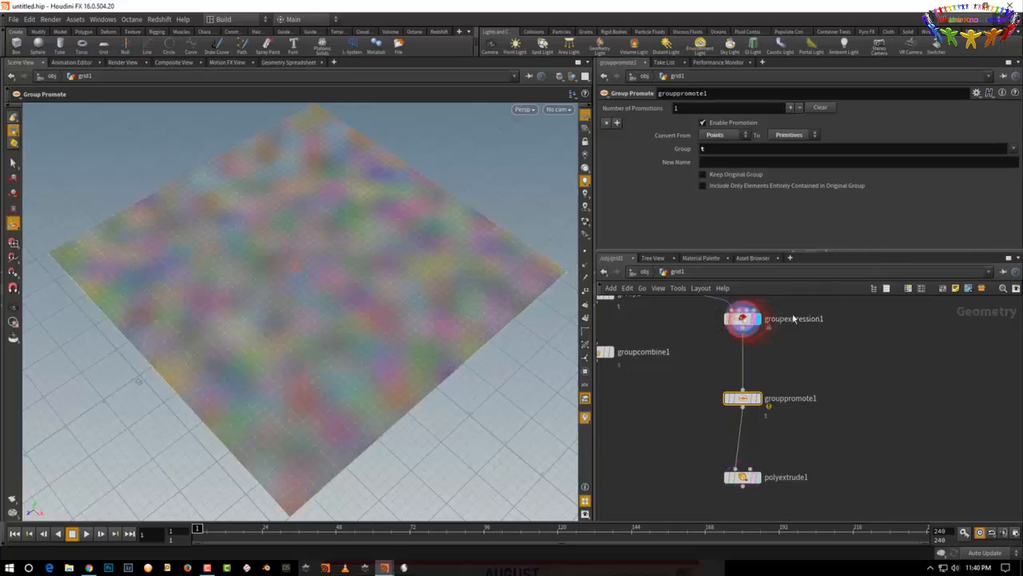
- Move group1 and groupcombine1 together further down, away from attribwrangle1, and display attribwrangle1
{"action": "left_click", "coordinate": [793, 318]}
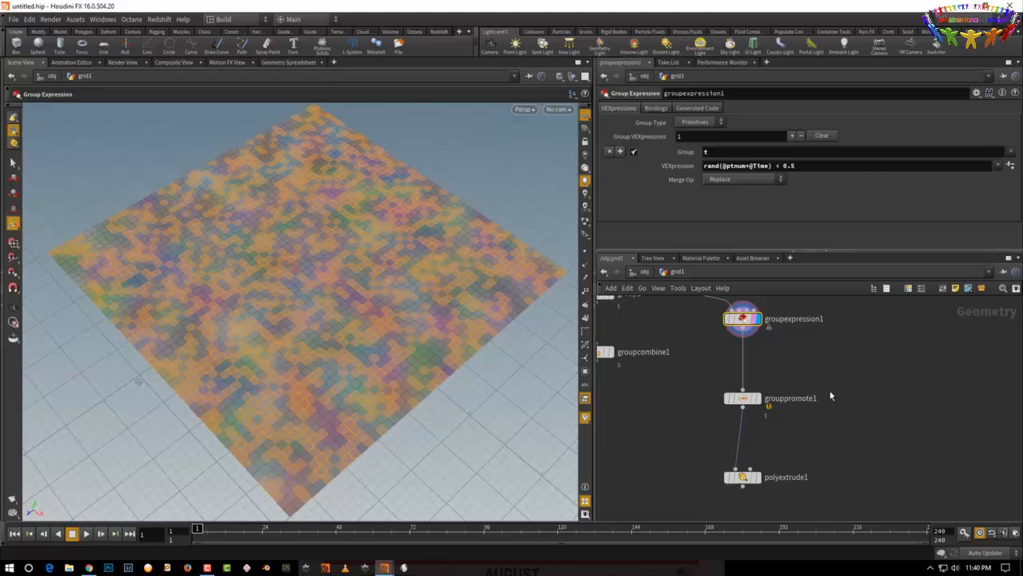
{"action": "left_click_drag", "start_coordinate": [760, 251], "coordinate": [762, 220]}
{"action": "middle_click_drag", "start_coordinate": [811, 350], "coordinate": [869, 455]}
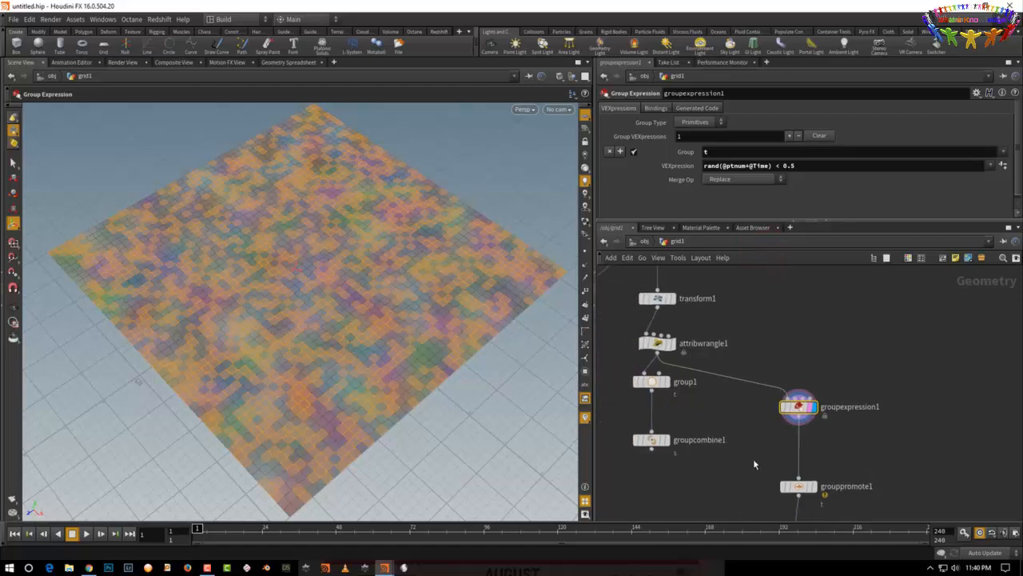
{"action": "left_click_drag", "start_coordinate": [605, 372], "coordinate": [685, 460]}
{"action": "left_click_drag", "start_coordinate": [642, 388], "coordinate": [612, 422]}
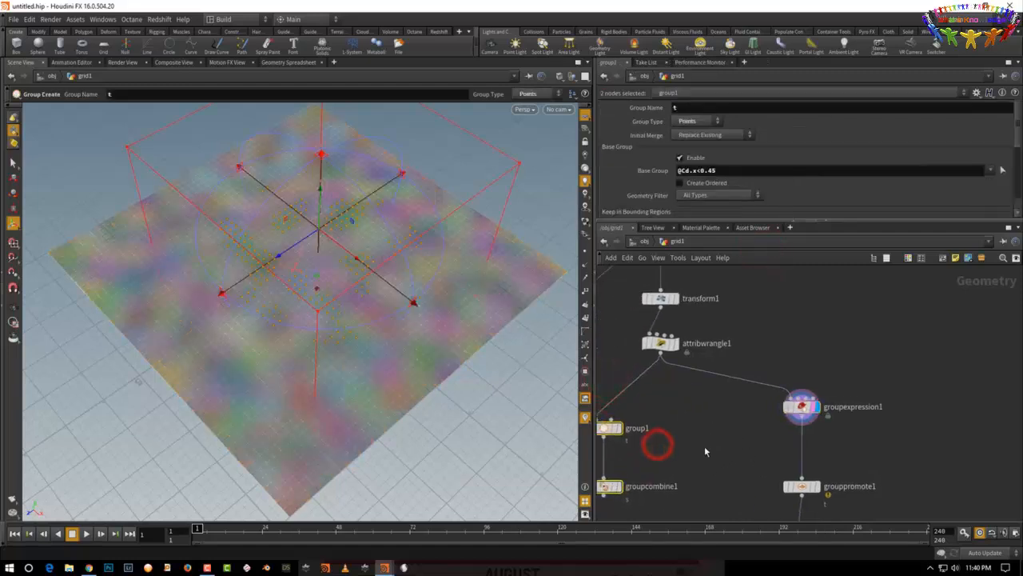
{"action": "middle_click_drag", "start_coordinate": [608, 423], "coordinate": [673, 372]}
{"action": "left_click_drag", "start_coordinate": [704, 373], "coordinate": [704, 449]}
{"action": "middle_click_drag", "start_coordinate": [794, 385], "coordinate": [772, 441]}
{"action": "left_click", "coordinate": [729, 340]}
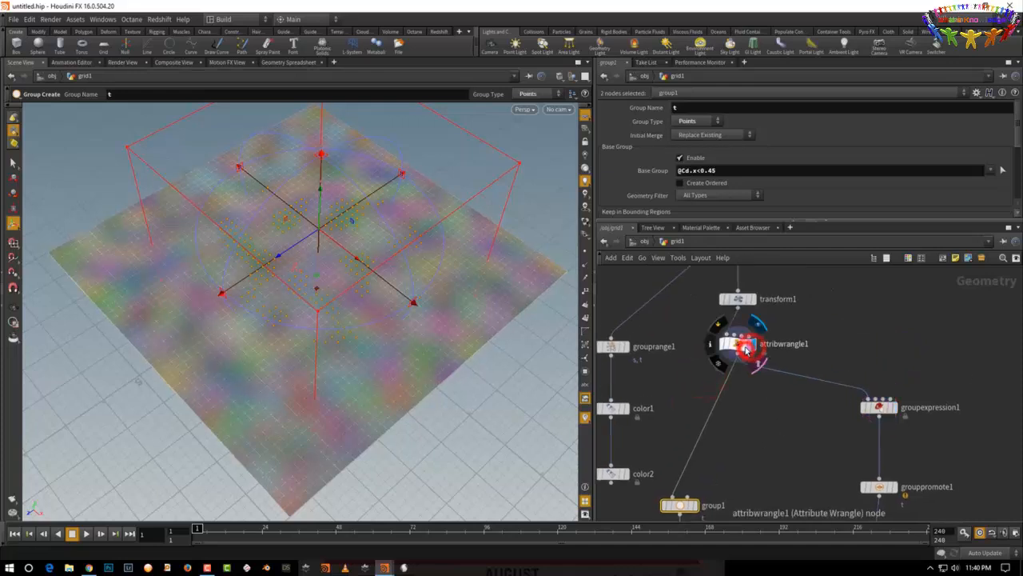
{"action": "left_click_drag", "start_coordinate": [410, 404], "coordinate": [512, 372]}
- Add an Attribute Wrangle node beside transform1, wire grid1's output into it and display it
{"action": "middle_click_drag", "start_coordinate": [791, 439], "coordinate": [830, 421]}
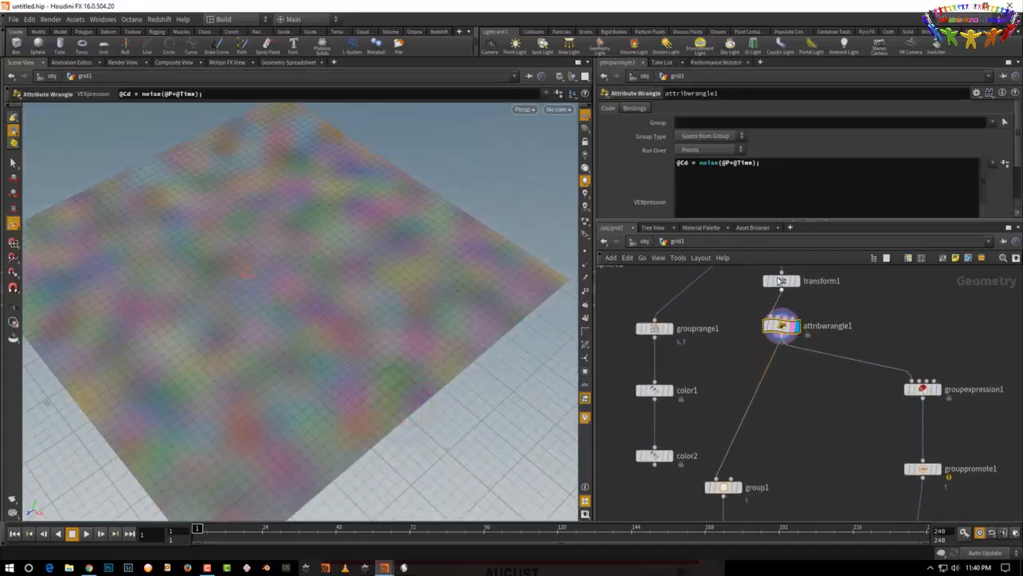
{"action": "middle_click_drag", "start_coordinate": [740, 390], "coordinate": [807, 390]}
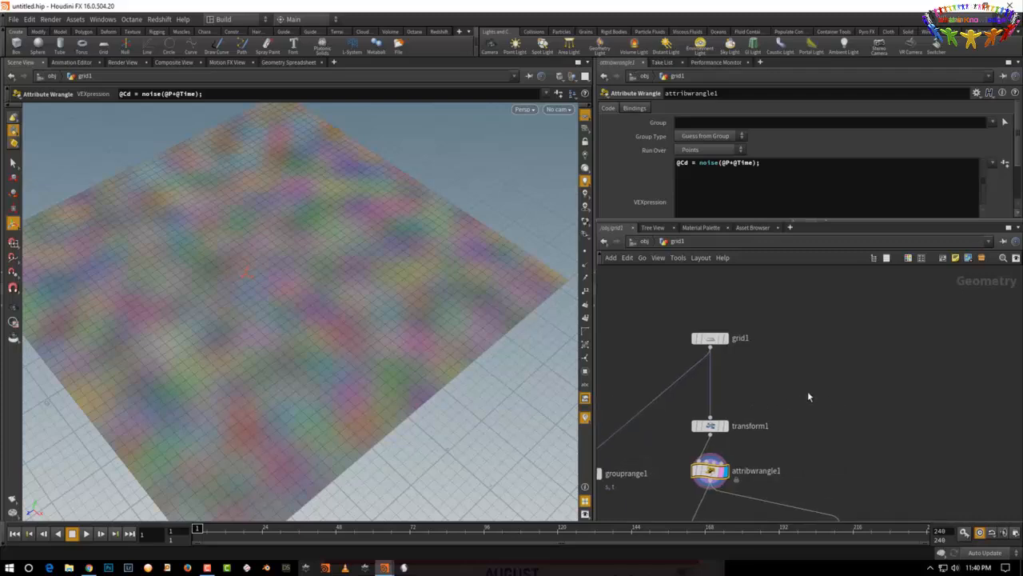
{"action": "key", "text": "Tab"}
{"action": "type", "text": "wr"}
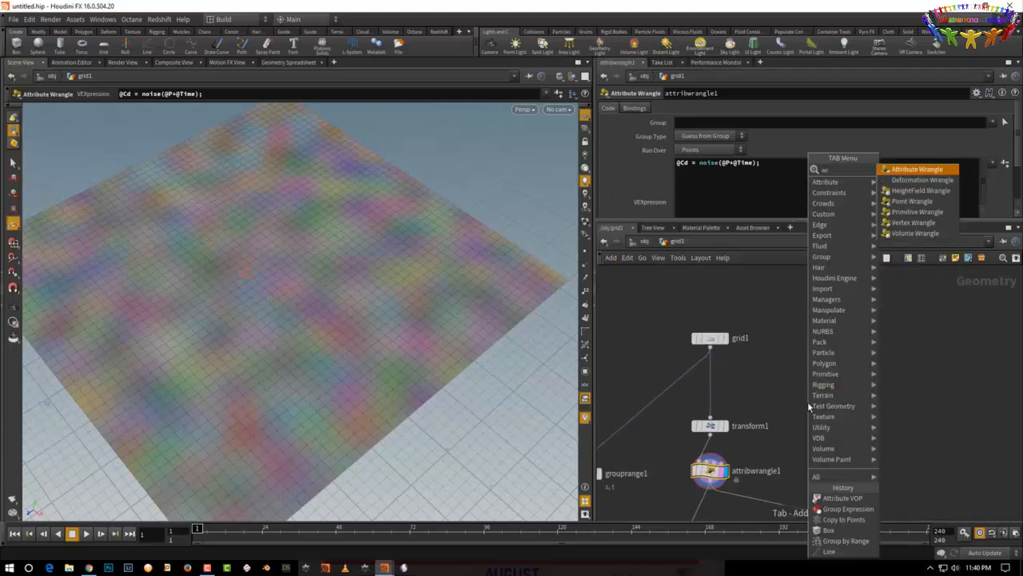
{"action": "left_click", "coordinate": [930, 168]}
{"action": "left_click", "coordinate": [909, 427]}
{"action": "left_click", "coordinate": [710, 347]}
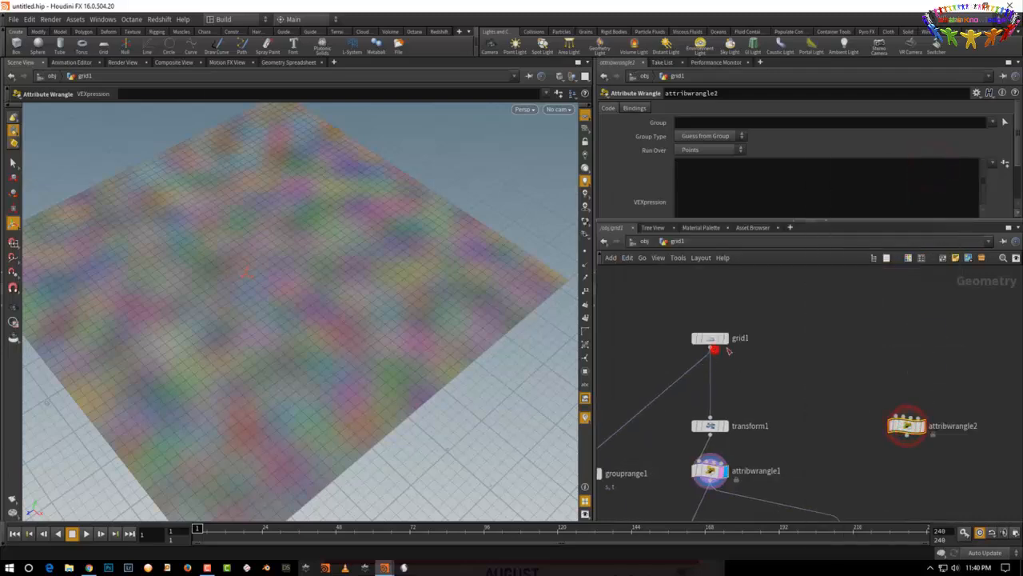
{"action": "left_click", "coordinate": [881, 400]}
{"action": "scroll", "coordinate": [903, 463], "scroll_direction": "up", "scroll_amount": 2}
{"action": "left_click", "coordinate": [846, 418]}
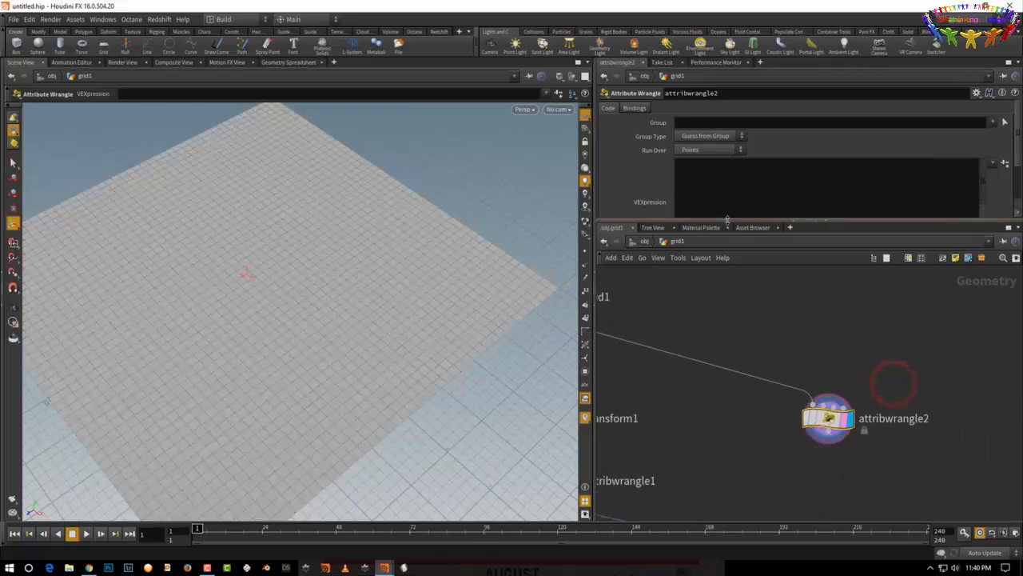
- Enlarge the parameter area and enter f@group_t = 1; as attribwrangle2's VEXpression
{"action": "left_click_drag", "start_coordinate": [728, 222], "coordinate": [726, 282]}
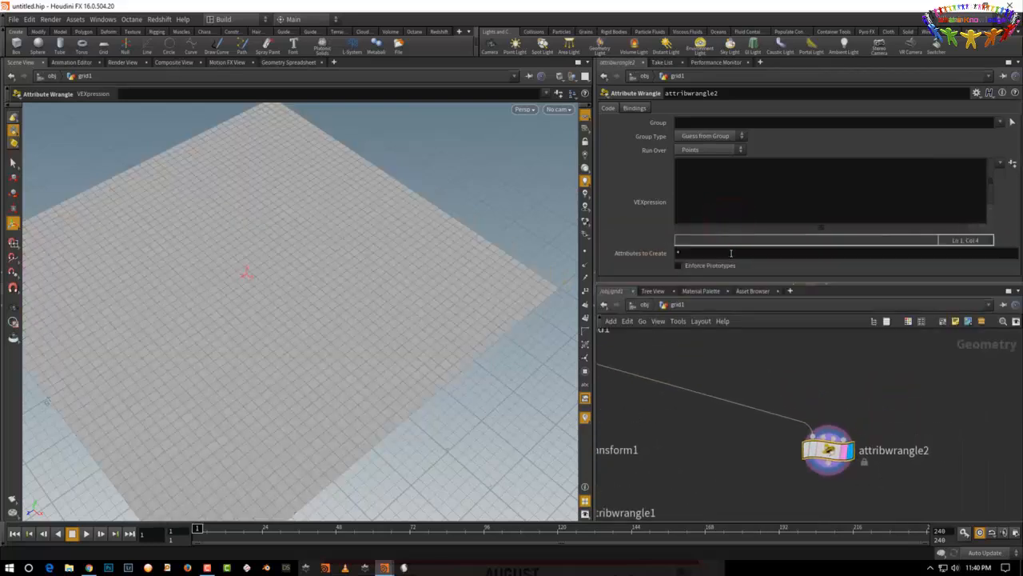
{"action": "left_click", "coordinate": [695, 170]}
{"action": "type", "text": "@"}
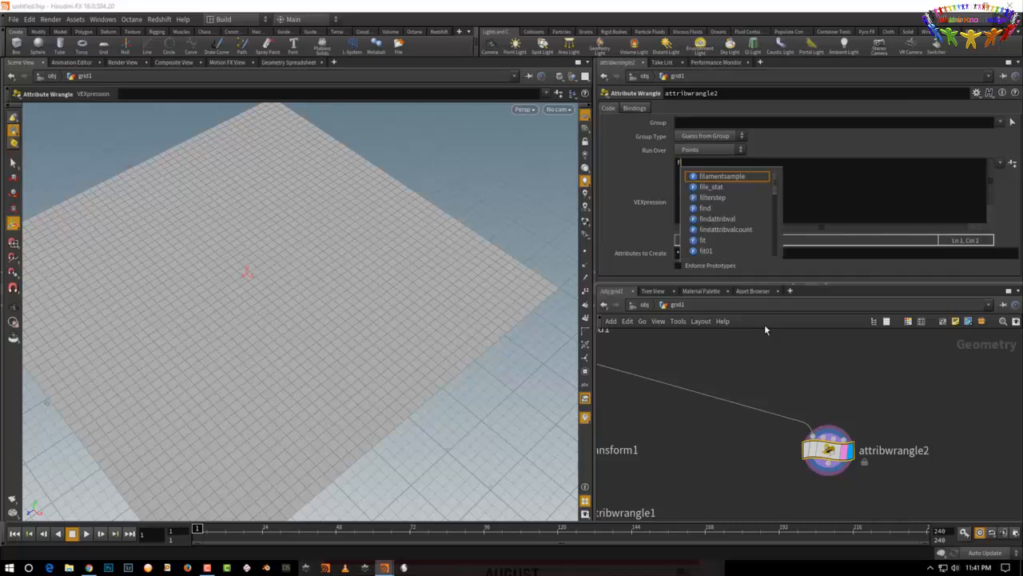
{"action": "type", "text": "@group"}
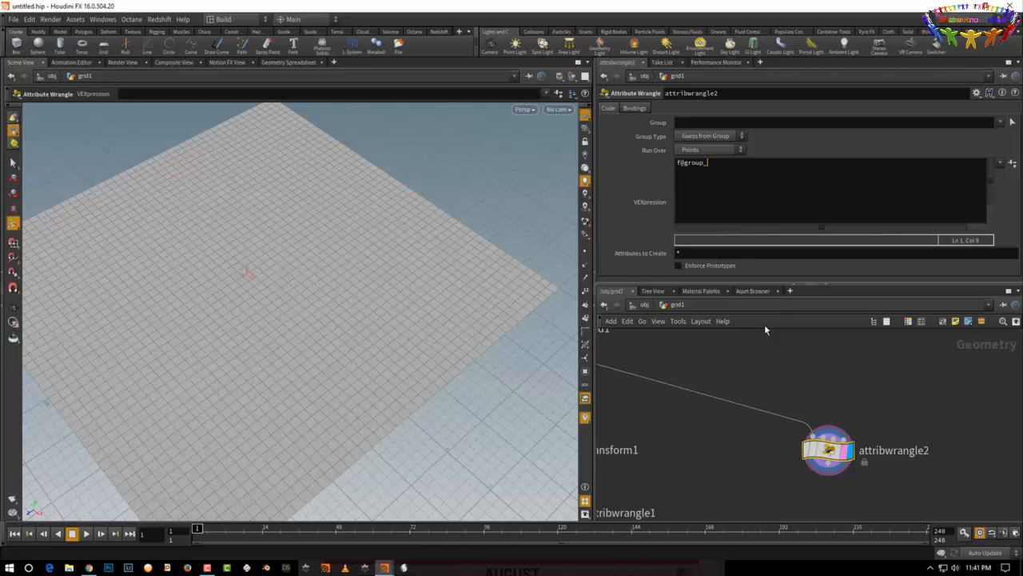
{"action": "type", "text": "_t = 1;"}
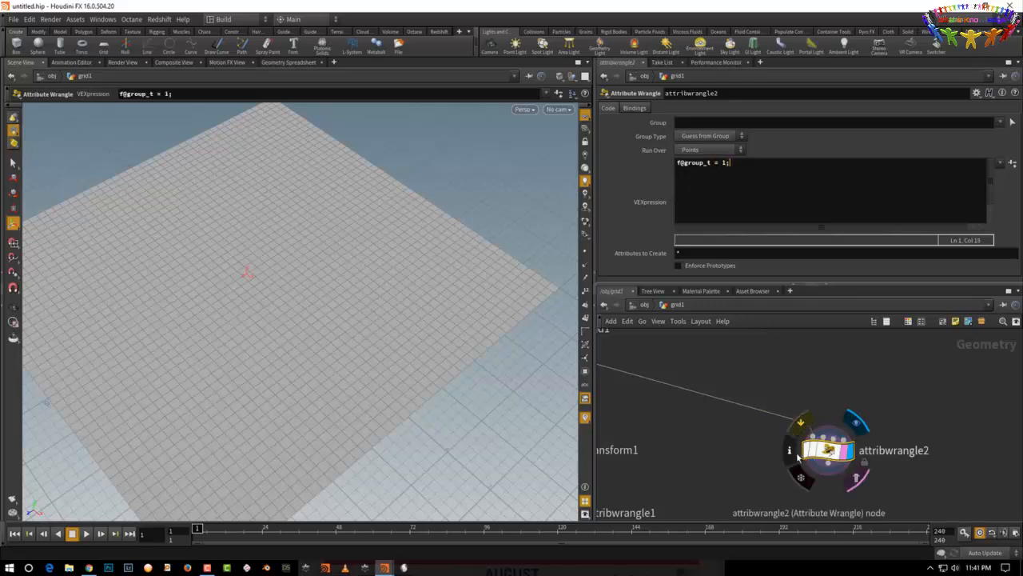
- Check attribwrangle2's node info for the point group and change its VEXpression to f@group_t = @P.x<0;
{"action": "left_click", "coordinate": [796, 454]}
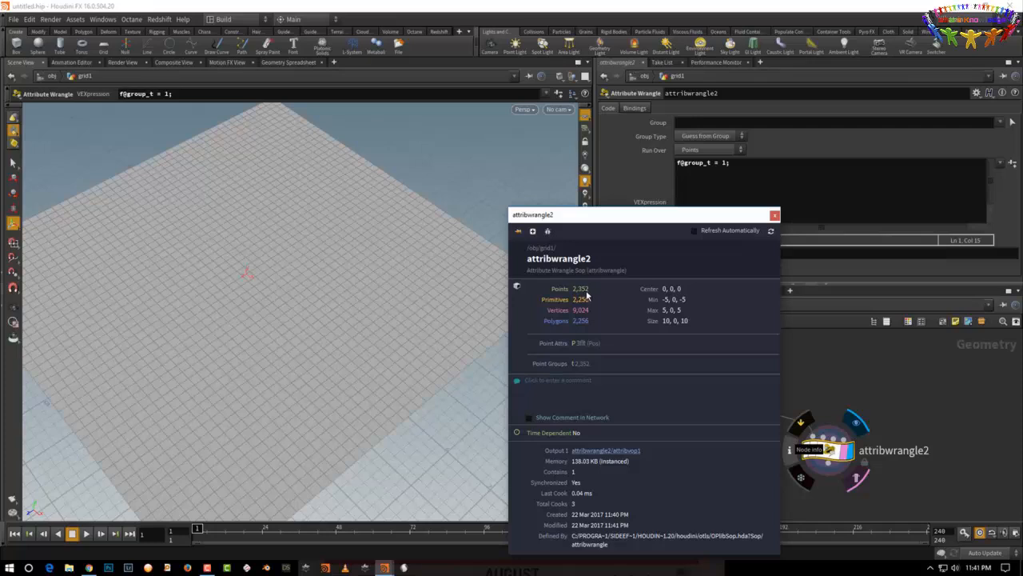
{"action": "double_click", "coordinate": [724, 162]}
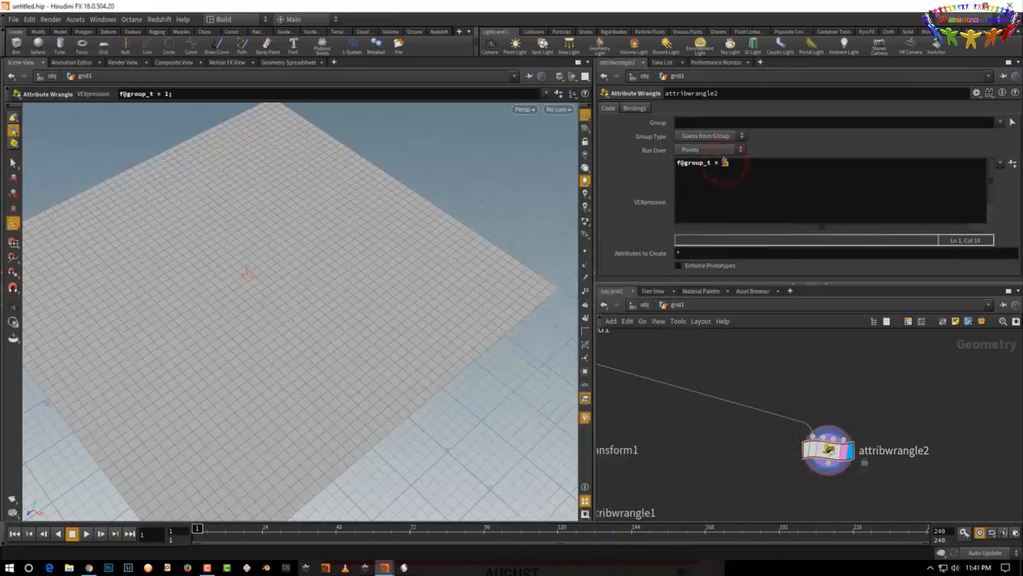
{"action": "type", "text": "@P.x<0"}
- Add a Color node below attribwrangle2, wire attribwrangle2 into it and display it
{"action": "middle_click_drag", "start_coordinate": [749, 484], "coordinate": [770, 401]}
{"action": "key", "text": "Tab"}
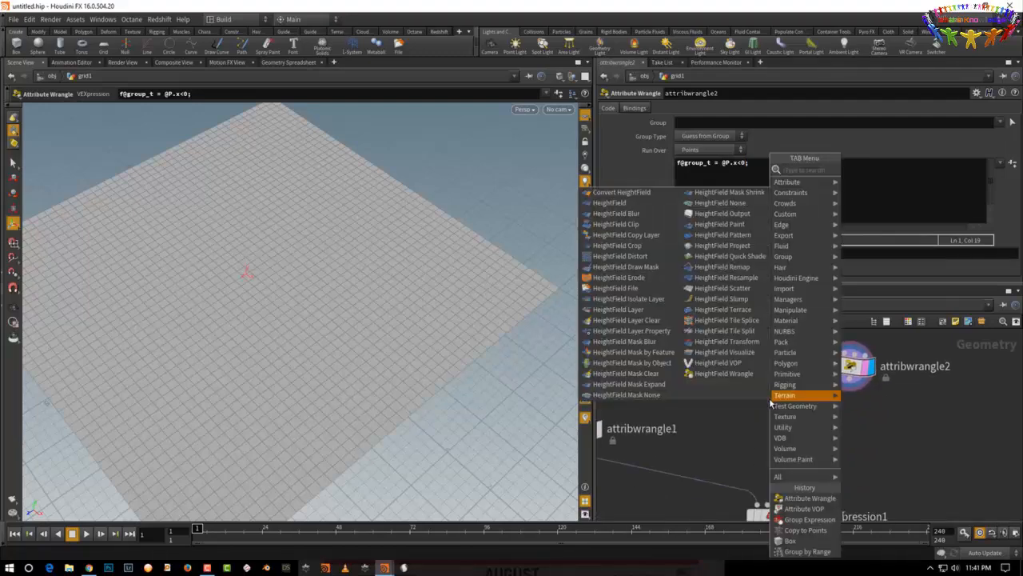
{"action": "type", "text": "co"}
{"action": "left_click", "coordinate": [896, 172]}
{"action": "left_click", "coordinate": [847, 435]}
{"action": "left_click", "coordinate": [850, 379]}
{"action": "left_click", "coordinate": [849, 420]}
{"action": "left_click", "coordinate": [872, 438]}
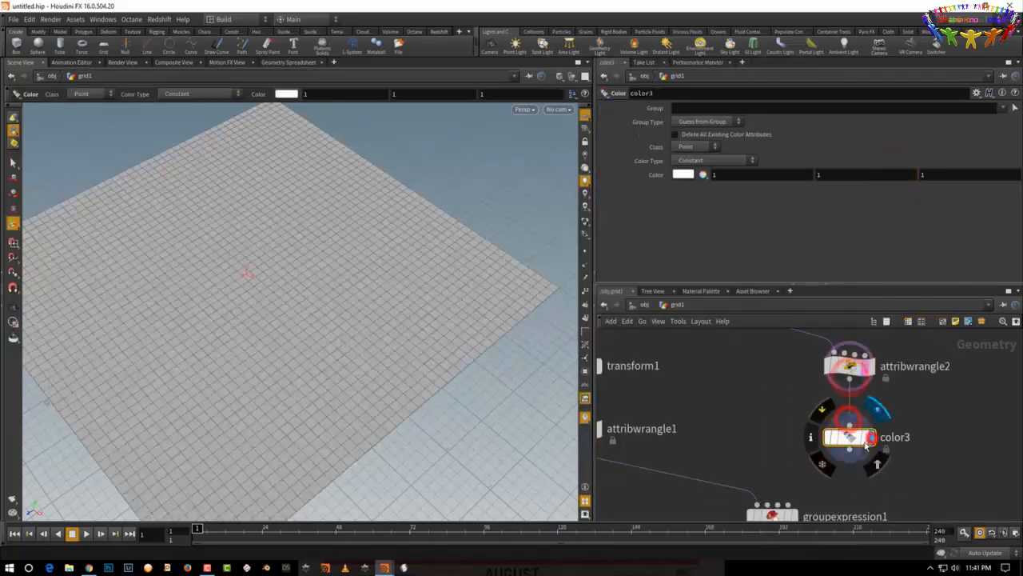
- Restrict color3 to group t and set its color to blue (0, 0.116667, 1)
{"action": "left_click", "coordinate": [1002, 107]}
{"action": "left_click", "coordinate": [1003, 122]}
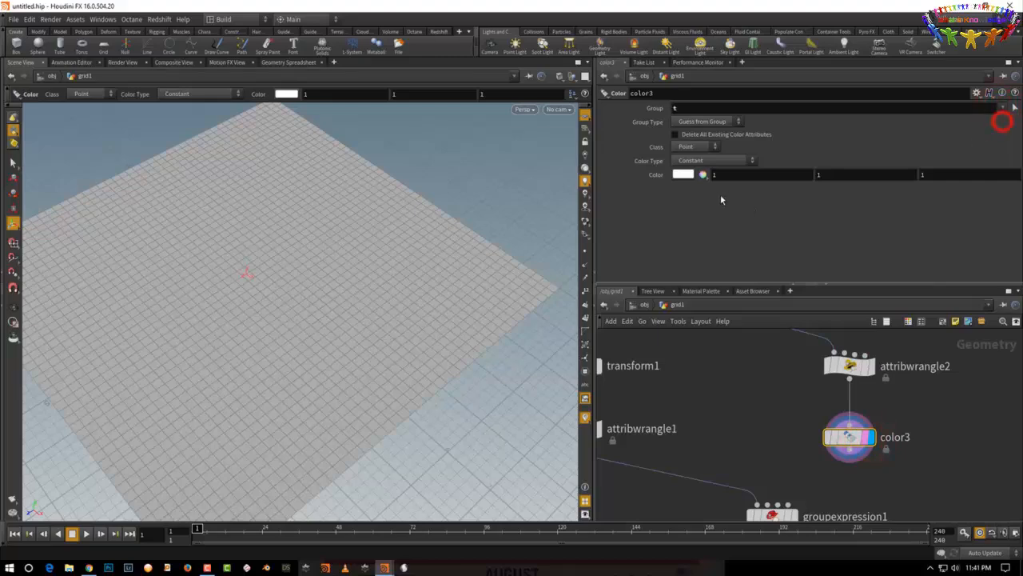
{"action": "left_click", "coordinate": [686, 176]}
{"action": "left_click", "coordinate": [784, 200]}
{"action": "left_click_drag", "start_coordinate": [794, 215], "coordinate": [865, 213]}
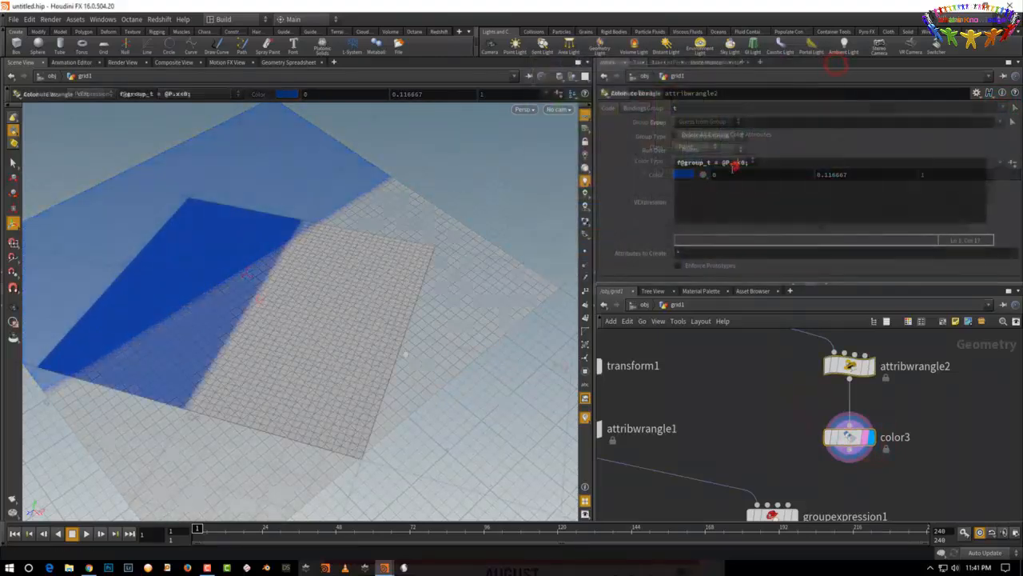
- Change the axis in attribwrangle2's group condition to @P.y<0, followed by @P.z<0
{"action": "left_click", "coordinate": [734, 164]}
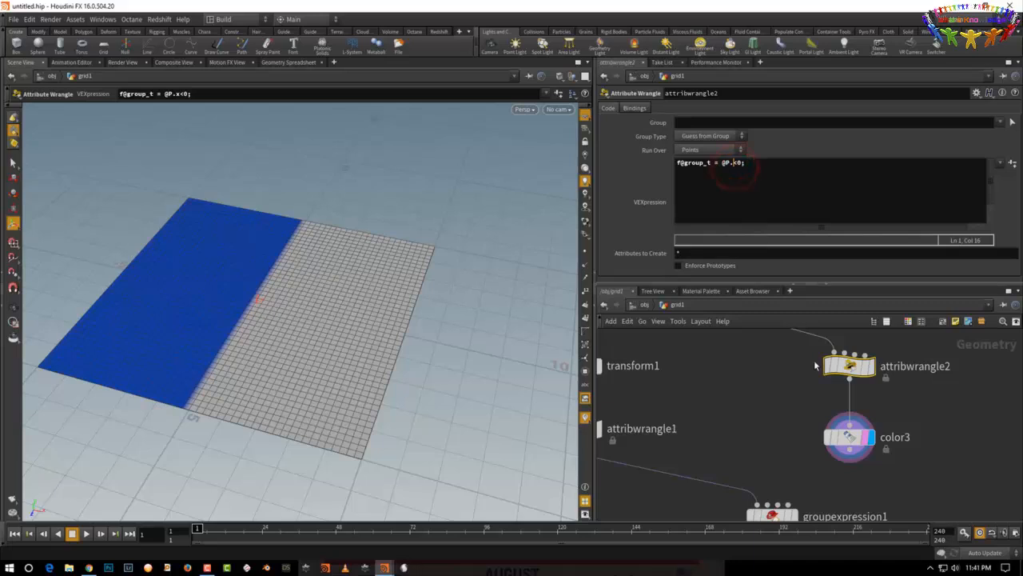
{"action": "key", "text": "Delete"}
{"action": "type", "text": "y"}
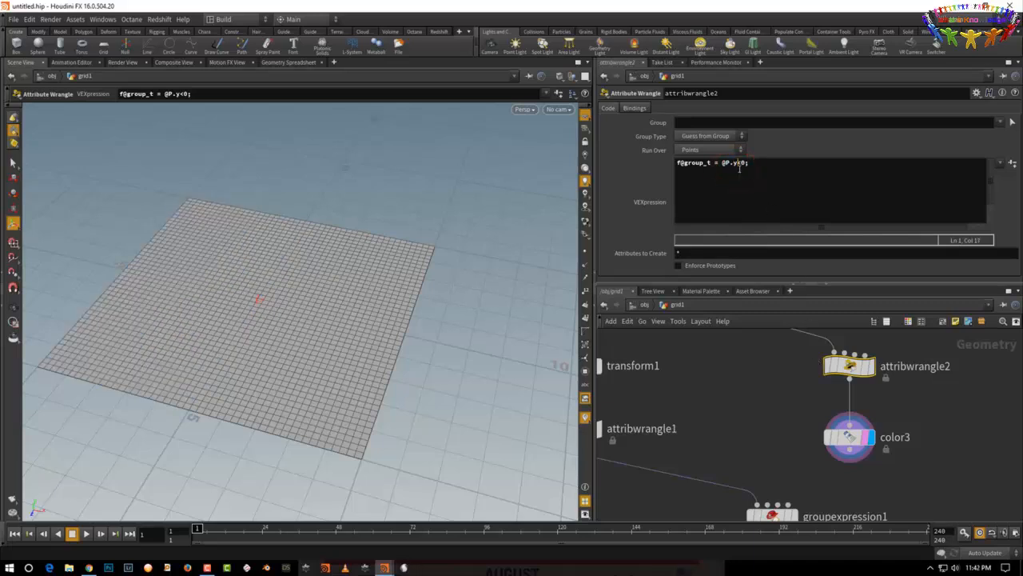
{"action": "key", "text": "BackSpace"}
{"action": "type", "text": "z"}
{"action": "left_click_drag", "start_coordinate": [723, 162], "coordinate": [730, 176]}
{"action": "type", "text": "rand"}
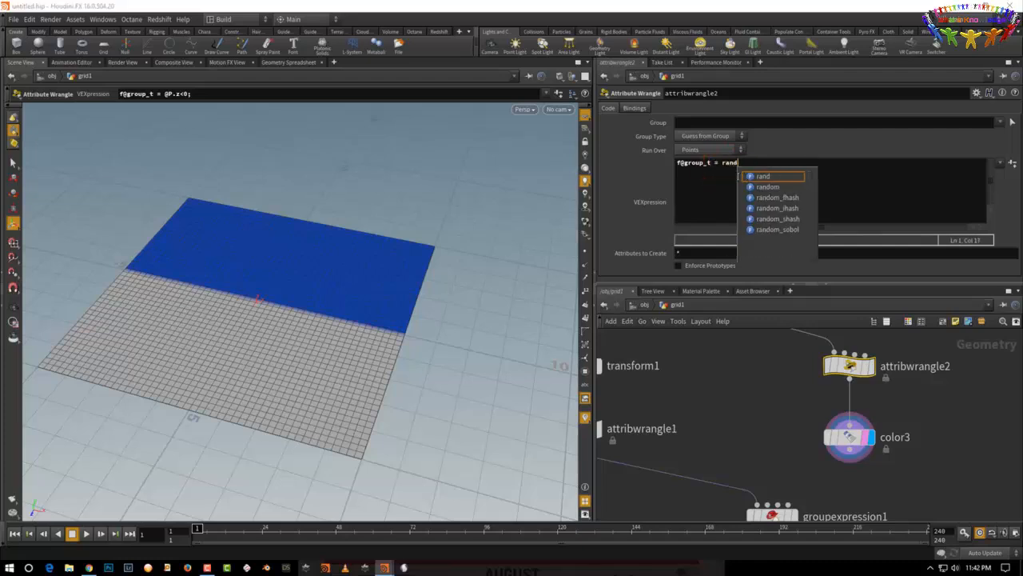
{"action": "type", "text": "(@"}
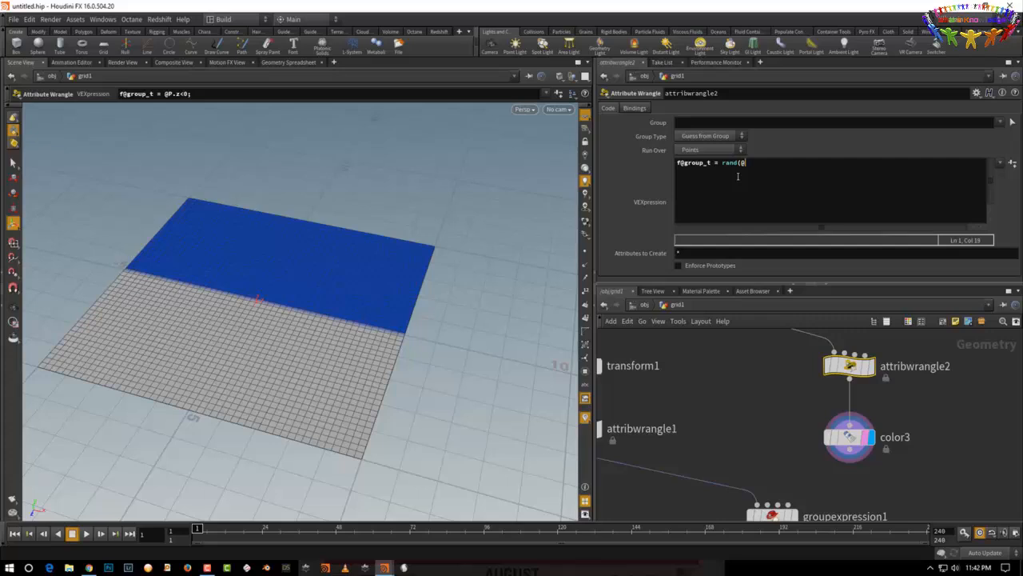
{"action": "type", "text": "ptnum)<0.5;"}
{"action": "key", "text": "ctrl+Return"}
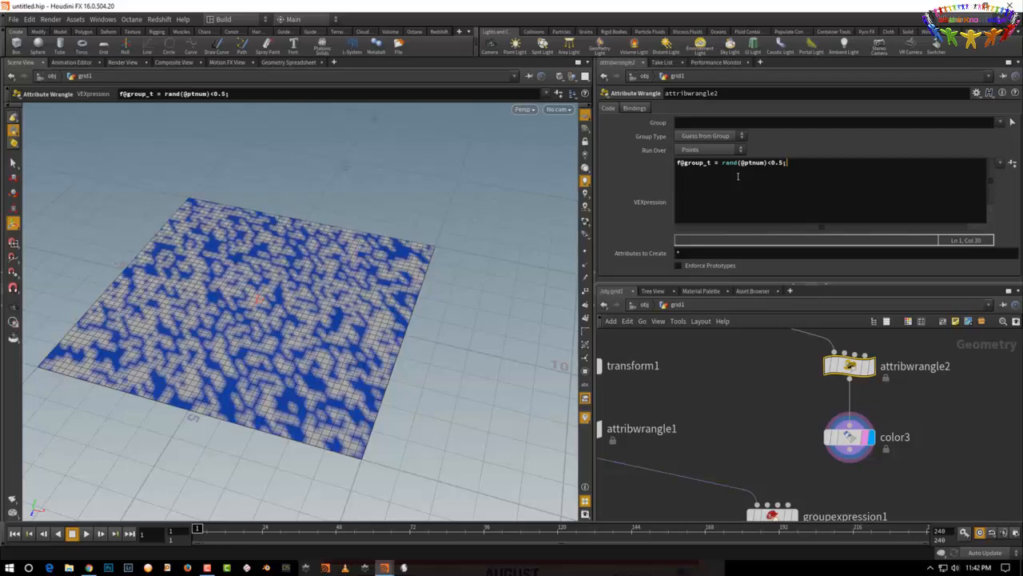
- Set color3's class to Primitive
{"action": "left_click", "coordinate": [851, 436]}
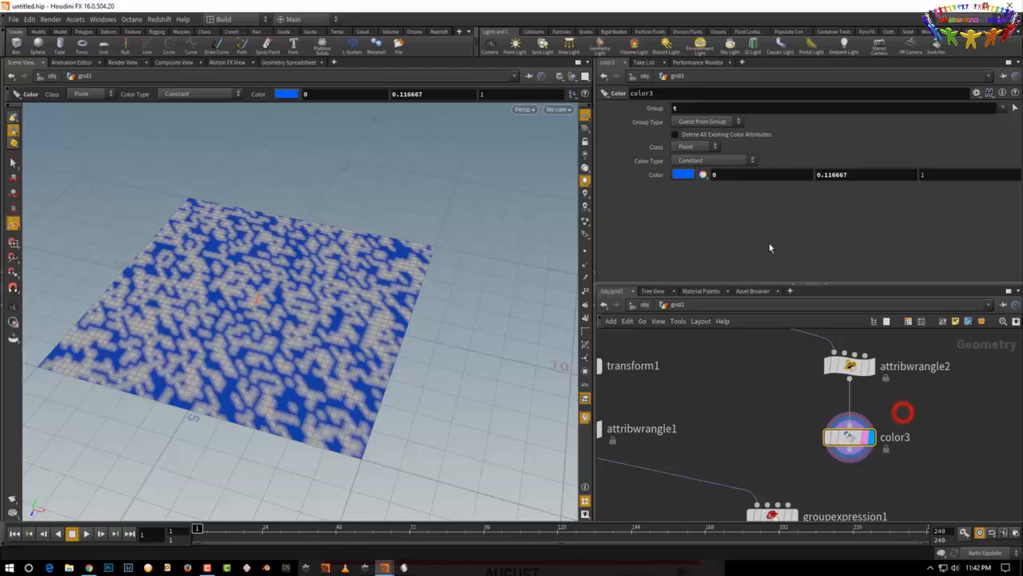
{"action": "left_click", "coordinate": [698, 154]}
{"action": "left_click", "coordinate": [692, 168]}
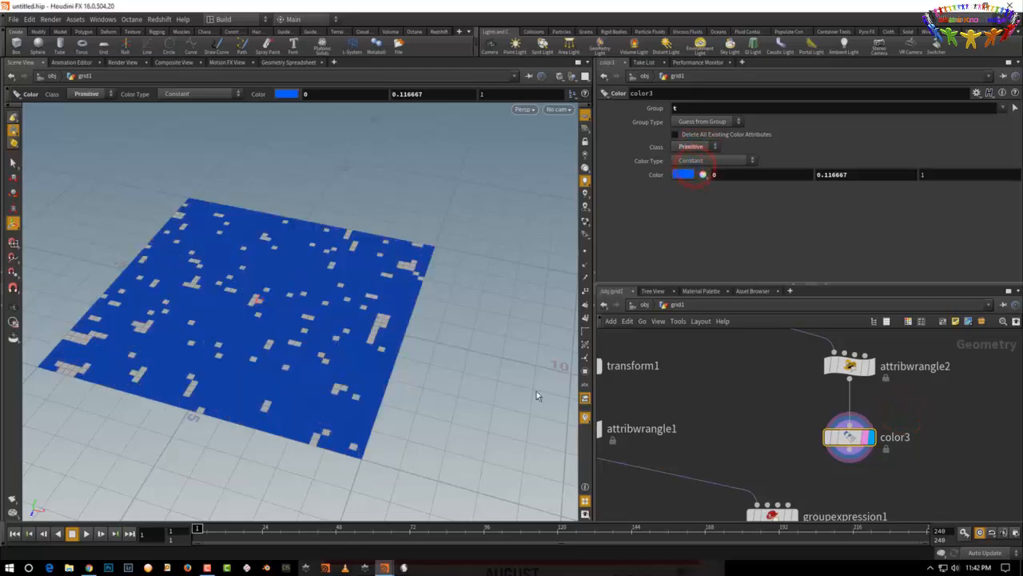
- Lower the random threshold in attribwrangle2's VEXpression to 0.3 and further to 0.2
{"action": "left_click", "coordinate": [849, 366]}
{"action": "left_click", "coordinate": [781, 162]}
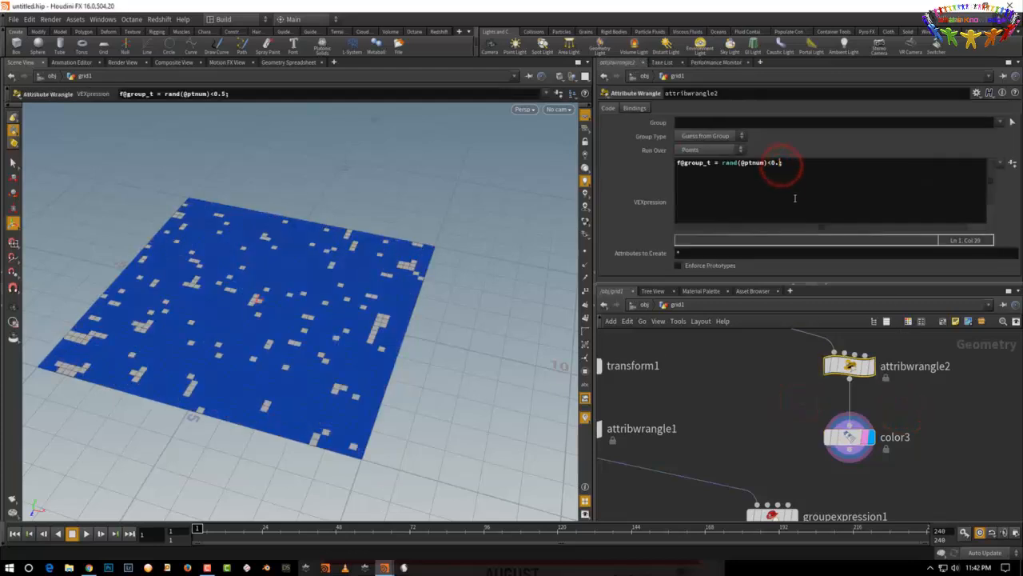
{"action": "key", "text": "BackSpace"}
{"action": "type", "text": "3"}
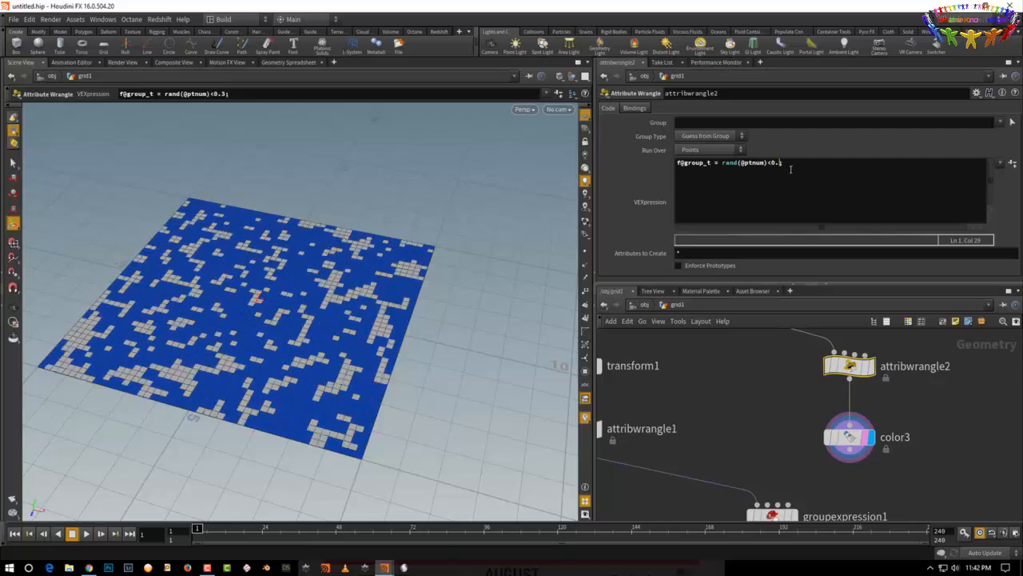
{"action": "type", "text": "2"}
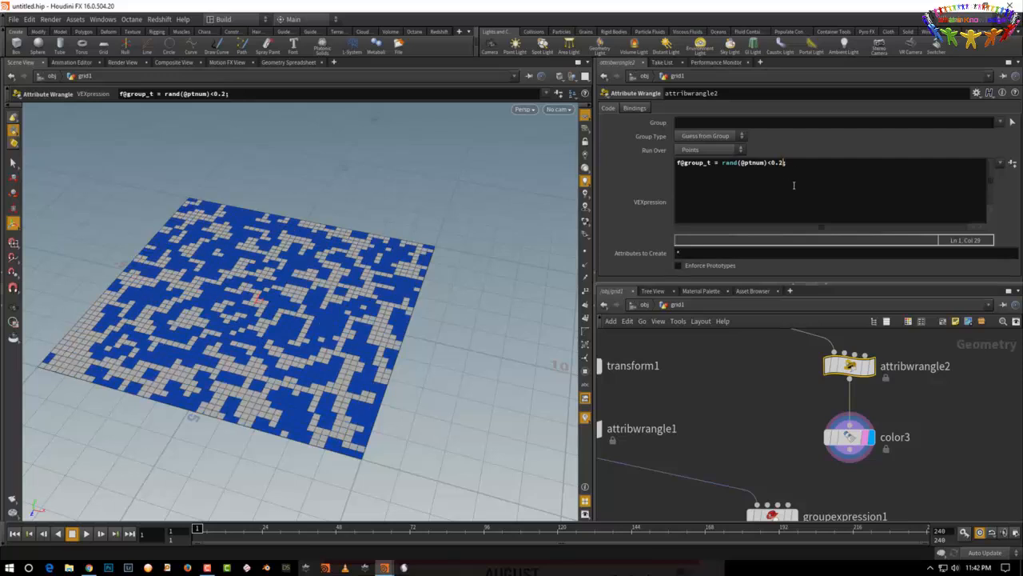
- Run attribwrangle2 over Primitives and set its random threshold to 0.4
{"action": "left_click", "coordinate": [714, 149]}
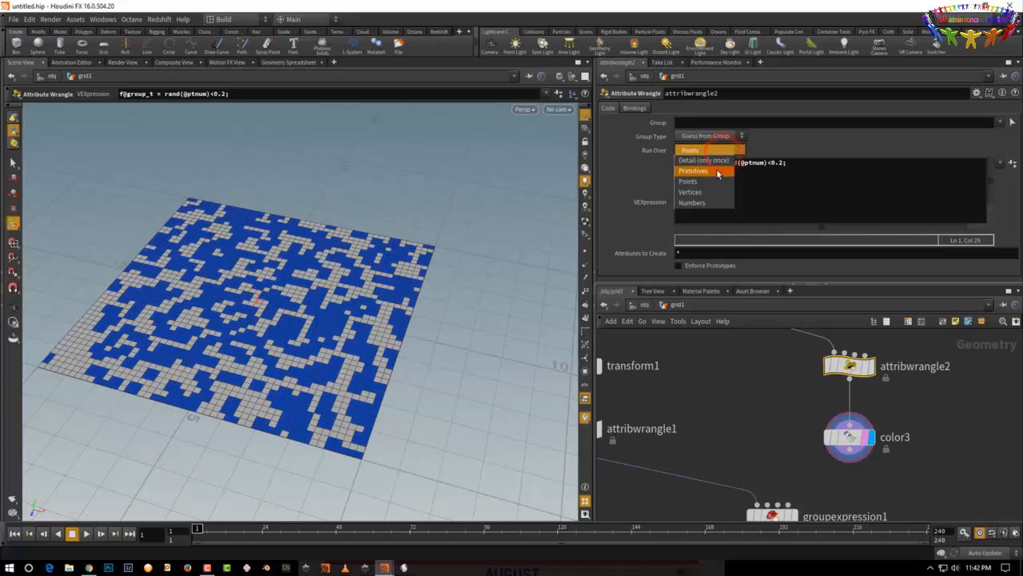
{"action": "left_click", "coordinate": [716, 171]}
{"action": "left_click", "coordinate": [783, 163]}
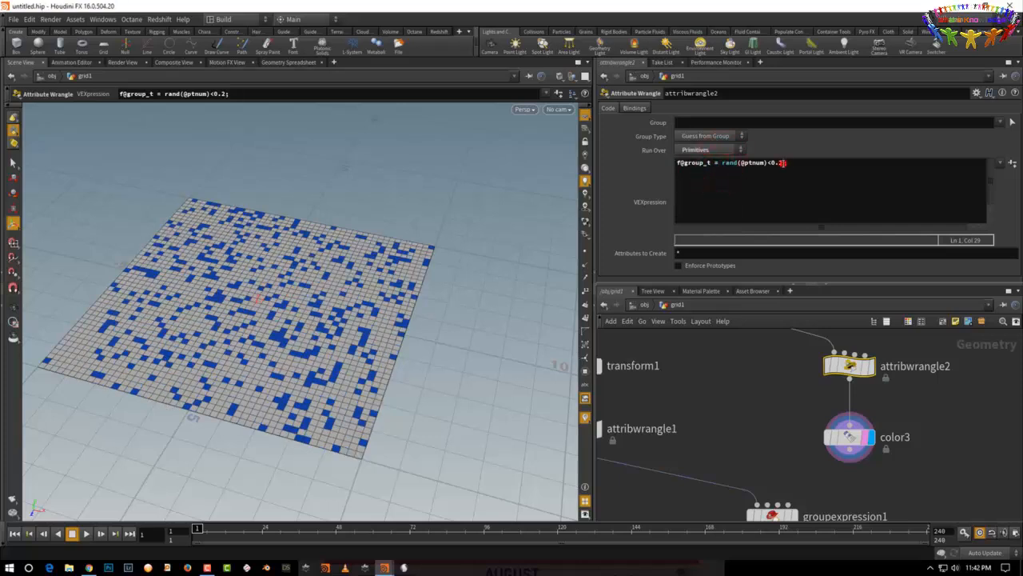
{"action": "key", "text": "BackSpace"}
{"action": "type", "text": "4"}
{"action": "key", "text": "ctrl+Return"}
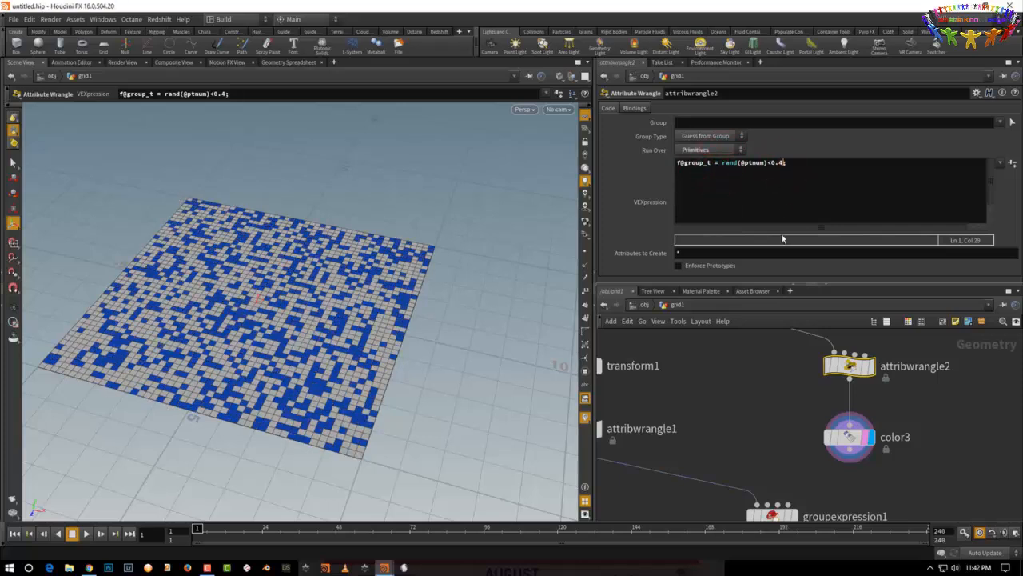
- Review groupexpression1's parameters for comparison with attribwrangle2's group code
{"action": "left_click", "coordinate": [768, 392]}
{"action": "middle_click_drag", "start_coordinate": [769, 436], "coordinate": [806, 375]}
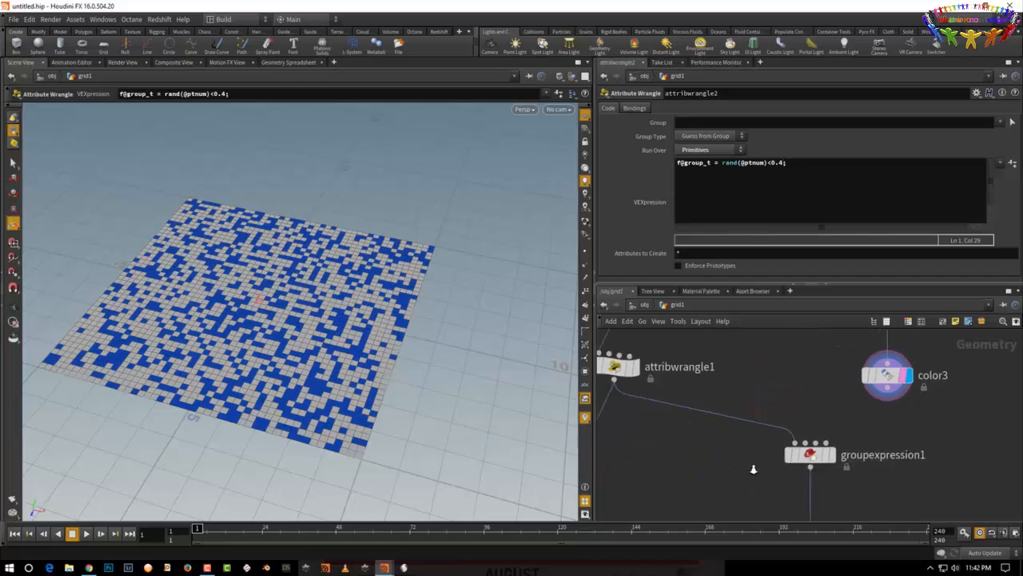
{"action": "scroll", "coordinate": [753, 469], "scroll_direction": "down", "scroll_amount": 2}
{"action": "left_click", "coordinate": [793, 456]}
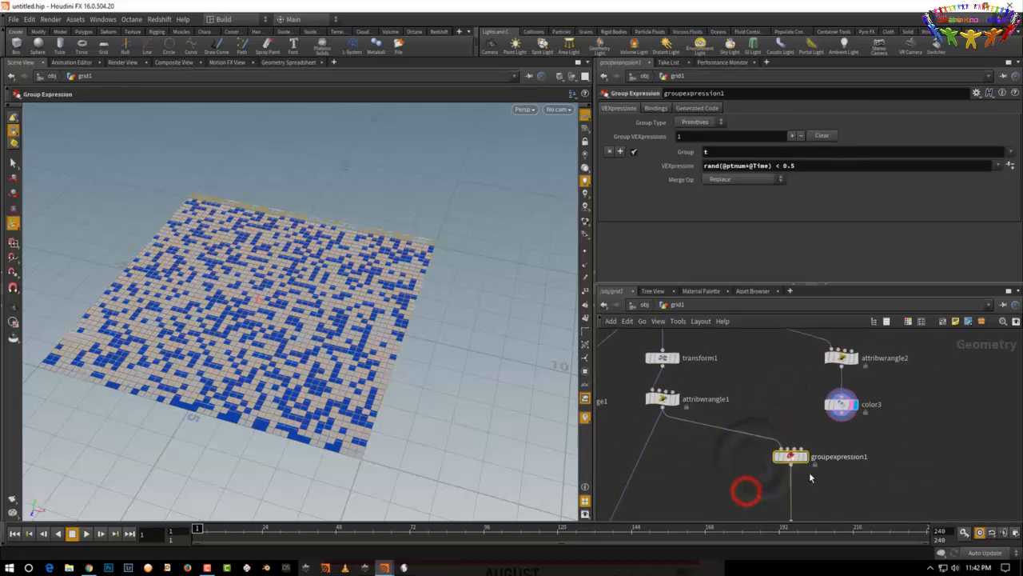
{"action": "left_click", "coordinate": [781, 407]}
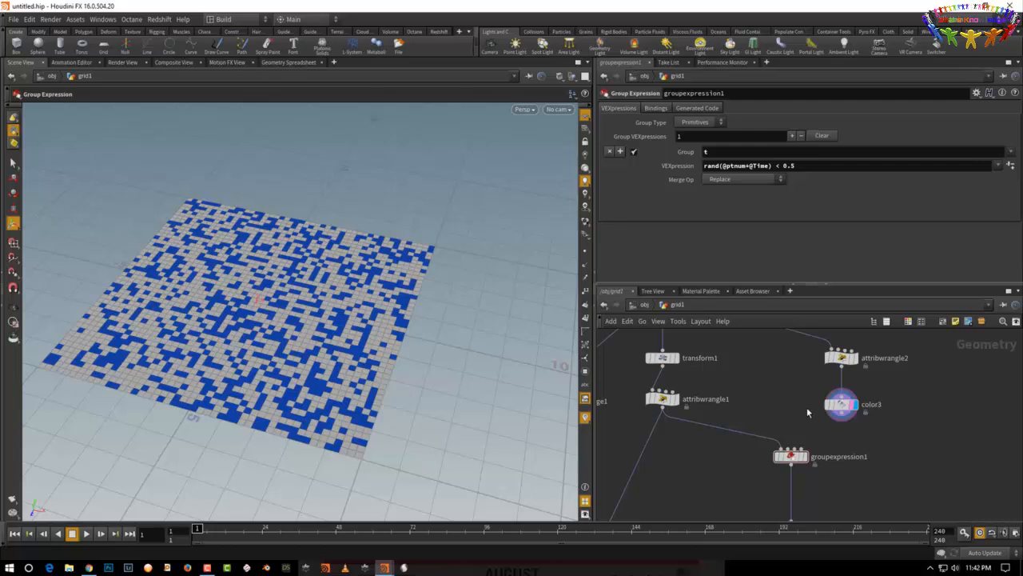
- Compare the group code in attribwrangle2 with the VEXpression in groupexpression1
{"action": "left_click", "coordinate": [796, 384]}
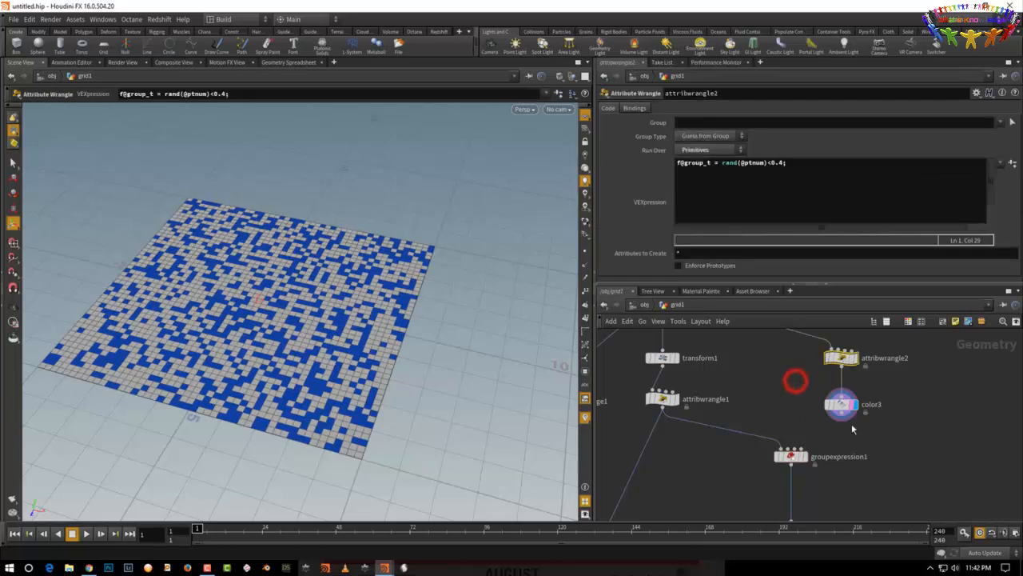
{"action": "left_click_drag", "start_coordinate": [759, 481], "coordinate": [829, 458]}
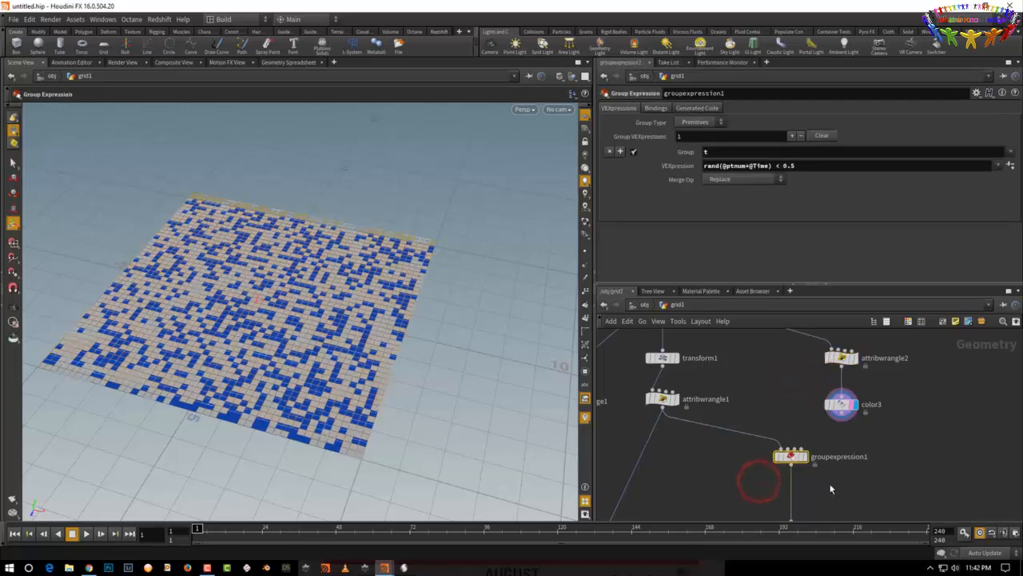
{"action": "middle_click_drag", "start_coordinate": [806, 432], "coordinate": [793, 473]}
- Duplicate the f@group_t line onto a second line in attribwrangle2's VEXpression
{"action": "left_click", "coordinate": [830, 398]}
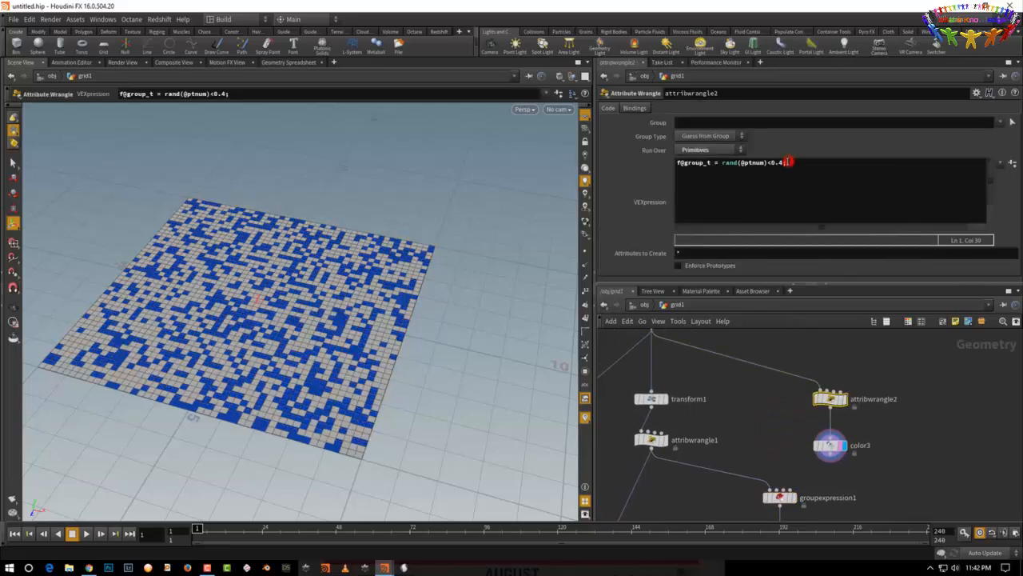
{"action": "triple_click", "coordinate": [787, 163]}
{"action": "left_click_drag", "start_coordinate": [799, 163], "coordinate": [698, 170]}
{"action": "key", "text": "ctrl+a"}
{"action": "key", "text": "ctrl+c"}
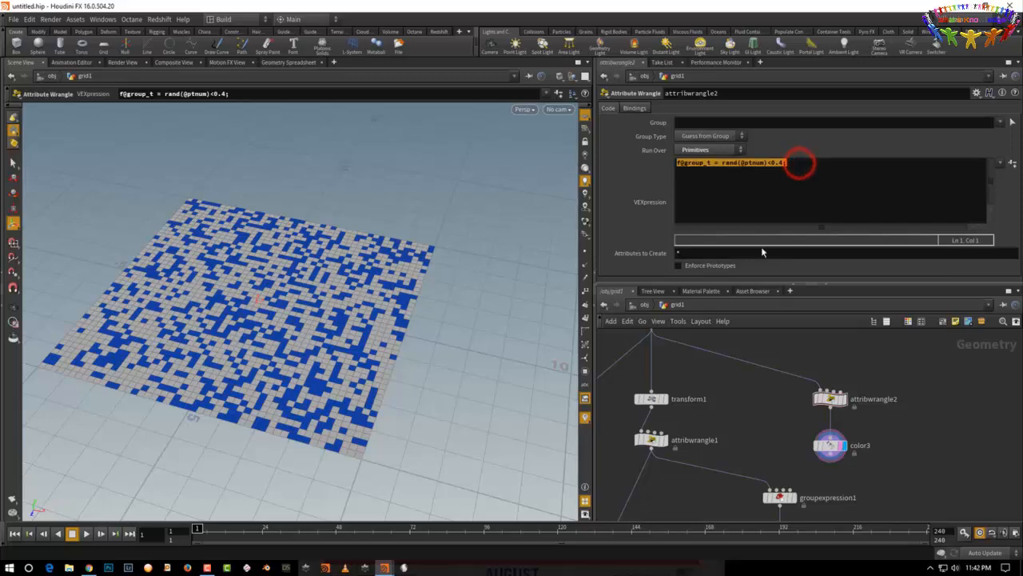
{"action": "left_click", "coordinate": [799, 162]}
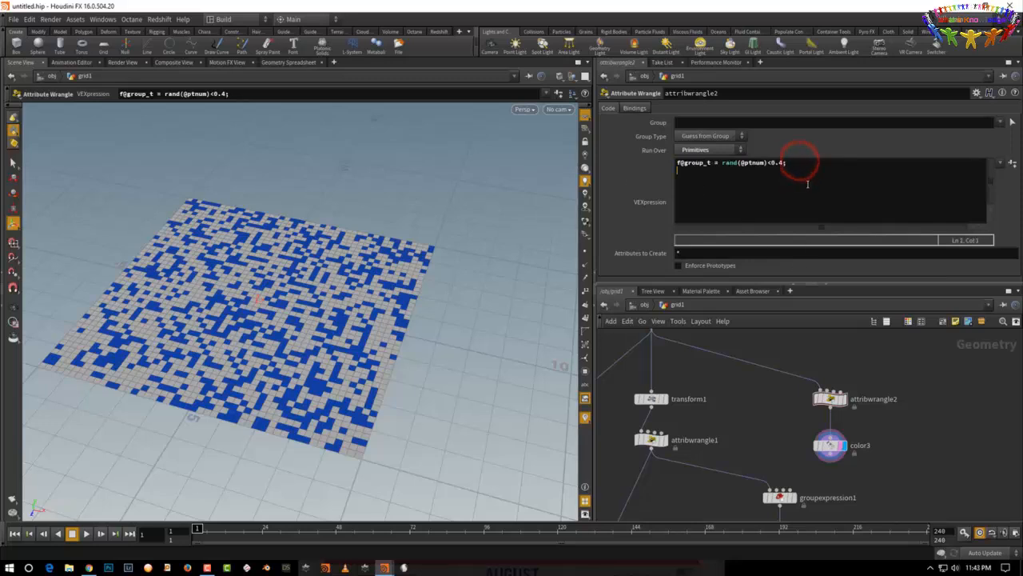
{"action": "key", "text": "Return"}
{"action": "key", "text": "ctrl+v"}
{"action": "key", "text": "Left"}
{"action": "key", "text": "Left"}
{"action": "key", "text": "Left"}
{"action": "key", "text": "Left"}
{"action": "key", "text": "Left"}
{"action": "key", "text": "Left"}
{"action": "key", "text": "Left"}
{"action": "key", "text": "Left"}
{"action": "key", "text": "Left"}
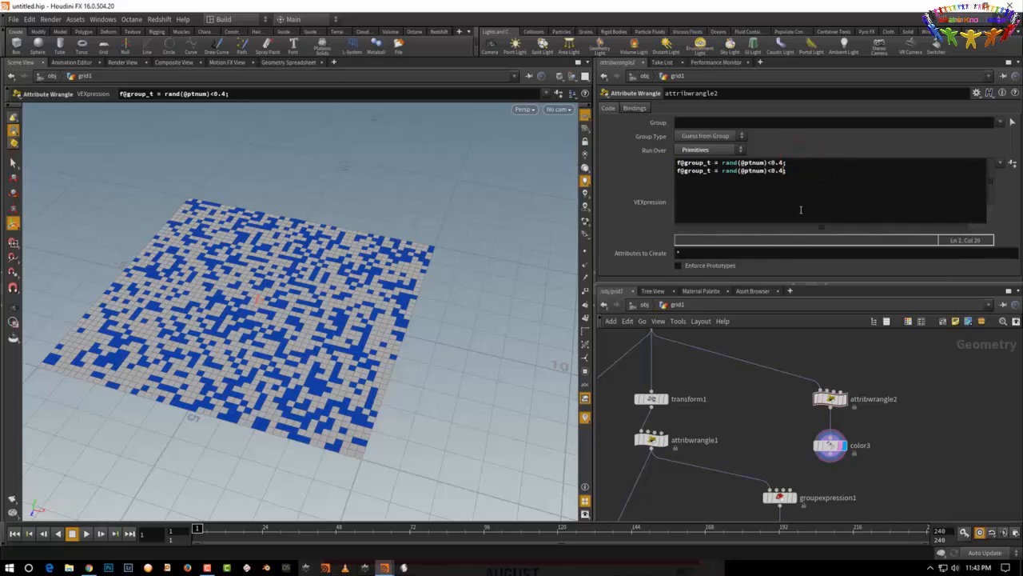
{"action": "key", "text": "BackSpace"}
{"action": "key", "text": "BackSpace"}
{"action": "type", "text": "s +7"}
{"action": "key", "text": "Right"}
{"action": "key", "text": "Right"}
{"action": "key", "text": "Right"}
{"action": "key", "text": "Right"}
{"action": "type", "text": "3"}
- Set color3's group to s
{"action": "left_click", "coordinate": [871, 434]}
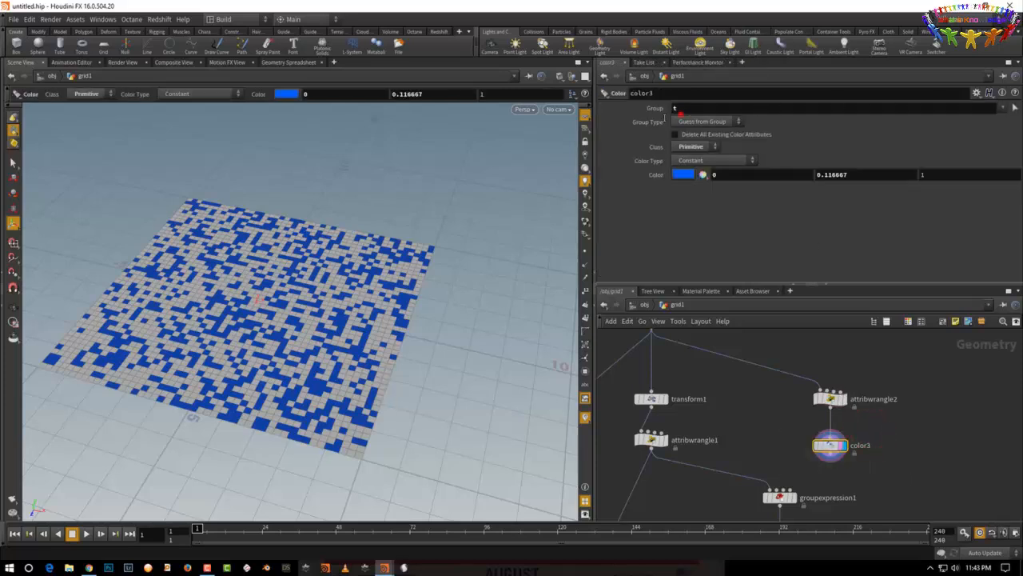
{"action": "type", "text": "s"}
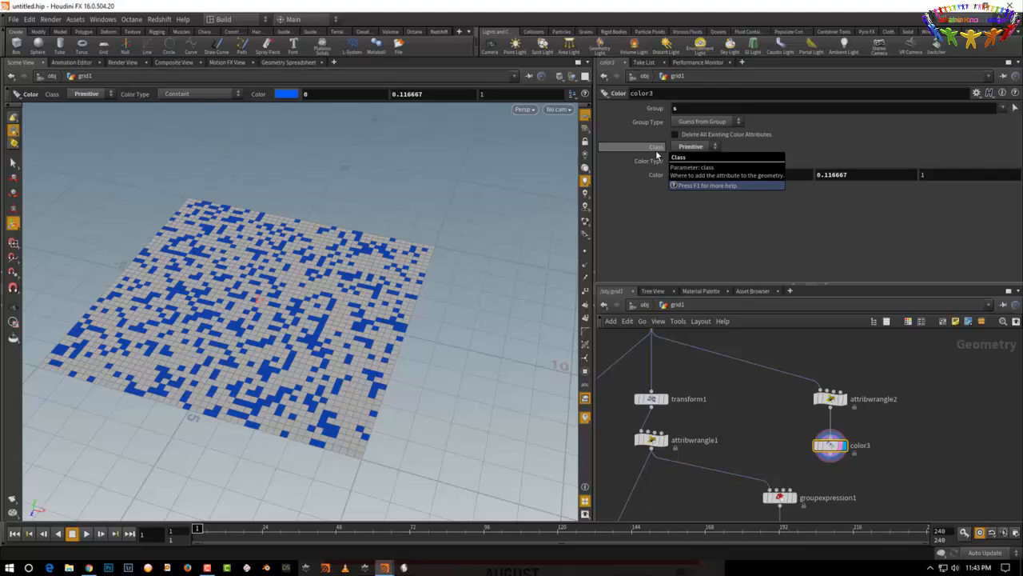
- Add a PolyExtrude node, connect color3's output to it and display its result
{"action": "middle_click_drag", "start_coordinate": [973, 407], "coordinate": [860, 384]}
{"action": "key", "text": "Tab"}
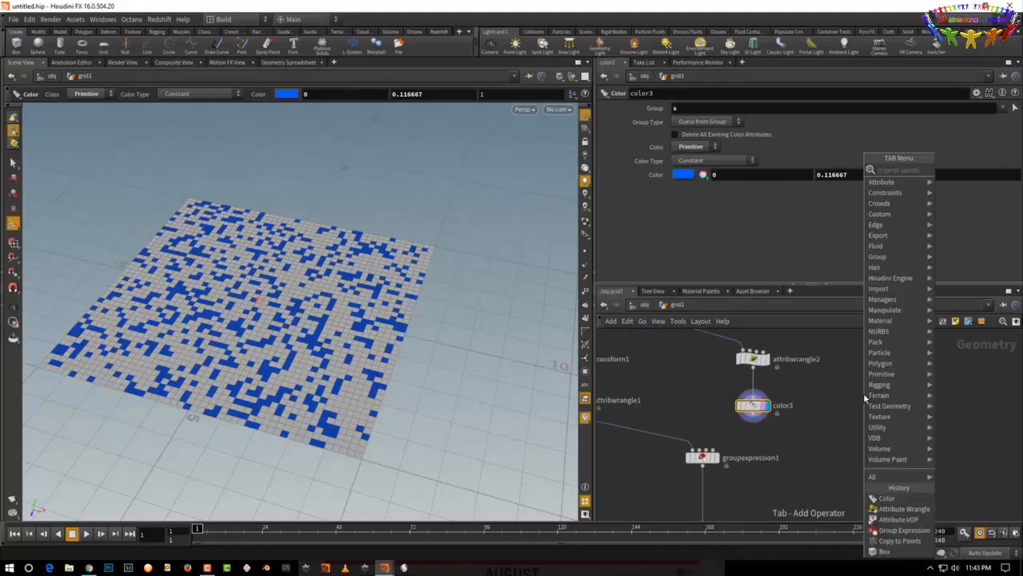
{"action": "type", "text": "poly"}
{"action": "left_click", "coordinate": [978, 231]}
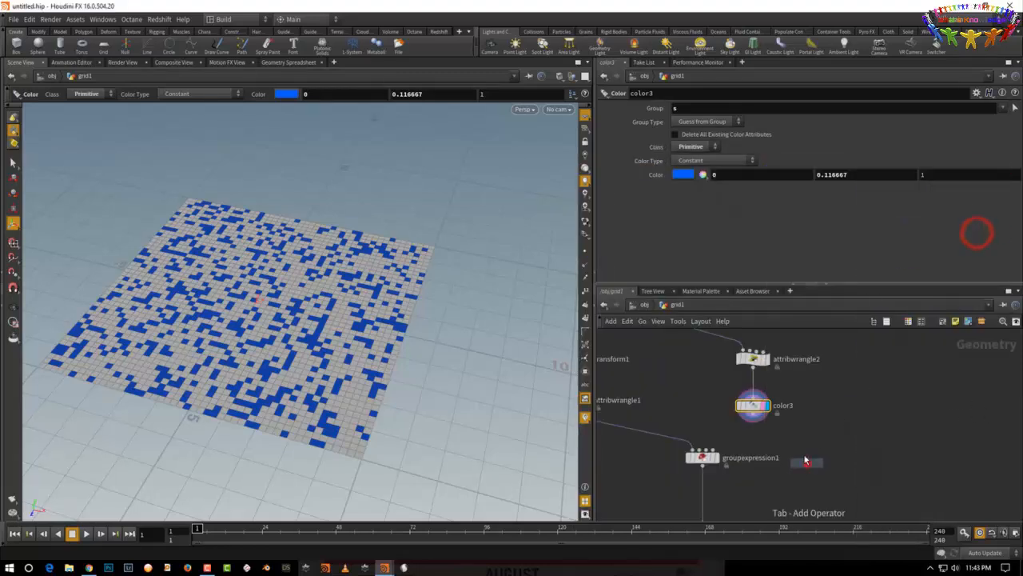
{"action": "left_click", "coordinate": [808, 462]}
{"action": "left_click_drag", "start_coordinate": [752, 415], "coordinate": [806, 453]}
{"action": "left_click", "coordinate": [805, 464]}
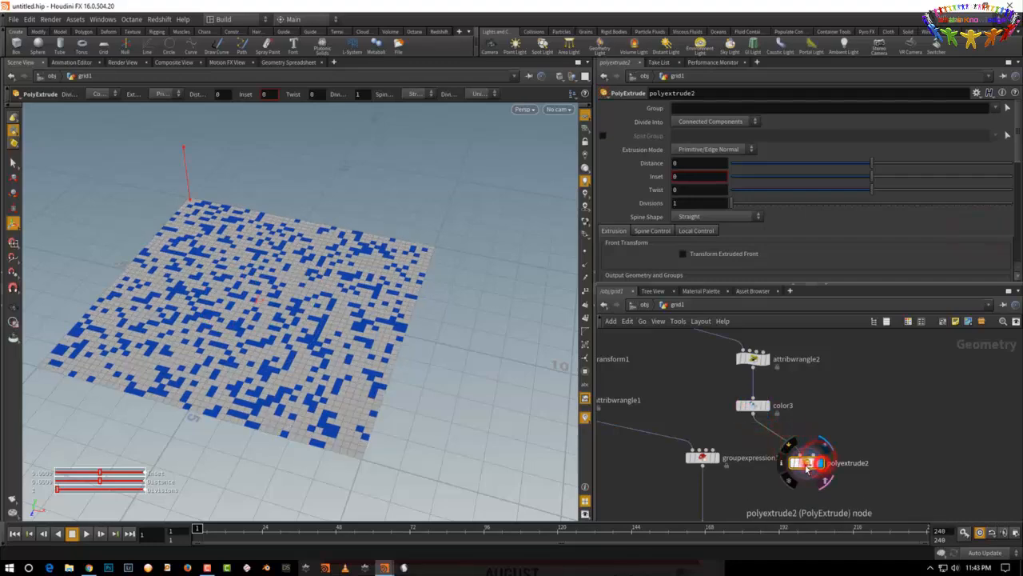
- Limit polyextrude2 to group t and set its distance to about 0.332
{"action": "left_click", "coordinate": [1006, 107]}
{"action": "left_click", "coordinate": [998, 130]}
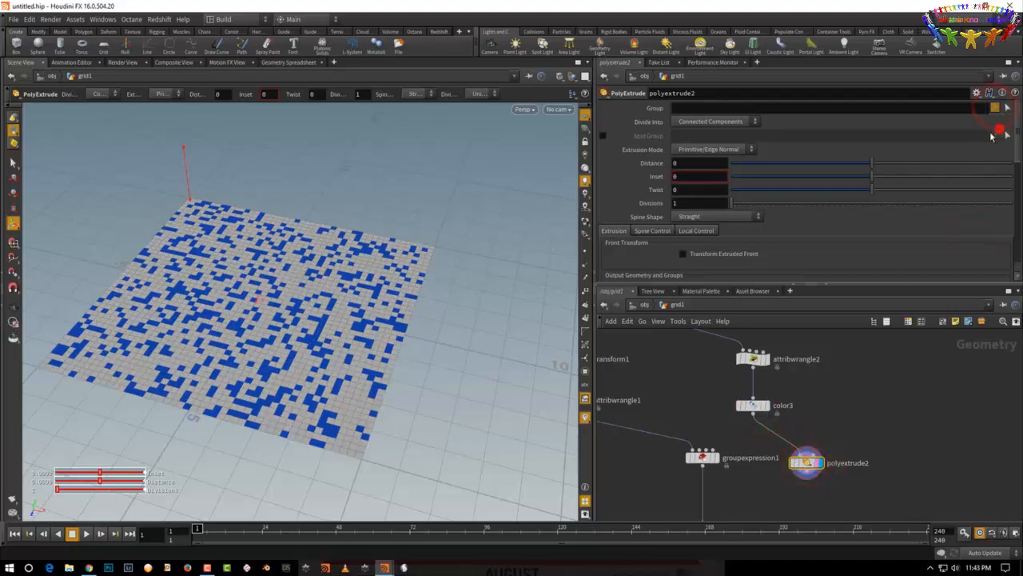
{"action": "left_click_drag", "start_coordinate": [884, 165], "coordinate": [918, 164]}
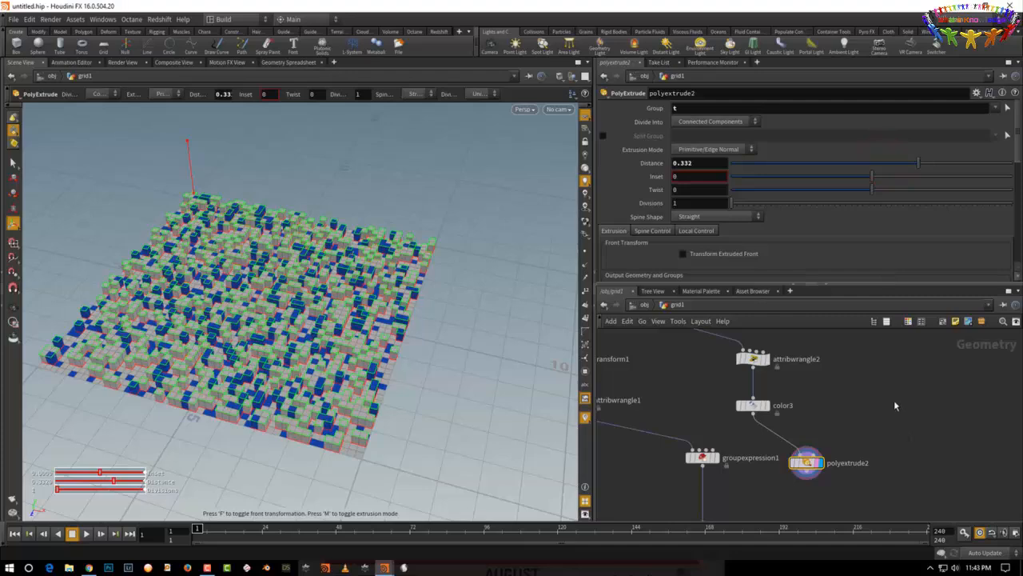
- Add a second PolyExtrude node after polyextrude2 and display its result
{"action": "scroll", "coordinate": [897, 488], "scroll_direction": "down", "scroll_amount": 2}
{"action": "key", "text": "Tab"}
{"action": "type", "text": "pol"}
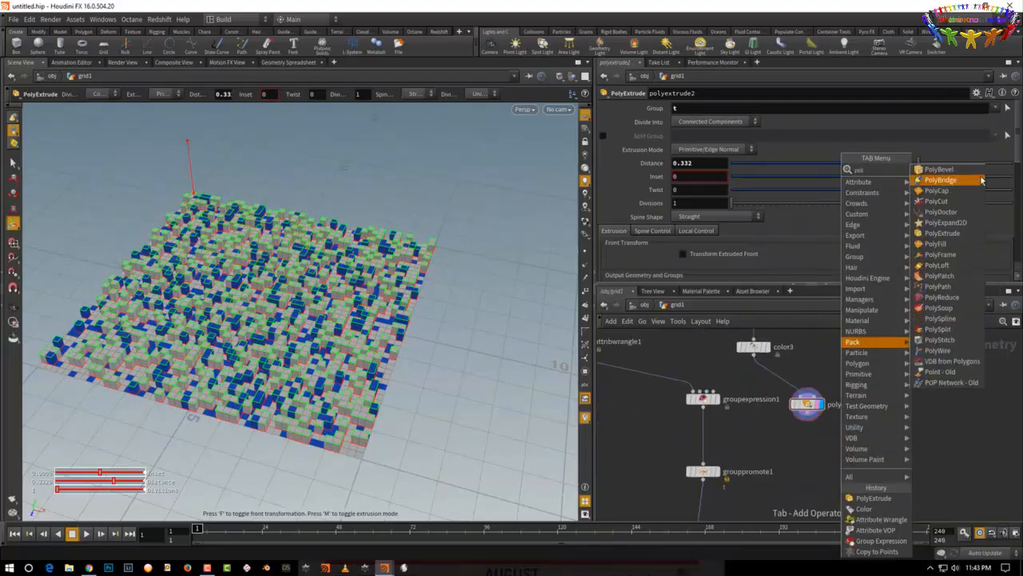
{"action": "left_click", "coordinate": [966, 233]}
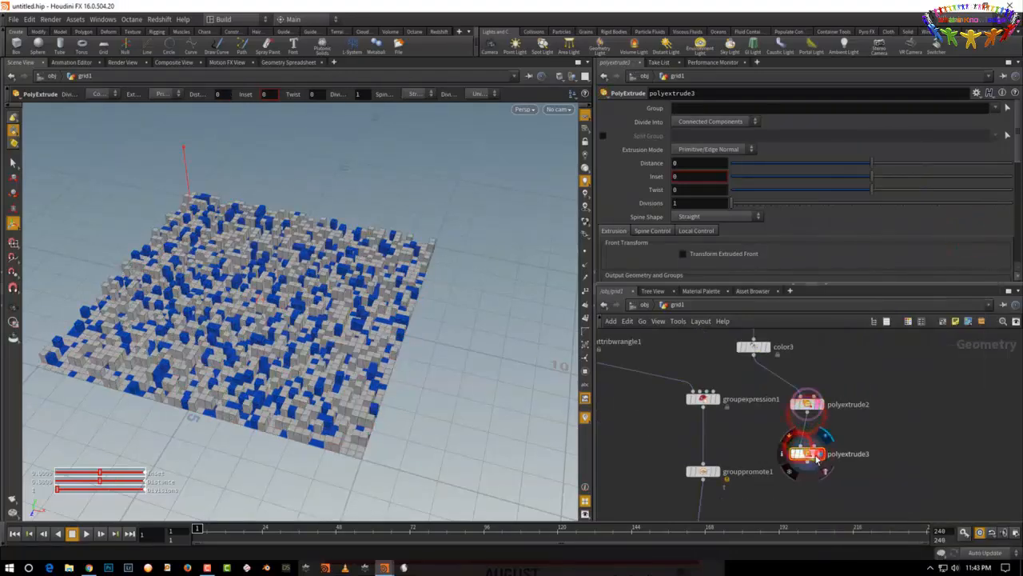
{"action": "left_click", "coordinate": [781, 471]}
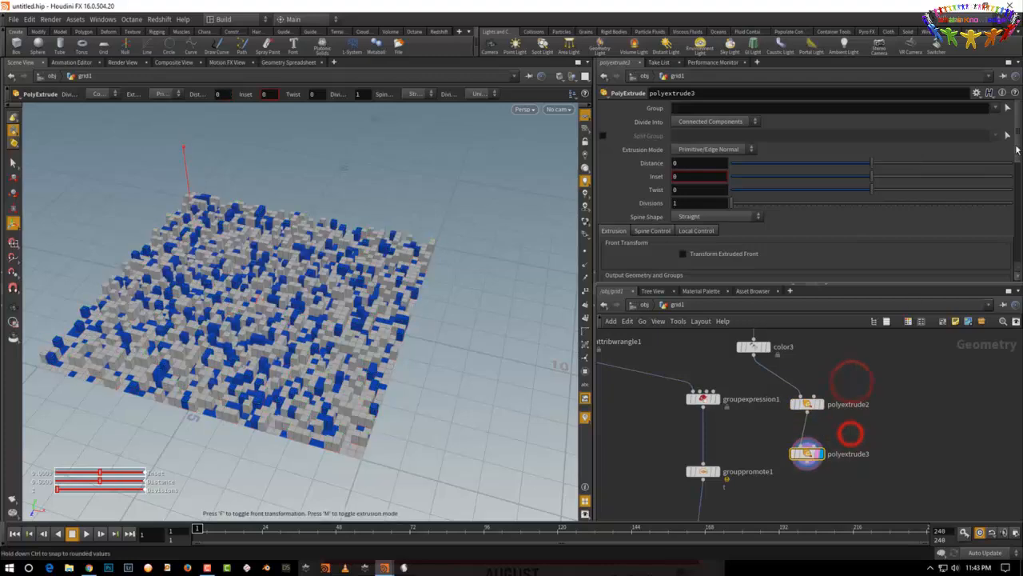
- Limit polyextrude3 to group s and set its distance to about 0.651
{"action": "left_click", "coordinate": [1004, 113]}
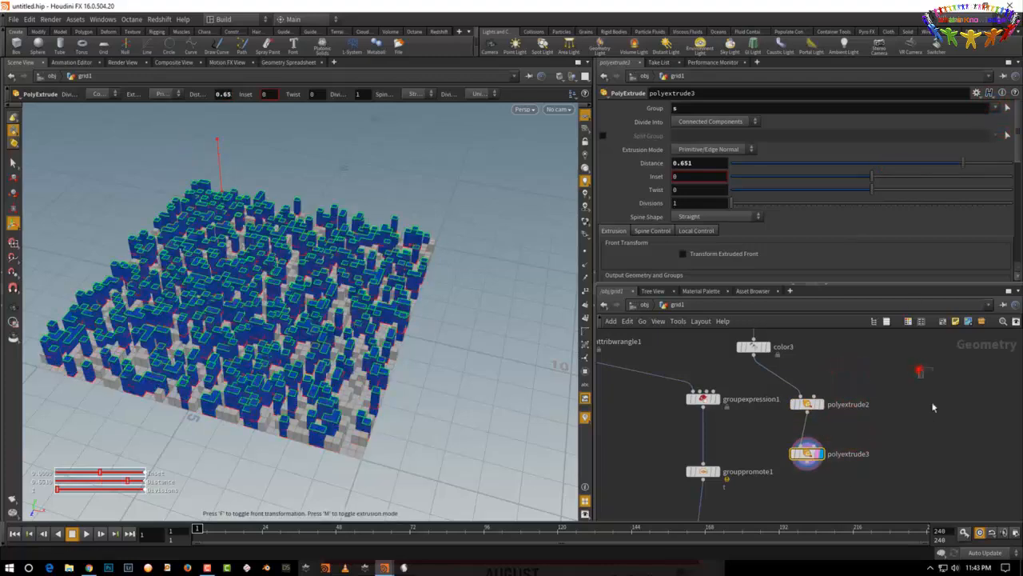
{"action": "left_click", "coordinate": [920, 370]}
- Inspect the extruded grid and compare the settings of polyextrude2 and polyextrude3
{"action": "left_click_drag", "start_coordinate": [479, 437], "coordinate": [404, 415]}
{"action": "left_click_drag", "start_coordinate": [861, 384], "coordinate": [800, 411]}
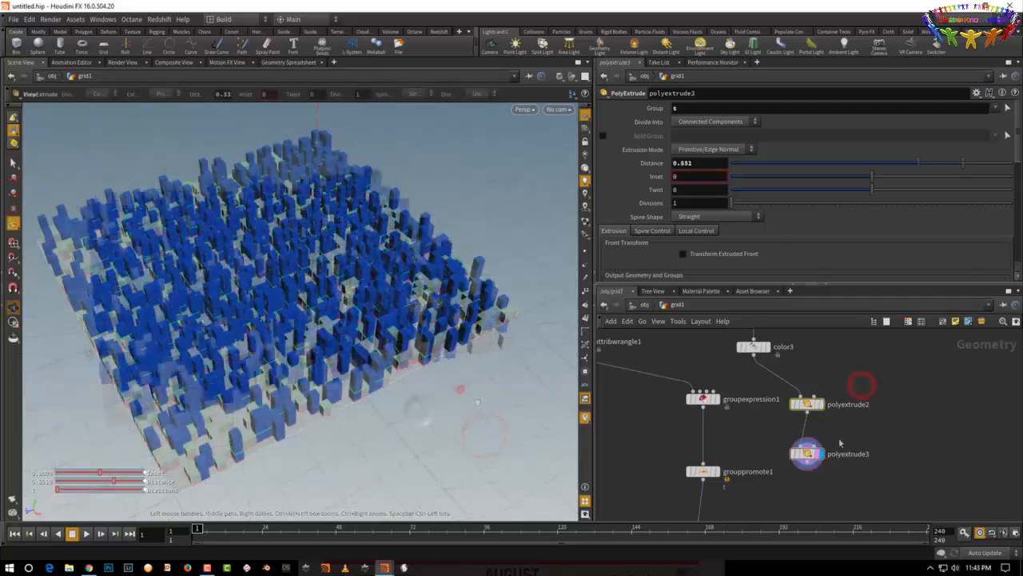
{"action": "left_click_drag", "start_coordinate": [866, 434], "coordinate": [799, 460]}
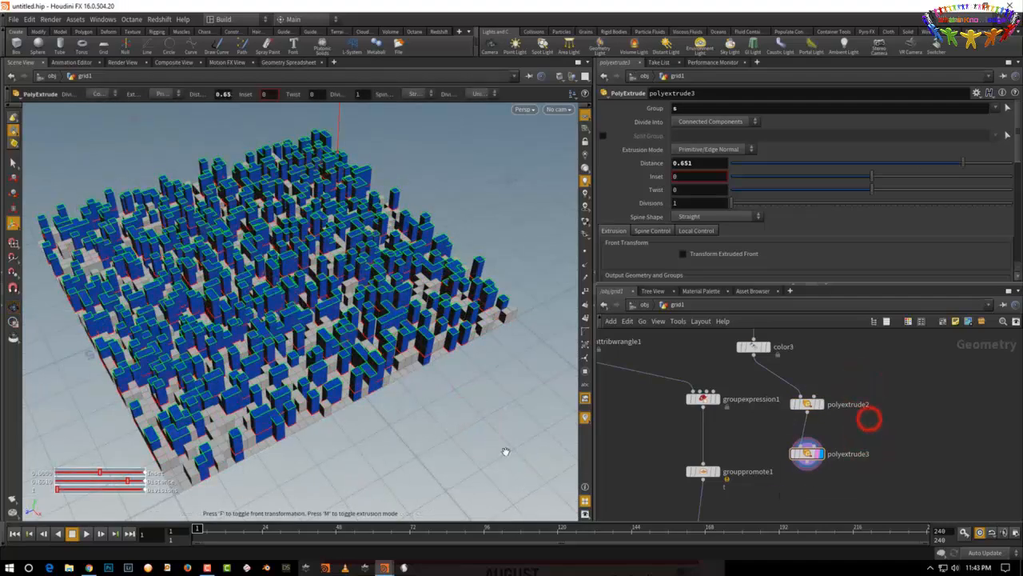
{"action": "left_click_drag", "start_coordinate": [483, 448], "coordinate": [489, 472]}
{"action": "middle_click_drag", "start_coordinate": [840, 366], "coordinate": [840, 436]}
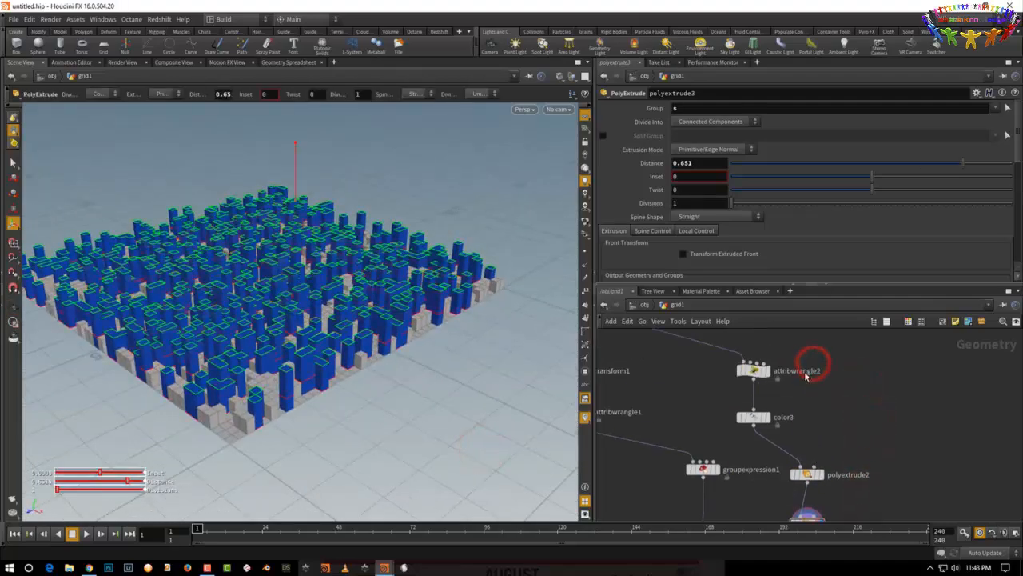
{"action": "left_click_drag", "start_coordinate": [821, 345], "coordinate": [744, 372]}
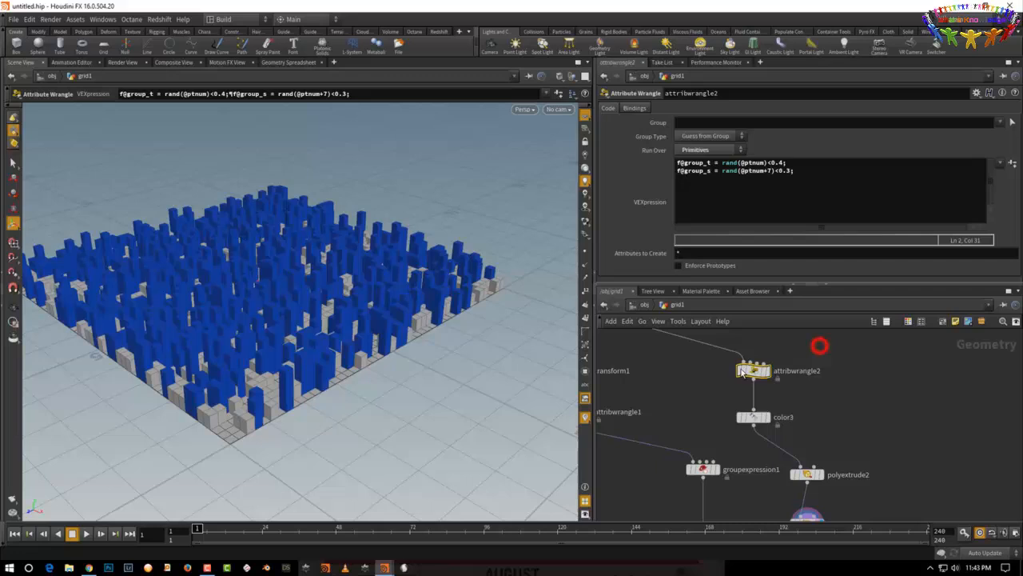
{"action": "double_click", "coordinate": [770, 170]}
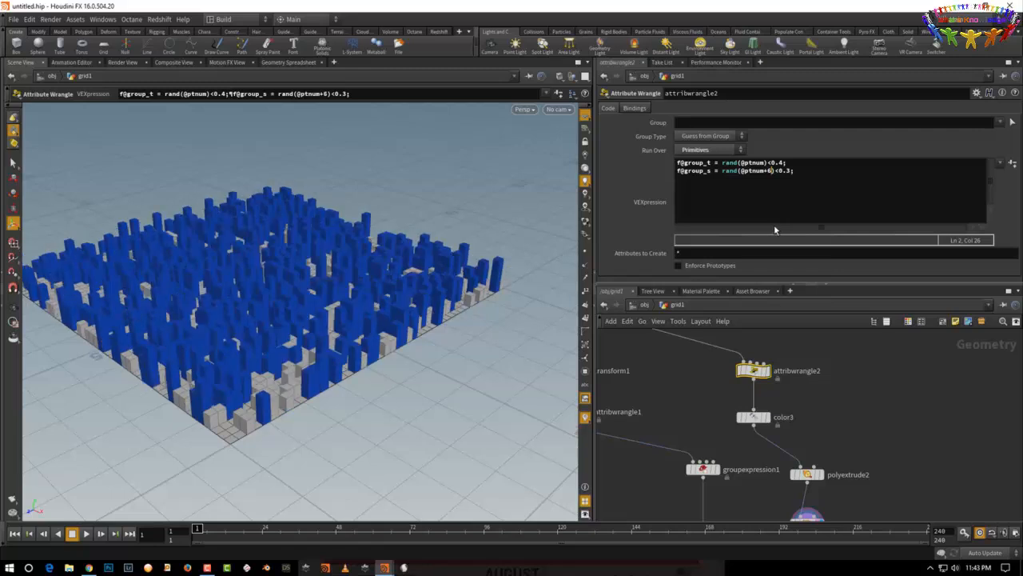
{"action": "left_click_drag", "start_coordinate": [459, 427], "coordinate": [498, 406]}
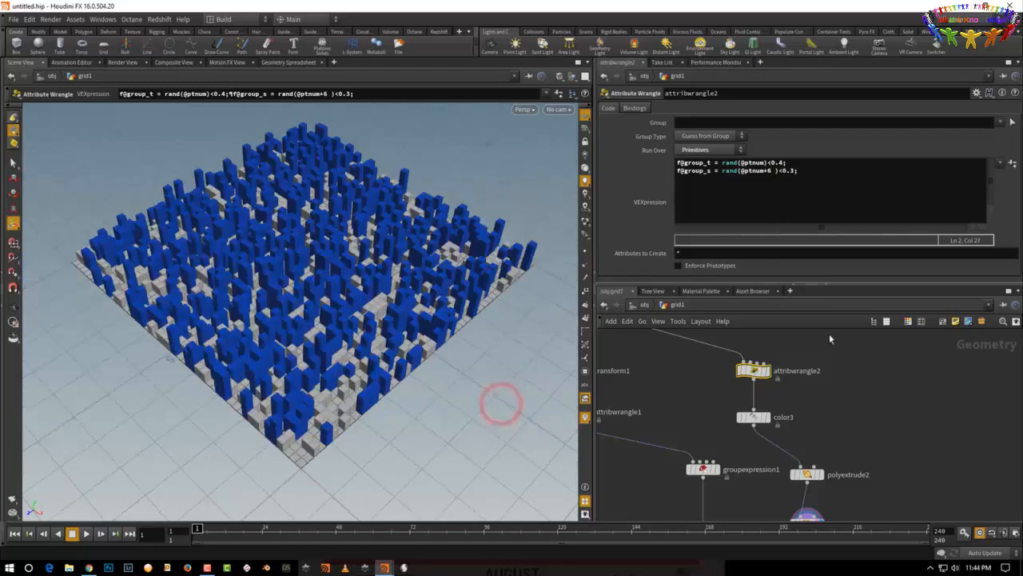
- Review groupexpression1's group name and VEXpression again
{"action": "left_click", "coordinate": [704, 468]}
{"action": "mouse_move", "coordinate": [745, 445]}
{"action": "middle_mouse_down"}
{"action": "mouse_move", "coordinate": [838, 376]}
{"action": "mouse_move", "coordinate": [792, 380]}
{"action": "middle_mouse_up"}
{"action": "middle_click", "coordinate": [804, 443]}
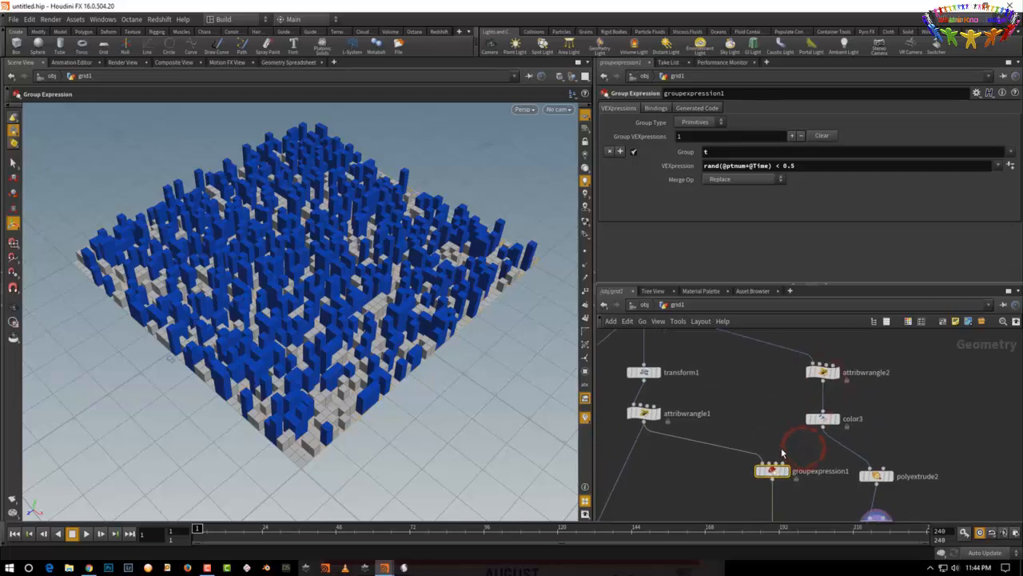
- Display attribwrangle2's output, align its branch nodes vertically and move grid1 above and between the branches
{"action": "left_click", "coordinate": [832, 376]}
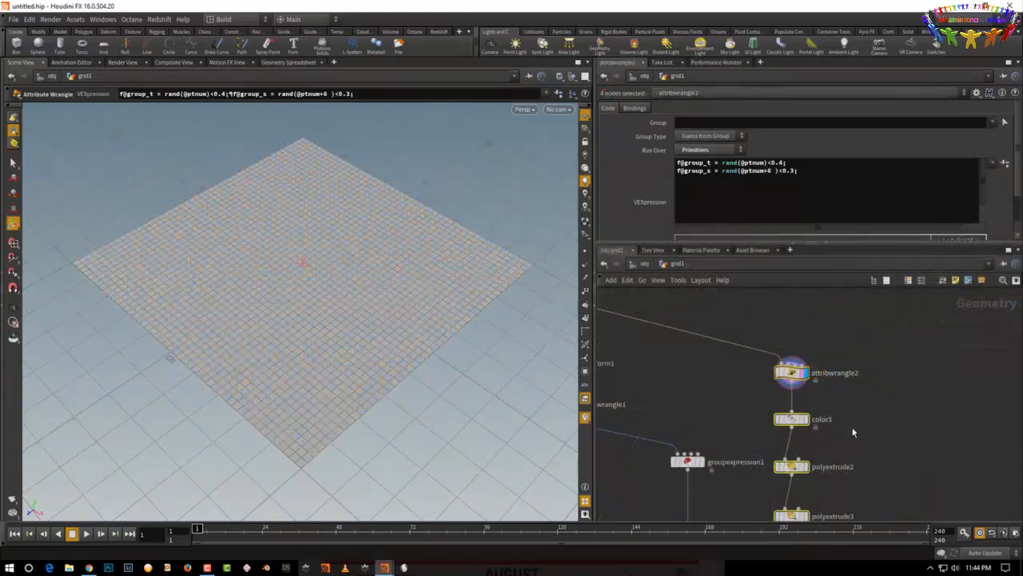
{"action": "middle_click_drag", "start_coordinate": [866, 425], "coordinate": [927, 484]}
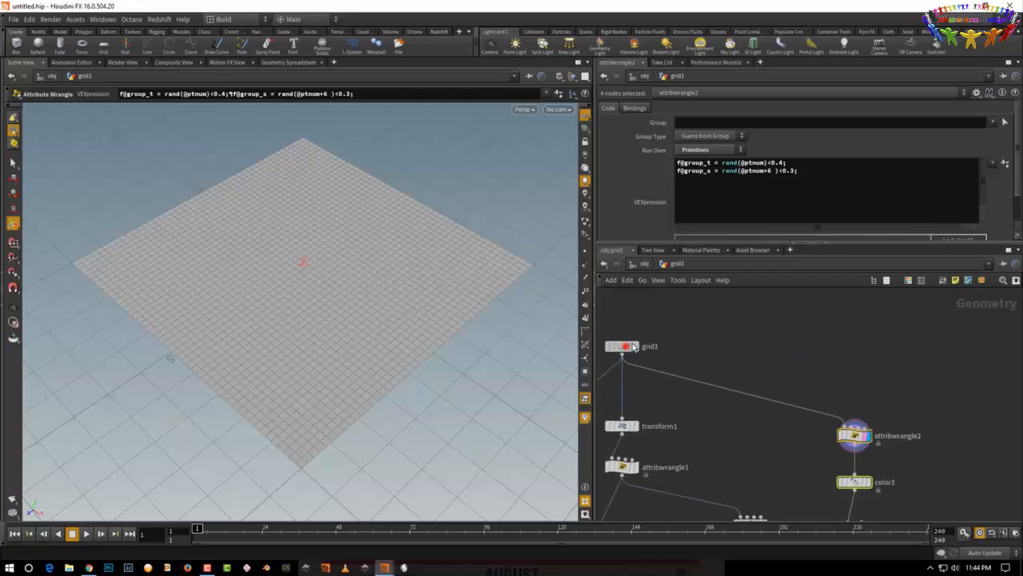
{"action": "left_click_drag", "start_coordinate": [626, 345], "coordinate": [722, 303]}
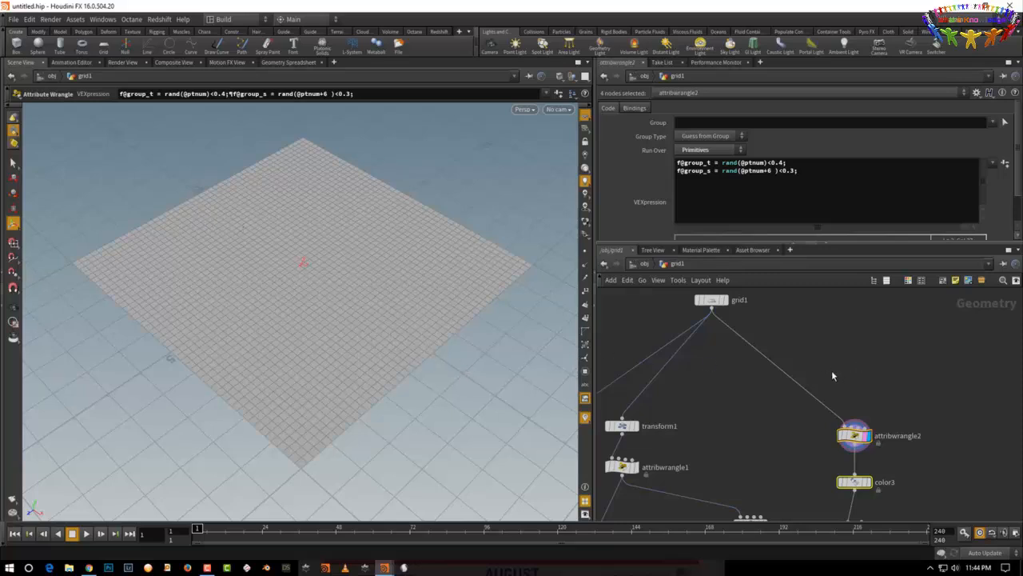
{"action": "left_click", "coordinate": [914, 406]}
{"action": "left_click", "coordinate": [821, 172]}
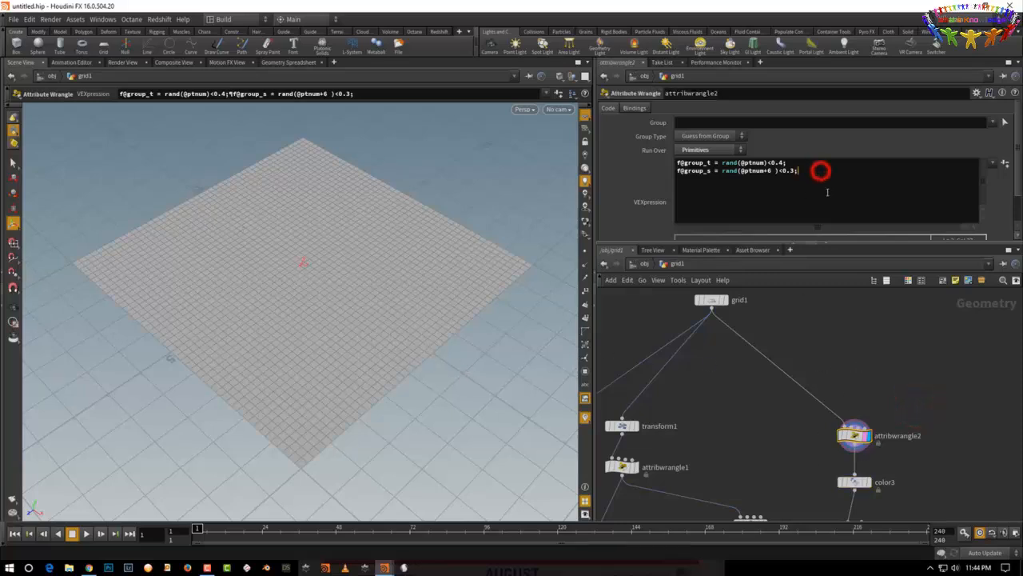
{"action": "key", "text": "Return"}
{"action": "type", "text": "@Cd ="}
{"action": "type", "text": "rel"}
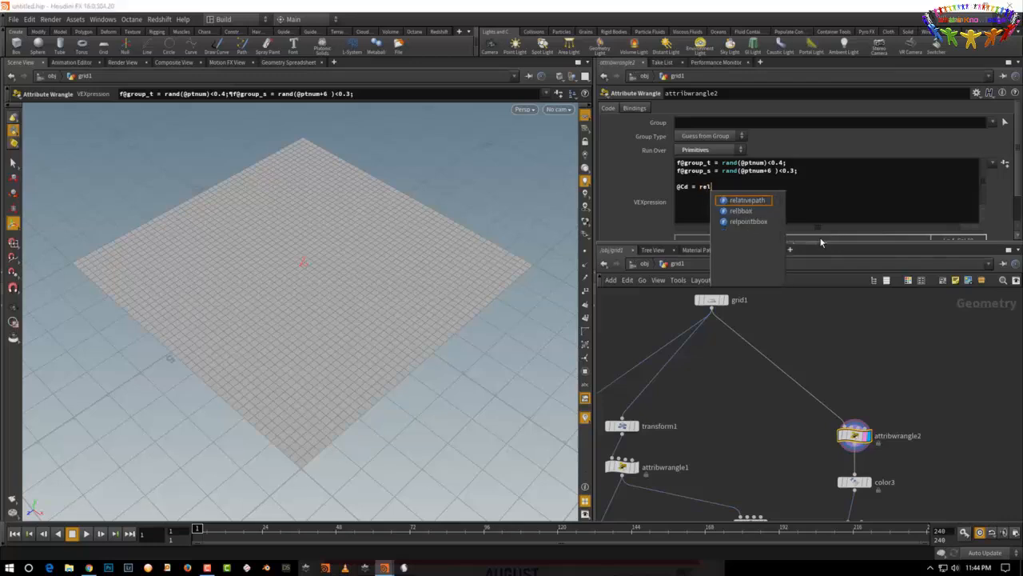
{"action": "type", "text": "bbox("}
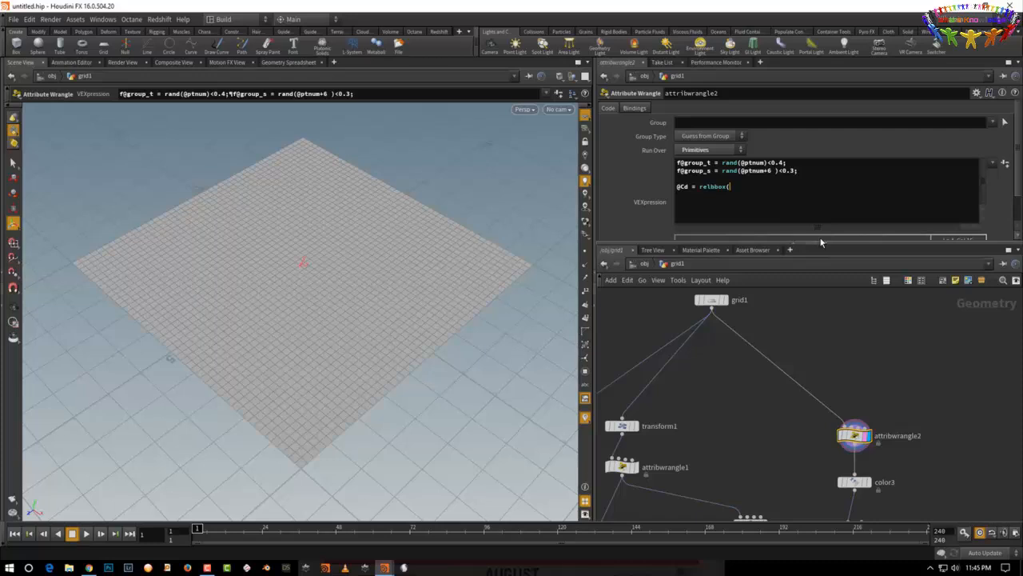
{"action": "type", "text": "0 , @P);"}
{"action": "key", "text": "ctrl+Return"}
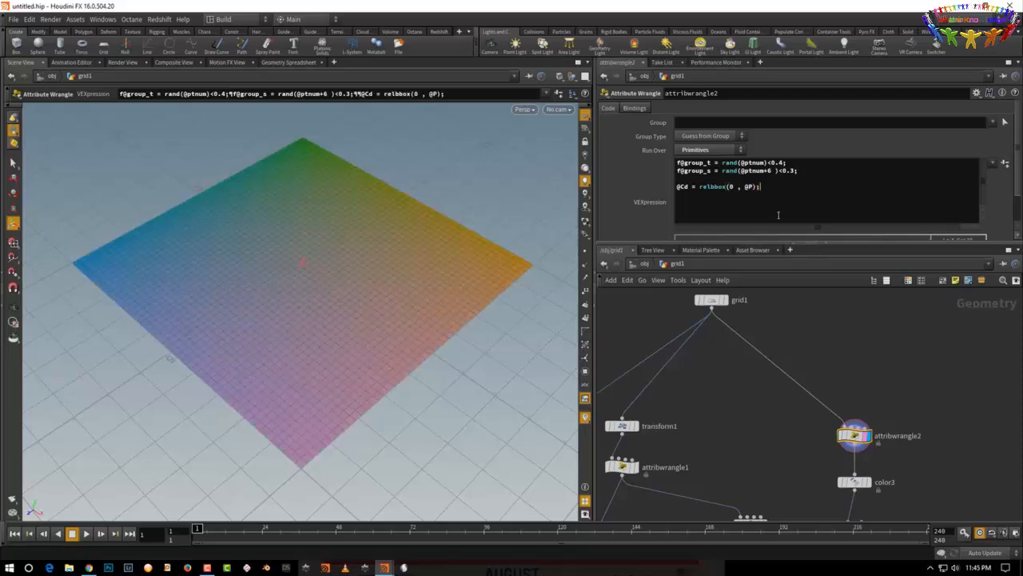
- Remove the spaces between the relbbox arguments so the call reads relbbox(0,@P)
{"action": "left_click", "coordinate": [744, 188]}
{"action": "key", "text": "BackSpace"}
{"action": "left_click", "coordinate": [737, 188]}
{"action": "key", "text": "BackSpace"}
{"action": "left_click", "coordinate": [749, 187]}
{"action": "key", "text": "BackSpace"}
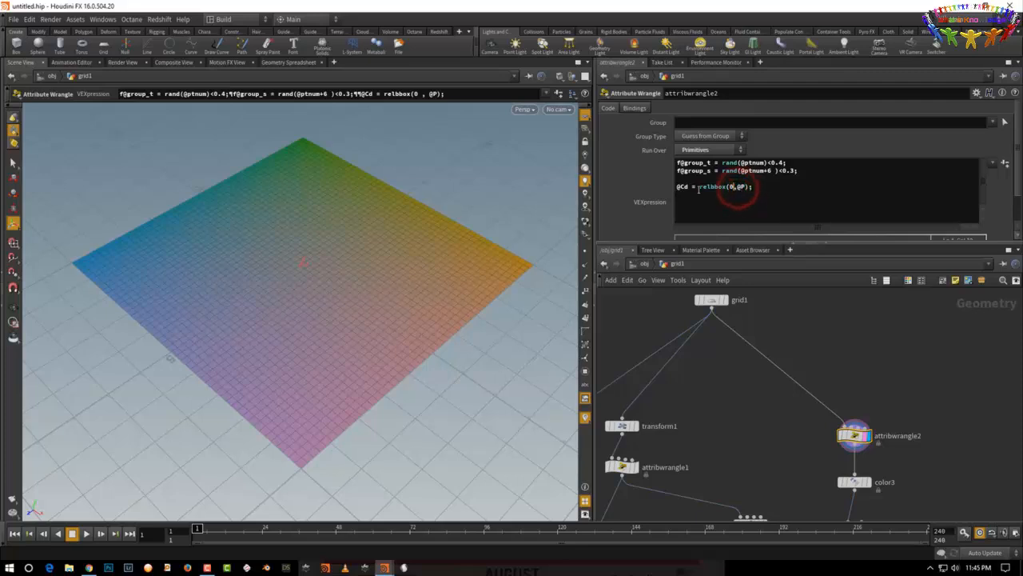
{"action": "left_click", "coordinate": [700, 187]}
{"action": "type", "text": "set("}
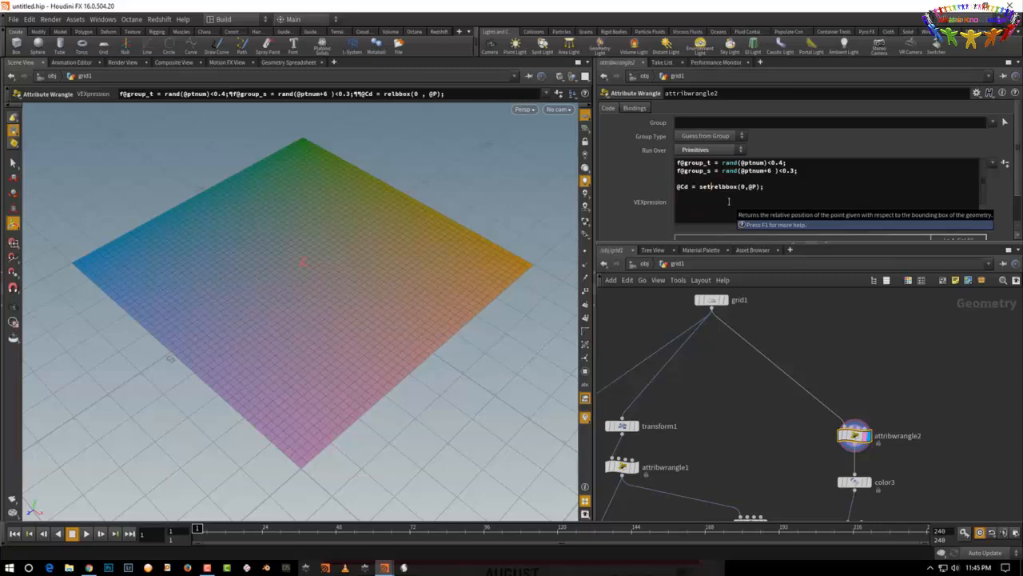
{"action": "key", "text": "Right"}
{"action": "type", "text": ")"}
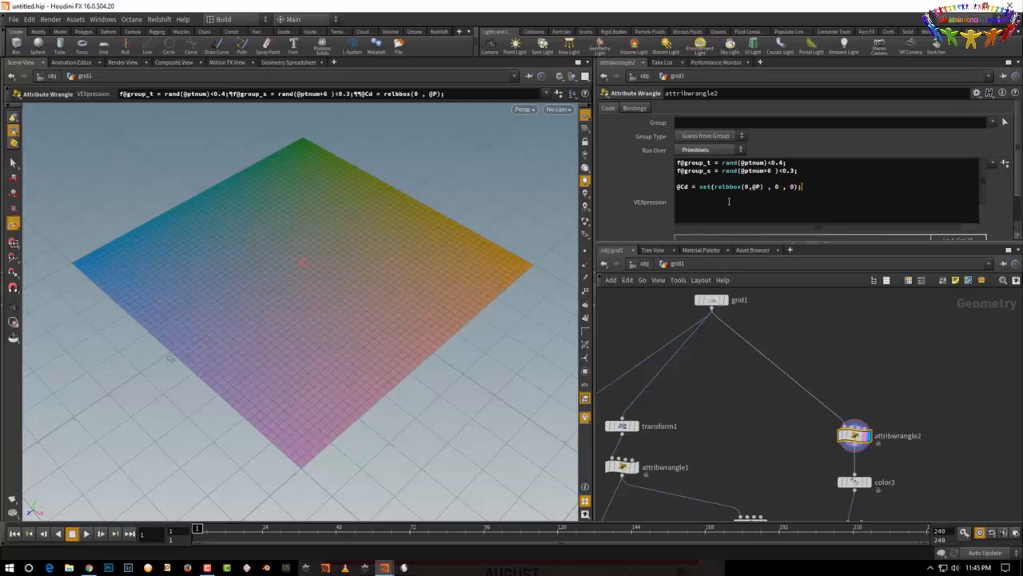
{"action": "key", "text": "ctrl+Return"}
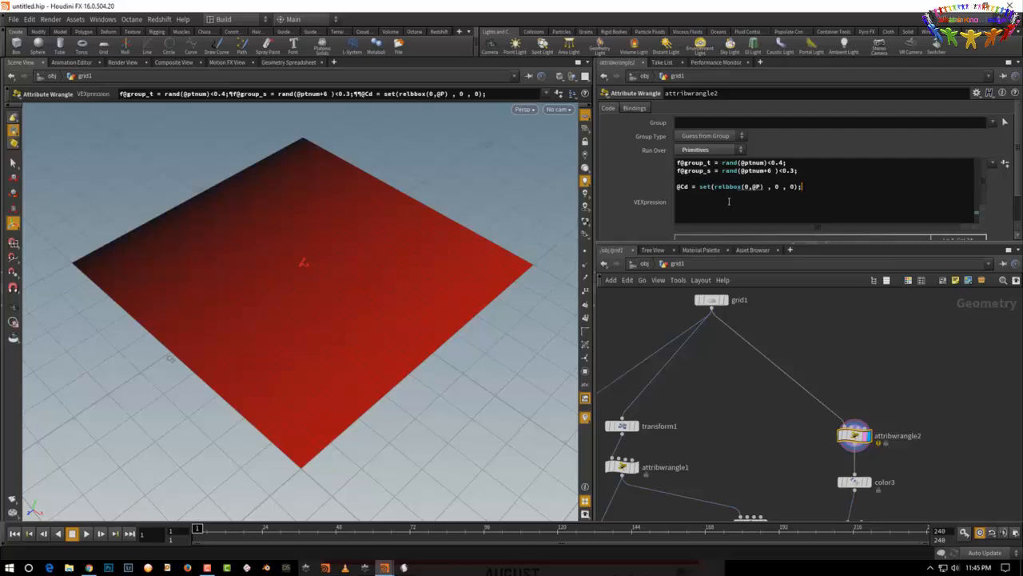
{"action": "left_click_drag", "start_coordinate": [714, 186], "coordinate": [761, 186]}
{"action": "left_click", "coordinate": [765, 187]}
{"action": "left_click", "coordinate": [778, 187]}
{"action": "left_click", "coordinate": [815, 189]}
{"action": "key", "text": "Return"}
{"action": "key", "text": "Return"}
{"action": "triple_click", "coordinate": [803, 169]}
{"action": "key", "text": "ctrl+c"}
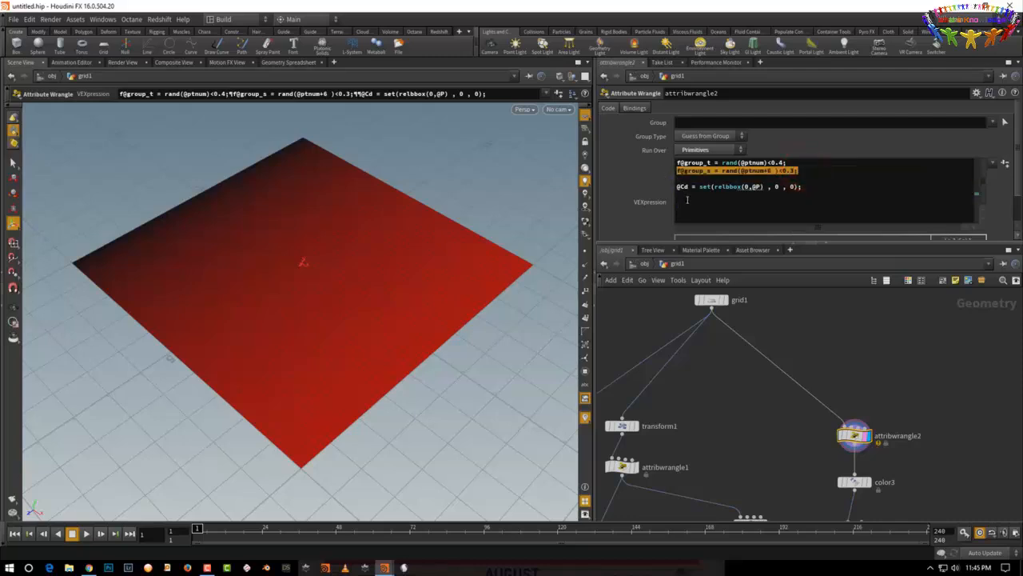
{"action": "left_click", "coordinate": [691, 202]}
{"action": "key", "text": "ctrl+v"}
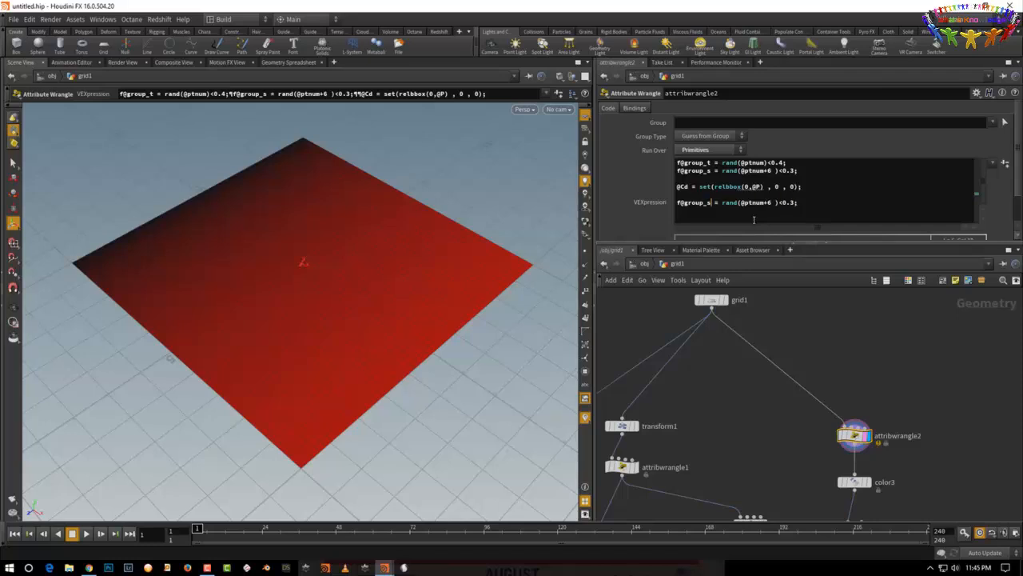
{"action": "key", "text": "BackSpace"}
{"action": "type", "text": "c"}
{"action": "key", "text": "Delete"}
{"action": "key", "text": "Delete"}
{"action": "key", "text": "Delete"}
{"action": "key", "text": "Delete"}
{"action": "key", "text": "Delete"}
{"action": "key", "text": "Delete"}
{"action": "key", "text": "Delete"}
{"action": "key", "text": "Delete"}
{"action": "key", "text": "Delete"}
{"action": "key", "text": "Delete"}
{"action": "key", "text": "Delete"}
{"action": "key", "text": "Delete"}
{"action": "key", "text": "Delete"}
{"action": "key", "text": "Delete"}
{"action": "key", "text": "Delete"}
{"action": "type", "text": "@Cd"}
{"action": "key", "text": "BackSpace"}
{"action": "type", "text": ">"}
- Set attribwrangle2's Run Over to Points
{"action": "left_click", "coordinate": [725, 150]}
{"action": "left_click", "coordinate": [712, 164]}
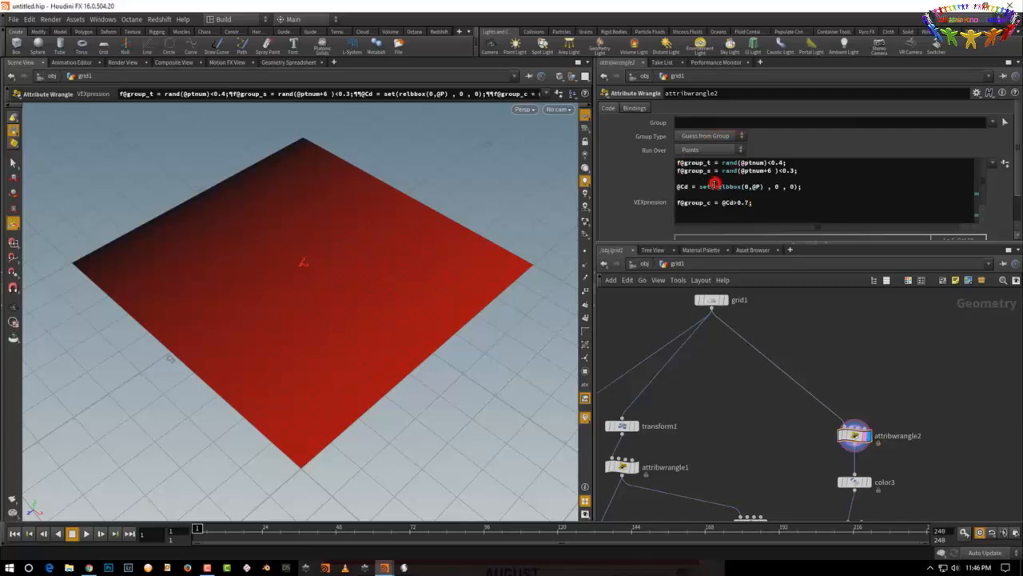
{"action": "left_click", "coordinate": [714, 186]}
- Display color3, set its group to c and enable Delete All Existing Color Attributes
{"action": "left_click_drag", "start_coordinate": [854, 436], "coordinate": [859, 406]}
{"action": "left_click", "coordinate": [867, 483]}
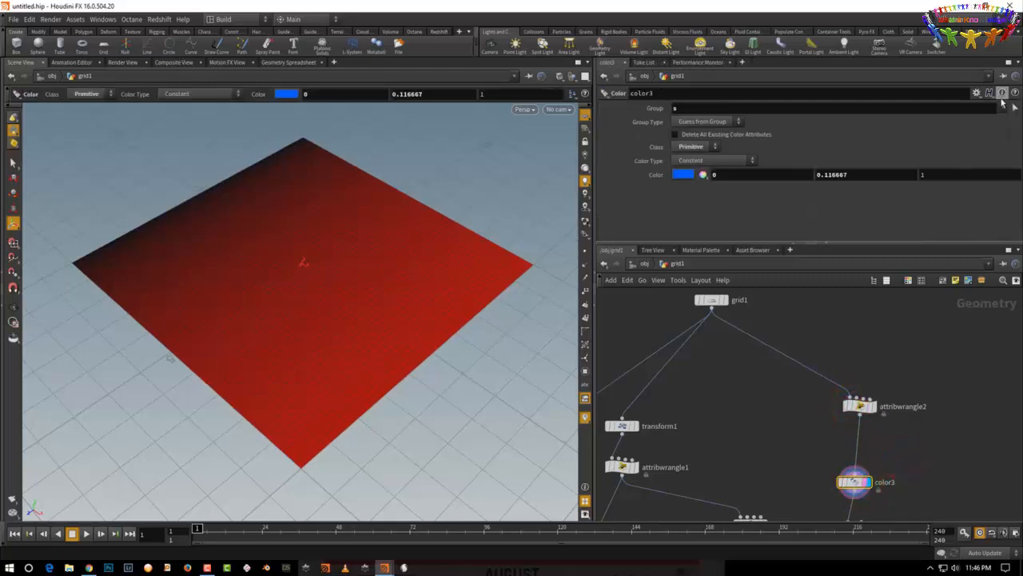
{"action": "left_click", "coordinate": [1004, 108]}
{"action": "left_click", "coordinate": [1006, 122]}
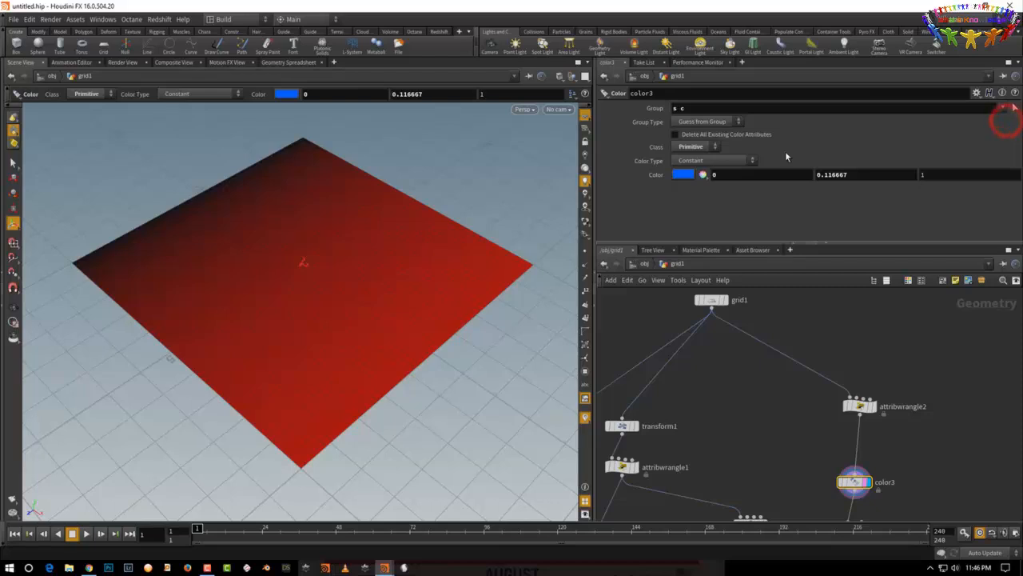
{"action": "left_click", "coordinate": [730, 136]}
- Set attribwrangle2 to run over Primitives
{"action": "left_click_drag", "start_coordinate": [906, 382], "coordinate": [846, 417]}
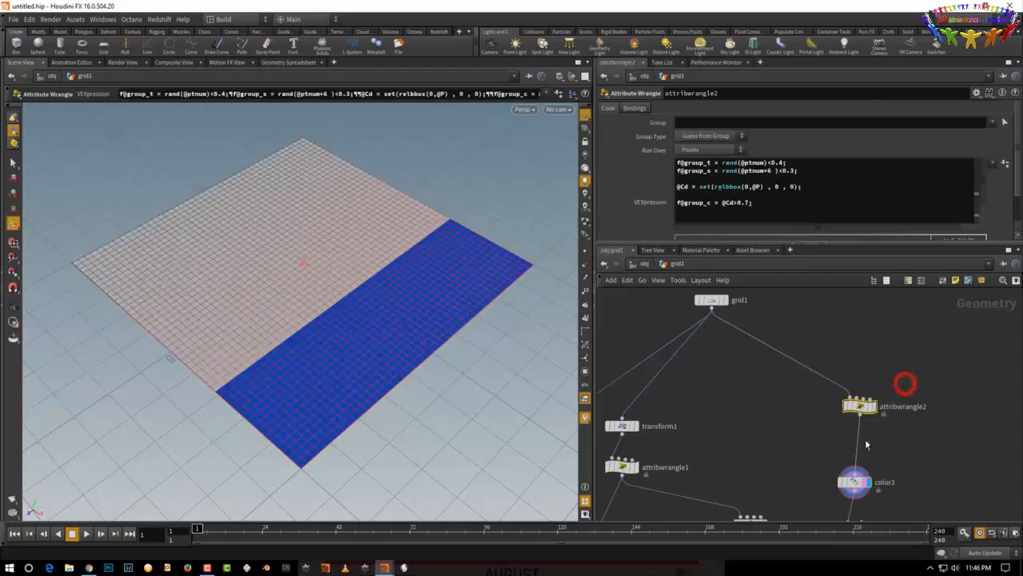
{"action": "left_click", "coordinate": [720, 151]}
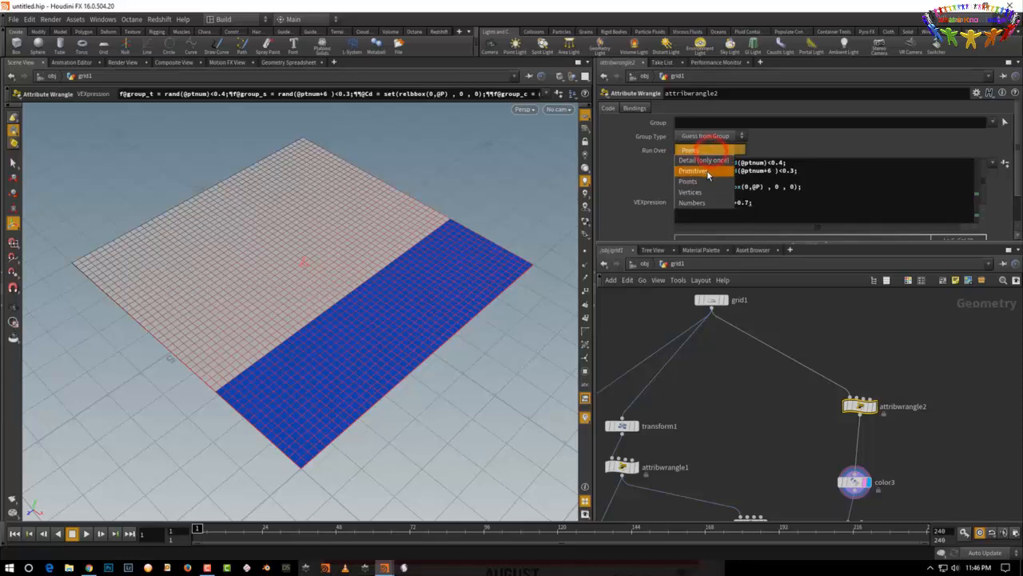
{"action": "left_click", "coordinate": [710, 166]}
{"action": "left_click", "coordinate": [765, 414]}
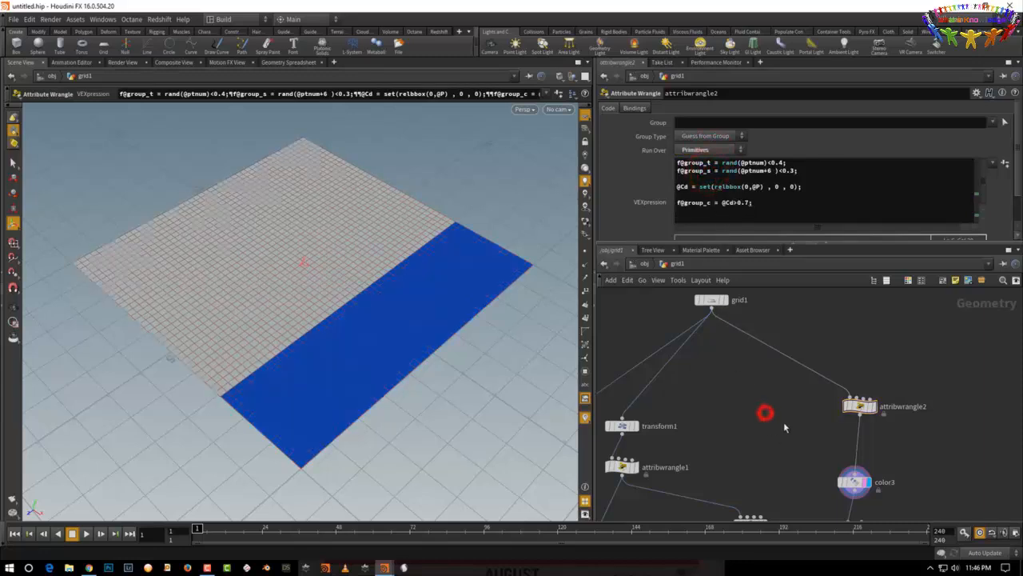
{"action": "left_click", "coordinate": [859, 406]}
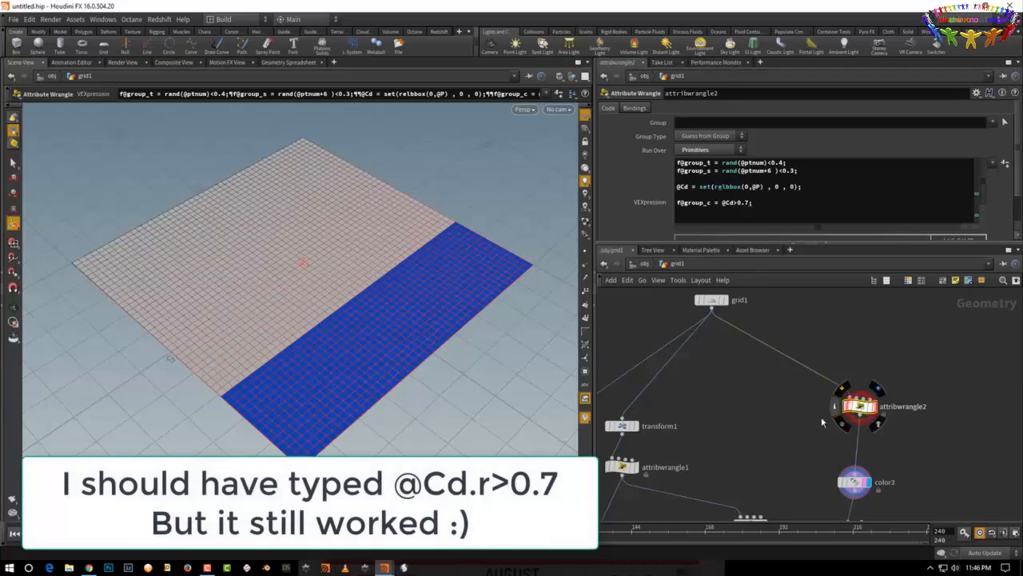
{"action": "left_click", "coordinate": [812, 424]}
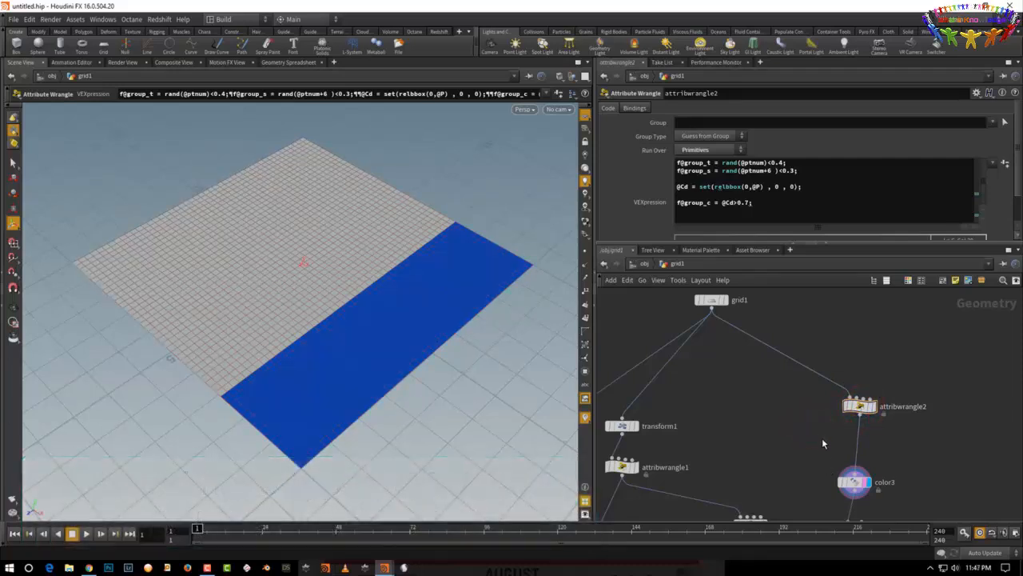
- Add a PolyExtrude node beside the color3 branch, connect it to attribwrangle2's output and display it
{"action": "left_click", "coordinate": [821, 440]}
{"action": "middle_click_drag", "start_coordinate": [820, 452], "coordinate": [818, 410]}
{"action": "left_click", "coordinate": [849, 418]}
{"action": "middle_click_drag", "start_coordinate": [889, 429], "coordinate": [883, 382]}
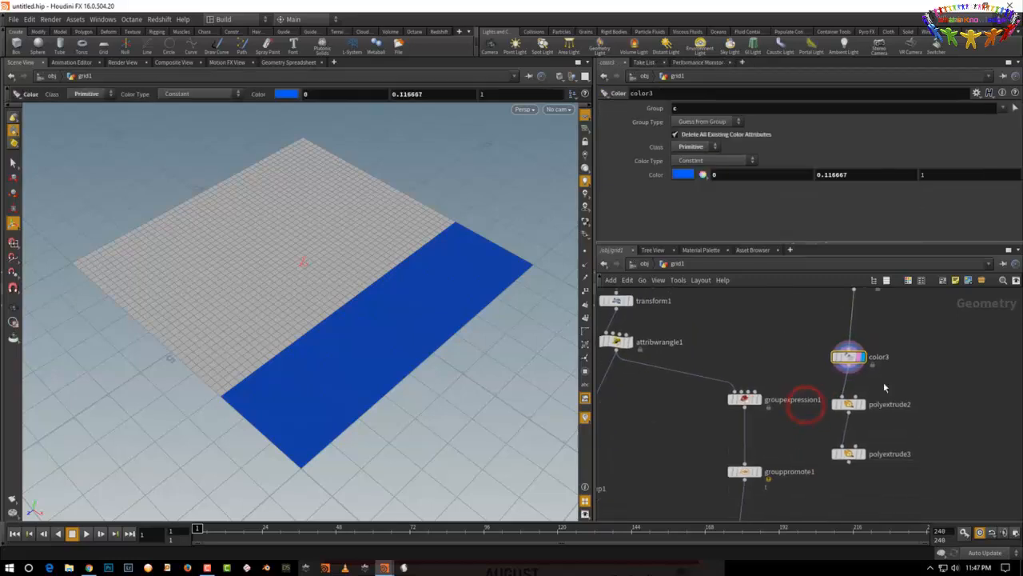
{"action": "left_click", "coordinate": [848, 404]}
{"action": "key", "text": "Tab"}
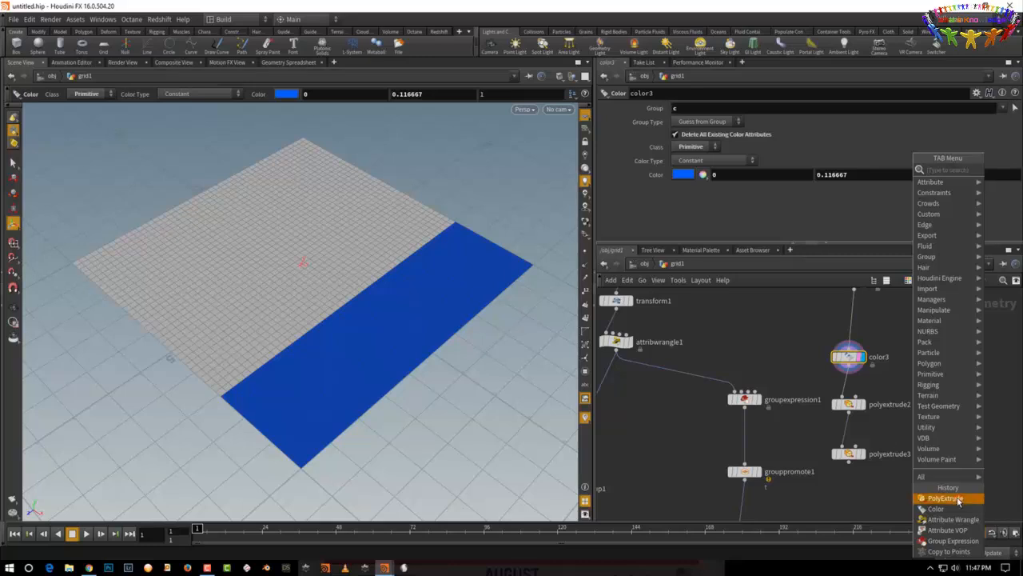
{"action": "left_click", "coordinate": [957, 498]}
{"action": "left_click", "coordinate": [941, 379]}
{"action": "middle_click_drag", "start_coordinate": [962, 325], "coordinate": [928, 384]}
{"action": "left_click", "coordinate": [818, 352]}
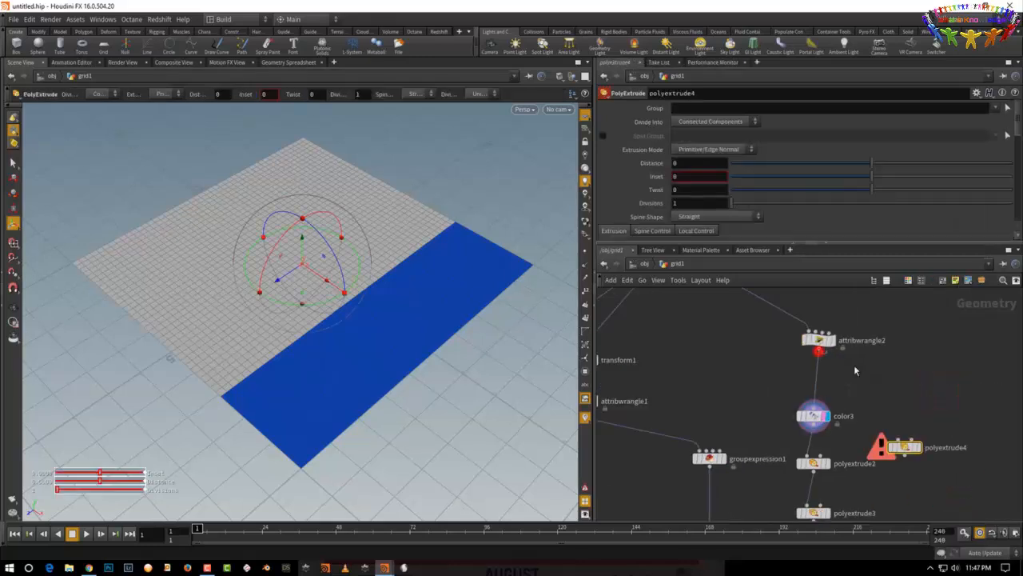
{"action": "left_click", "coordinate": [896, 430]}
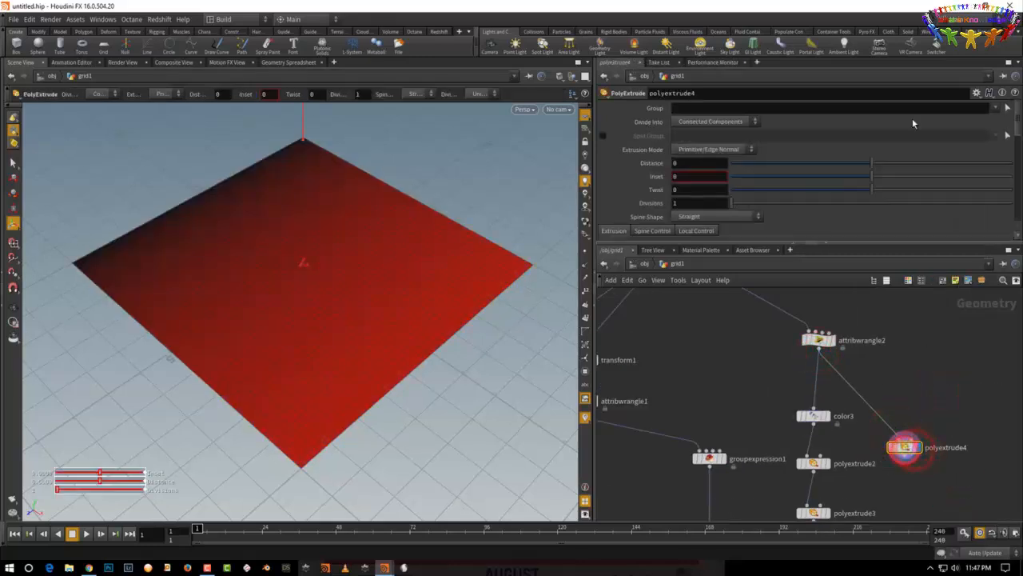
- Restrict the new PolyExtrude node to group c and set its distance to about 0.408
{"action": "left_click", "coordinate": [994, 109]}
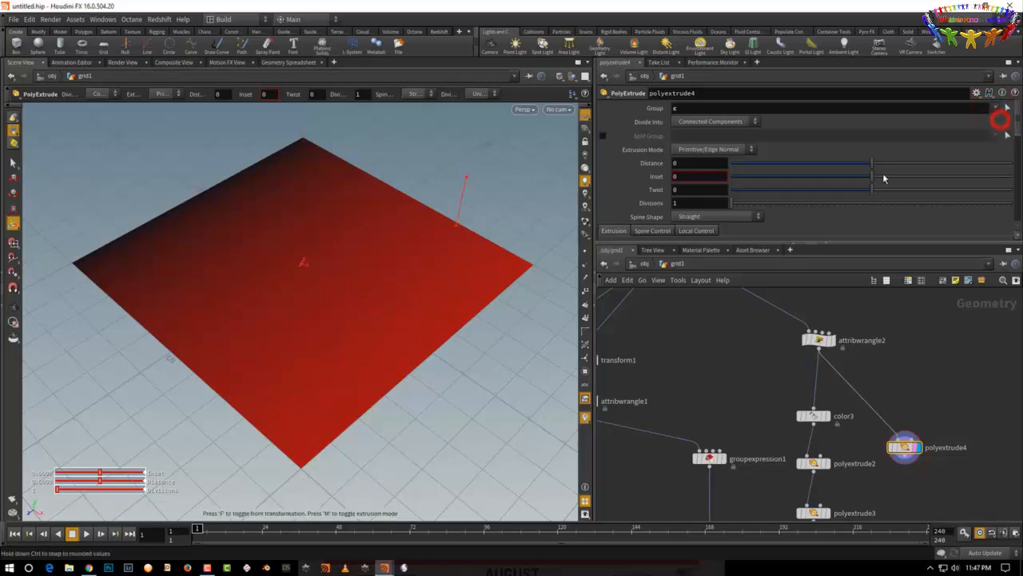
{"action": "left_click_drag", "start_coordinate": [879, 164], "coordinate": [932, 164]}
{"action": "left_click_drag", "start_coordinate": [441, 450], "coordinate": [498, 376], "text": "alt"}
- Divide polyextrude4 into Individual Elements, with an inset of 0.055 and a distance of about 0.617
{"action": "left_click", "coordinate": [725, 122]}
{"action": "left_click", "coordinate": [733, 132]}
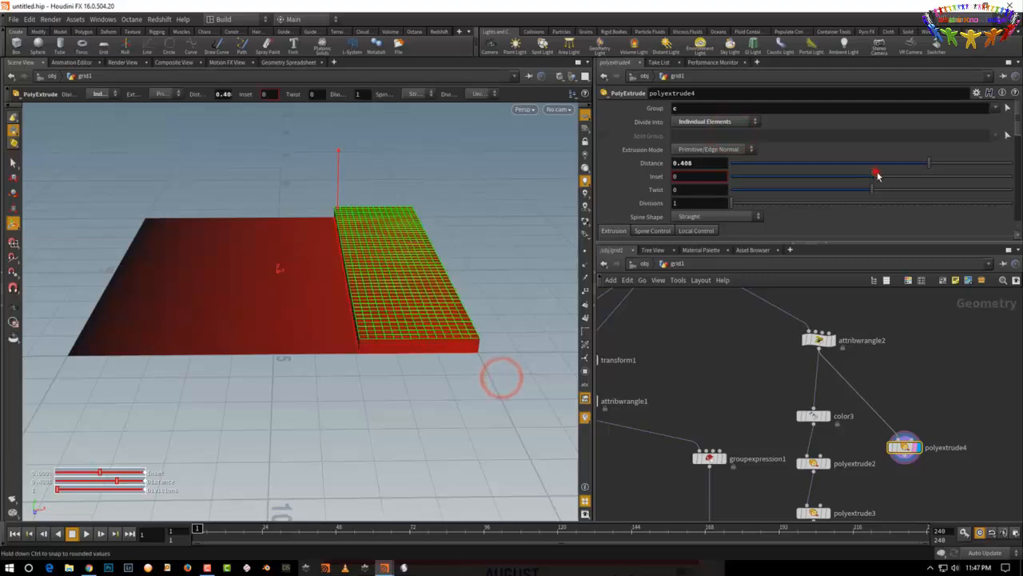
{"action": "mouse_move", "coordinate": [873, 176]}
{"action": "left_mouse_down"}
{"action": "mouse_move", "coordinate": [890, 177]}
{"action": "mouse_move", "coordinate": [880, 177]}
{"action": "left_mouse_up"}
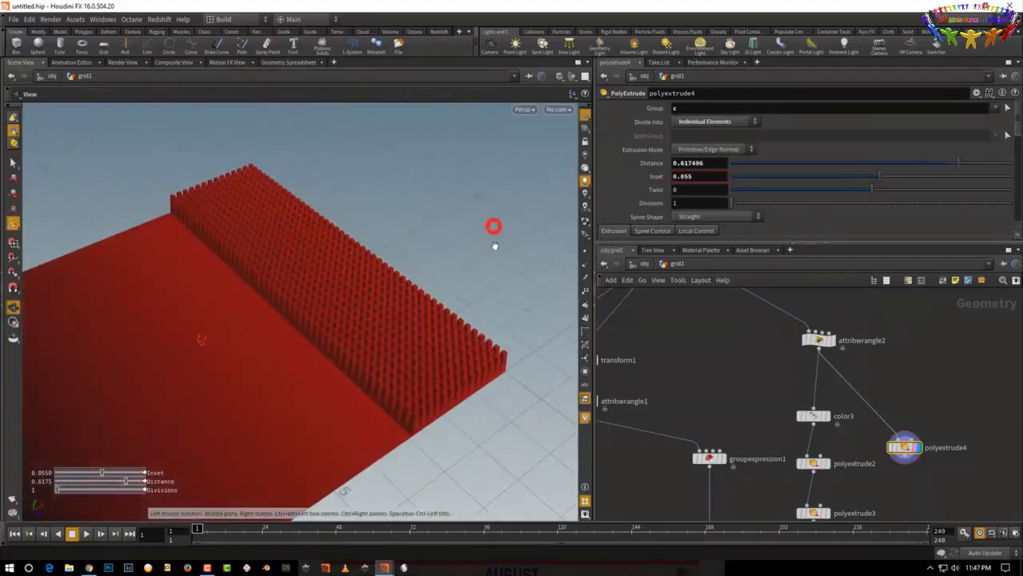
{"action": "key", "text": "Return"}
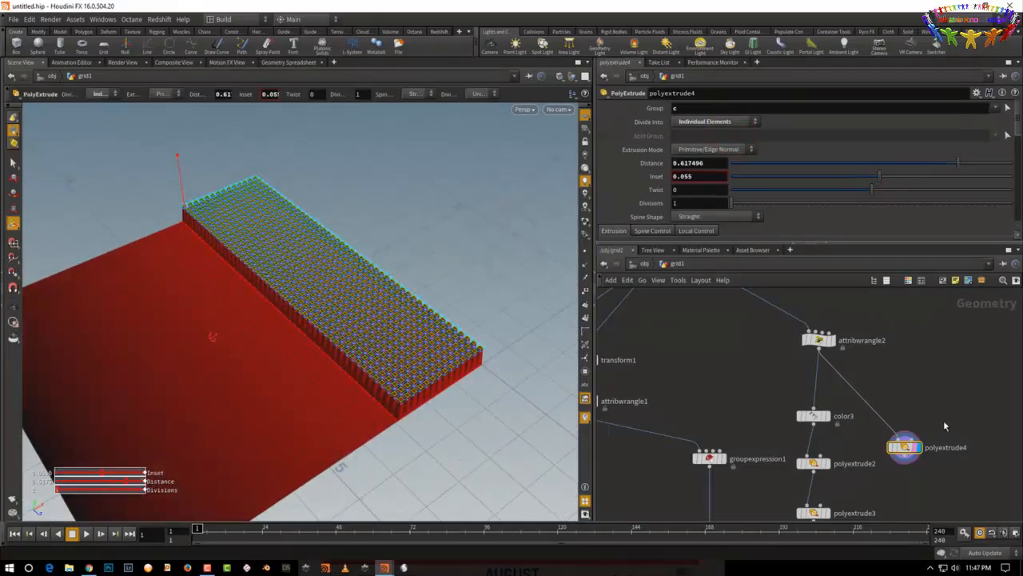
{"action": "left_click", "coordinate": [966, 416]}
- Change the group_c threshold in attribwrangle2's VEXpression to 0.5 and apply it
{"action": "left_click", "coordinate": [754, 240]}
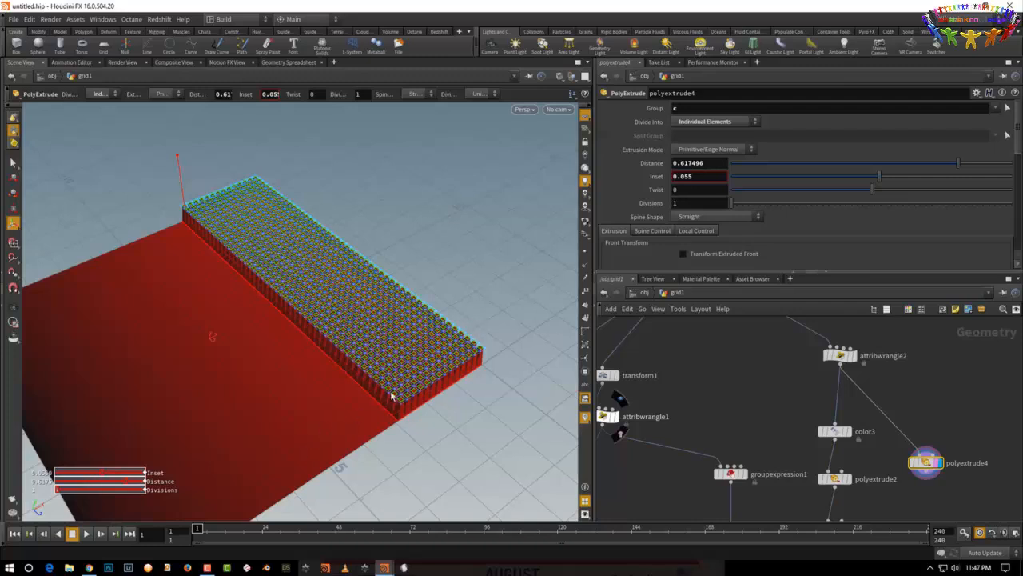
{"action": "left_click", "coordinate": [827, 360]}
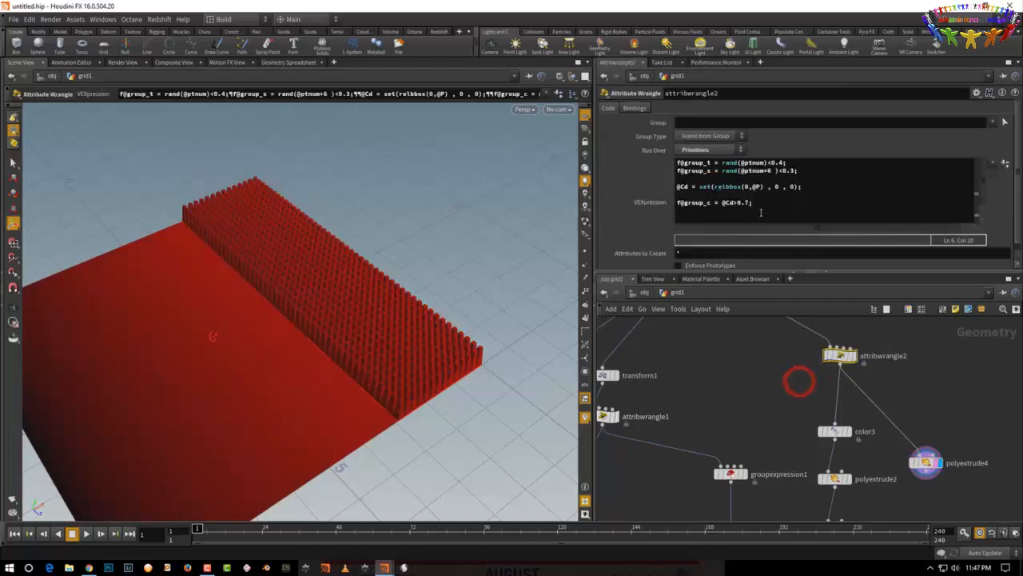
{"action": "left_click", "coordinate": [746, 202]}
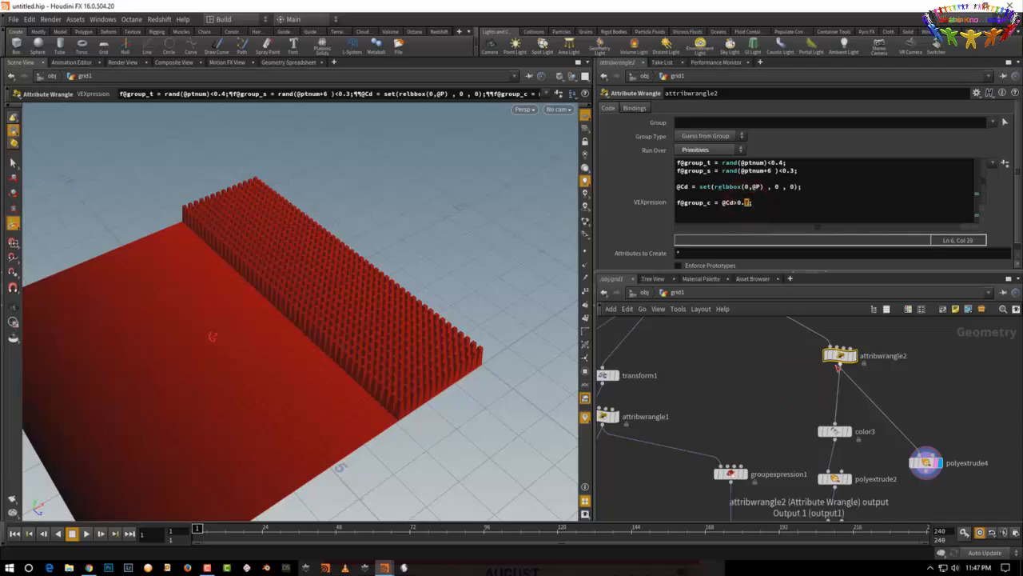
{"action": "type", "text": "5"}
{"action": "left_click", "coordinate": [487, 464]}
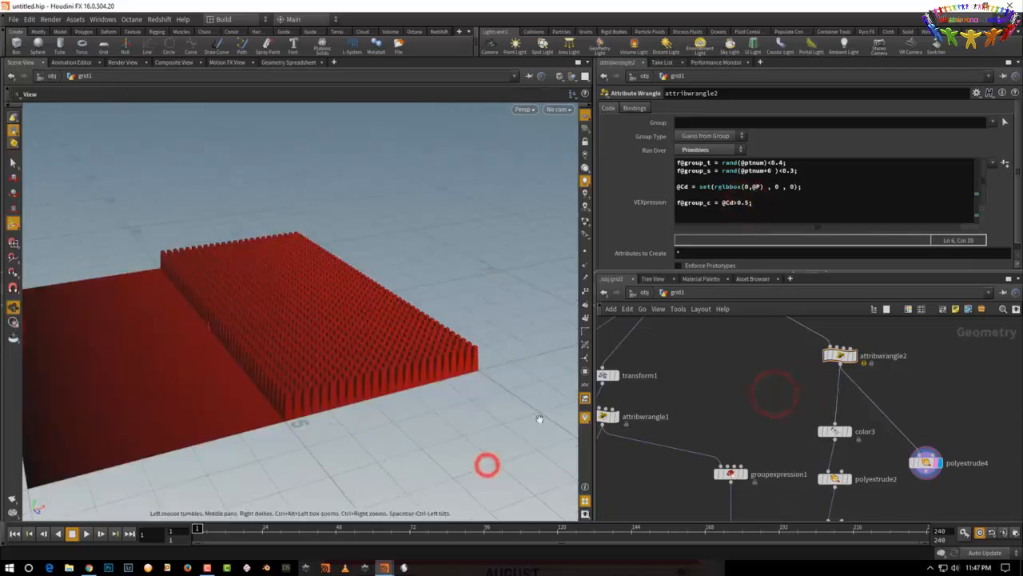
- Enable polyextrude4's local Distance Scale attribute, zscale
{"action": "left_click", "coordinate": [984, 436]}
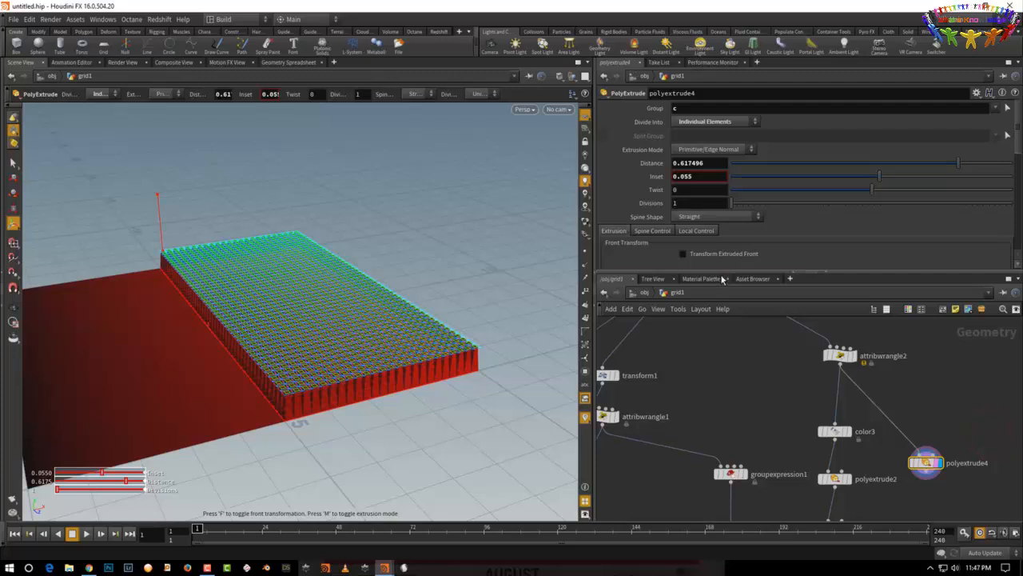
{"action": "left_click_drag", "start_coordinate": [722, 273], "coordinate": [722, 321]}
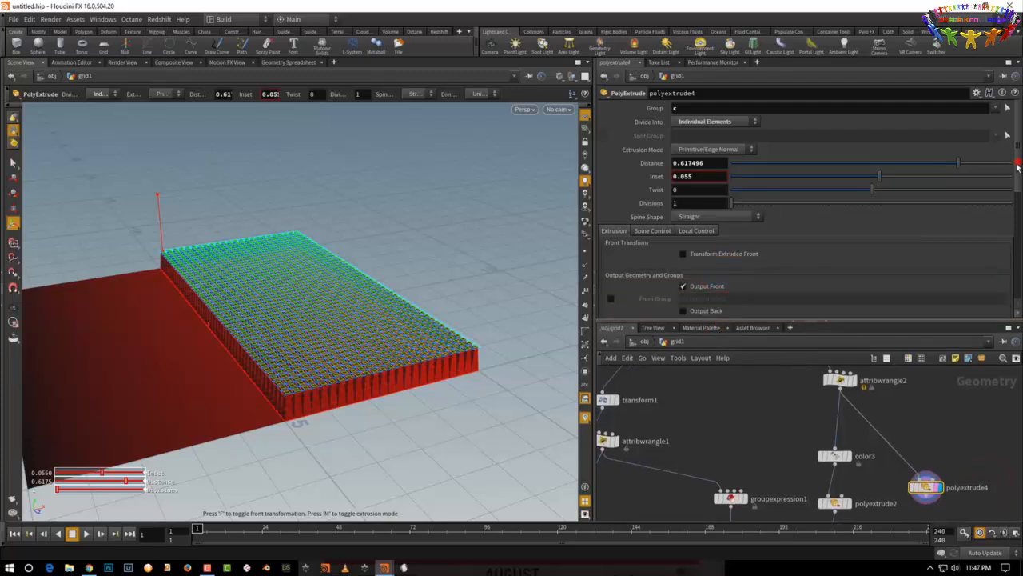
{"action": "left_click", "coordinate": [1018, 166]}
{"action": "left_click", "coordinate": [701, 119]}
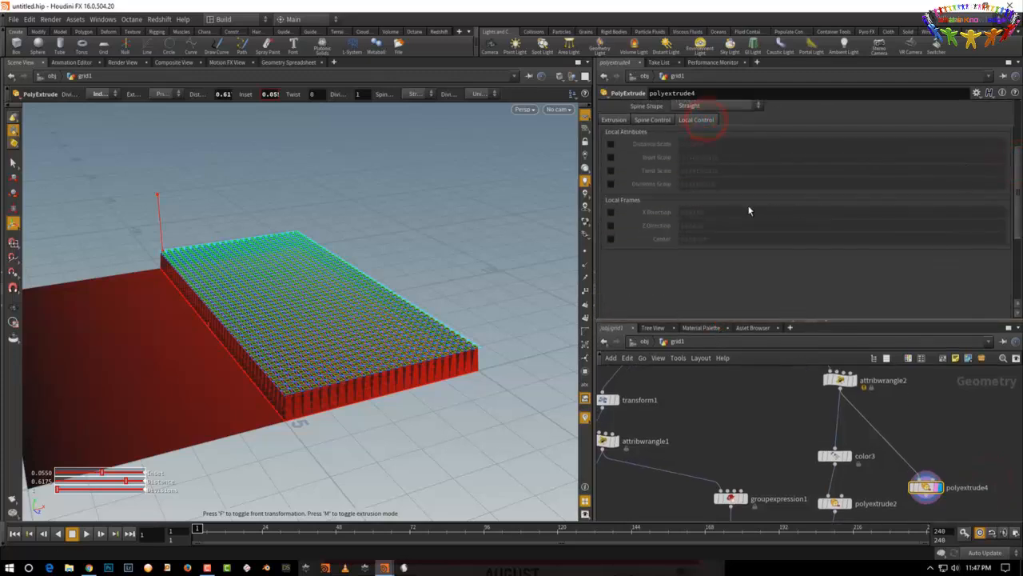
{"action": "left_click", "coordinate": [610, 143]}
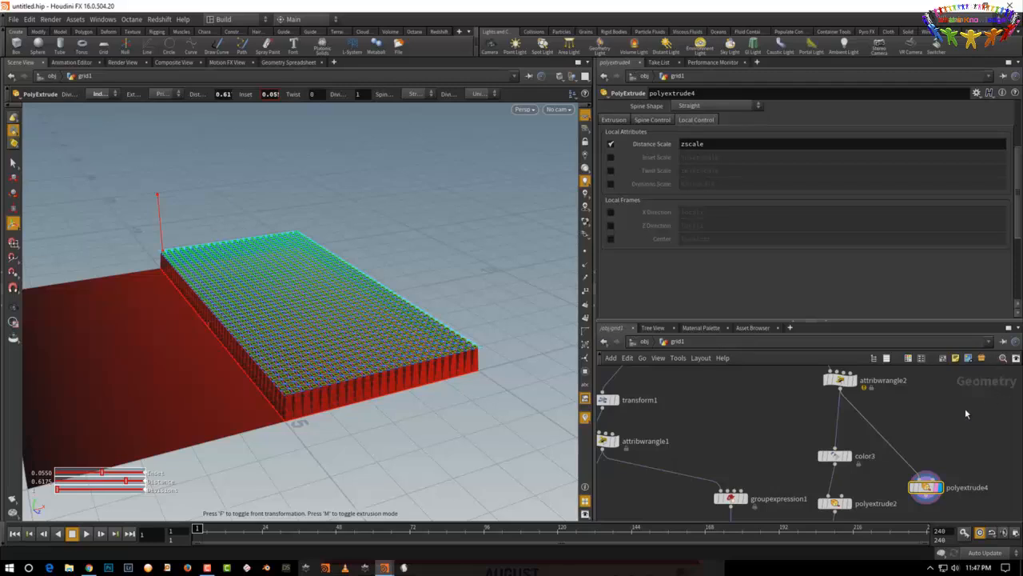
{"action": "middle_click_drag", "start_coordinate": [893, 360], "coordinate": [867, 393]}
{"action": "left_click", "coordinate": [813, 413]}
{"action": "left_click_drag", "start_coordinate": [813, 413], "coordinate": [847, 406]}
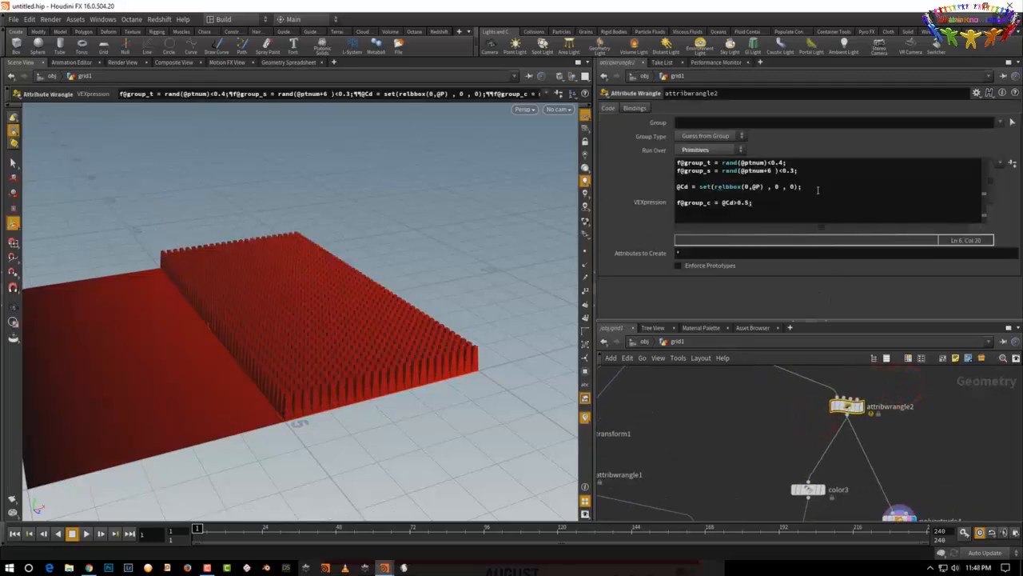
{"action": "left_click", "coordinate": [784, 209]}
{"action": "type", "text": "F@zscale = @Cd"}
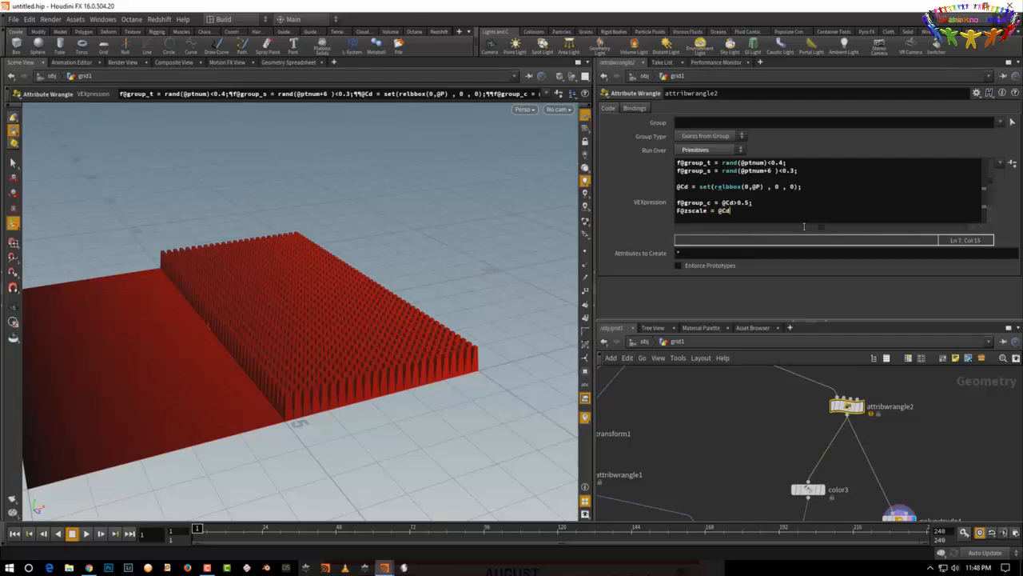
{"action": "type", "text": ".r;"}
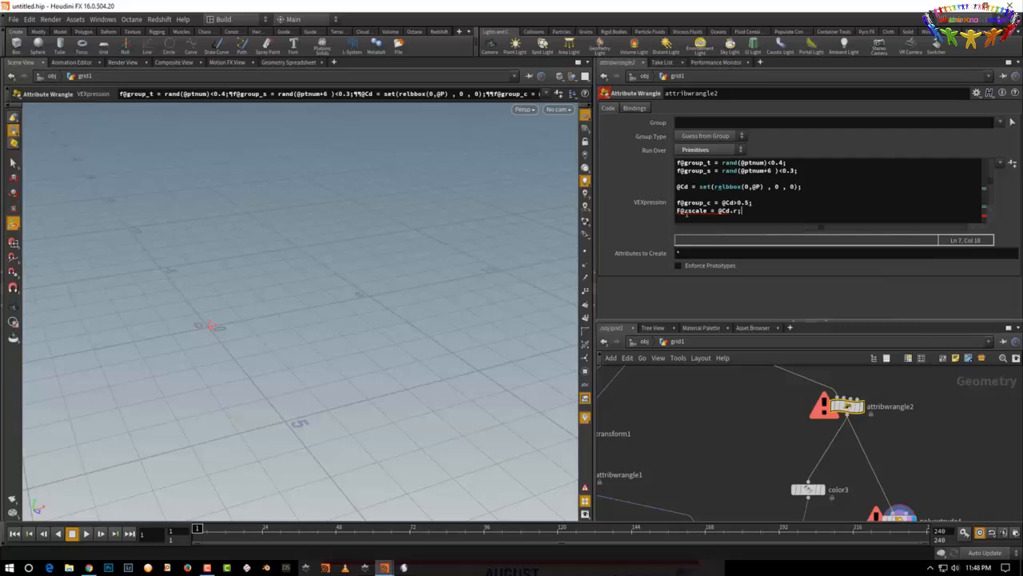
{"action": "left_click", "coordinate": [683, 211]}
{"action": "key", "text": "BackSpace"}
{"action": "type", "text": "f"}
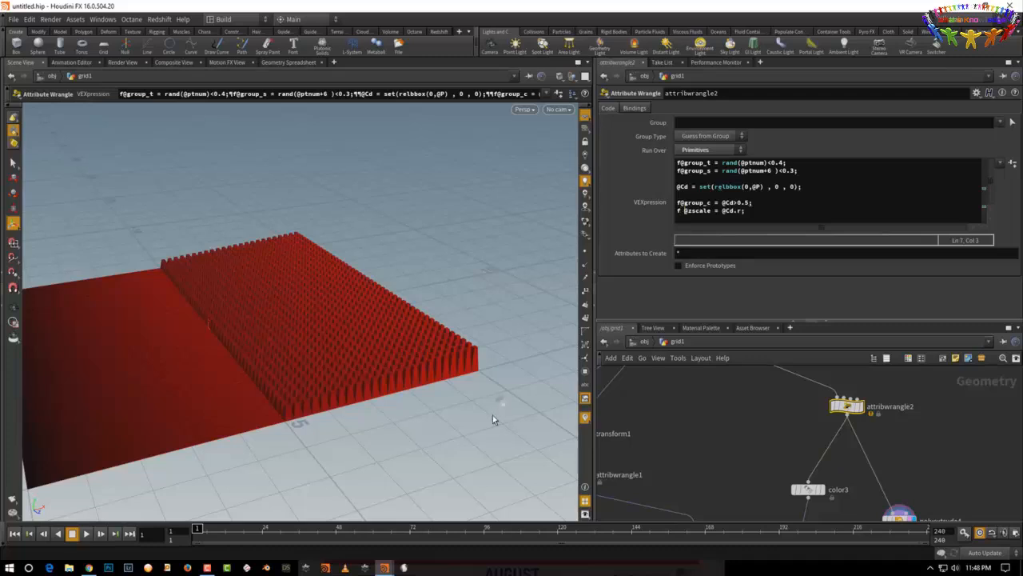
{"action": "left_click", "coordinate": [493, 417]}
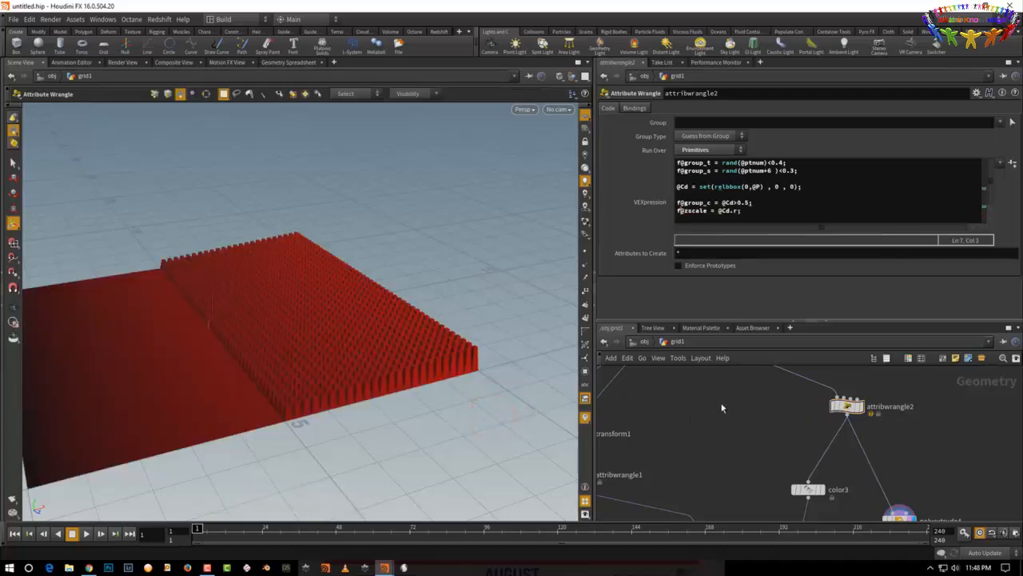
{"action": "key", "text": "Escape"}
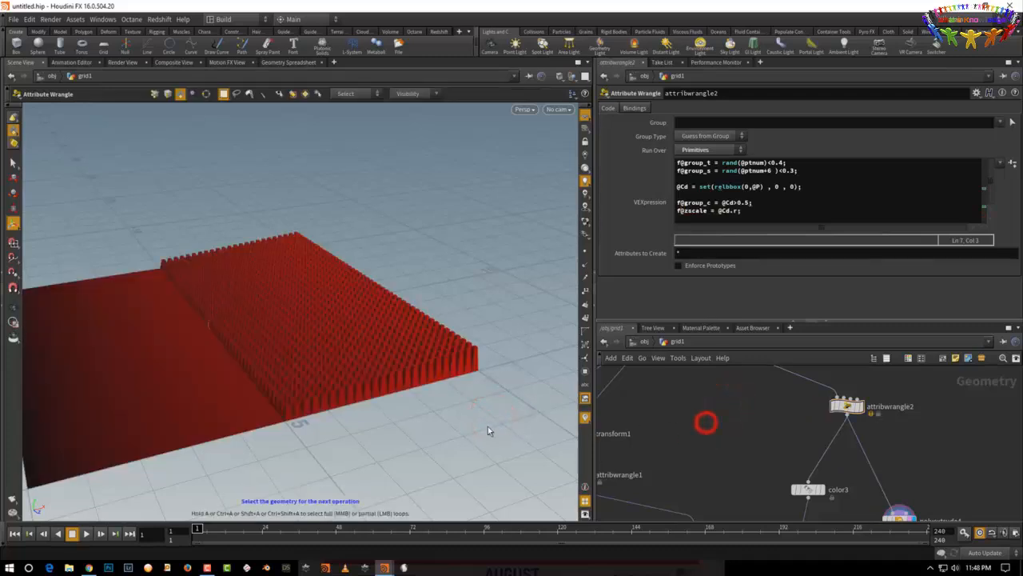
{"action": "mouse_move", "coordinate": [488, 426]}
{"action": "left_mouse_down"}
{"action": "mouse_move", "coordinate": [461, 442]}
{"action": "mouse_move", "coordinate": [446, 436]}
{"action": "mouse_move", "coordinate": [491, 407]}
{"action": "mouse_move", "coordinate": [510, 413]}
{"action": "mouse_move", "coordinate": [498, 400]}
{"action": "mouse_move", "coordinate": [471, 428]}
{"action": "mouse_move", "coordinate": [478, 414]}
{"action": "left_mouse_up"}
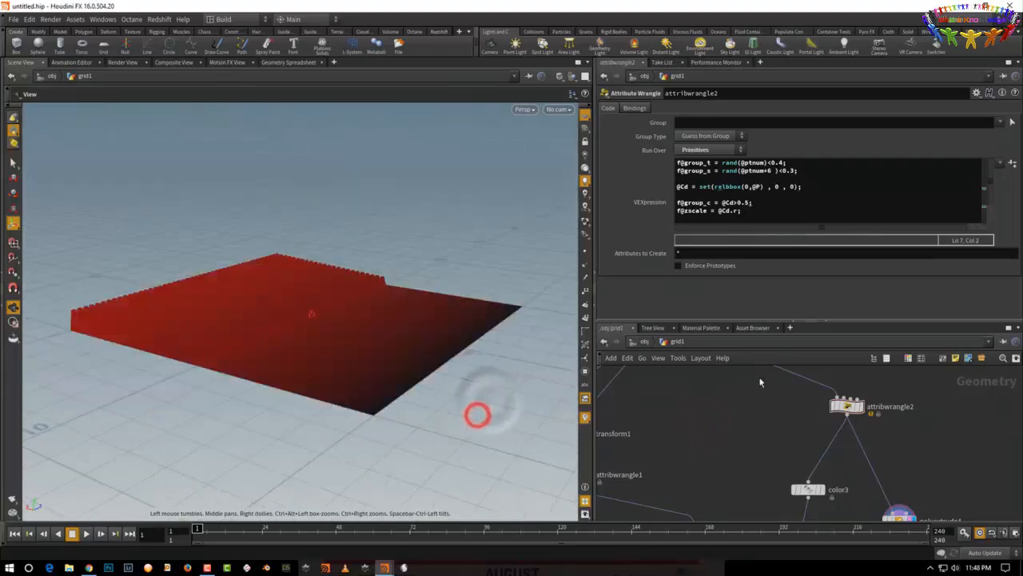
- Select the grouprange1 node to review its parameters
{"action": "left_click_drag", "start_coordinate": [746, 321], "coordinate": [746, 269]}
{"action": "scroll", "coordinate": [876, 380], "scroll_direction": "down", "scroll_amount": 3}
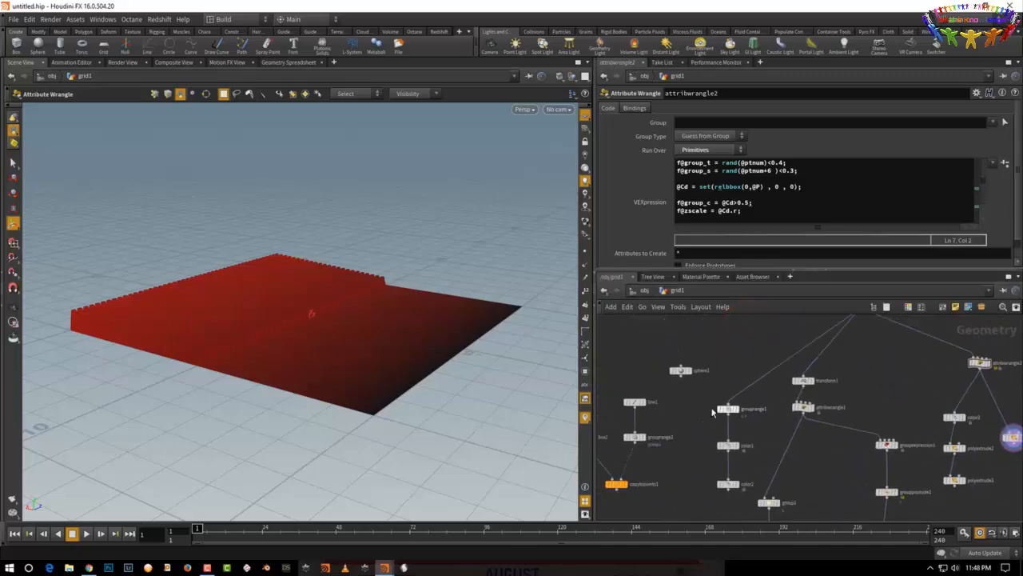
{"action": "left_click", "coordinate": [724, 408]}
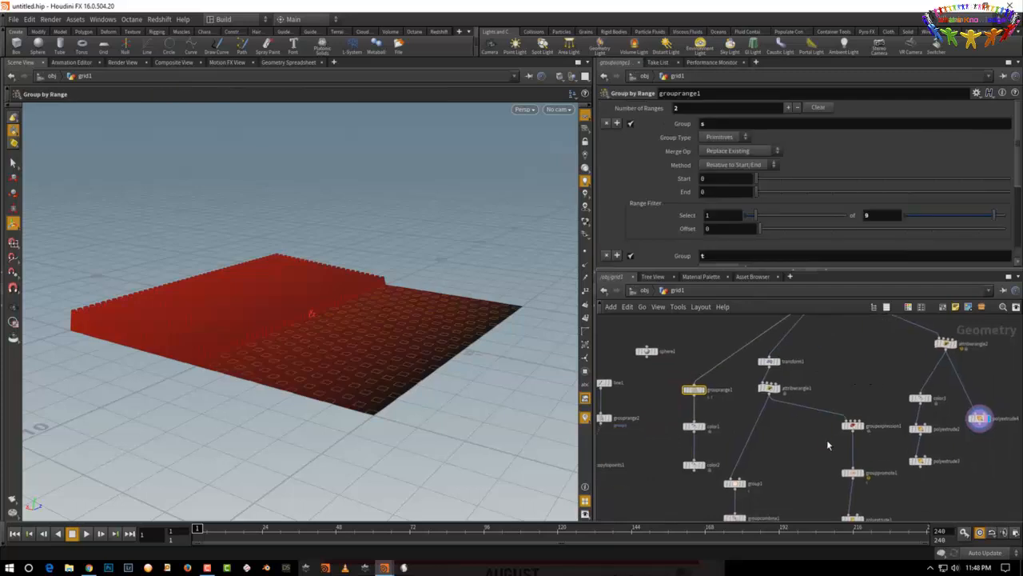
- Select the groupexpression1 node and review its available Merge Op options without changing the setting
{"action": "left_click", "coordinate": [842, 472]}
{"action": "middle_click_drag", "start_coordinate": [803, 453], "coordinate": [755, 447]}
{"action": "left_click", "coordinate": [816, 369]}
{"action": "left_click_drag", "start_coordinate": [833, 389], "coordinate": [802, 417]}
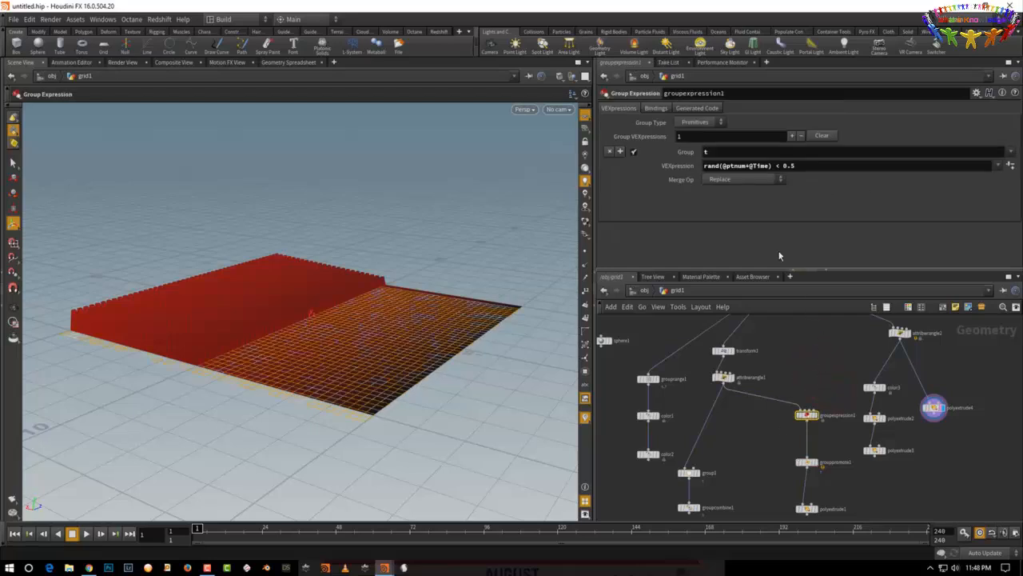
{"action": "left_click", "coordinate": [753, 179]}
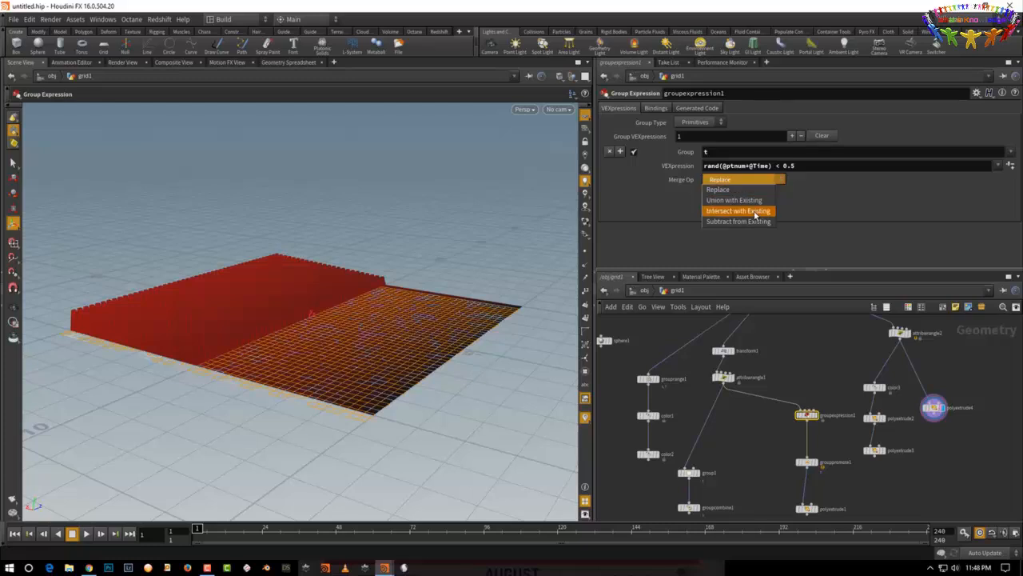
{"action": "left_click", "coordinate": [825, 212]}
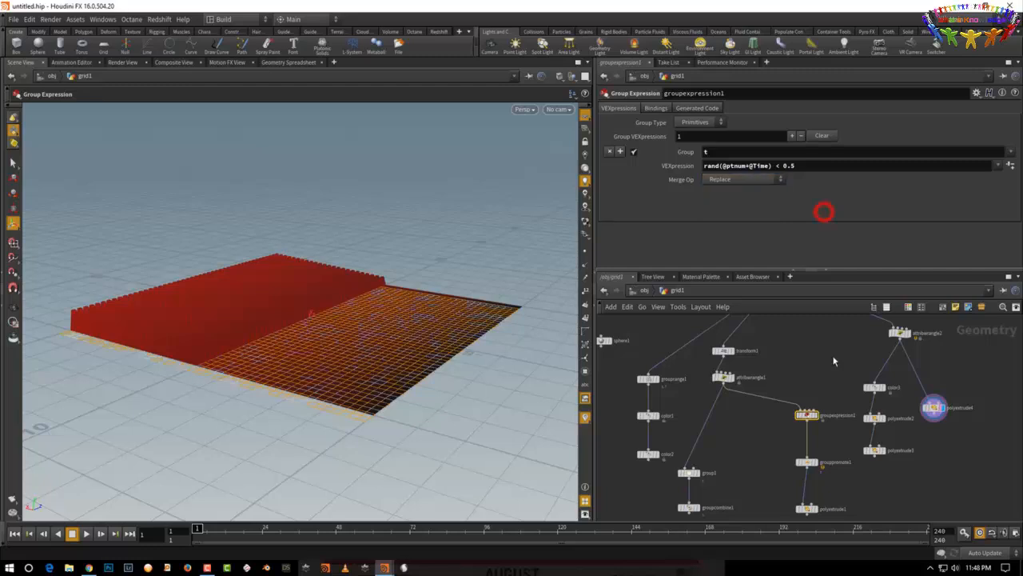
- Select the attribwrangle2 node and examine the random group_t line in its VEXpression
{"action": "left_click", "coordinate": [827, 357]}
{"action": "middle_click_drag", "start_coordinate": [826, 356], "coordinate": [786, 393]}
{"action": "left_click_drag", "start_coordinate": [856, 271], "coordinate": [855, 257]}
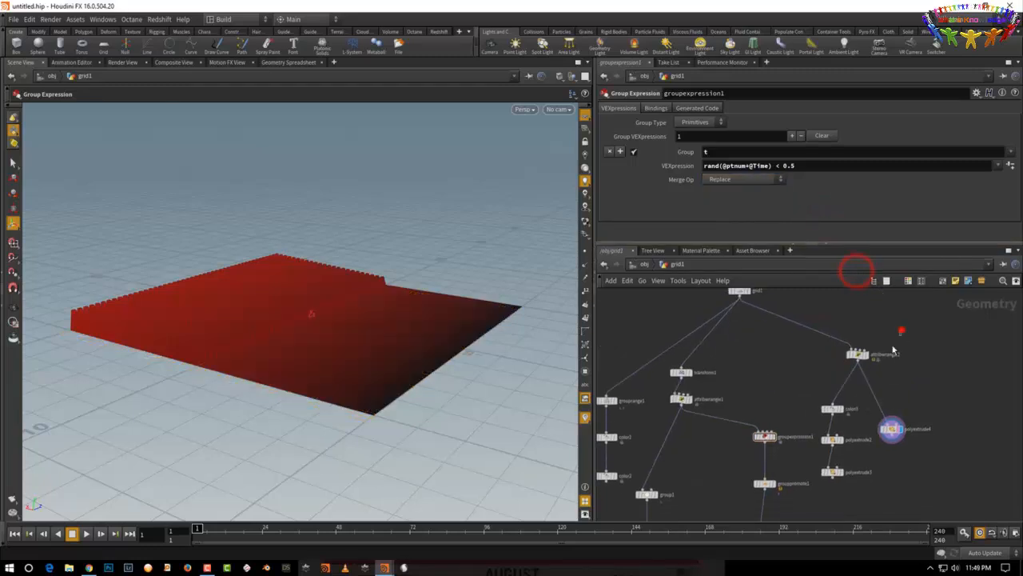
{"action": "left_click_drag", "start_coordinate": [902, 326], "coordinate": [828, 381]}
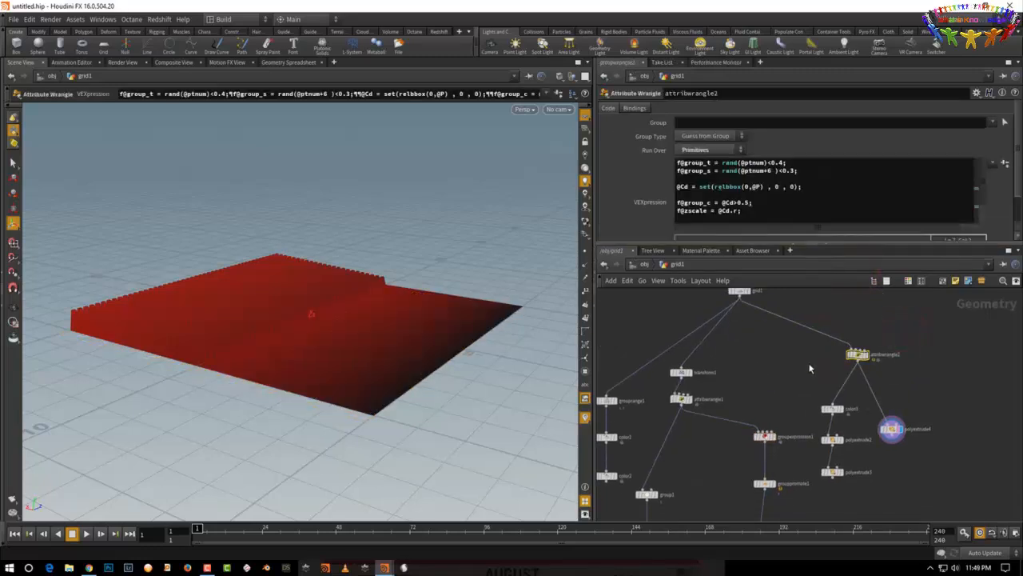
{"action": "left_click", "coordinate": [816, 364]}
{"action": "left_click", "coordinate": [908, 342]}
{"action": "left_click", "coordinate": [779, 382]}
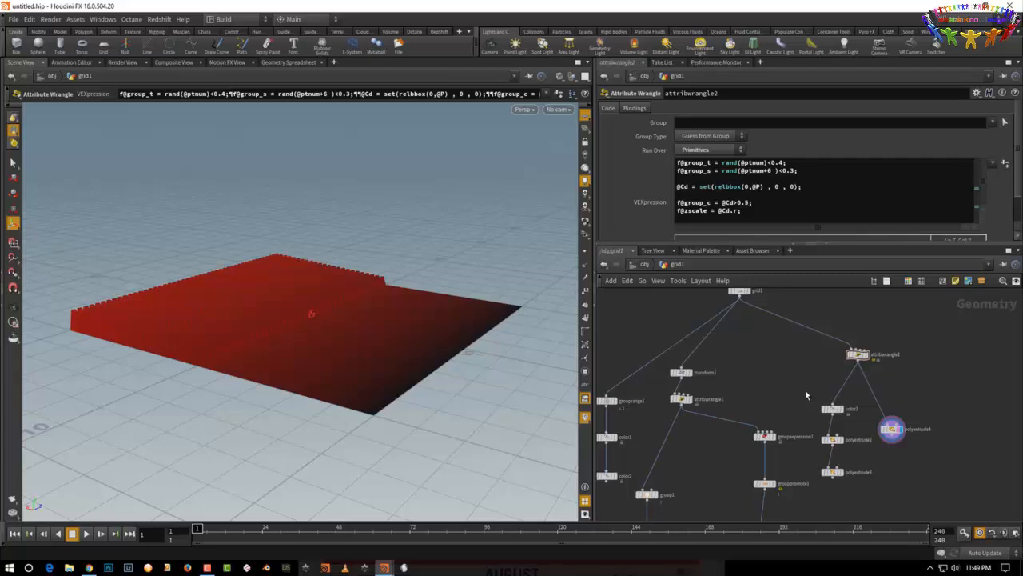
{"action": "left_click_drag", "start_coordinate": [725, 163], "coordinate": [784, 163]}
{"action": "triple_click", "coordinate": [709, 162]}
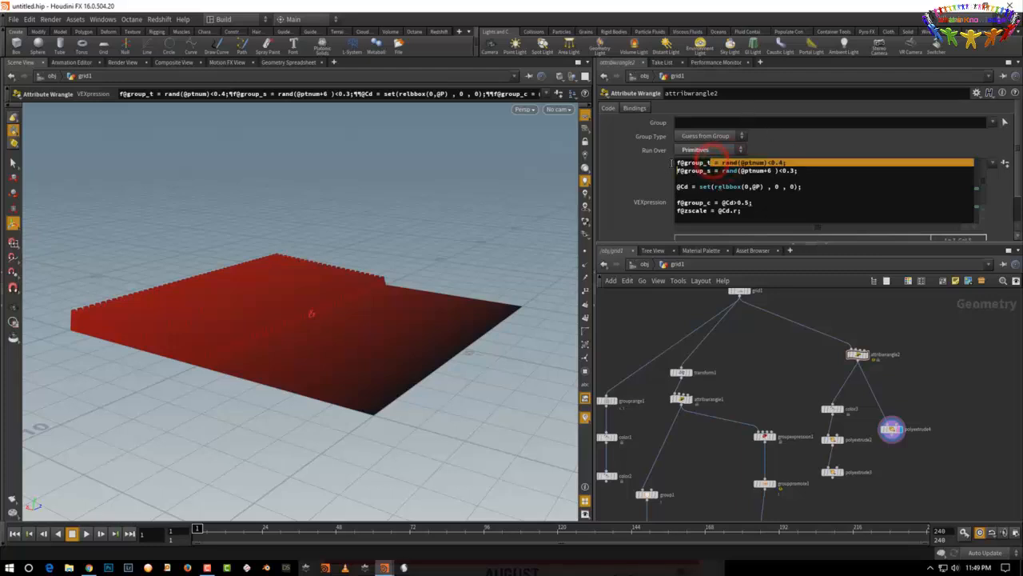
{"action": "left_click", "coordinate": [813, 162]}
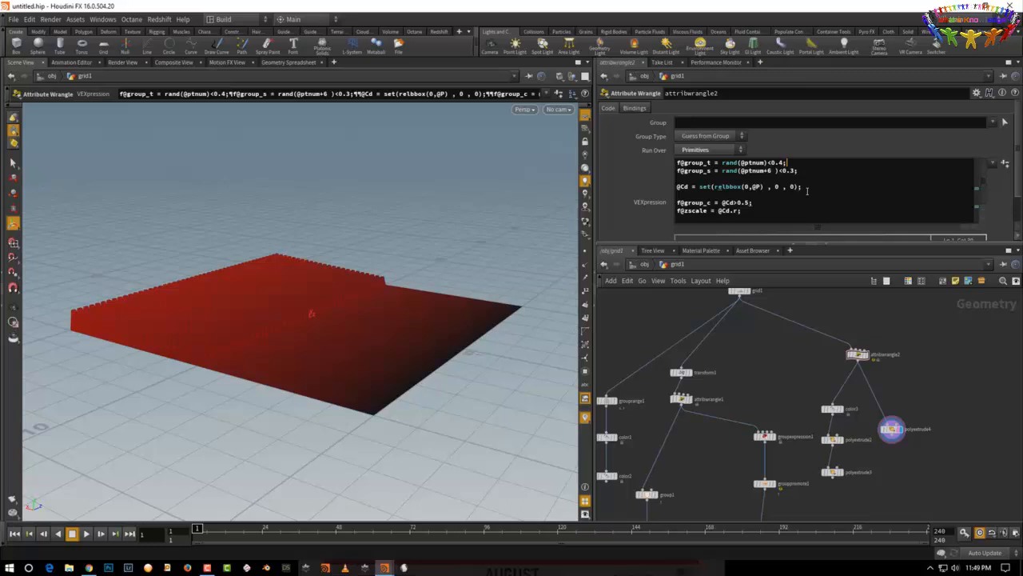
- Compare groupexpression1's Merge Op options with the group code in attribwrangle2, ending with attribwrangle2 selected
{"action": "left_click", "coordinate": [788, 413]}
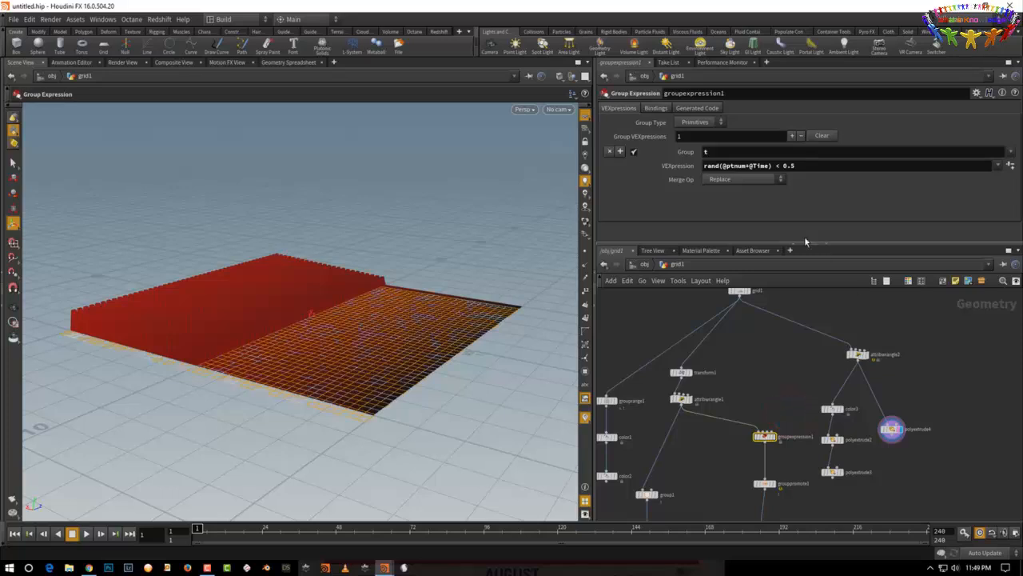
{"action": "left_click", "coordinate": [734, 181]}
{"action": "left_click", "coordinate": [869, 206]}
{"action": "left_click", "coordinate": [906, 334]}
{"action": "left_click", "coordinate": [878, 356]}
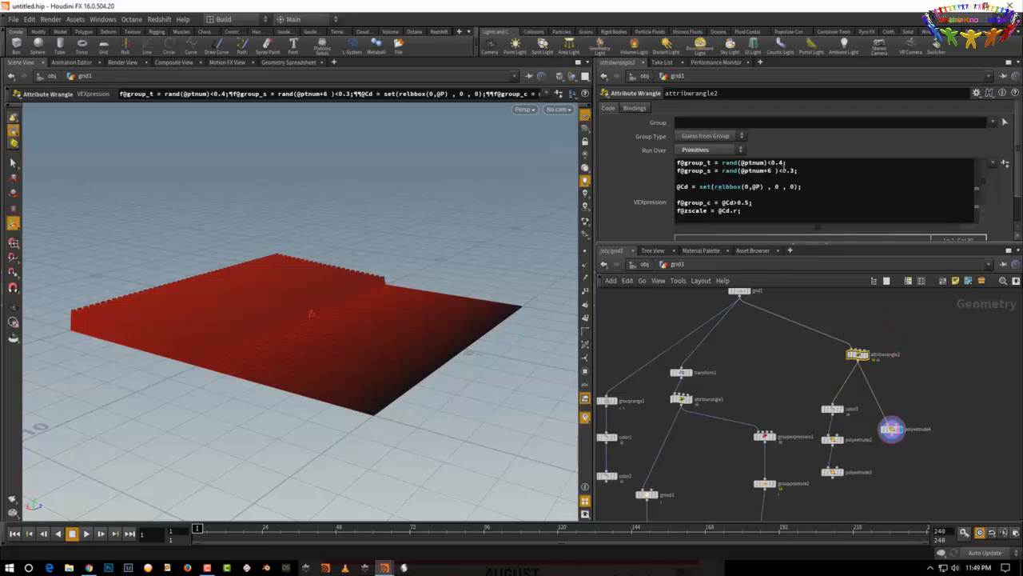